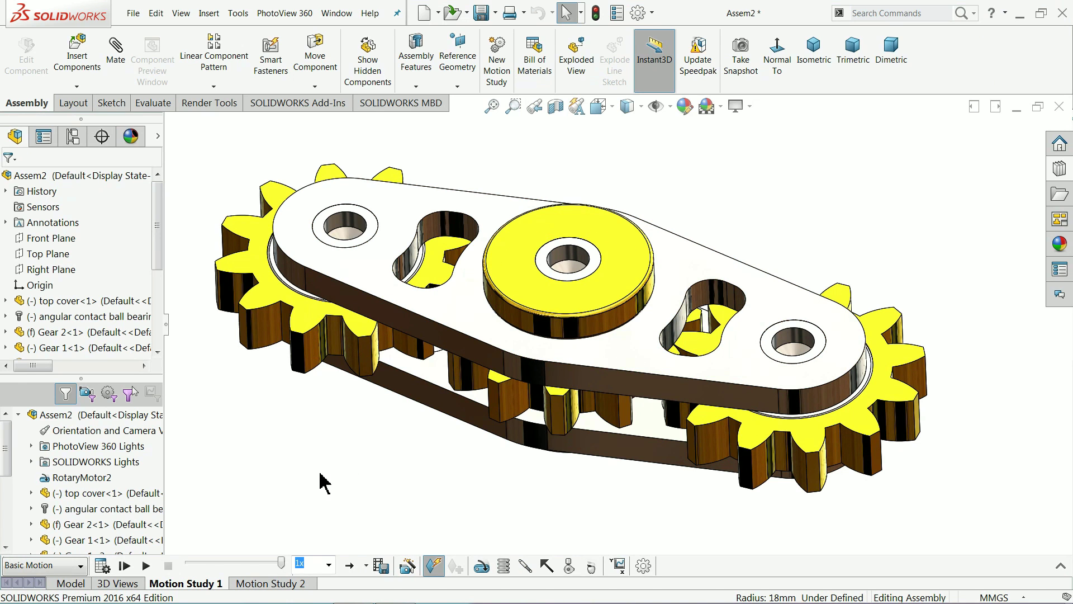
- Play the gear animation in Motion Study 1, then play Motion Study 2
left_click(147, 566)
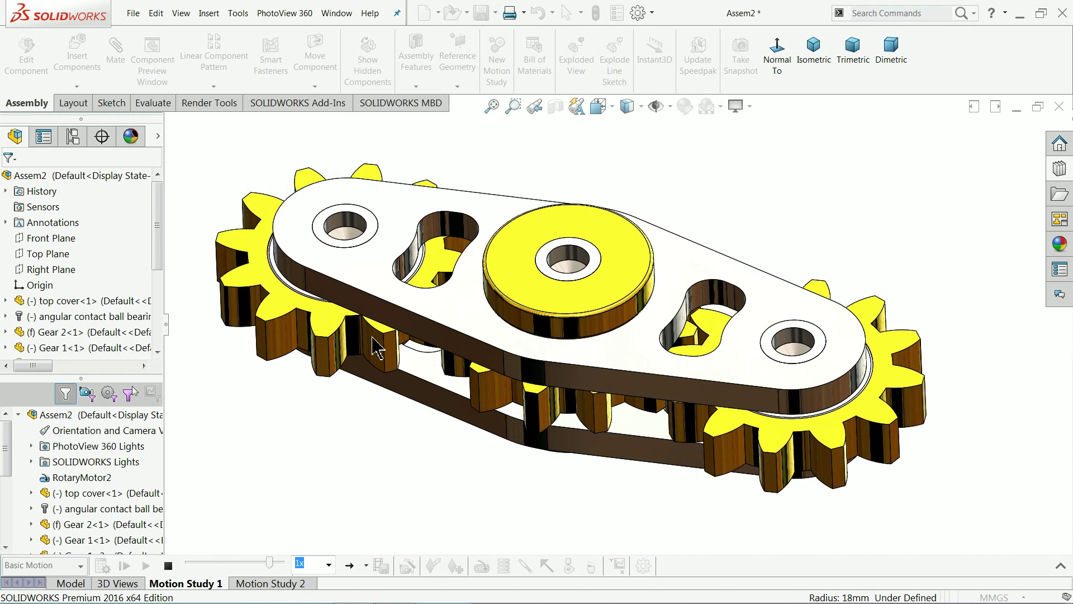
left_click(254, 584)
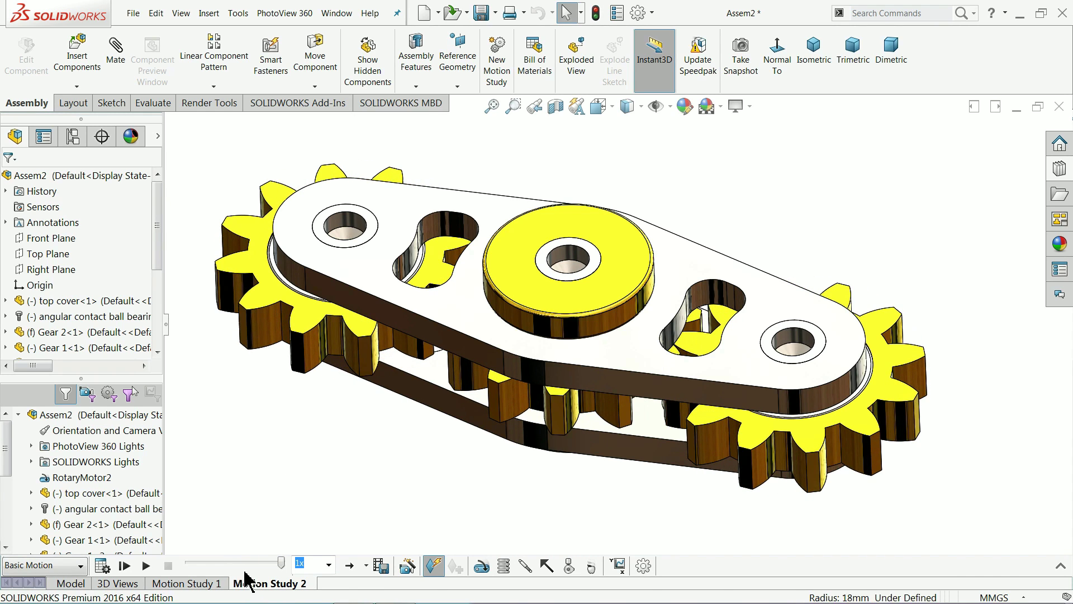
left_click(147, 566)
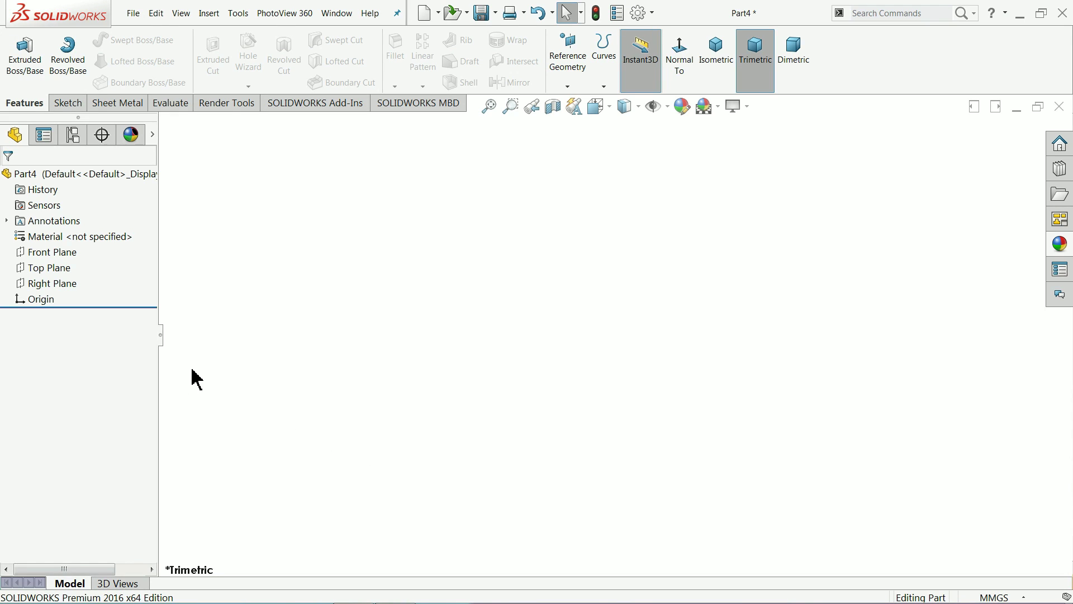
- Start a sketch on the Top Plane and draw an inner and an outer circle centred on the origin
left_click(44, 268)
left_click(54, 251)
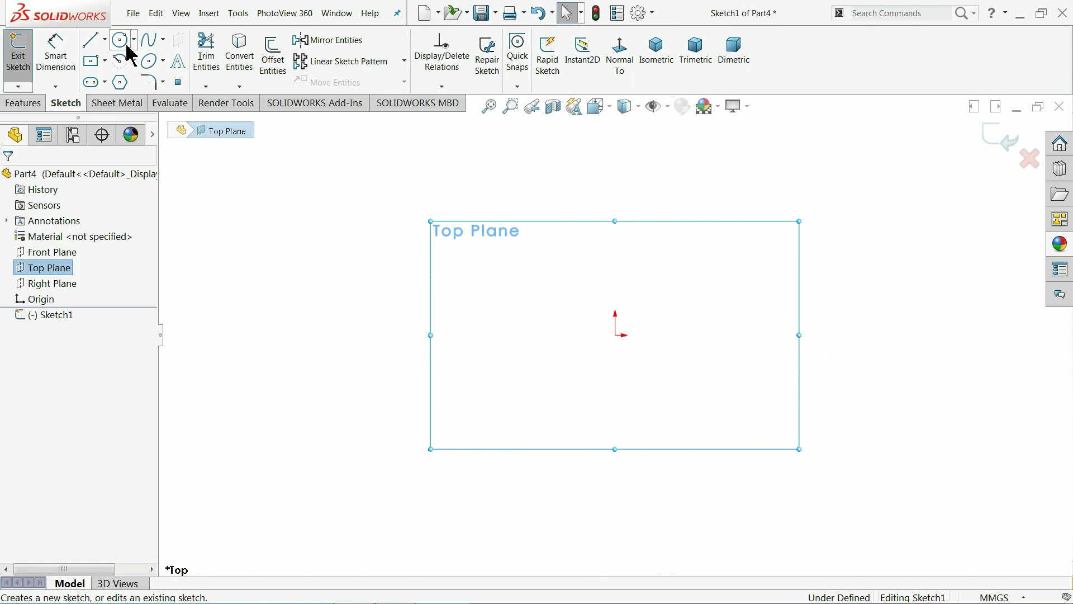
left_click(120, 41)
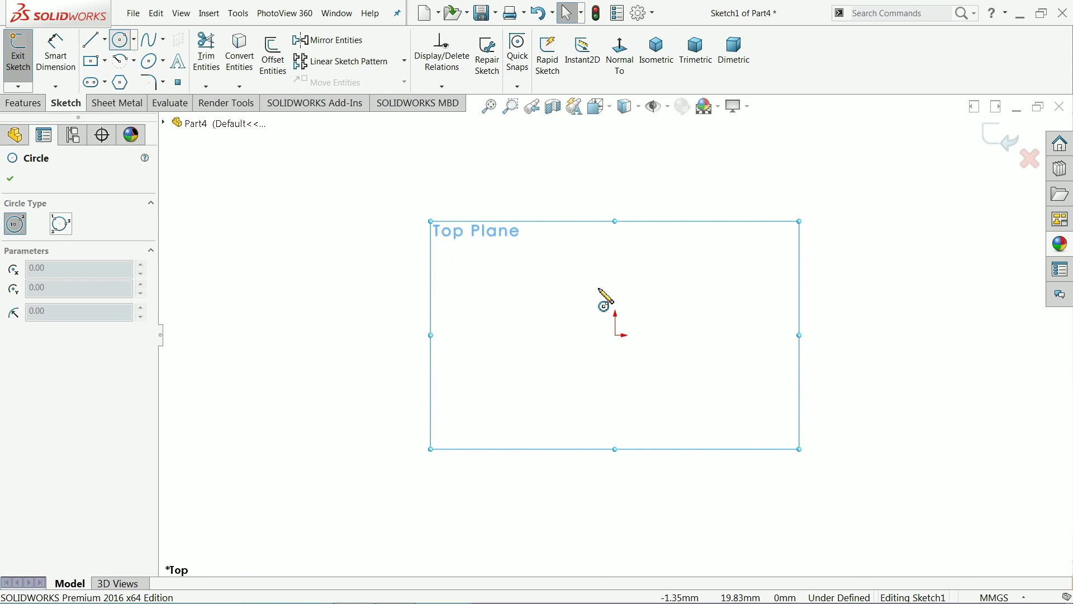
left_click(615, 335)
left_click(513, 245)
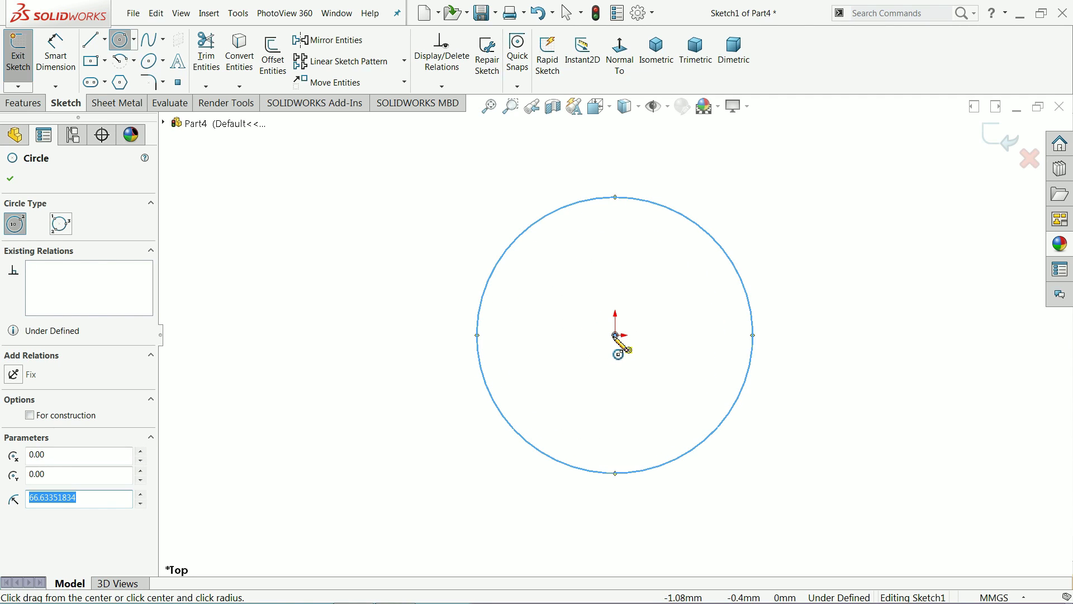
left_click(616, 335)
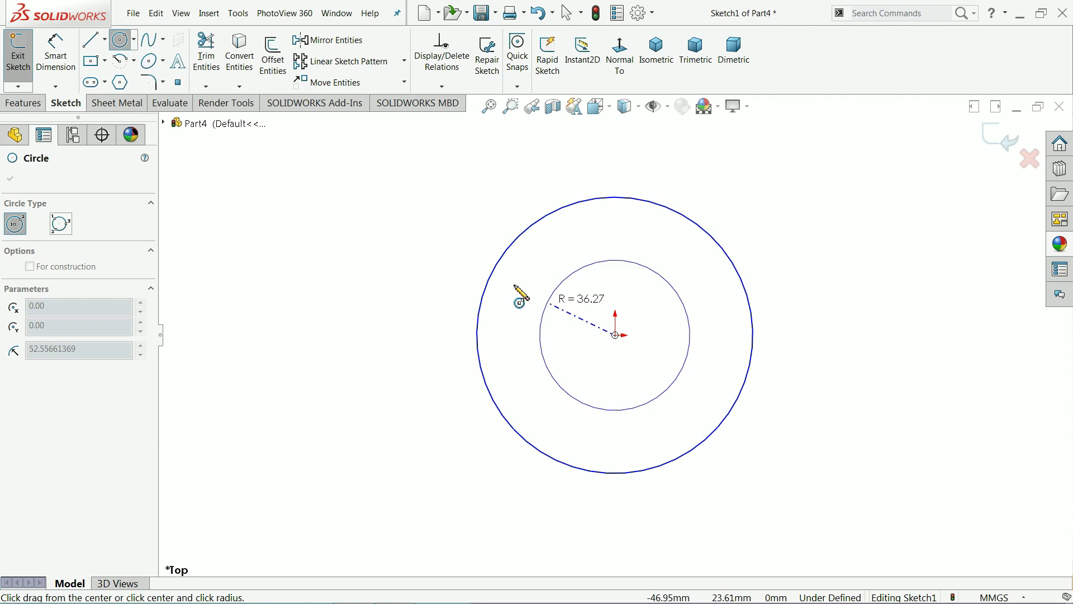
left_click(425, 242)
- Draw a vertical line from the origin up past the circles, about 143.58 mm long
left_click(105, 39)
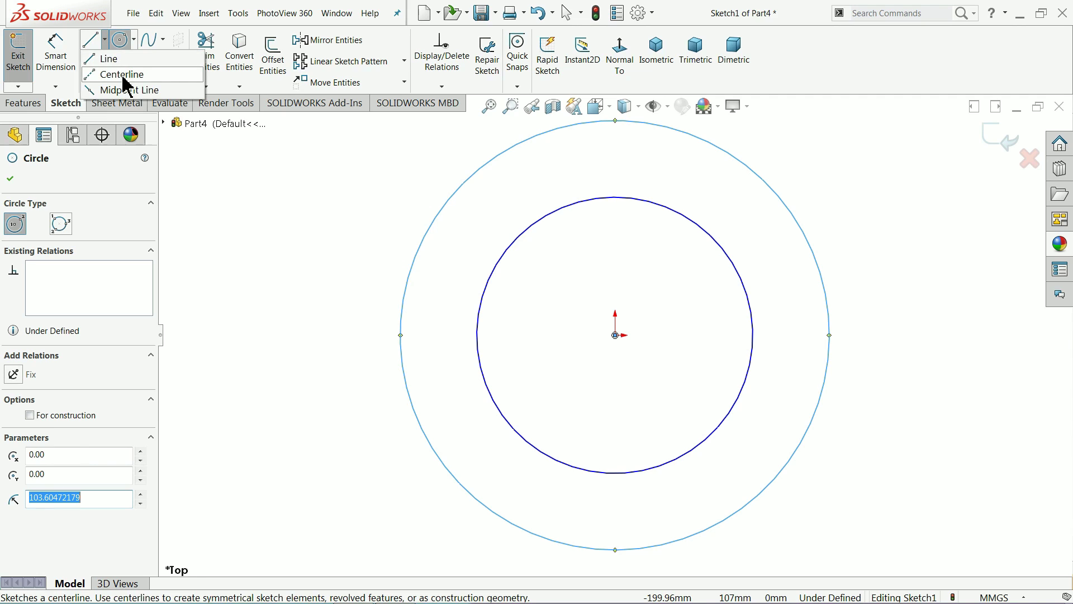
left_click(123, 76)
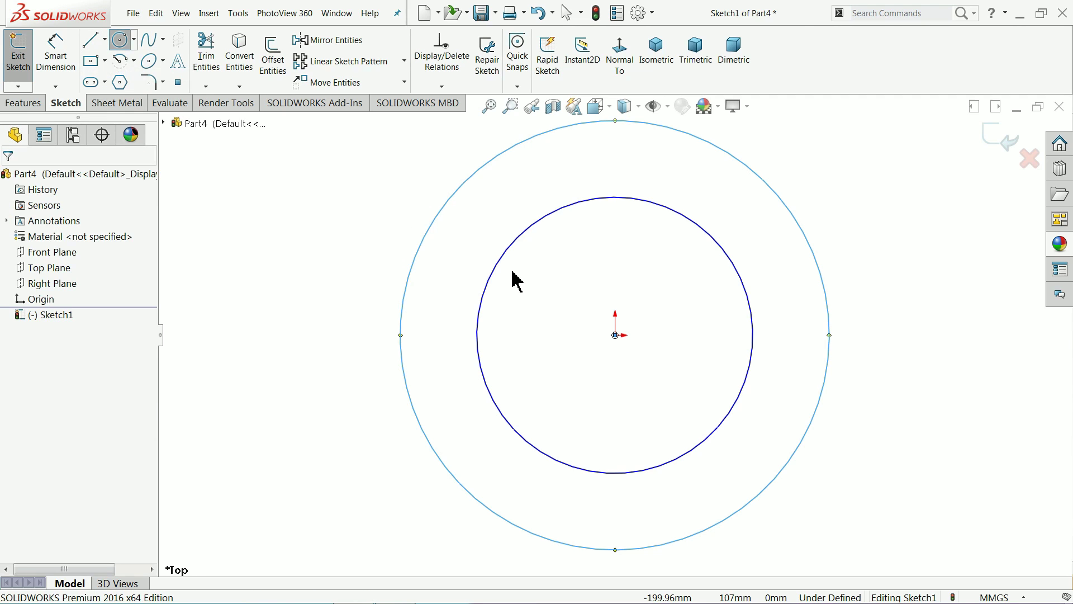
left_click(616, 335)
key("Escape")
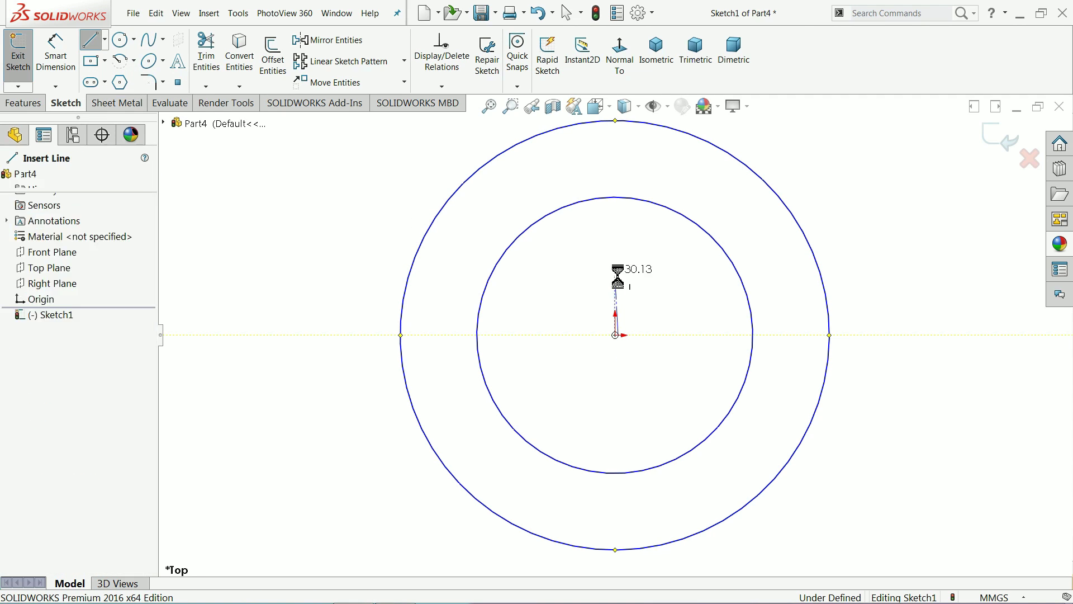
left_click(615, 336)
scroll(618, 330, "up", 2)
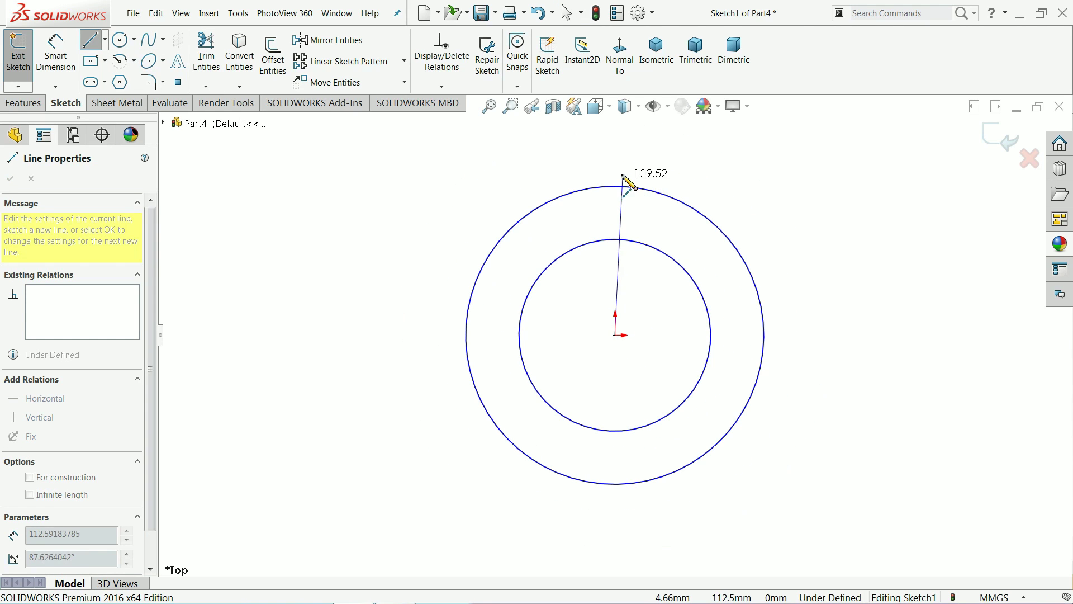
left_click(616, 129)
right_click(655, 141)
left_click(662, 144)
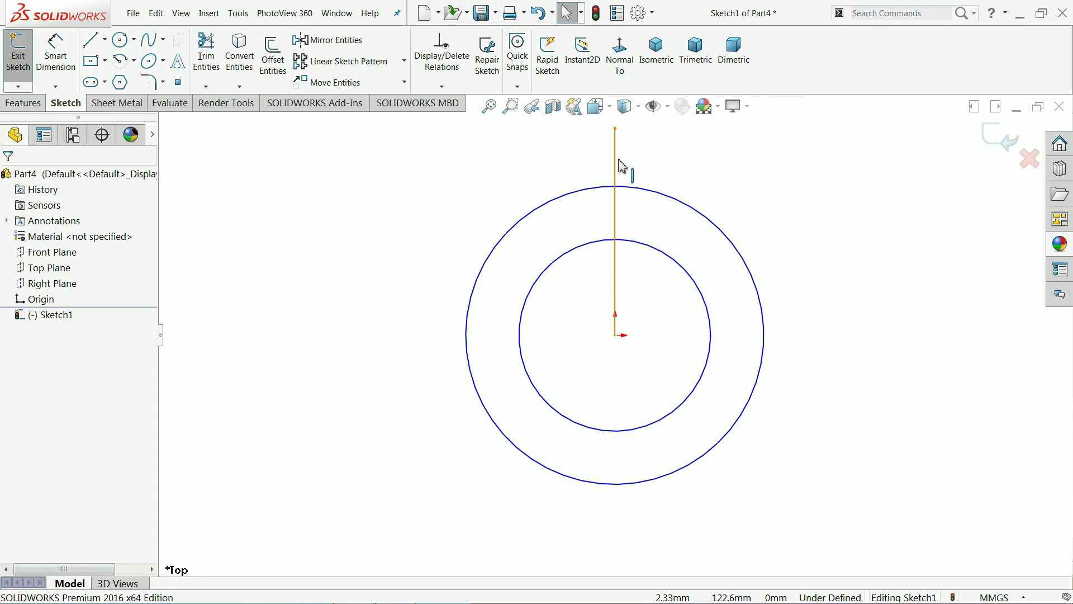
- Convert the vertical line into construction geometry
left_click(618, 167)
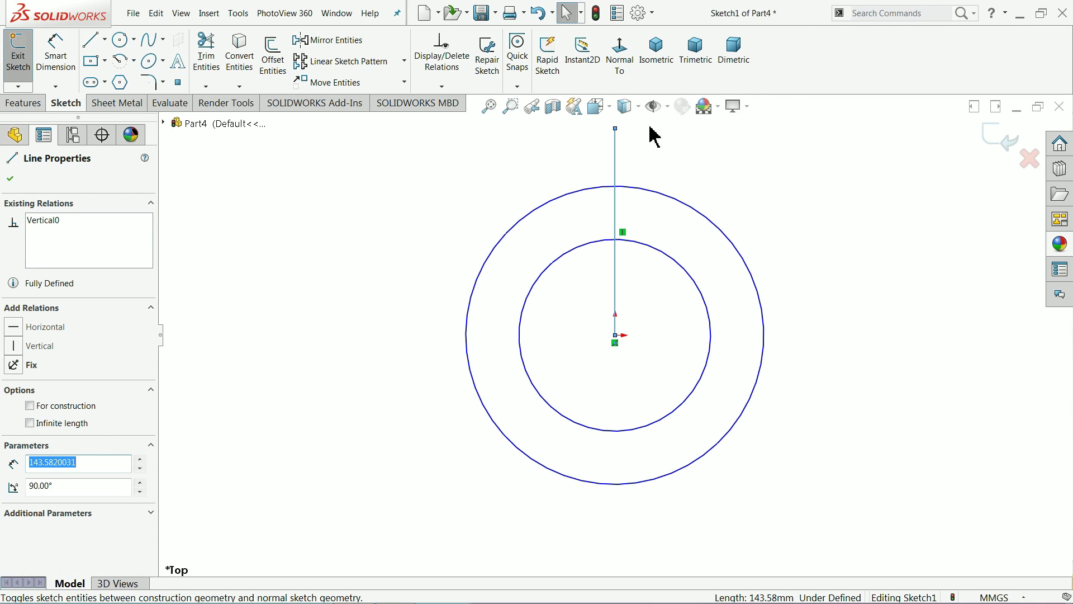
left_click(654, 136)
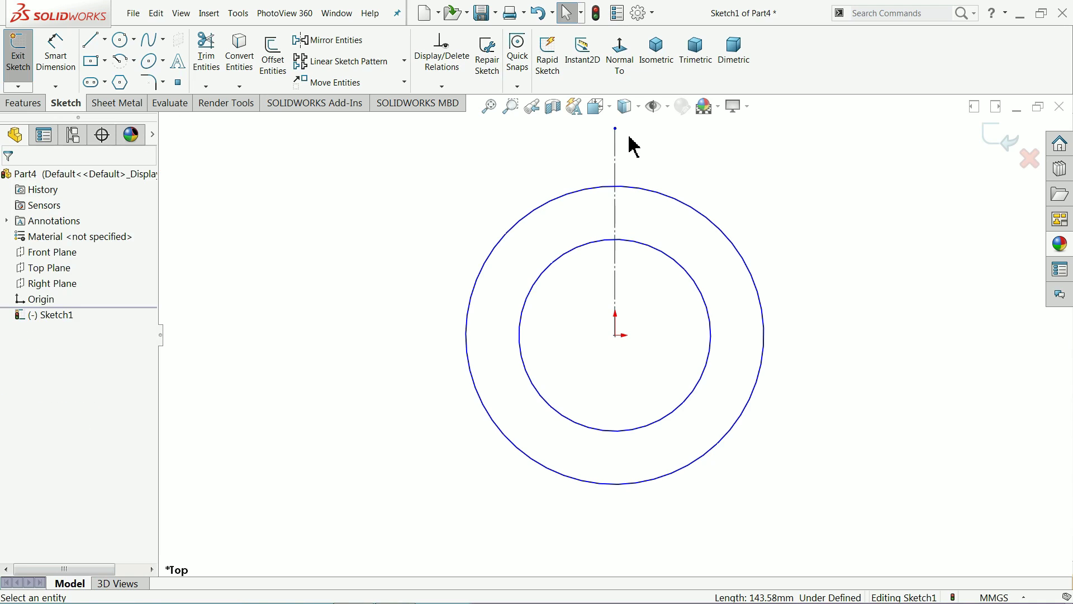
left_click(618, 166)
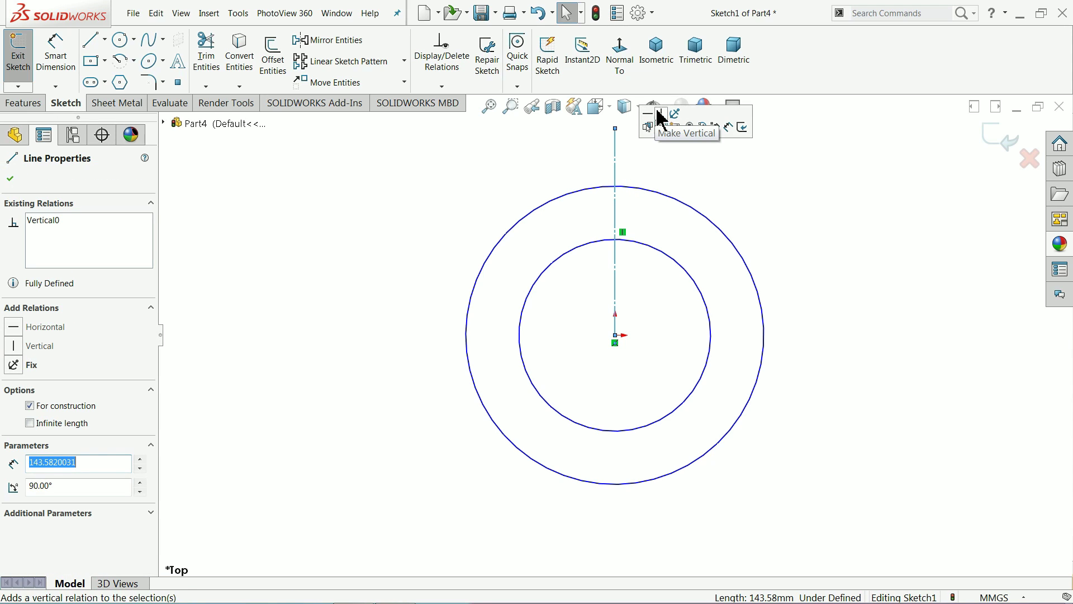
left_click(640, 172)
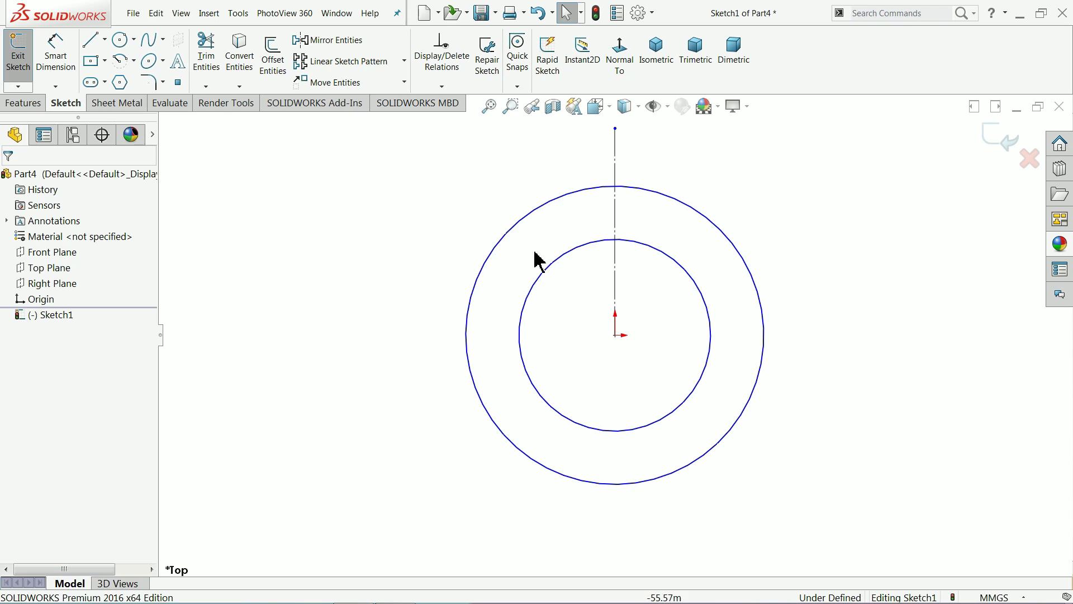
scroll(576, 226, "up", 3)
scroll(592, 288, "down", 4)
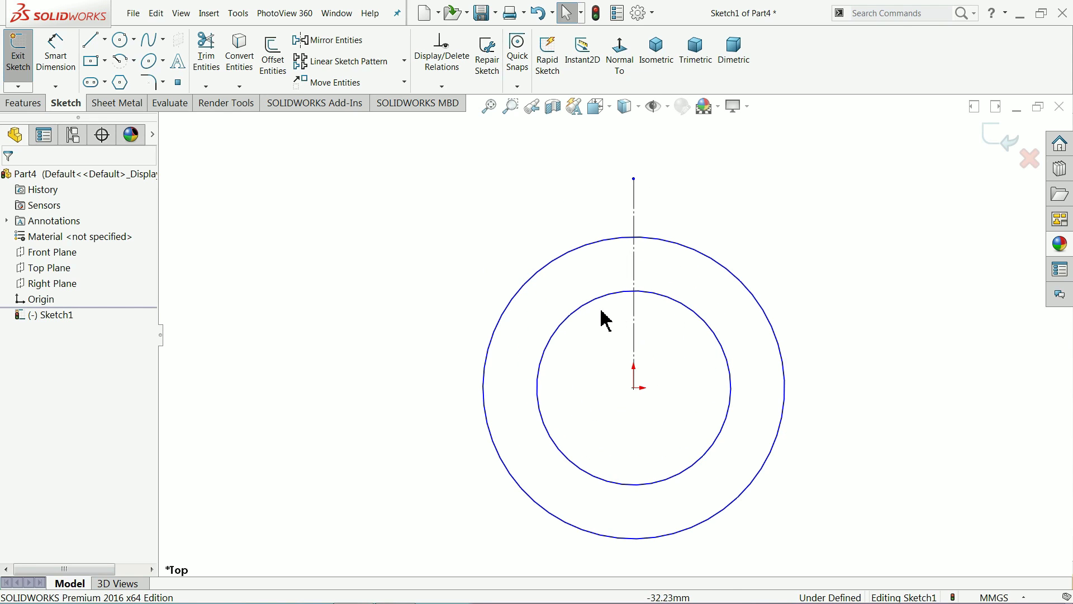
- Draw a short horizontal line across the top of the vertical centerline
left_click(92, 40)
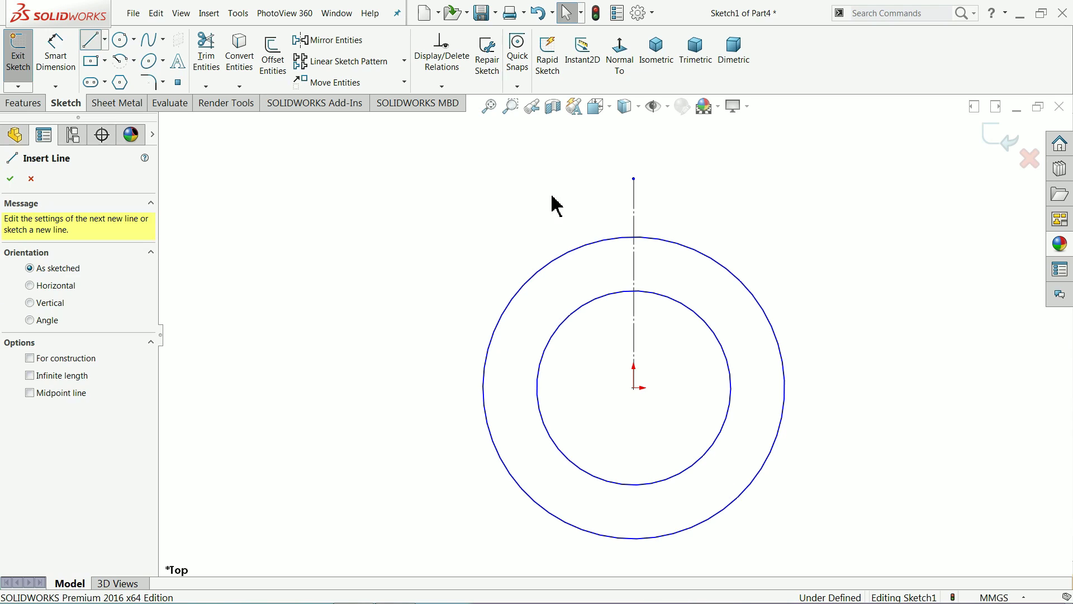
left_click(613, 193)
left_click(656, 193)
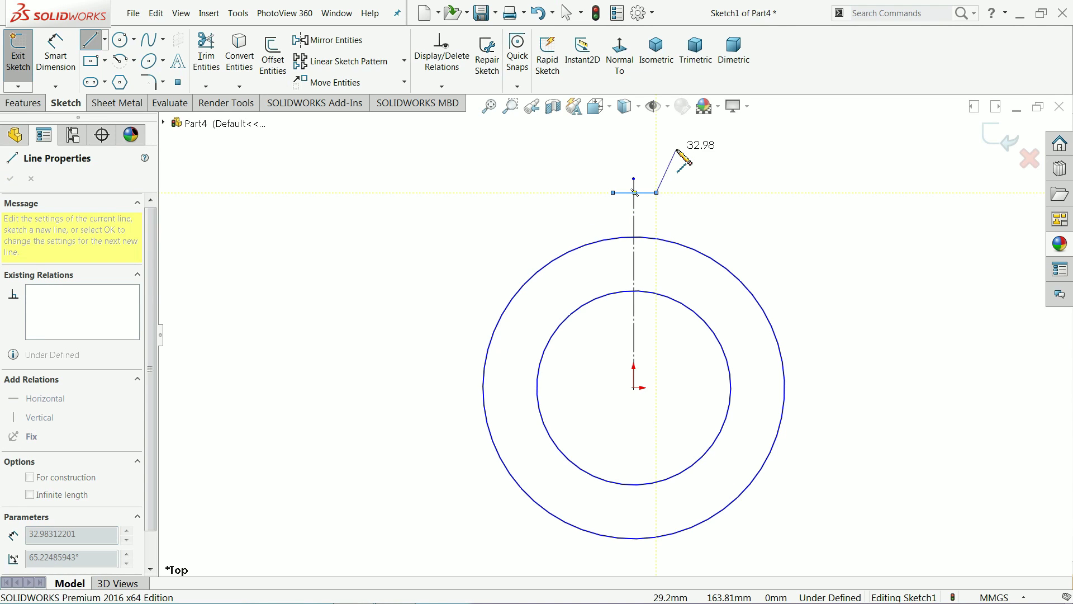
right_click(683, 159)
left_click(694, 161)
scroll(666, 220, "down", 8)
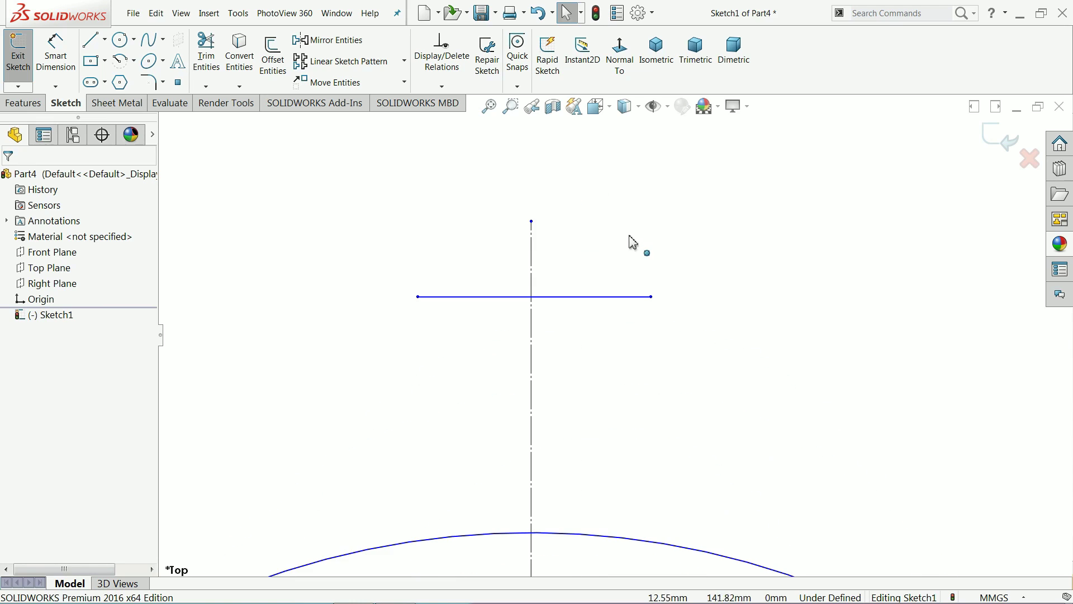
- Make the horizontal line's two endpoints symmetric about the vertical centerline
left_click(652, 297)
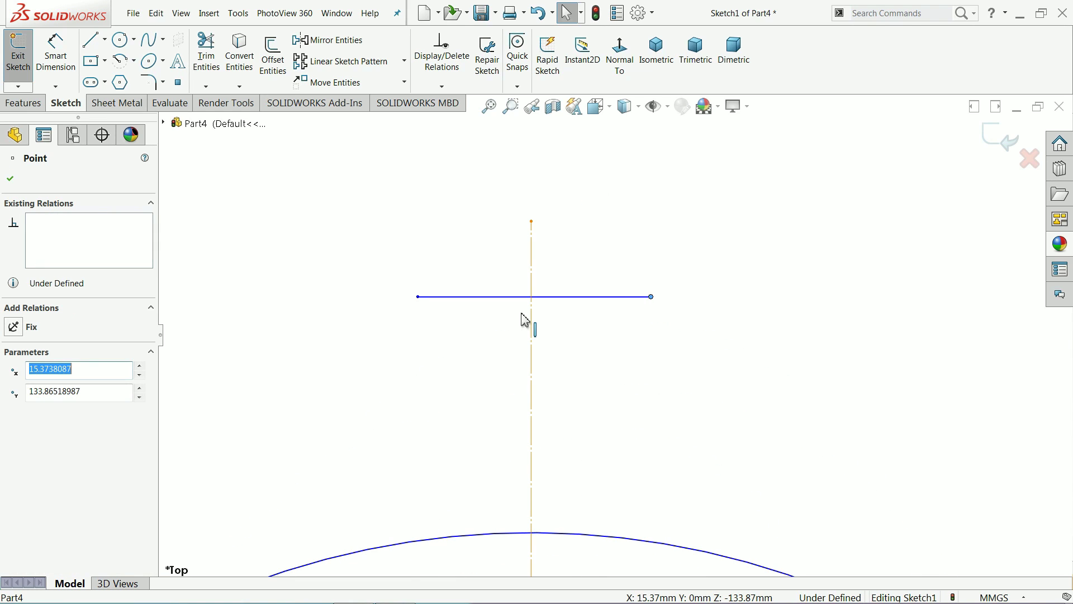
left_click(418, 297, "ctrl")
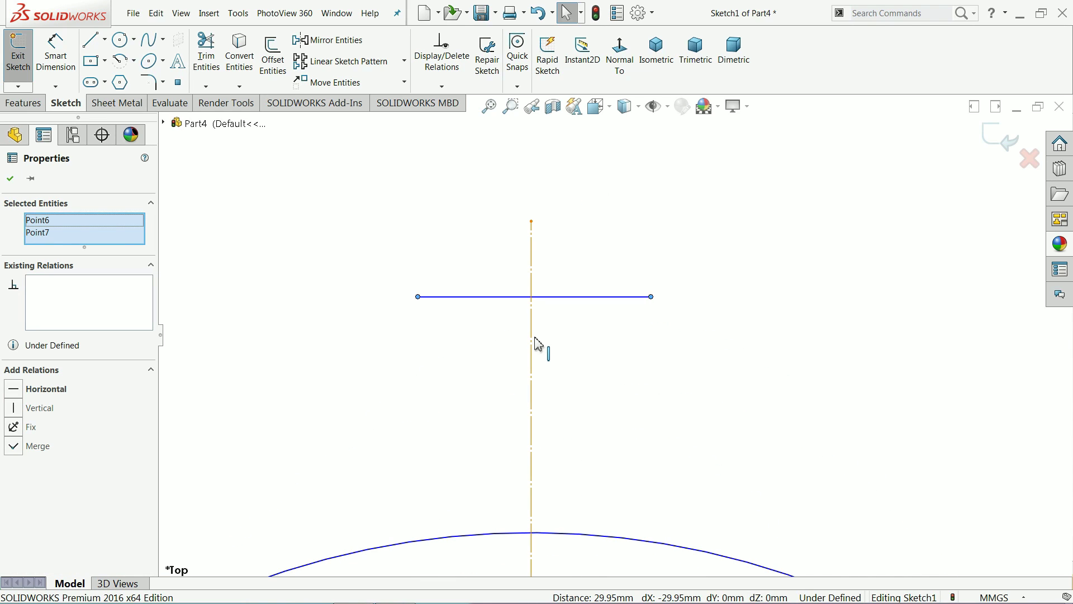
left_click(531, 345, "ctrl")
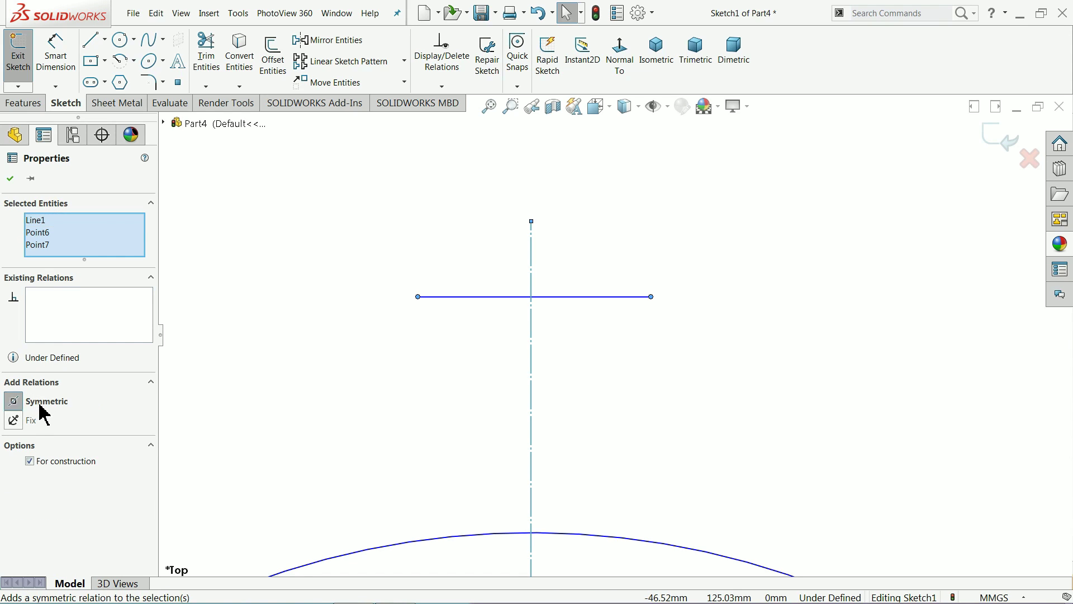
left_click(357, 219)
scroll(565, 338, "up", 10)
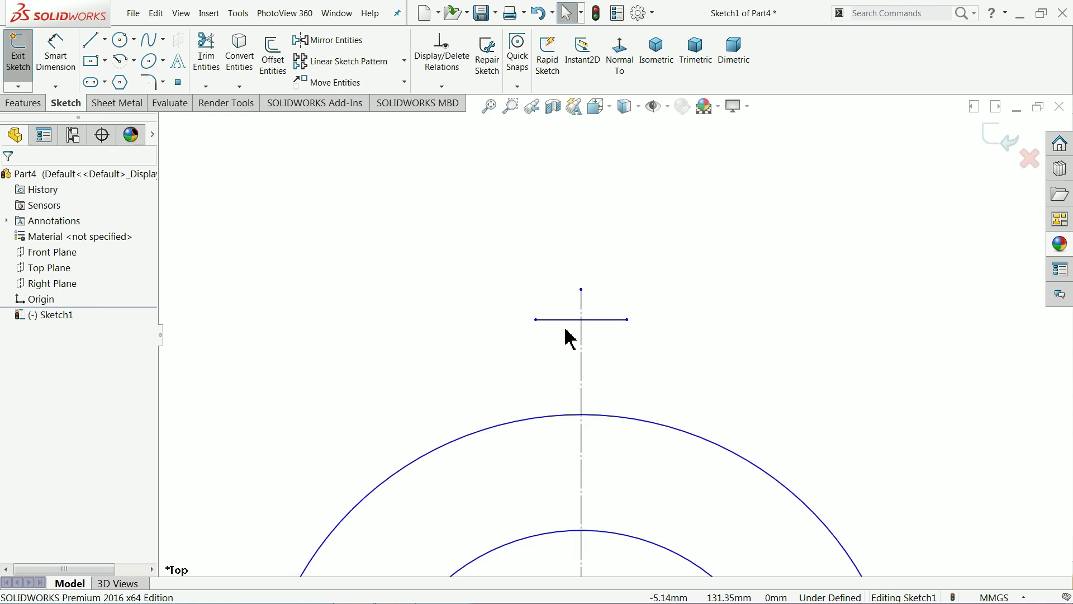
scroll(637, 438, "down", 4)
scroll(613, 443, "up", 2)
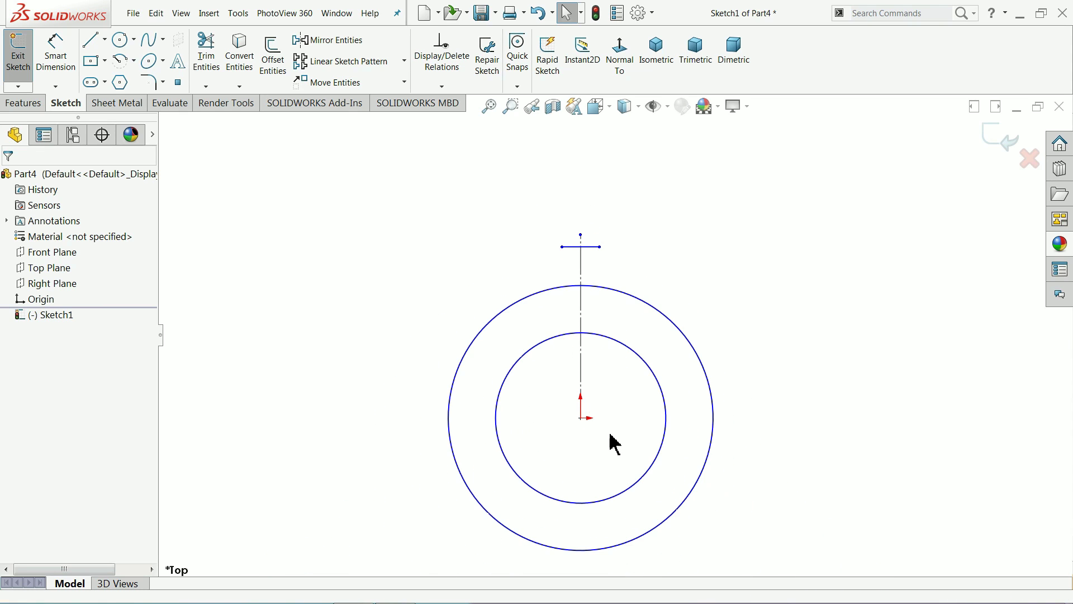
scroll(602, 426, "down", 1)
scroll(575, 412, "down", 2)
scroll(556, 398, "up", 2)
scroll(581, 419, "down", 2)
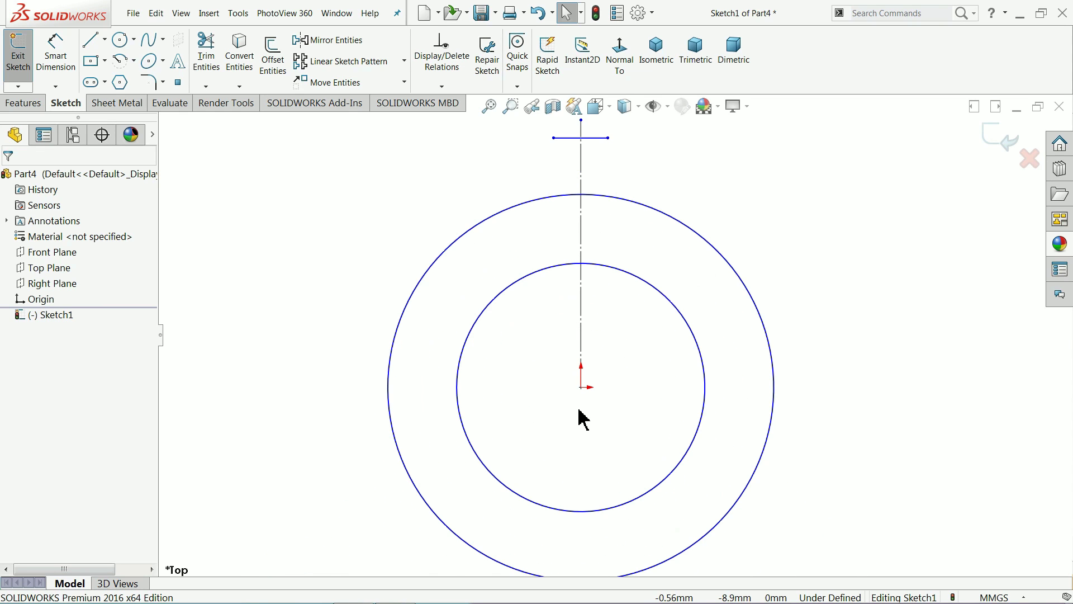
- Dimension the outer circle to Ø30 and the inner circle to Ø24
left_click(56, 53)
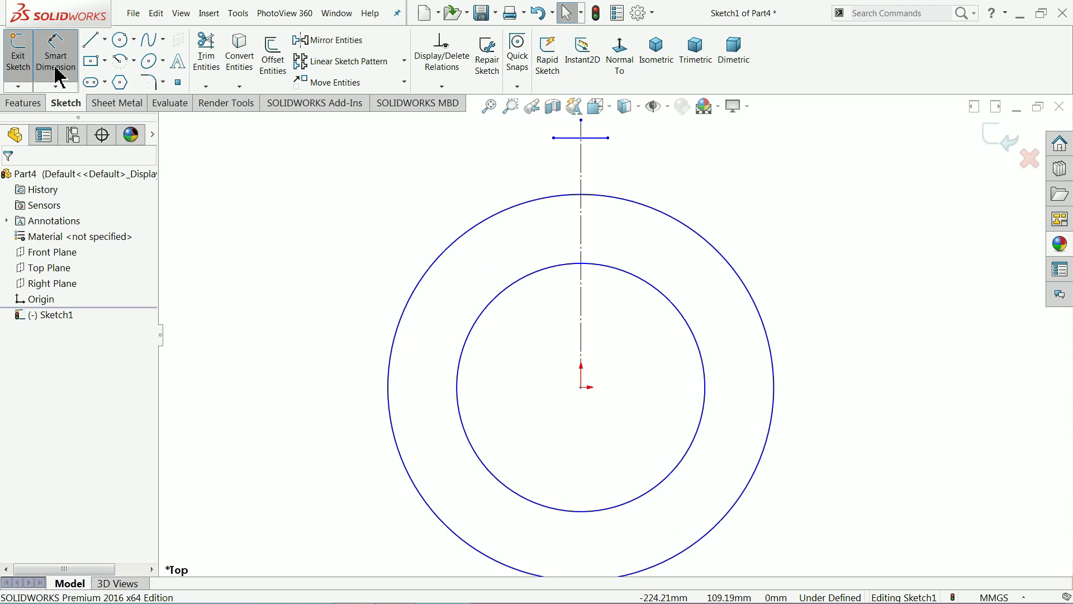
left_click(390, 369)
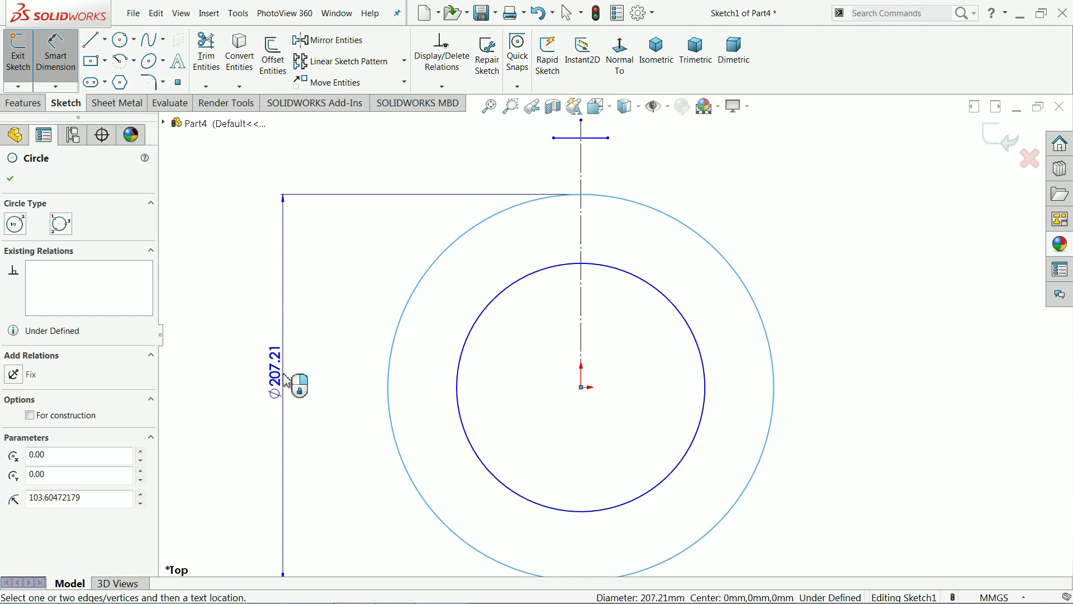
left_click(285, 379)
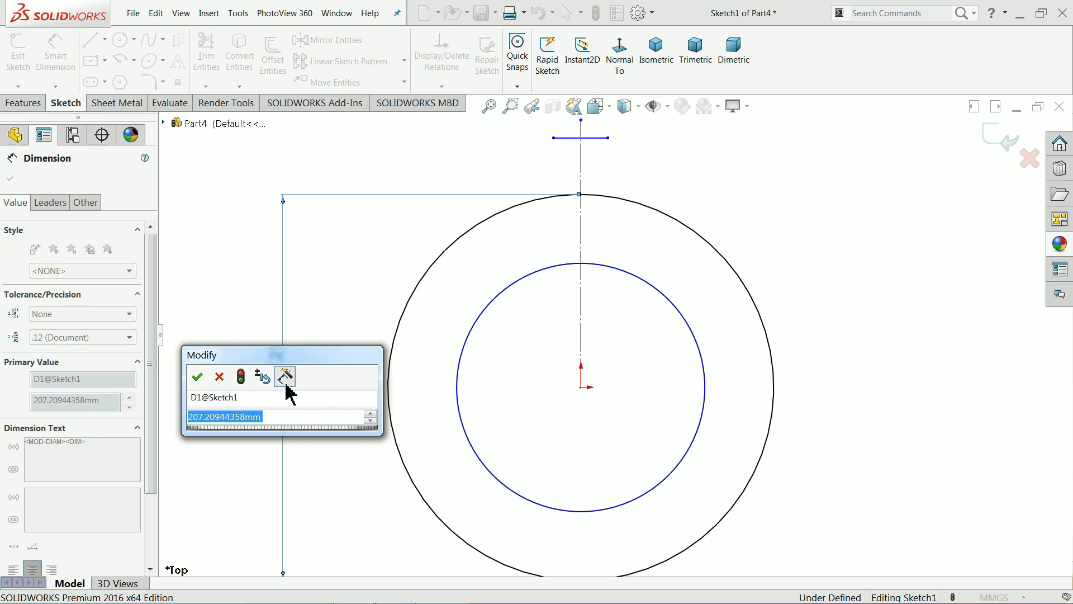
type("30")
left_click(197, 376)
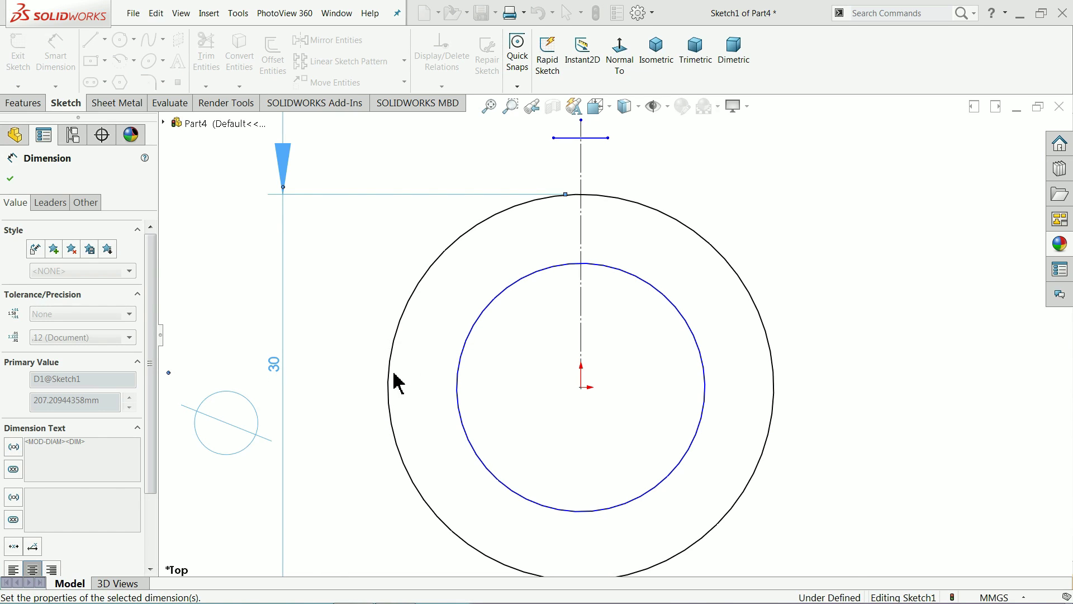
left_click(460, 390)
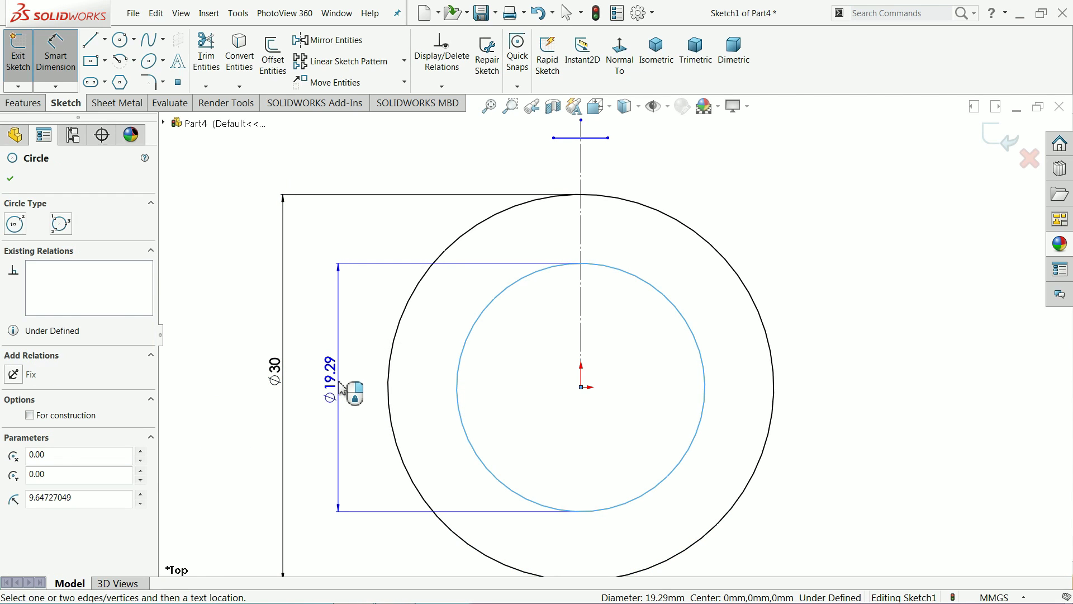
left_click(342, 388)
type("24")
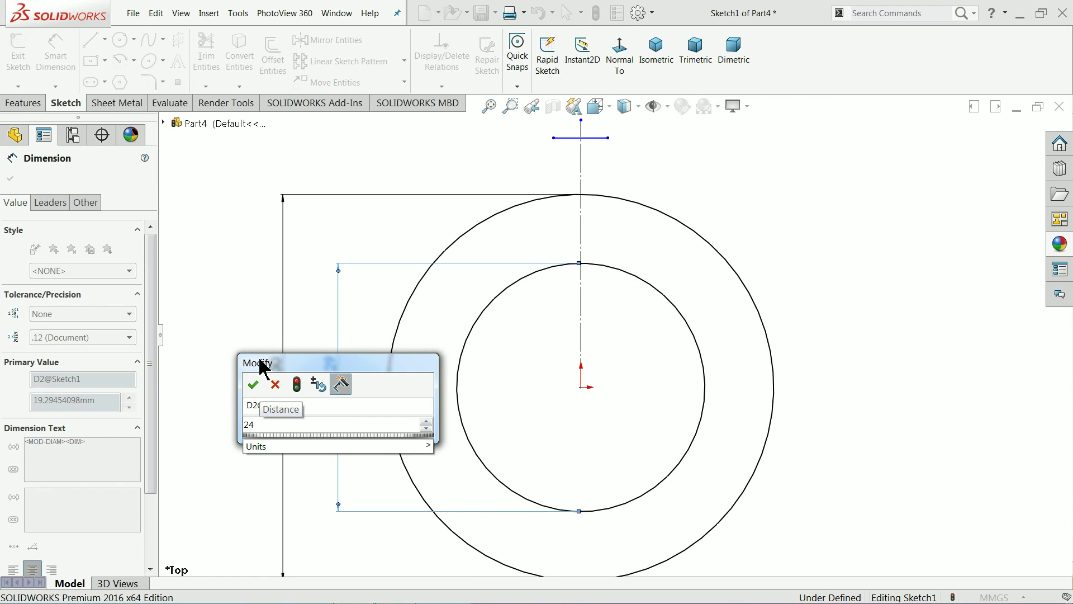
left_click(251, 391)
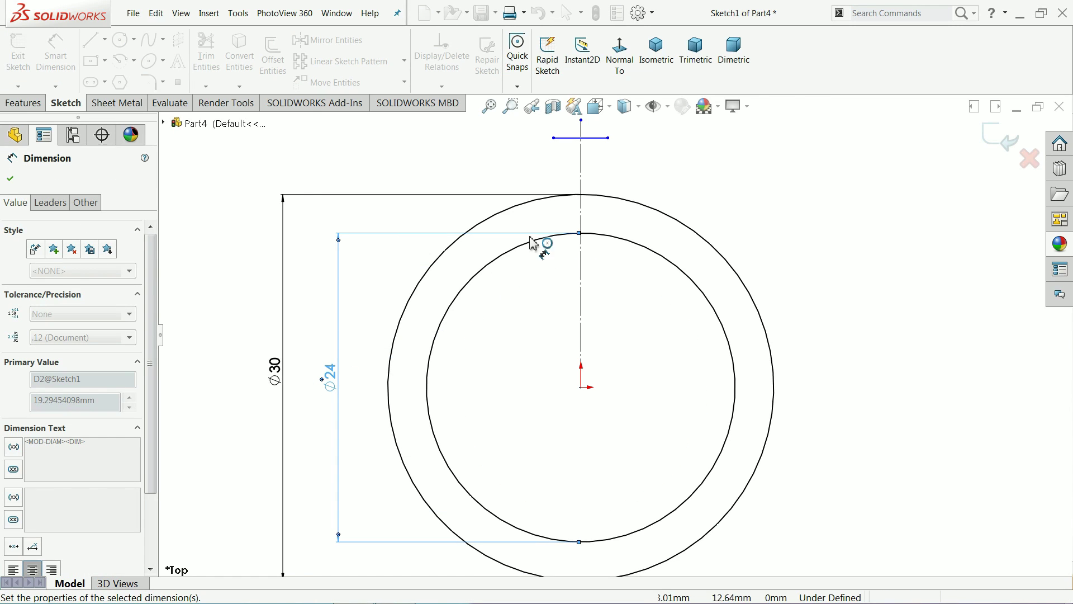
- Set the top line's length to 2 mm and its height above the origin to 20 mm
left_click(597, 137)
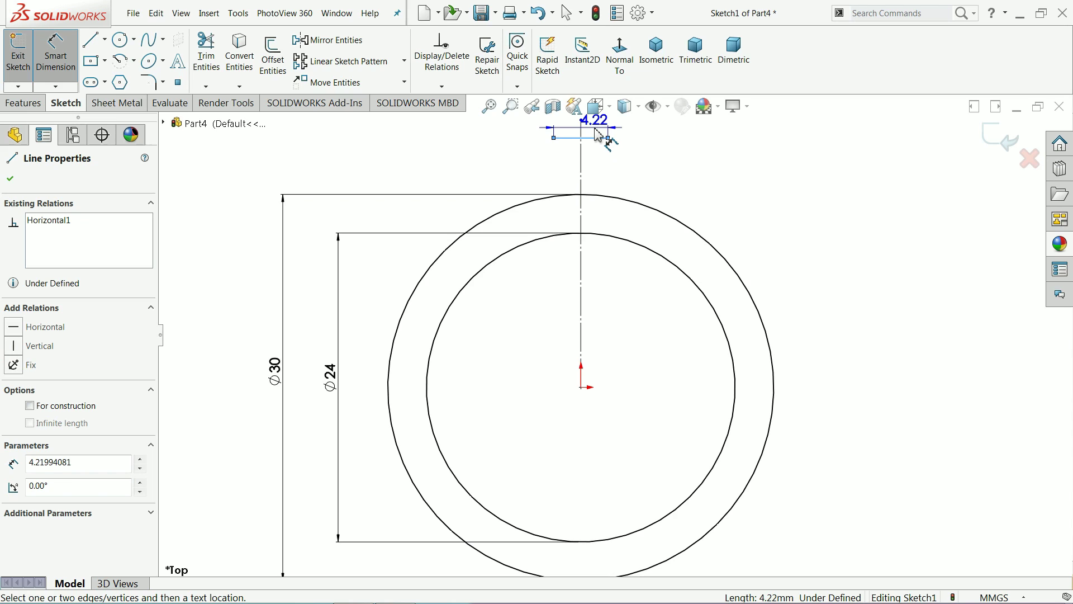
left_click(598, 135)
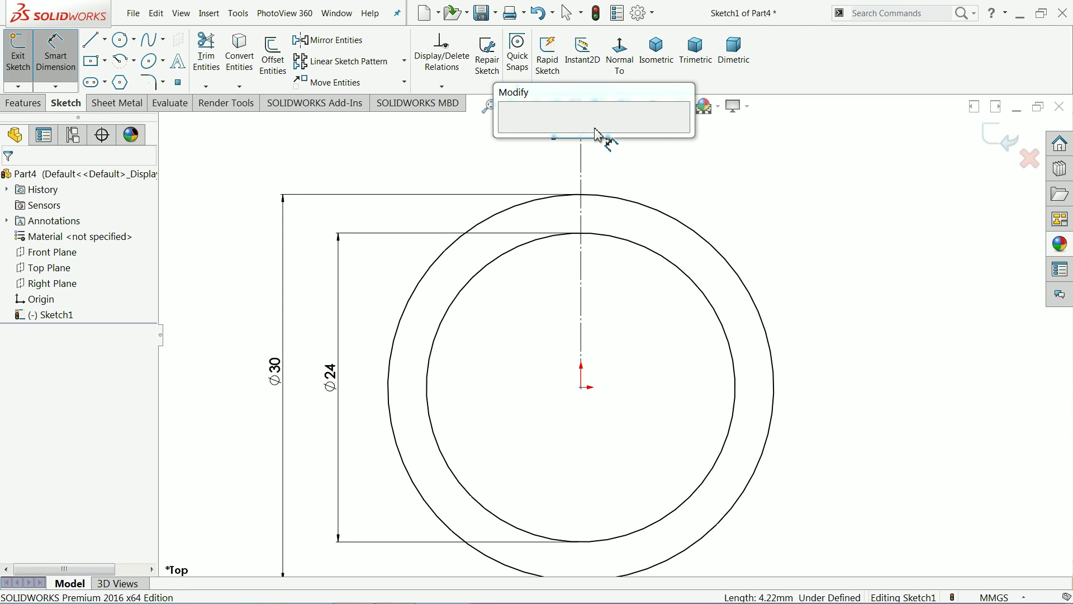
type("2")
key("Return")
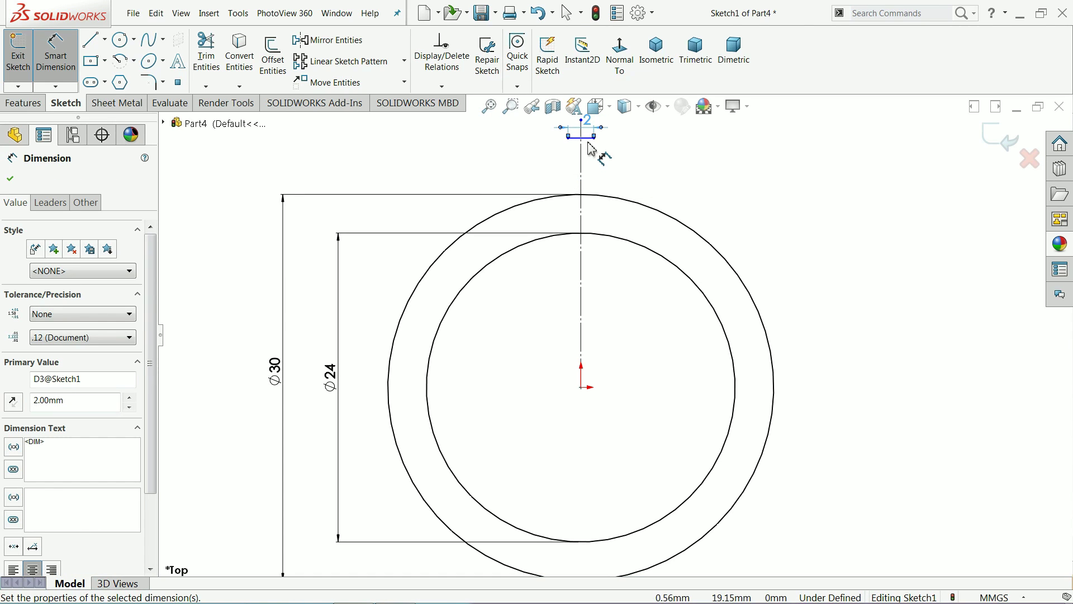
left_click(591, 143)
left_click(581, 387)
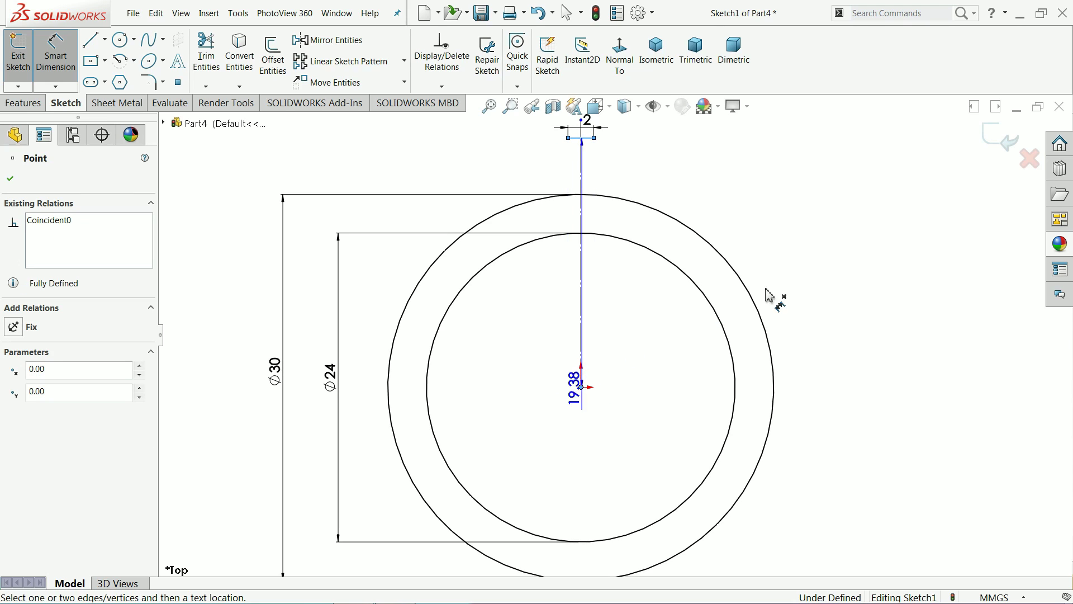
left_click(849, 282)
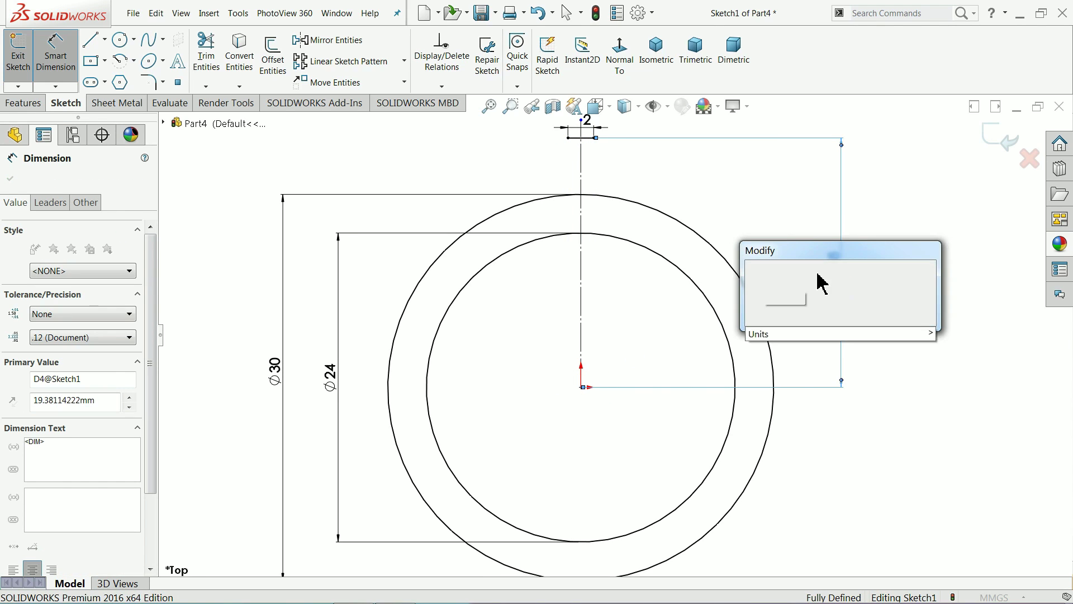
type("20")
key("Return")
- Draw a 3-point arc from the top line's left end down to the outer circle
left_click(133, 62)
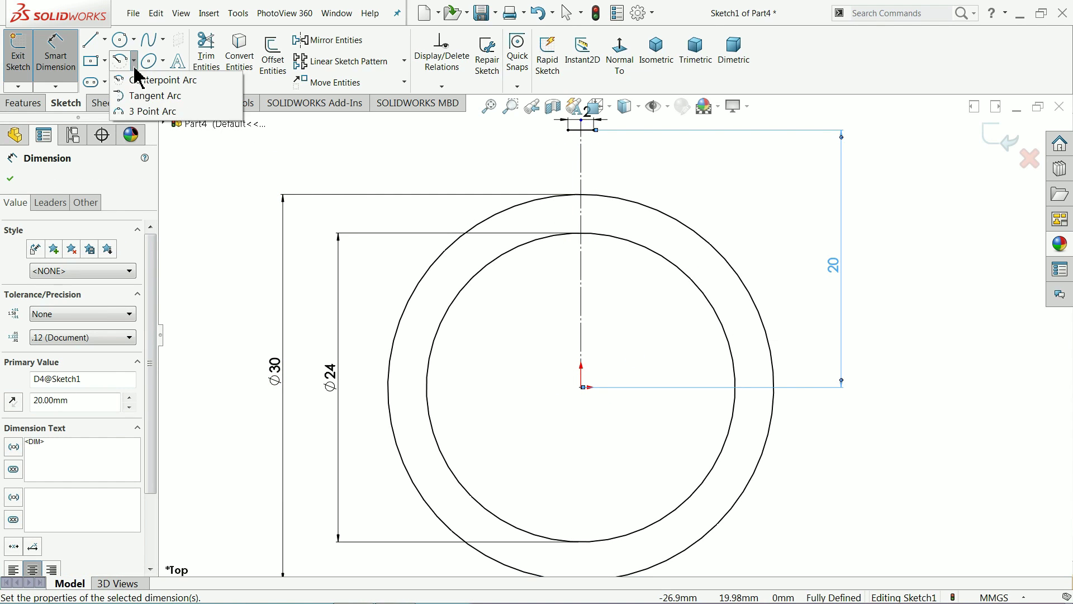
left_click(146, 111)
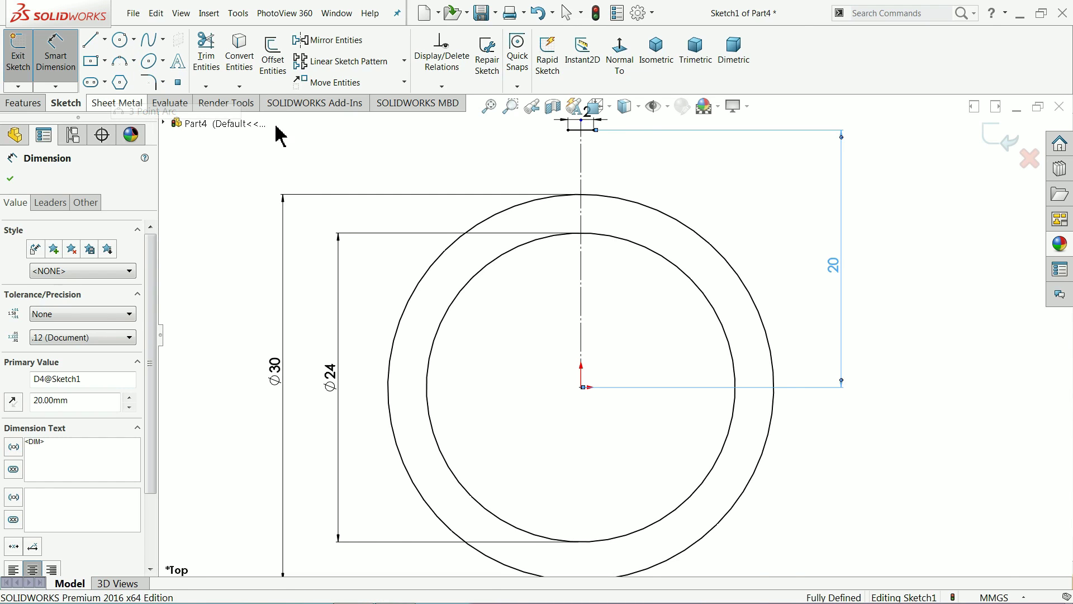
scroll(575, 145, "down", 5)
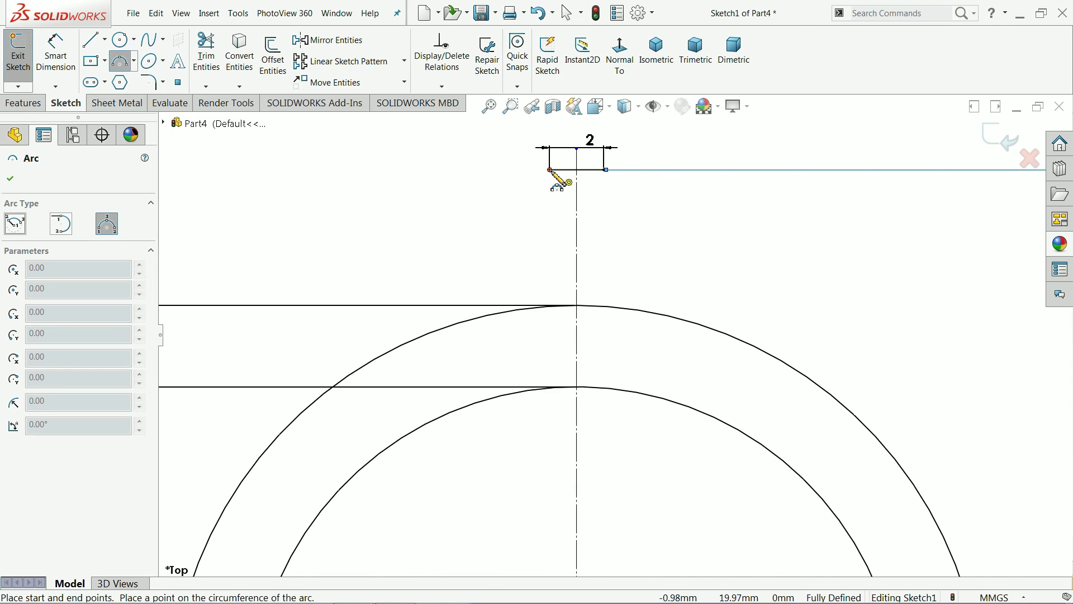
left_click(550, 170)
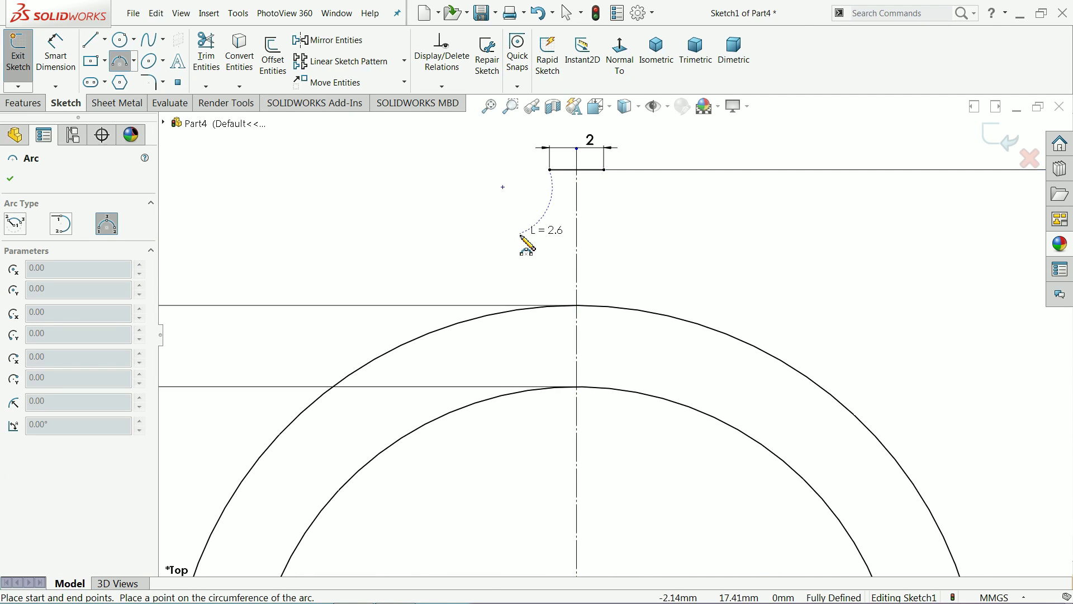
left_click(498, 305)
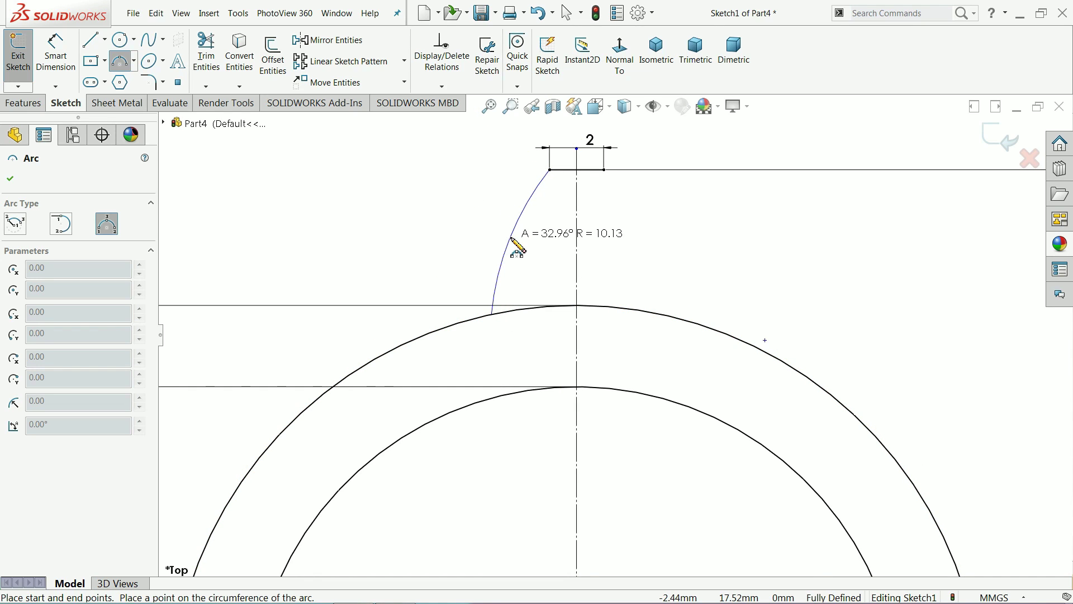
left_click(509, 239)
right_click(395, 178)
left_click(427, 187)
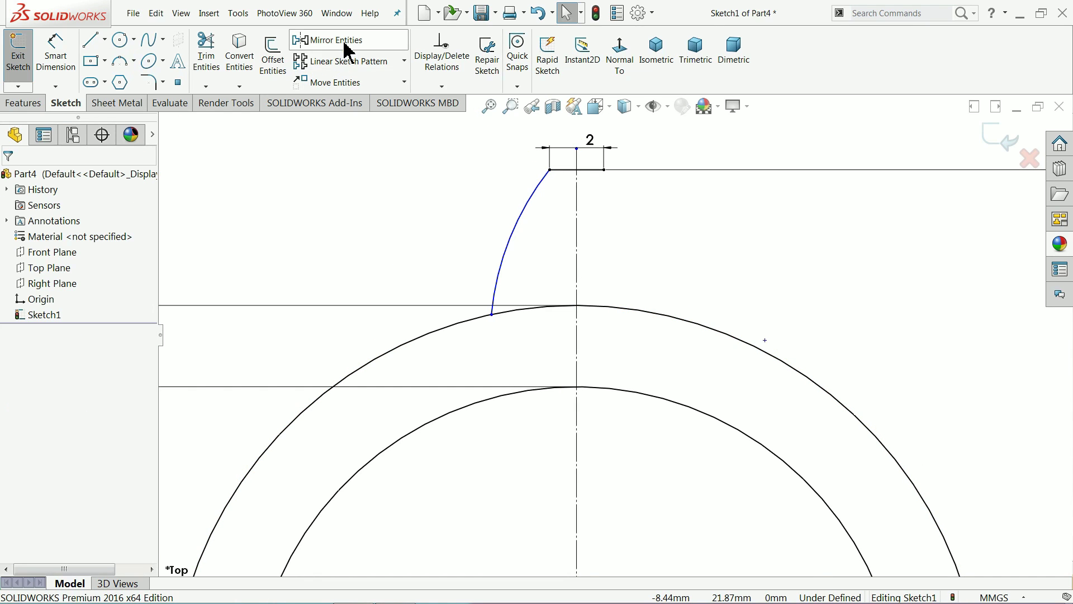
- Mirror the arc about the vertical centerline to form the right flank
left_click(334, 39)
left_click(510, 242)
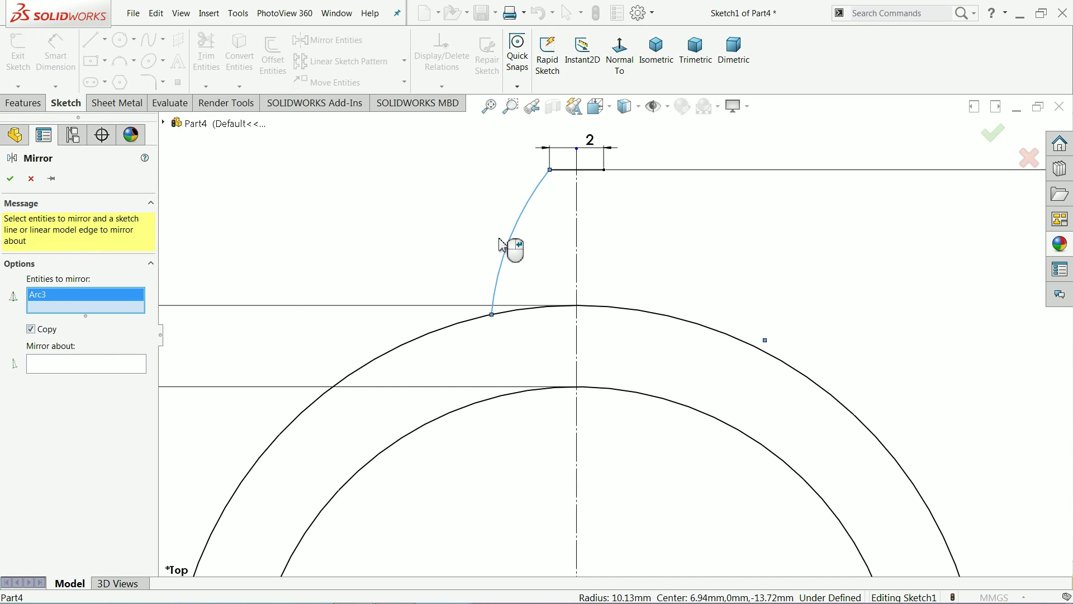
left_click(111, 363)
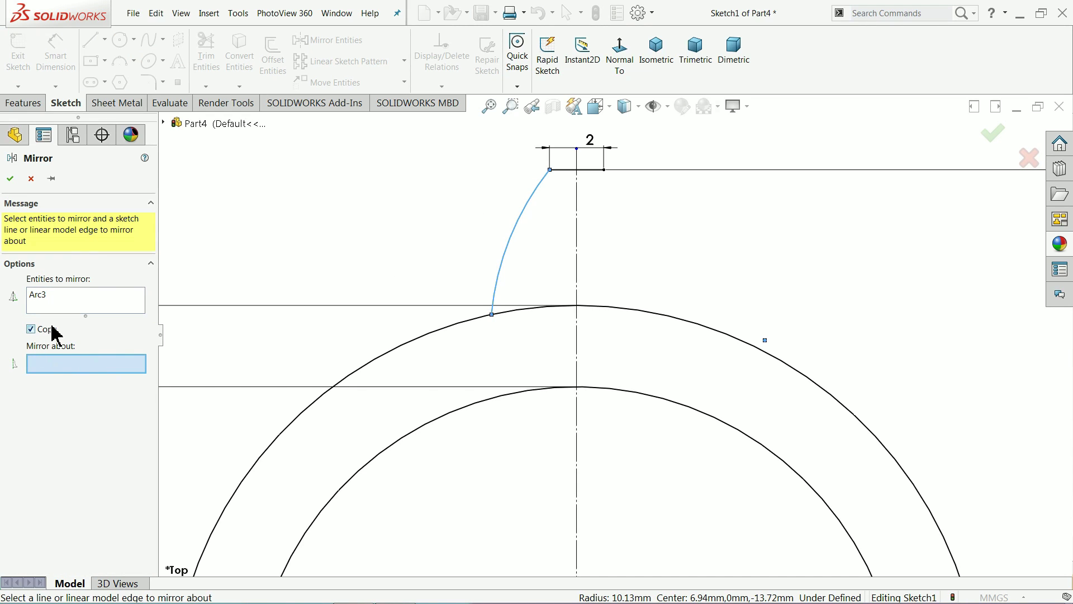
left_click(578, 245)
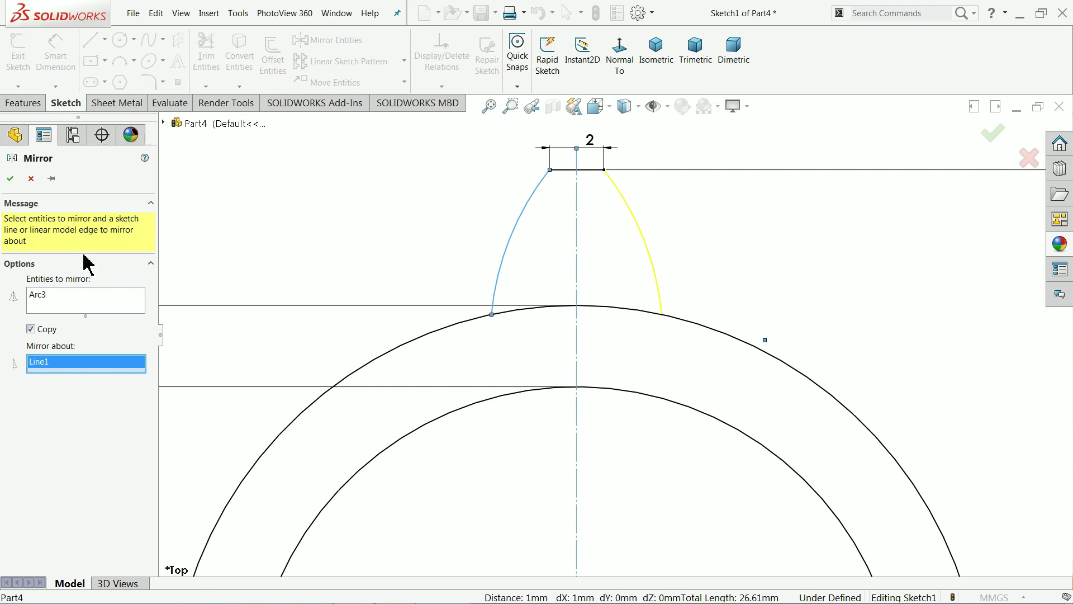
left_click(10, 180)
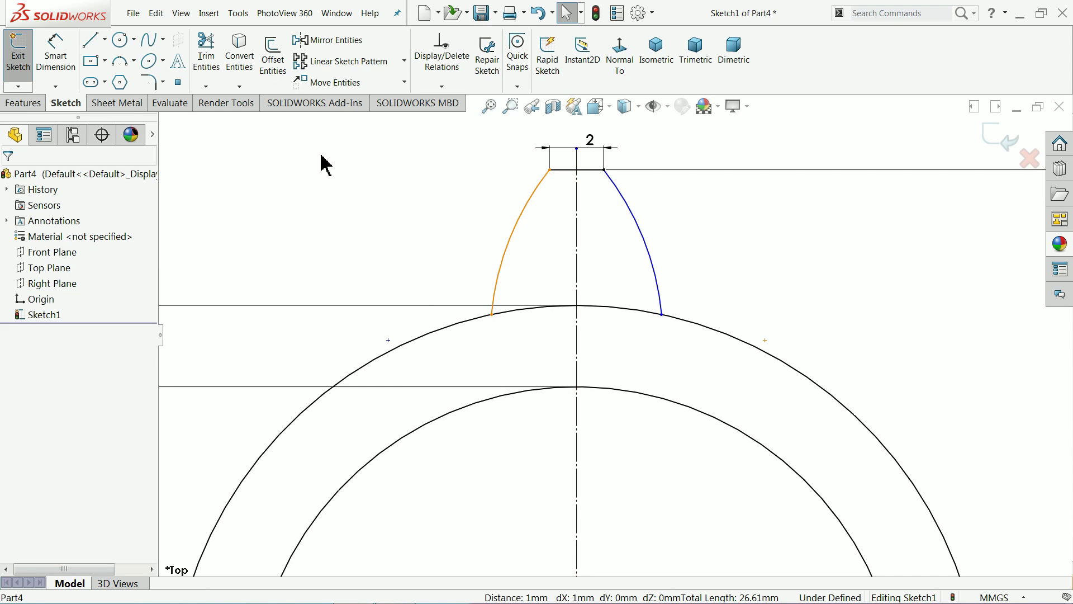
- Dimension the left flank arc to a 10 mm radius
left_click(68, 74)
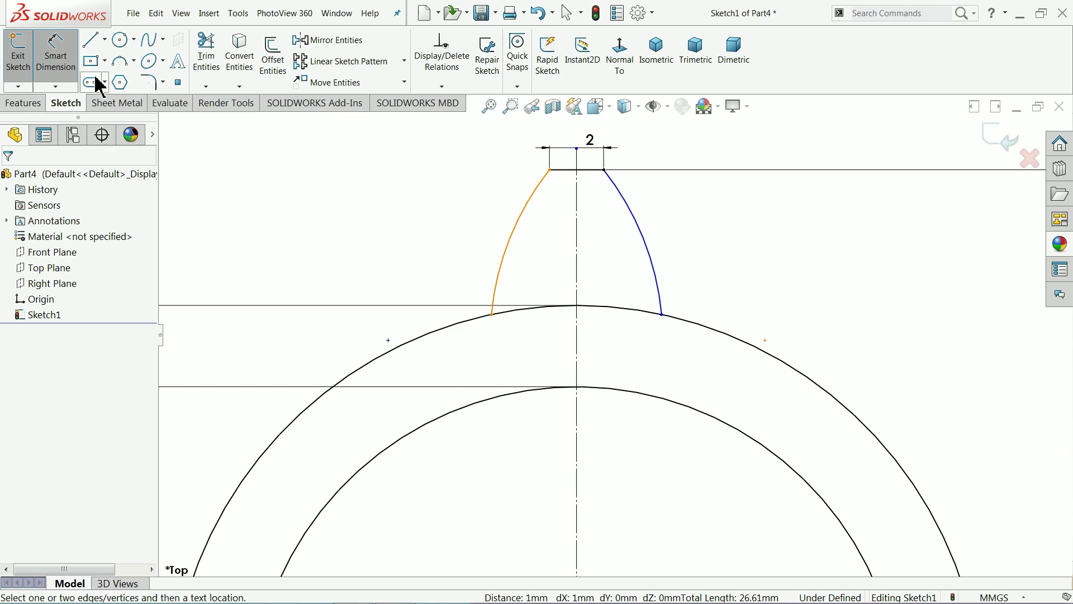
left_click(515, 243)
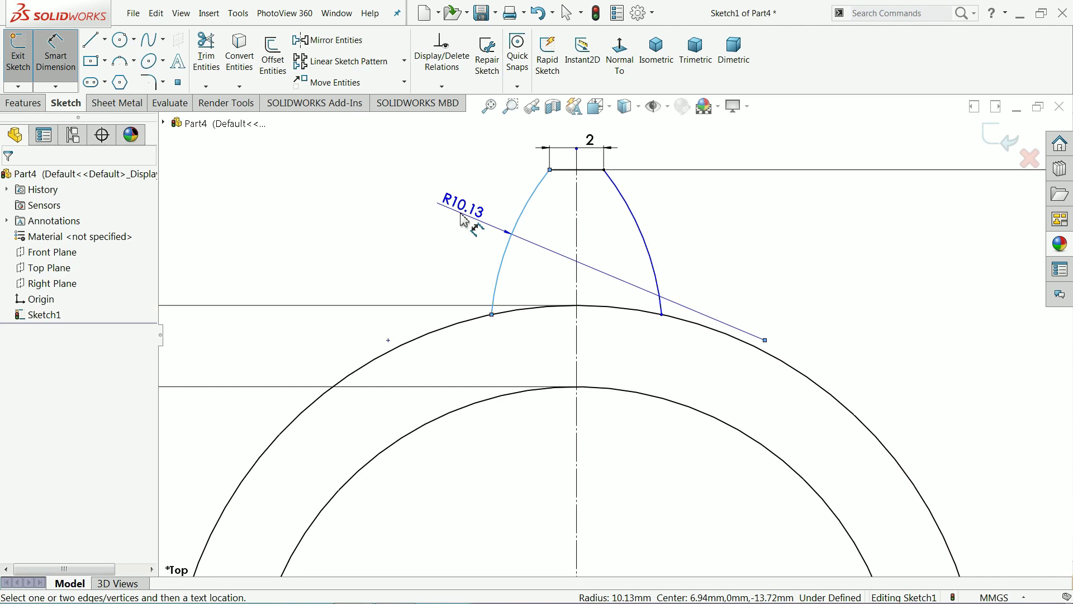
left_click(452, 219)
type("10")
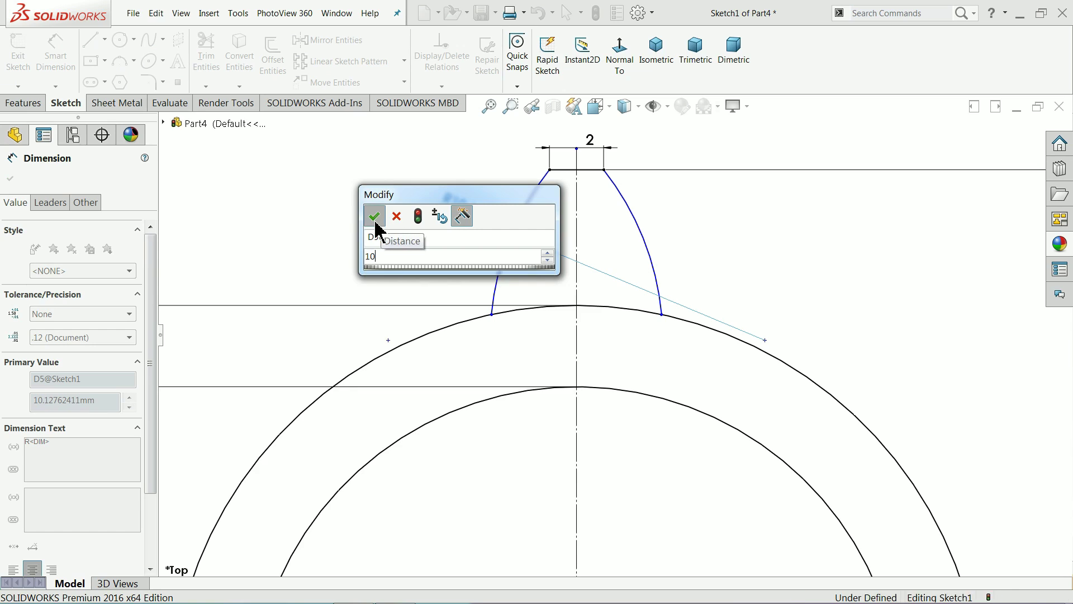
left_click(375, 217)
- Set the distance between the two arcs' lower endpoints to 5.35 mm
left_click(493, 315)
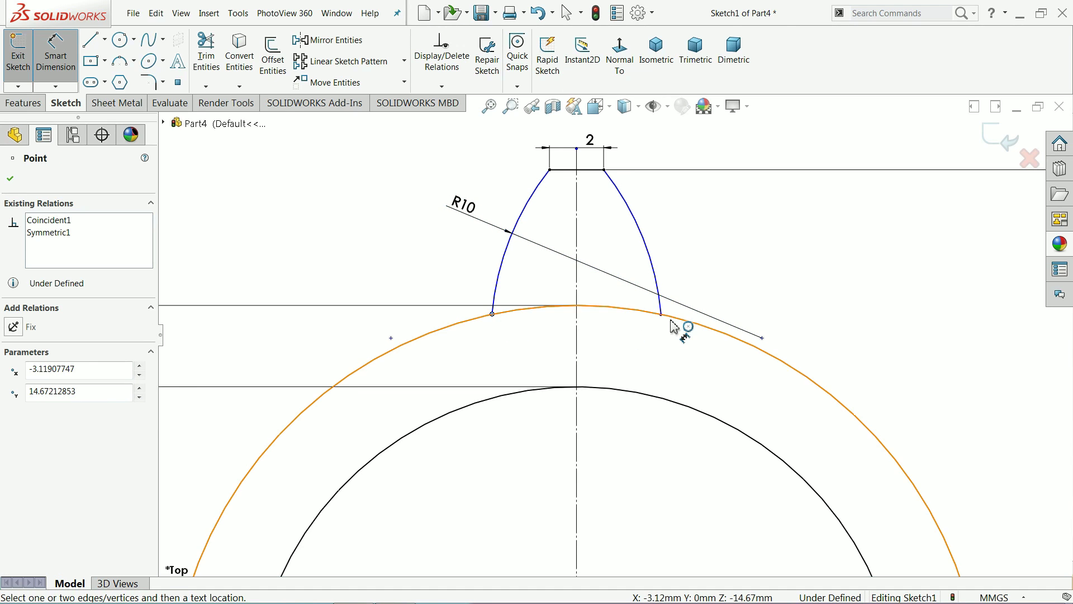
left_click(661, 315)
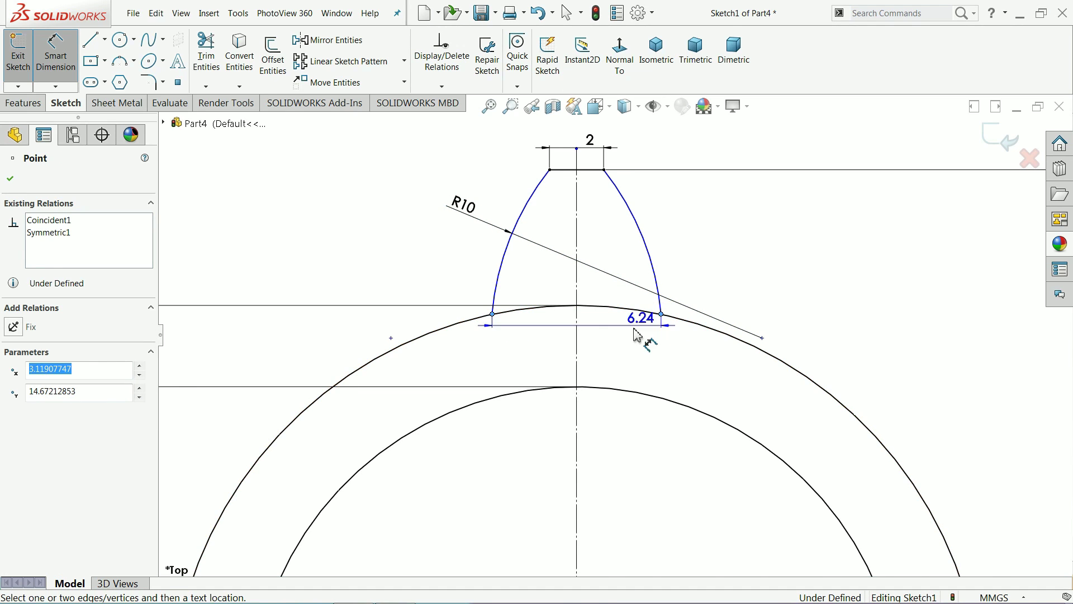
left_click(589, 344)
type("5.35")
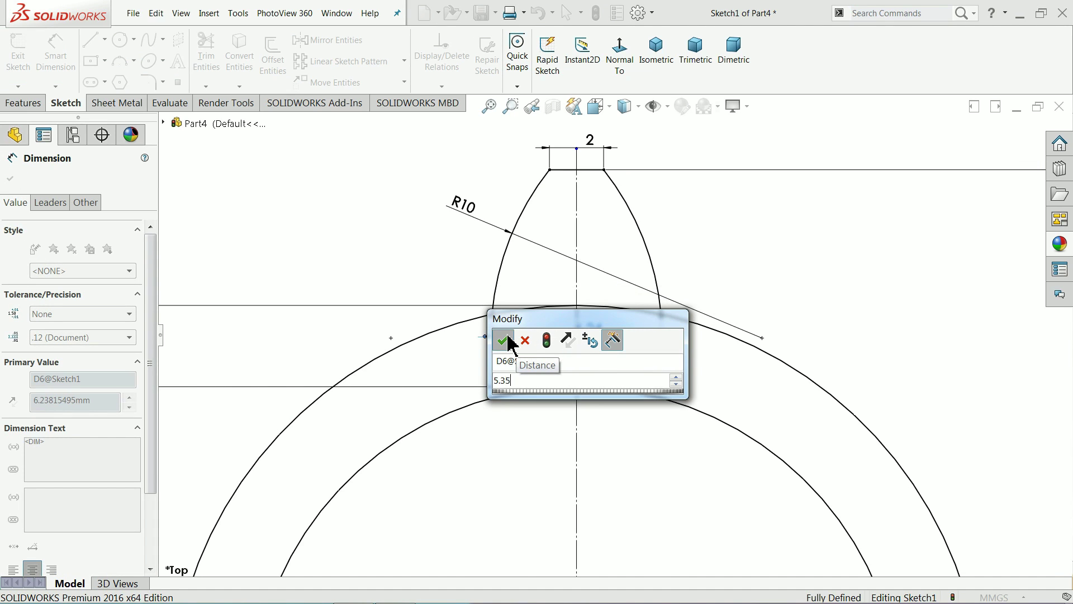
left_click(503, 340)
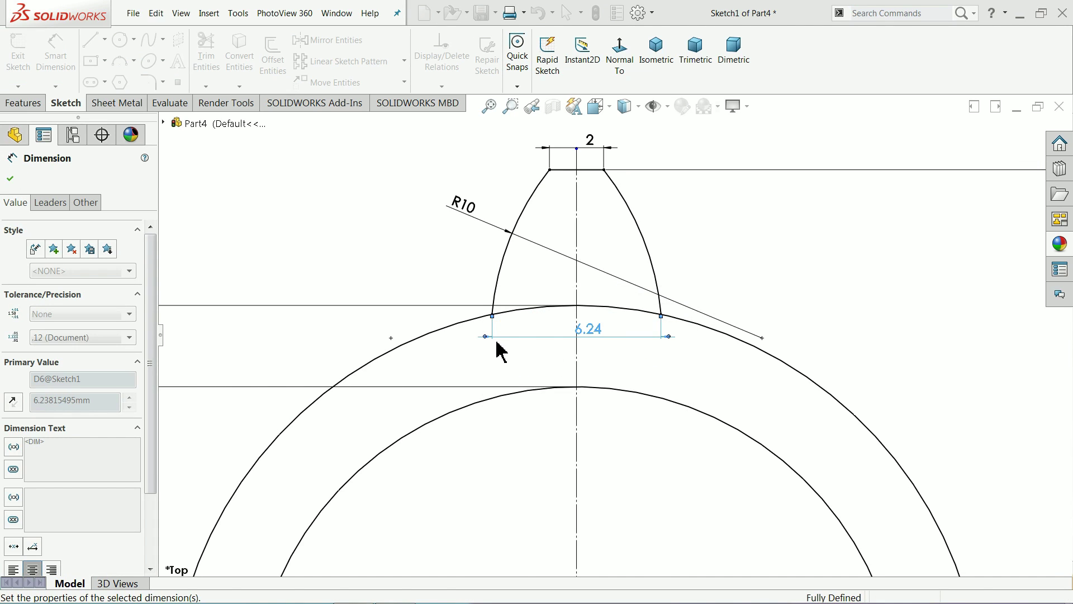
scroll(660, 311, "up", 6)
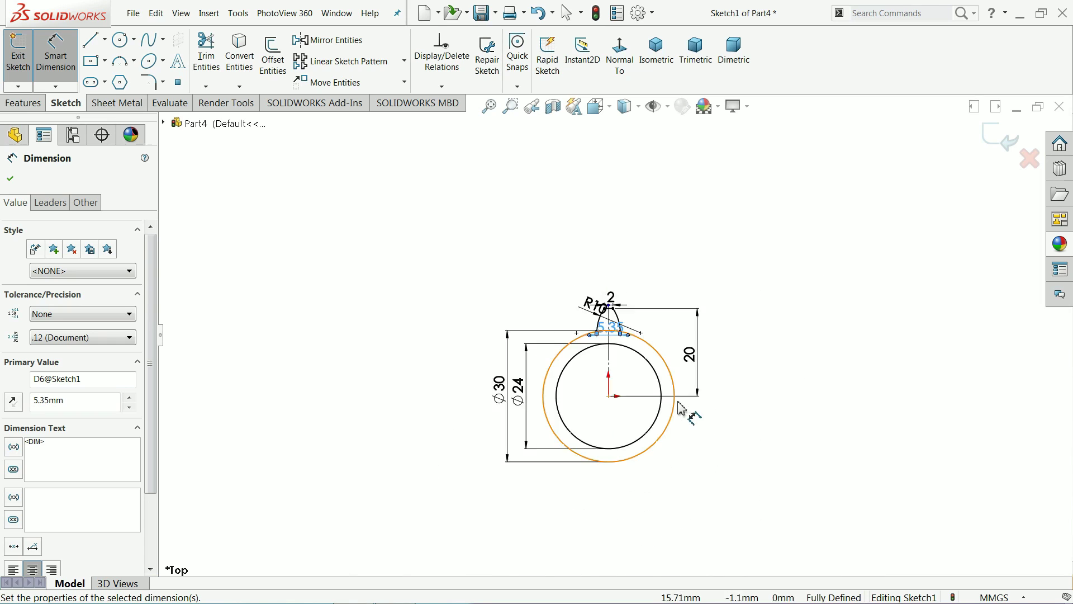
scroll(681, 408, "down", 5)
scroll(510, 161, "down", 1)
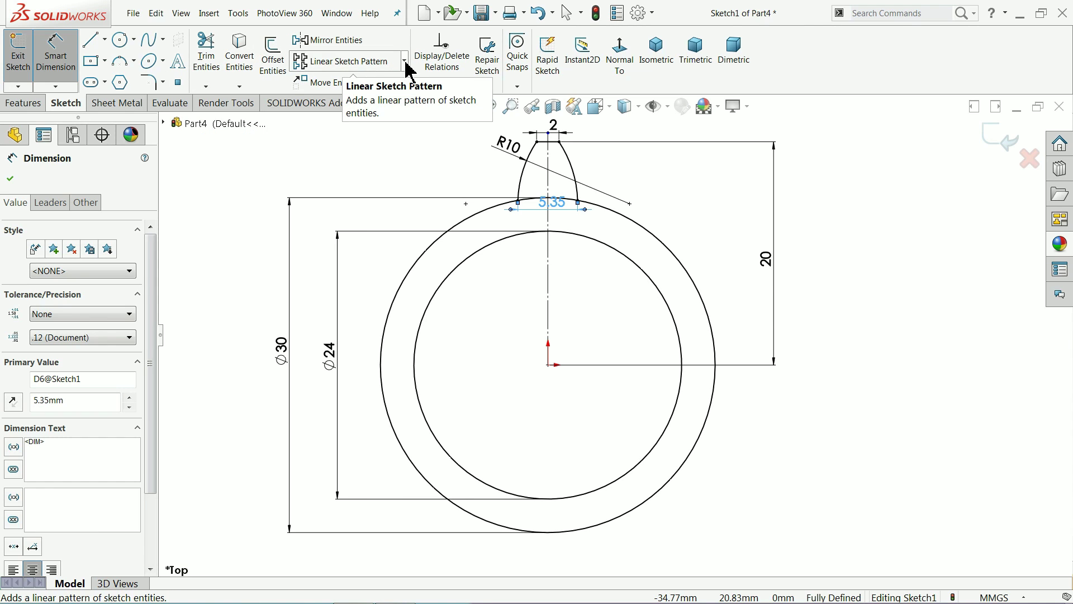
scroll(576, 93, "down", 3)
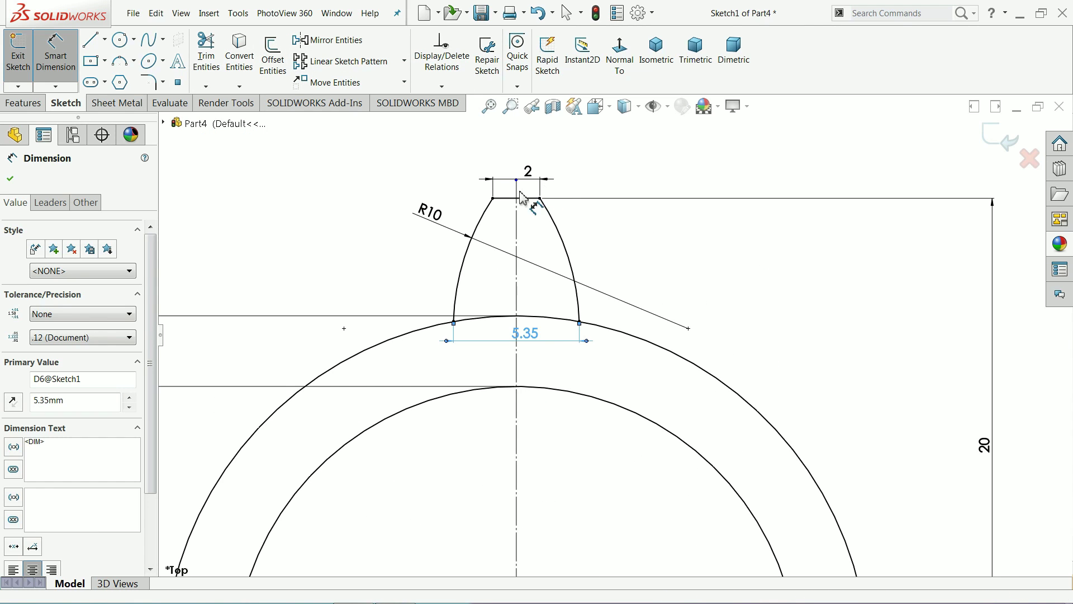
- Select the tooth profile: both flank arcs and the top line
left_click(56, 48)
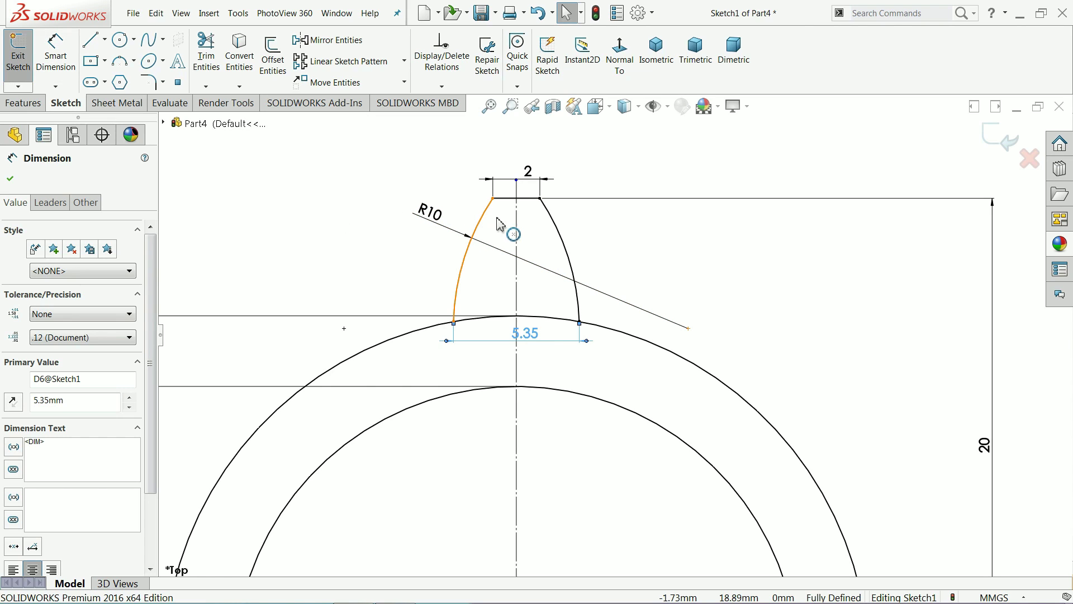
left_click(501, 223)
left_click(566, 246)
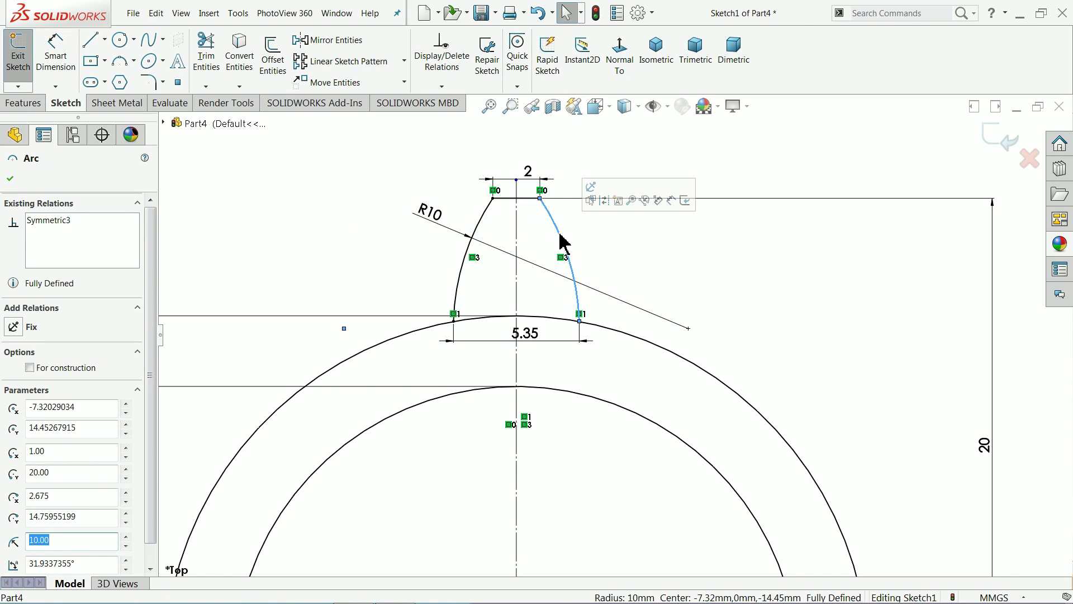
left_click(529, 199, "ctrl")
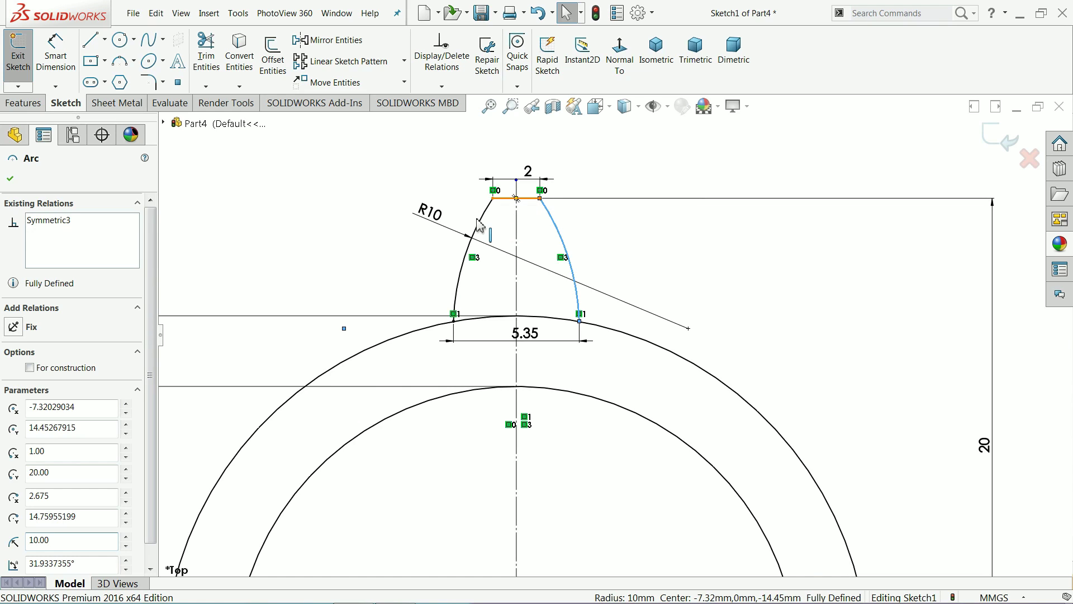
left_click(482, 229, "ctrl")
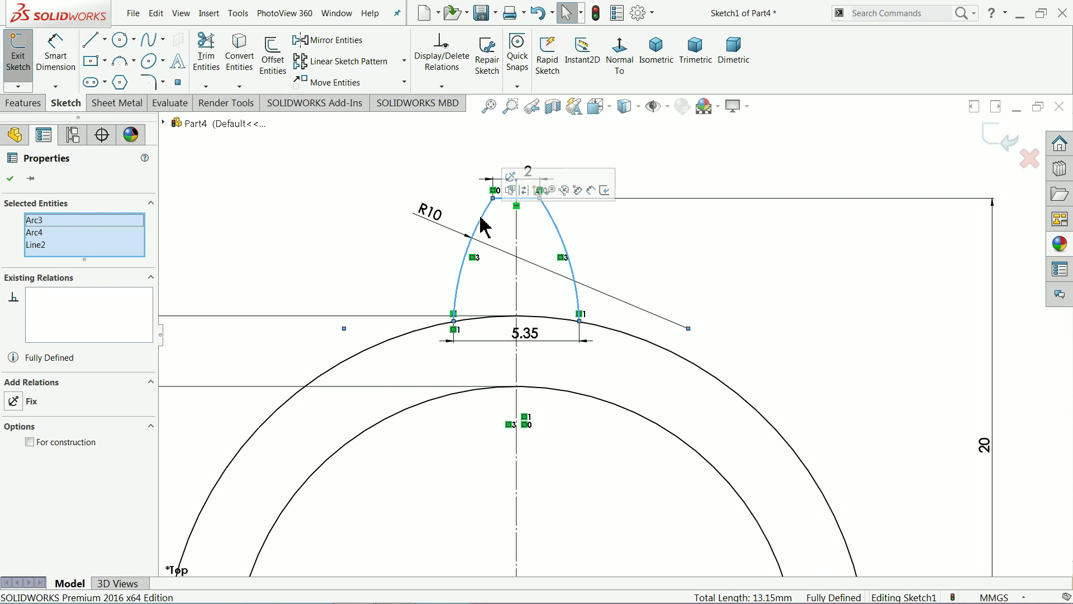
- Create a circular sketch pattern of 12 equally spaced teeth over 360° about the origin
left_click(404, 61)
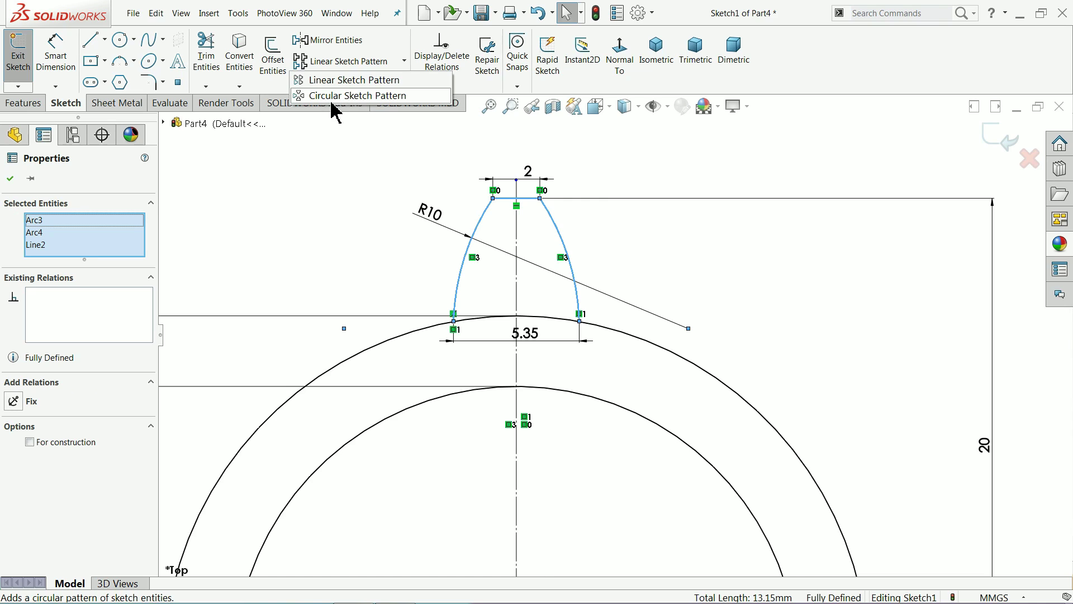
left_click(356, 96)
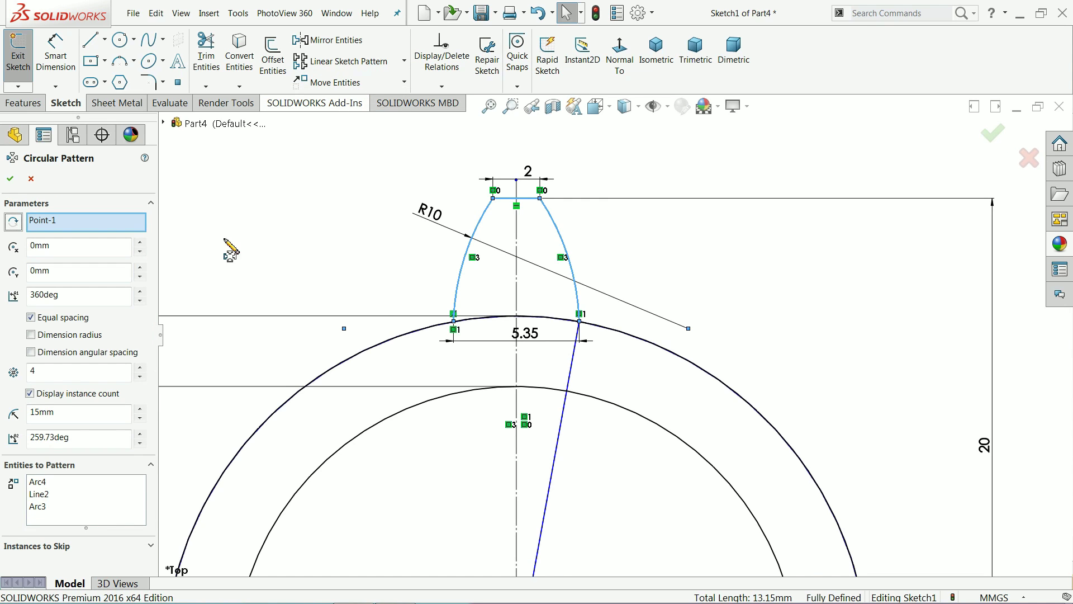
scroll(610, 357, "up", 2)
scroll(610, 361, "up", 3)
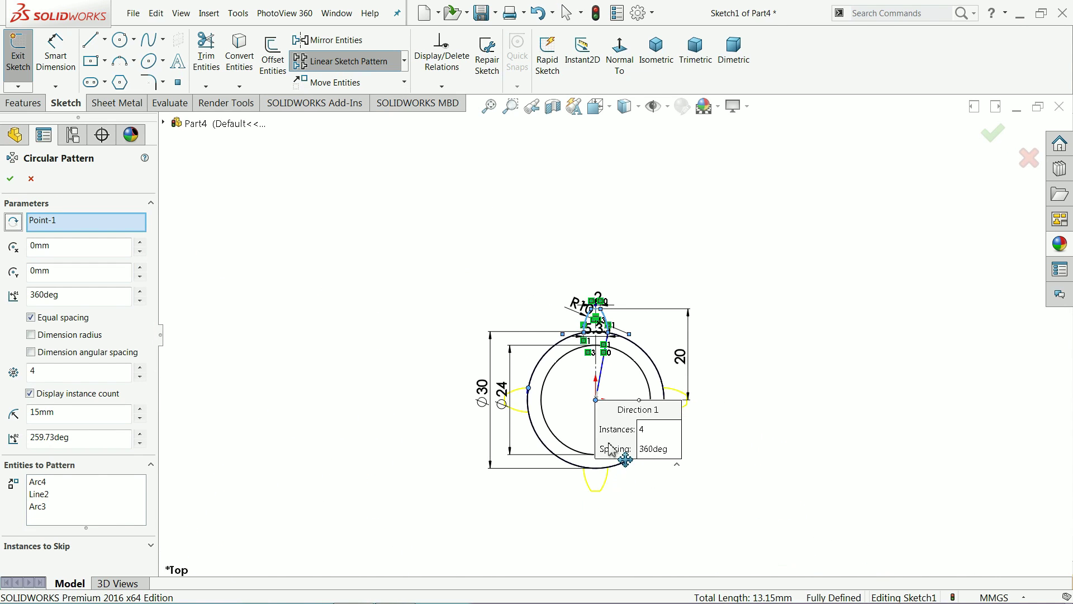
scroll(603, 383, "down", 2)
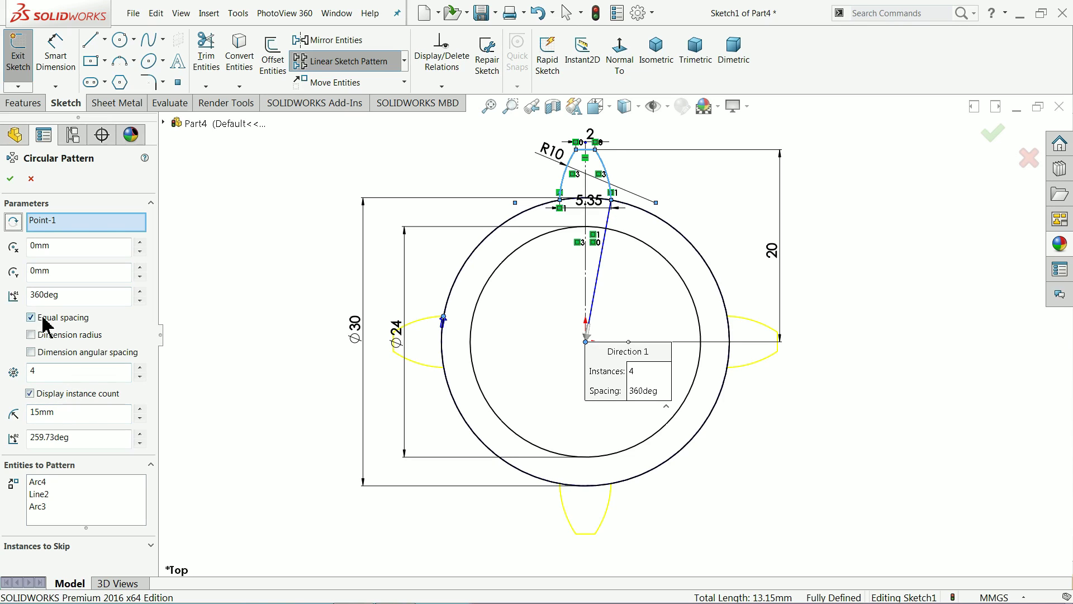
left_click(57, 371)
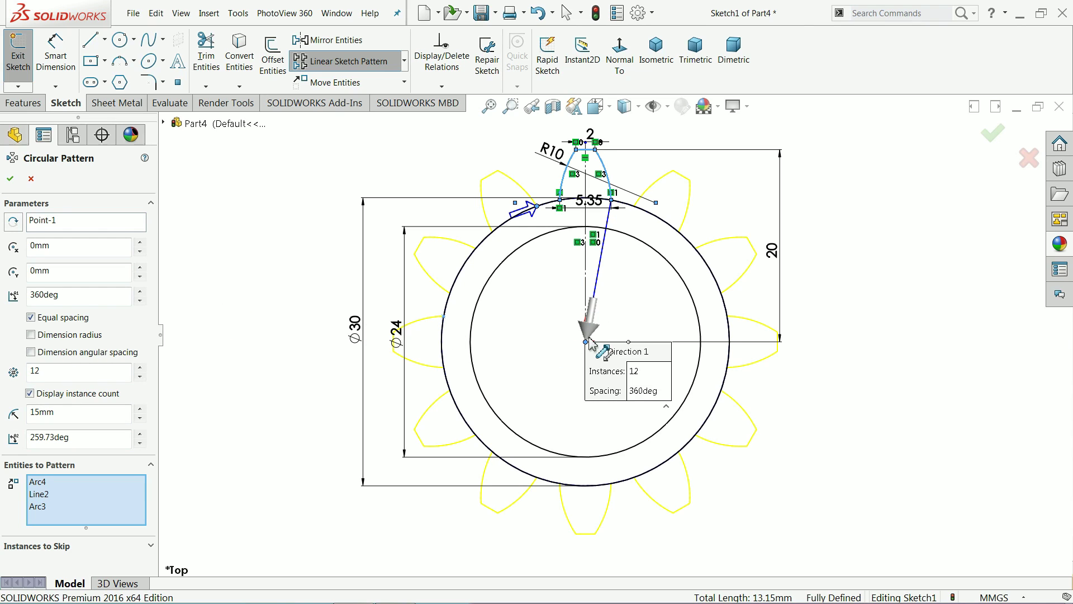
left_click(6, 183)
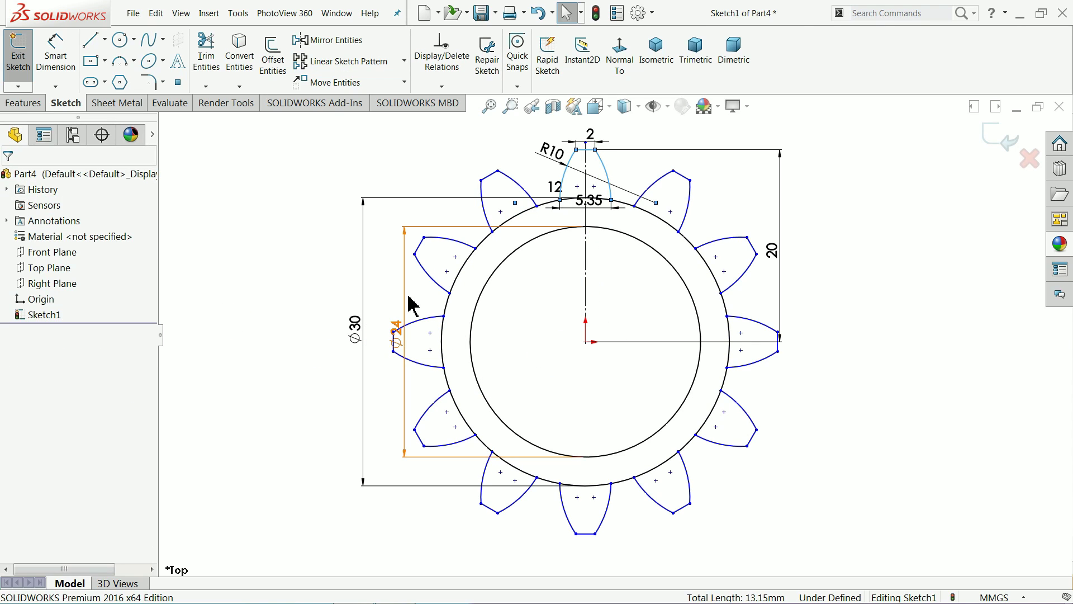
- Power-trim the outer-circle arc segments beneath each of the twelve teeth
left_click(208, 72)
scroll(581, 224, "down", 5)
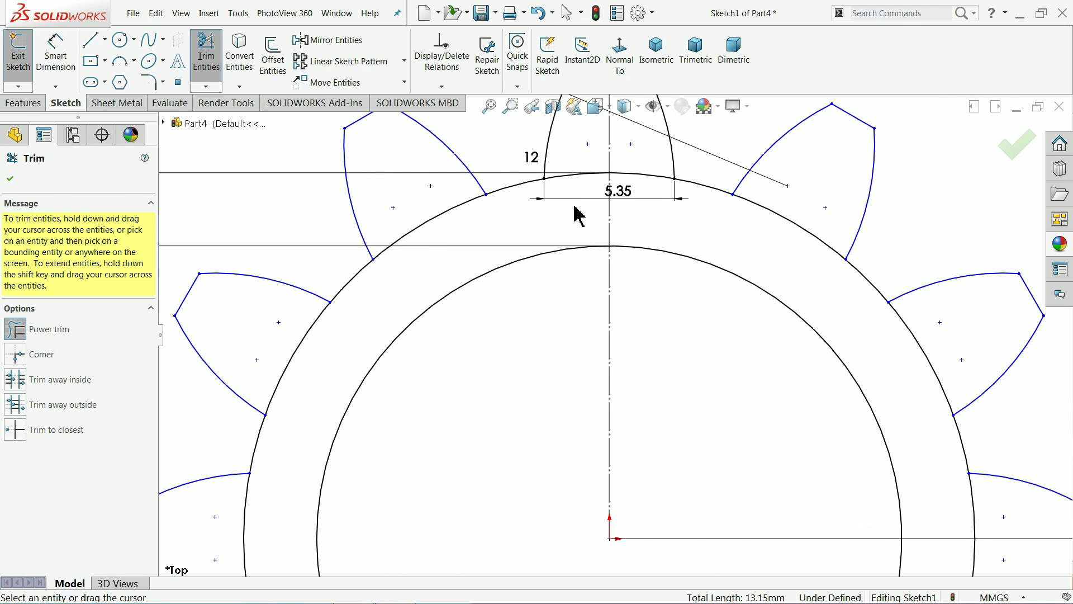
left_click(649, 174)
mouse_move(455, 238)
left_mouse_down()
mouse_move(435, 212)
mouse_move(374, 337)
mouse_move(299, 347)
left_mouse_up()
left_click_drag(798, 247, 809, 218)
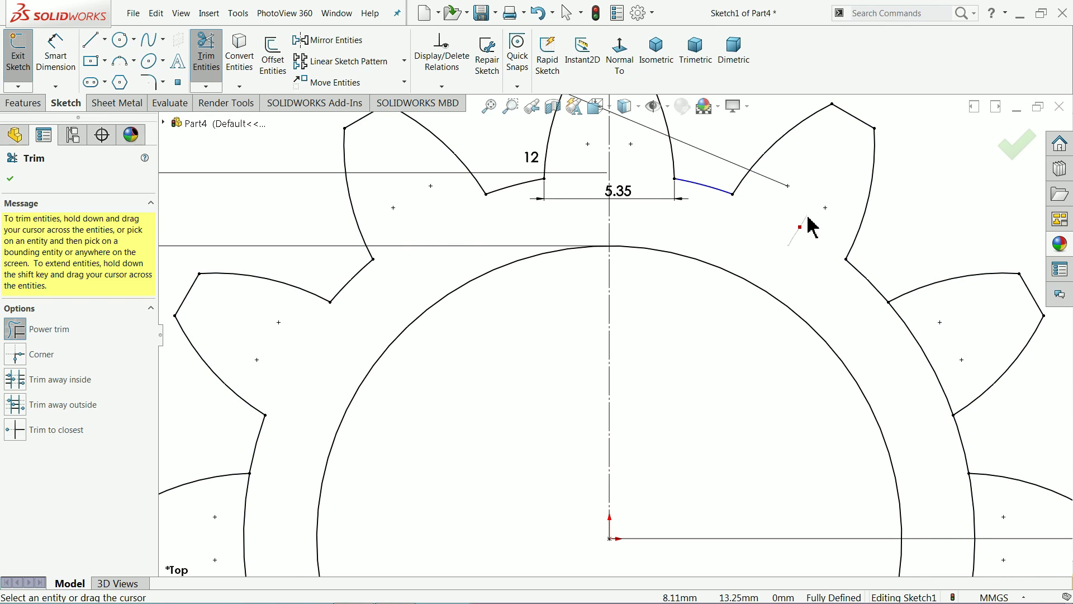
mouse_move(930, 364)
left_mouse_down()
mouse_move(927, 438)
mouse_move(971, 503)
mouse_move(962, 503)
left_mouse_up()
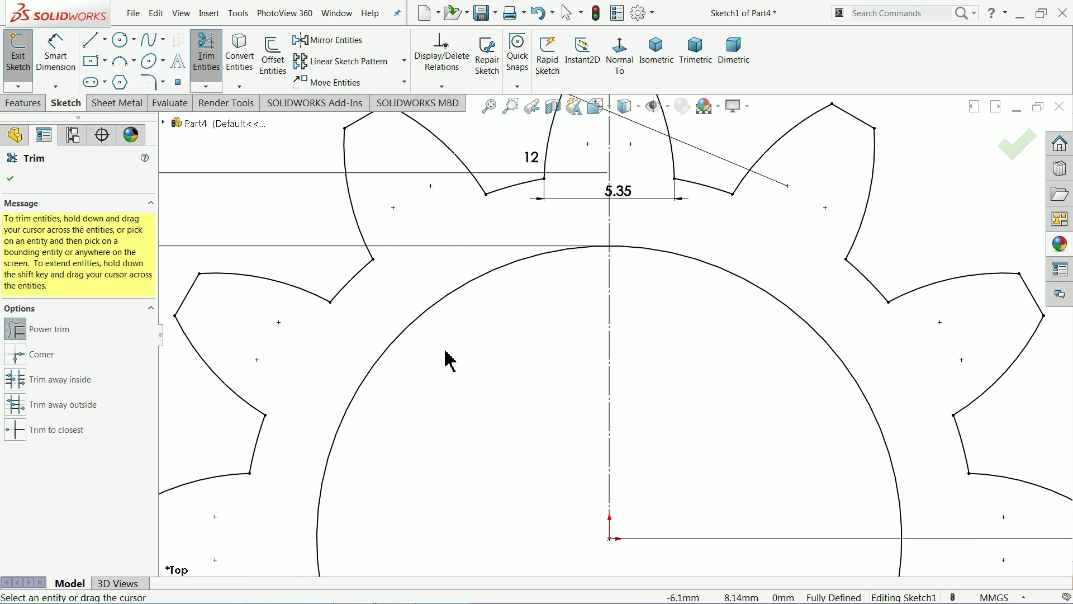
scroll(481, 363, "up", 6)
scroll(615, 480, "down", 5)
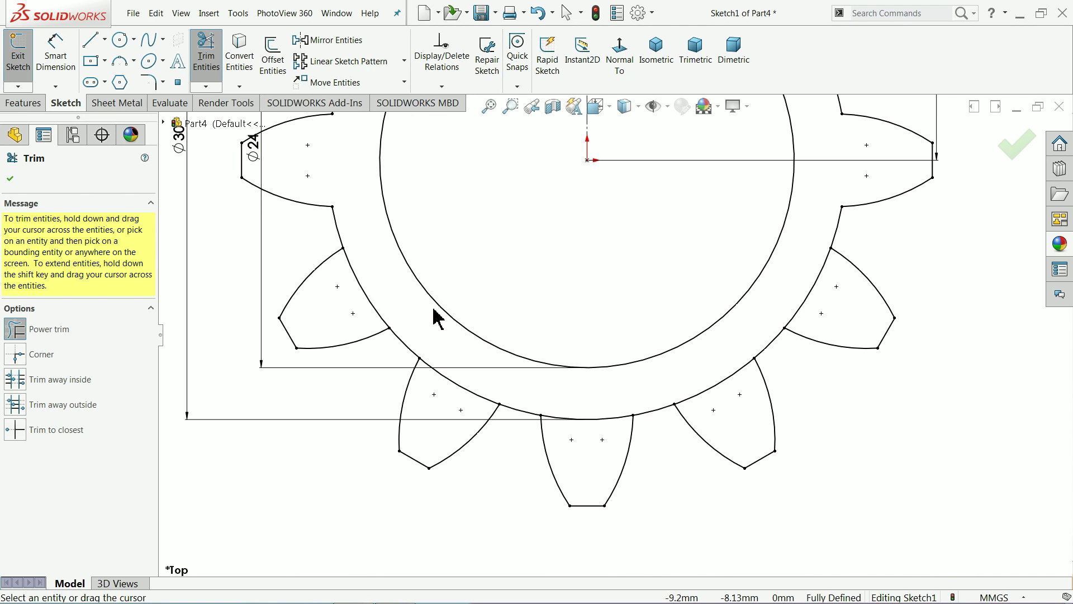
left_click_drag(404, 292, 359, 293)
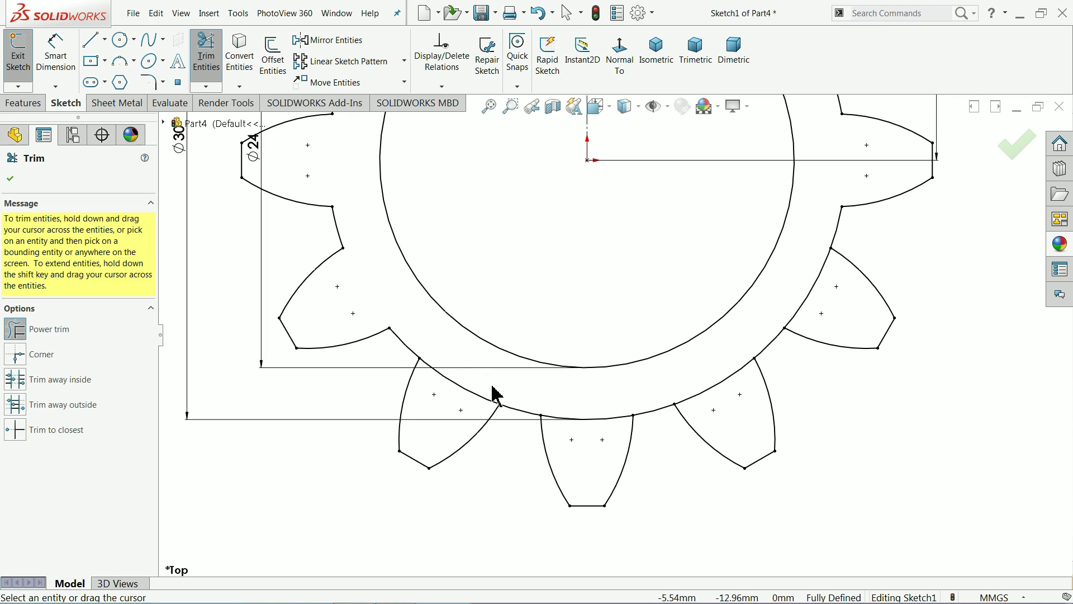
left_click_drag(492, 387, 458, 394)
mouse_move(605, 430)
left_mouse_down()
mouse_move(722, 379)
mouse_move(734, 392)
mouse_move(816, 310)
left_mouse_up()
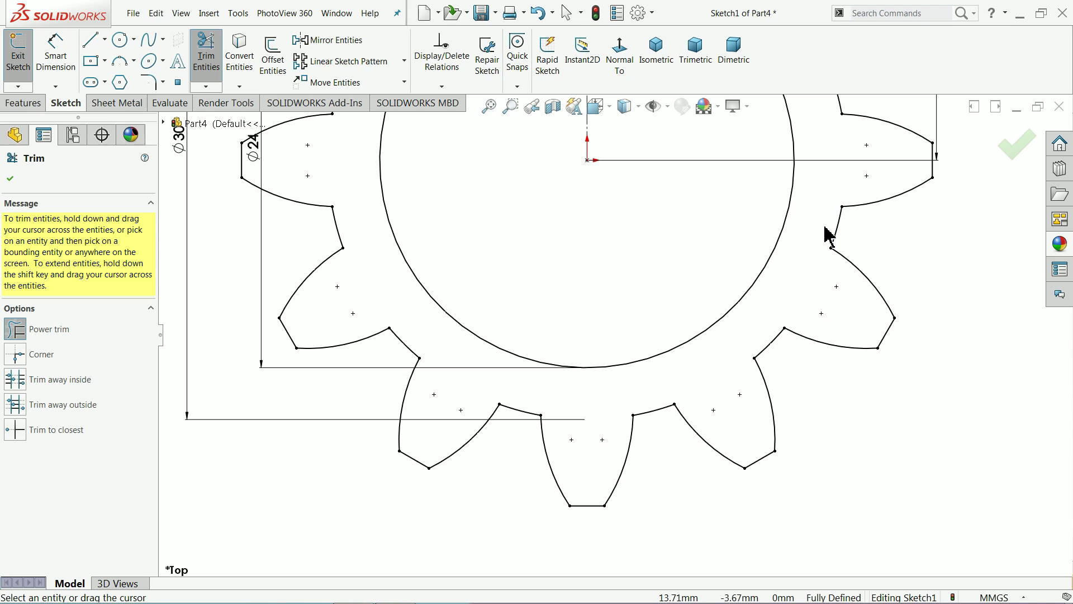
scroll(831, 201, "up", 5)
scroll(649, 198, "down", 3)
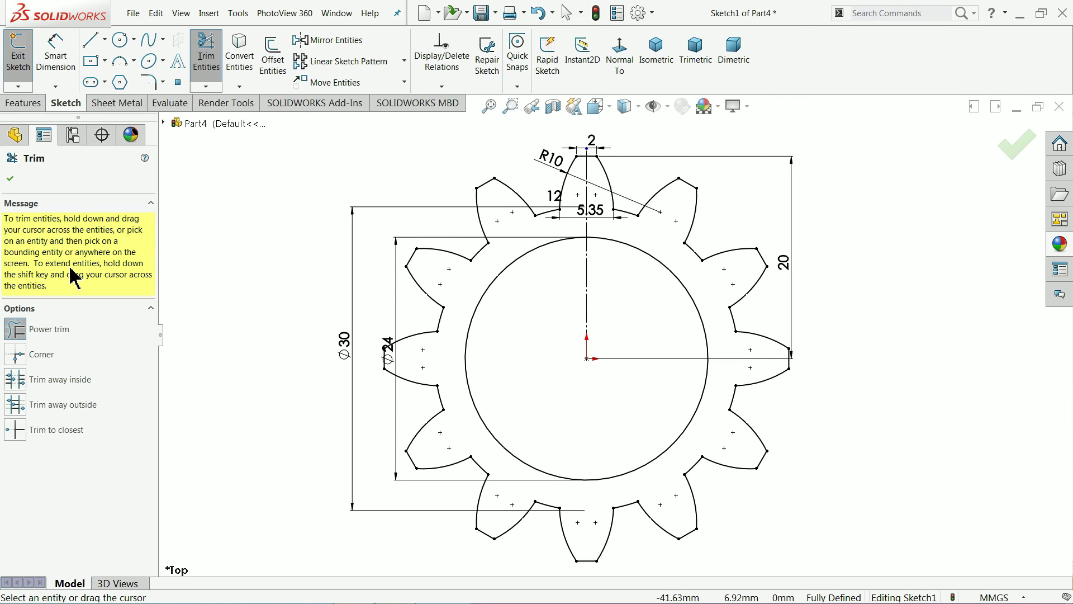
left_click(10, 178)
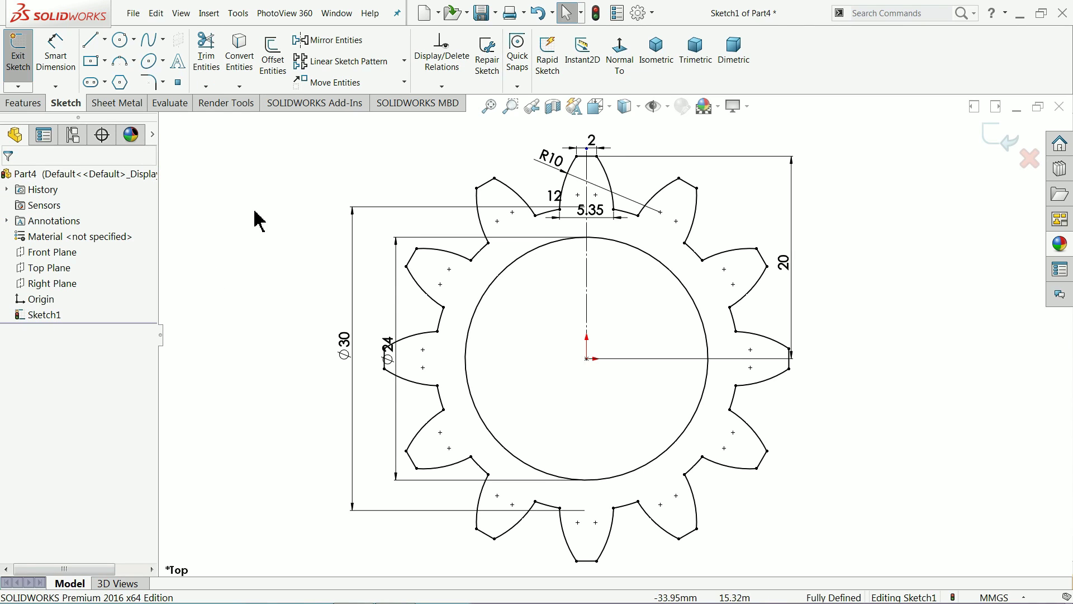
- Extrude the gear sketch mid-plane to an 8 mm thickness
left_click(23, 103)
left_click(24, 62)
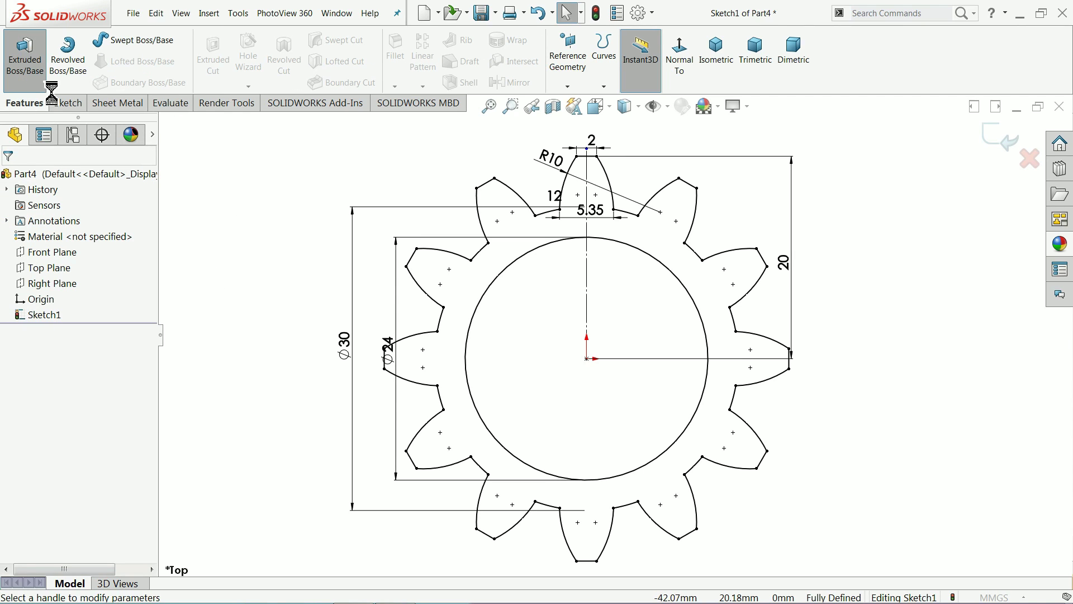
left_click(61, 265)
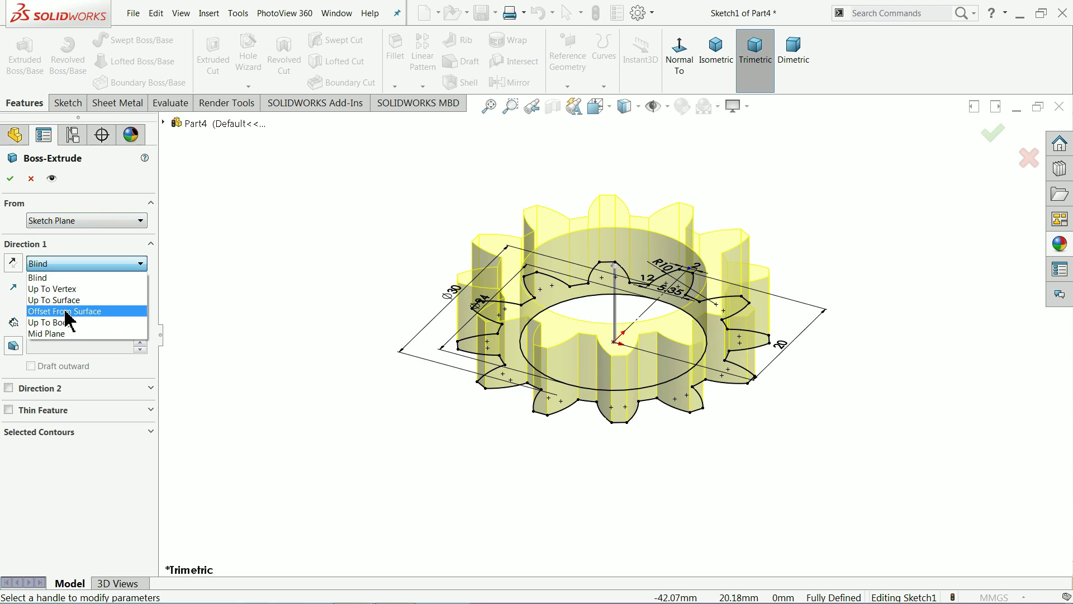
left_click(59, 335)
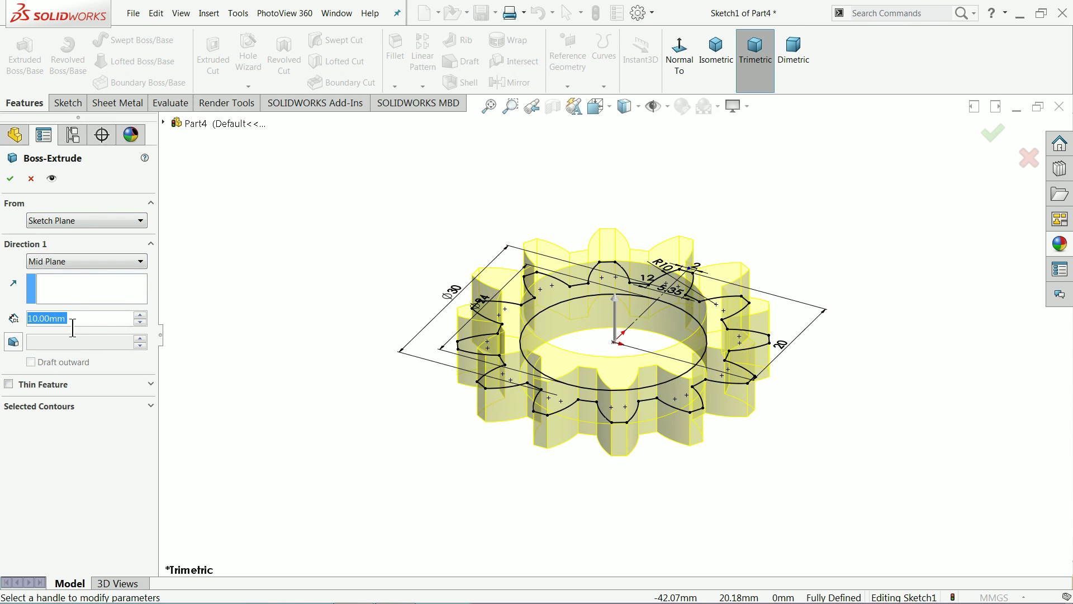
type("8")
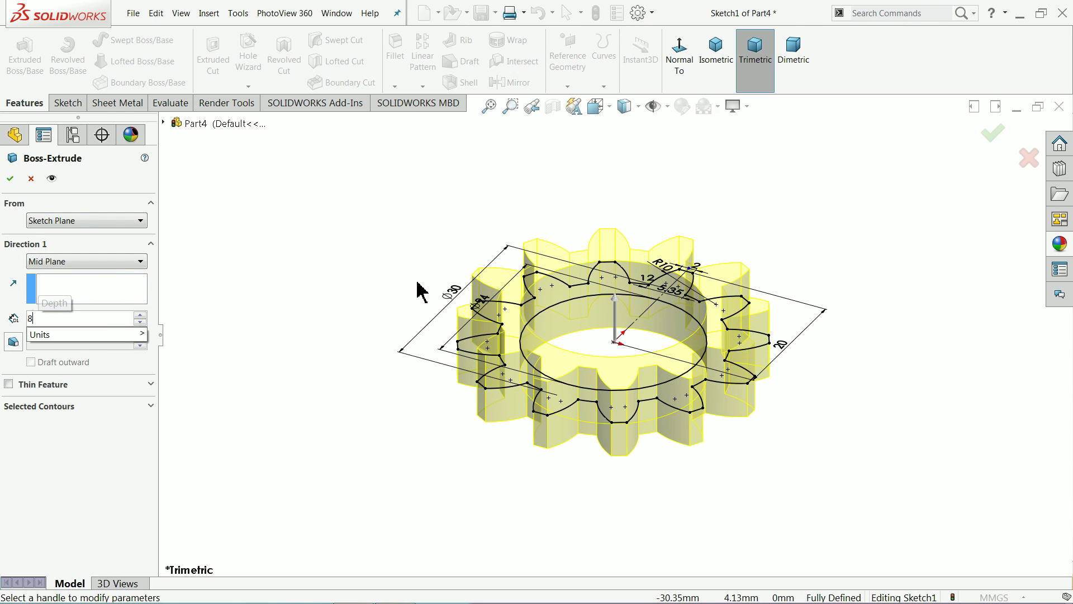
key("Return")
scroll(582, 376, "down", 4)
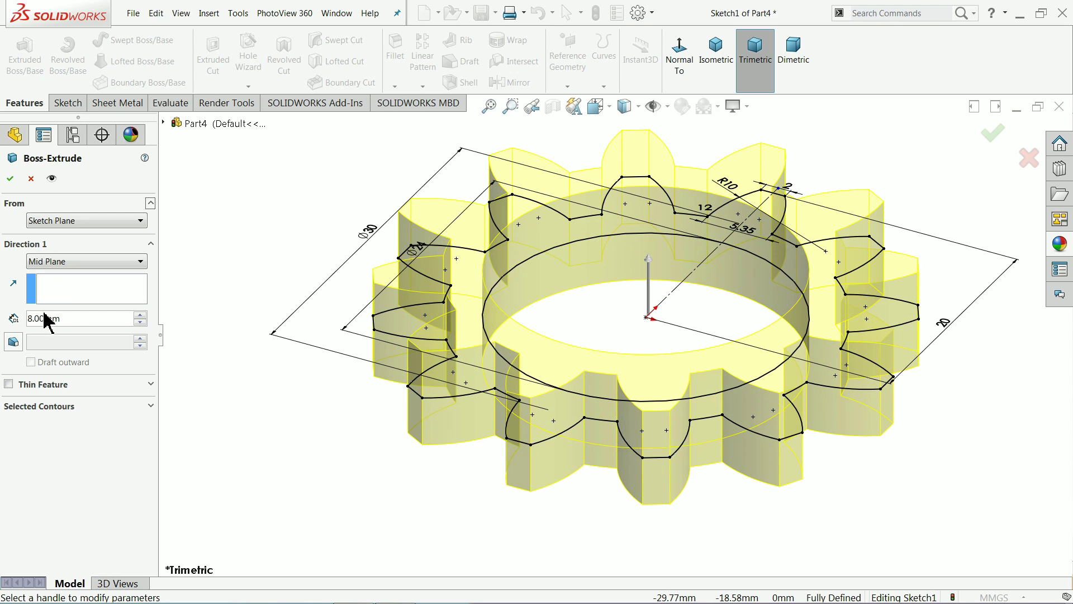
left_click(10, 178)
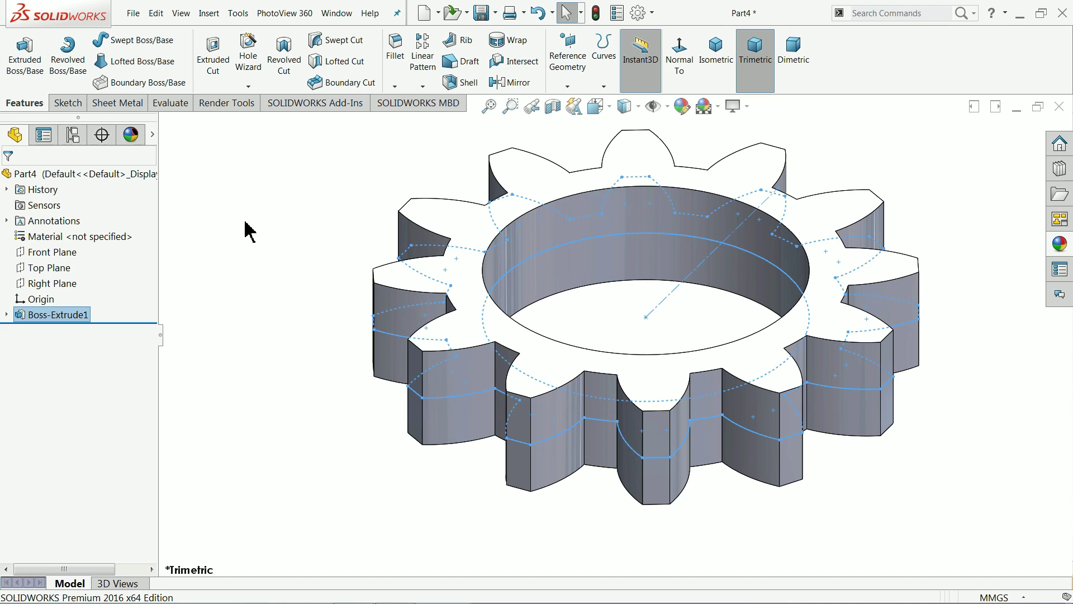
- Orbit the finished gear, then return it to the isometric view
scroll(297, 235, "up", 2)
mouse_move(297, 235)
middle_mouse_down()
mouse_move(298, 302)
mouse_move(229, 291)
mouse_move(300, 266)
mouse_move(300, 178)
mouse_move(304, 239)
mouse_move(302, 230)
middle_mouse_up()
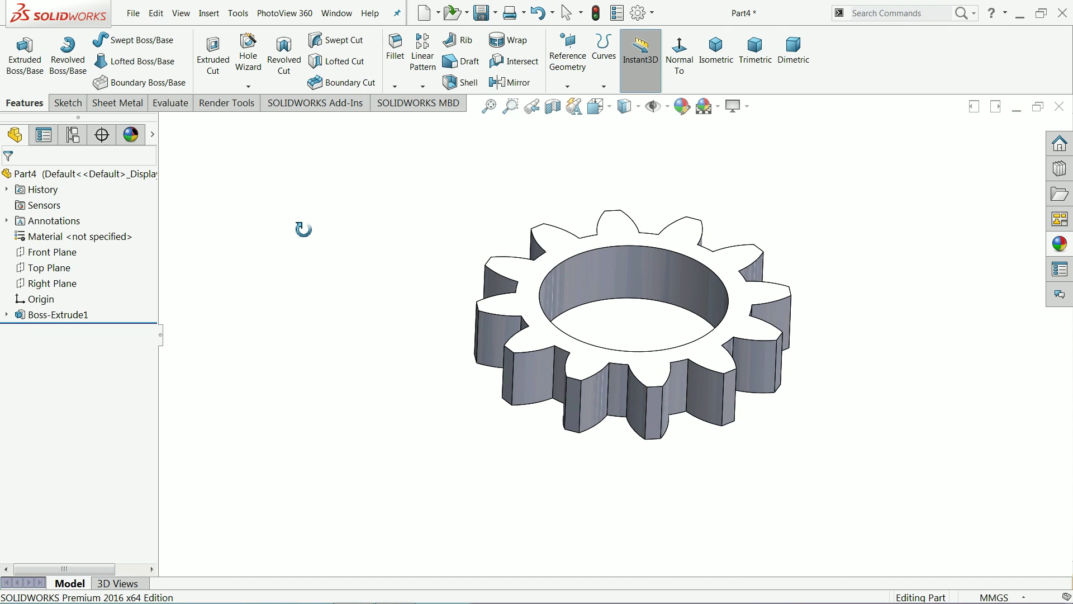
key("Escape")
left_click(716, 45)
scroll(727, 319, "down", 3)
scroll(559, 367, "up", 3)
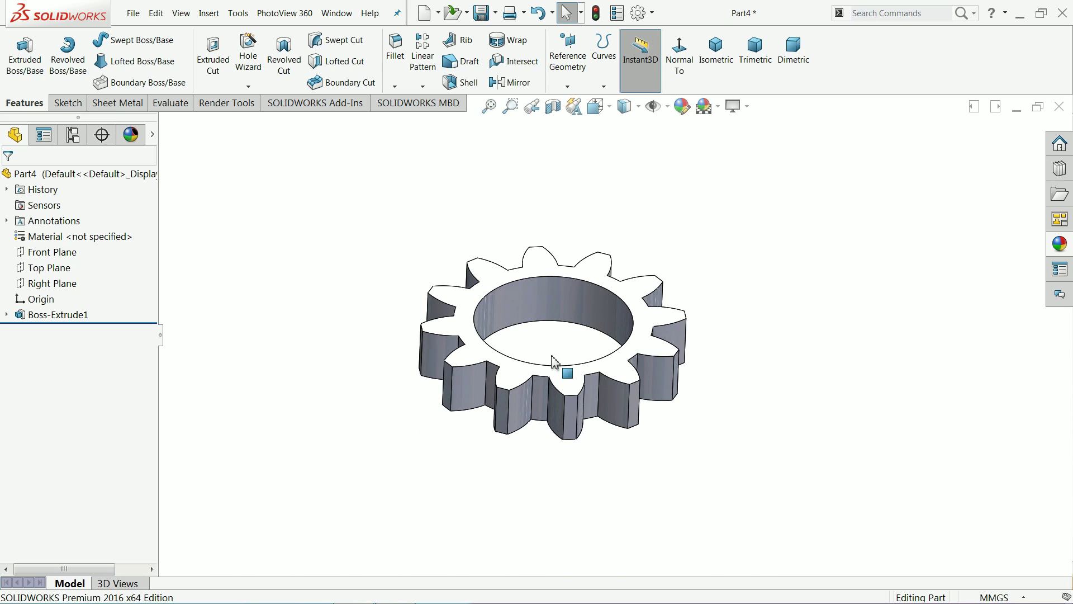
scroll(593, 342, "down", 2)
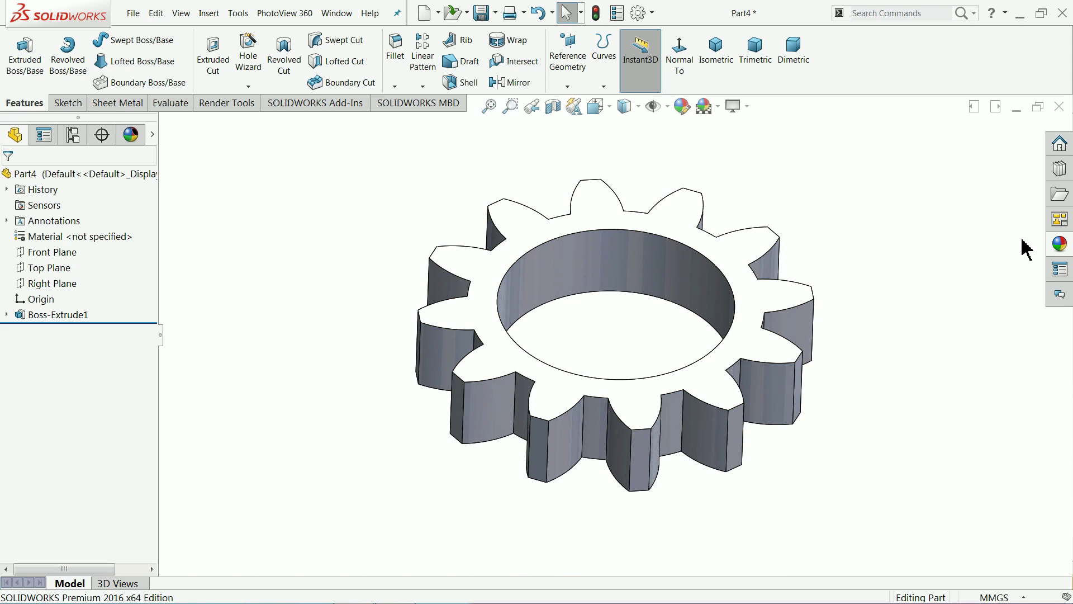
- Preview the Metal > Brass appearances on the gear: polished, brushed, satin, burnished and cast
left_click(1066, 250)
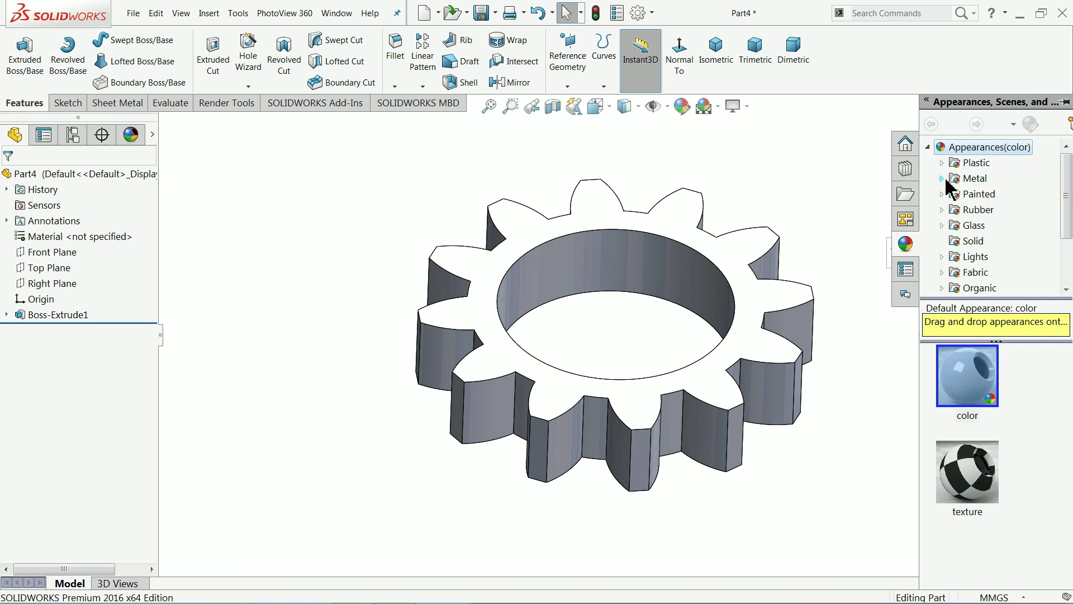
left_click(942, 179)
left_click(987, 210)
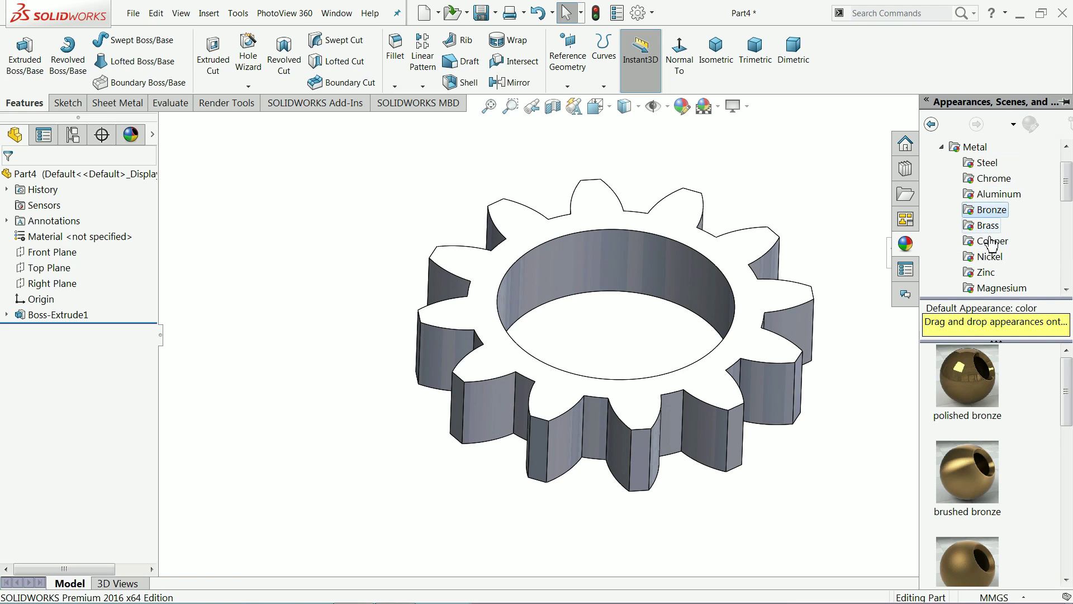
left_click(989, 226)
double_click(974, 394)
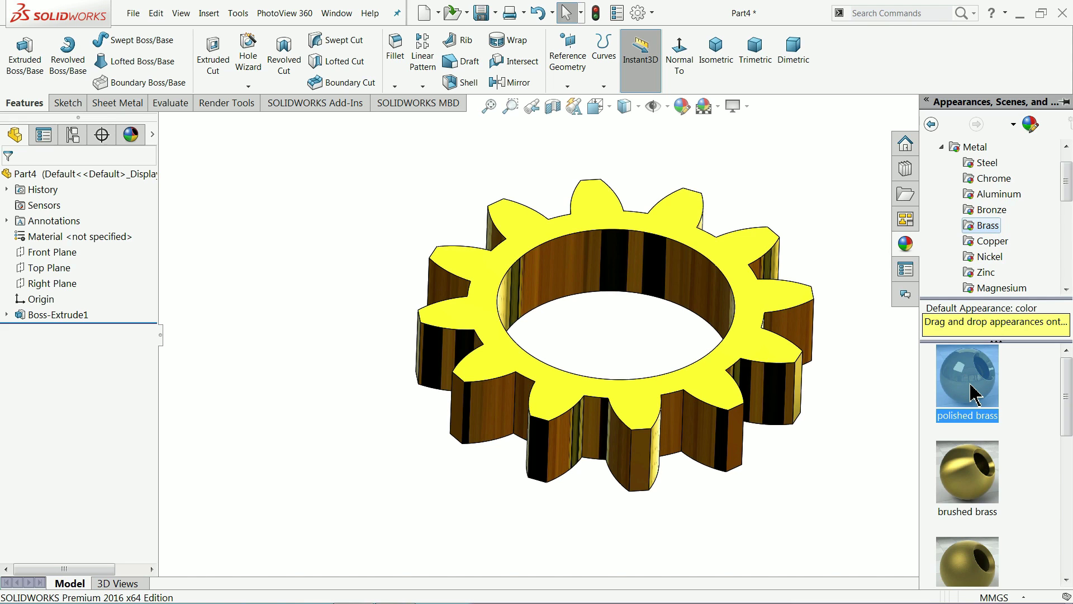
double_click(972, 485)
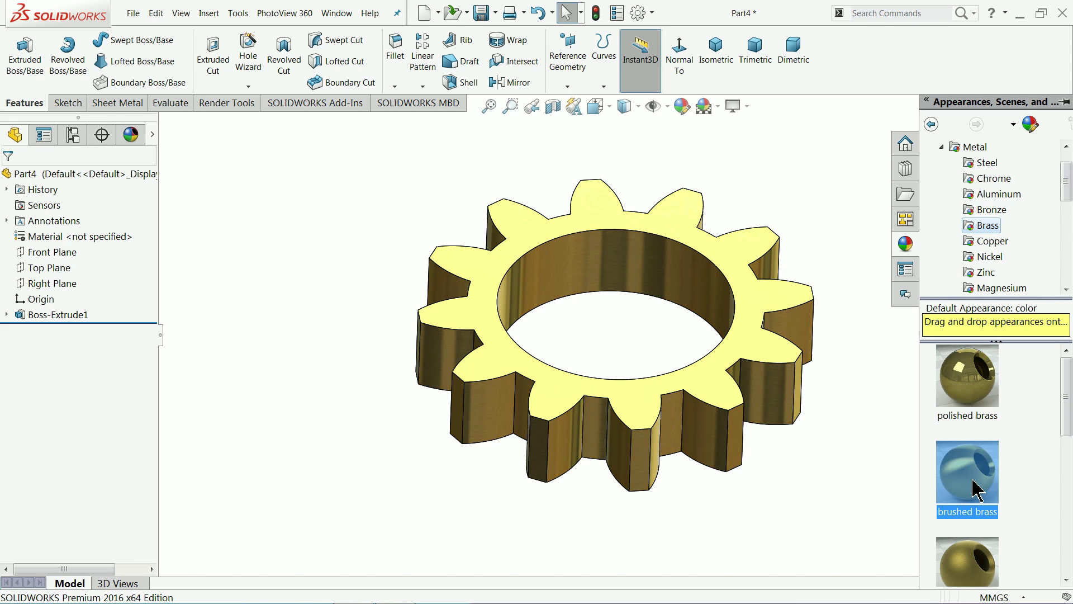
double_click(971, 567)
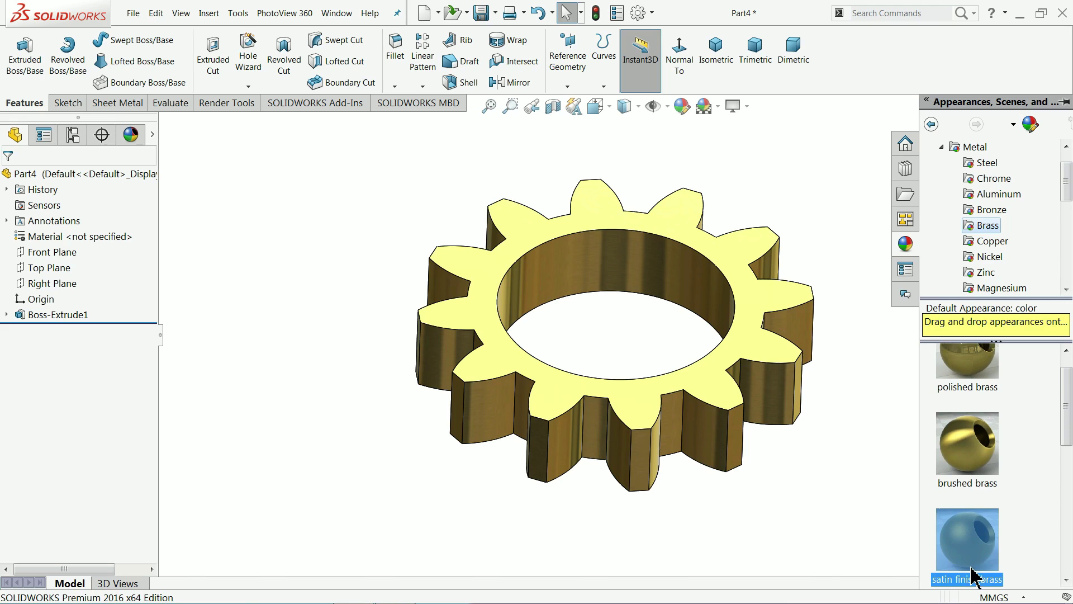
scroll(1002, 464, "down", 3)
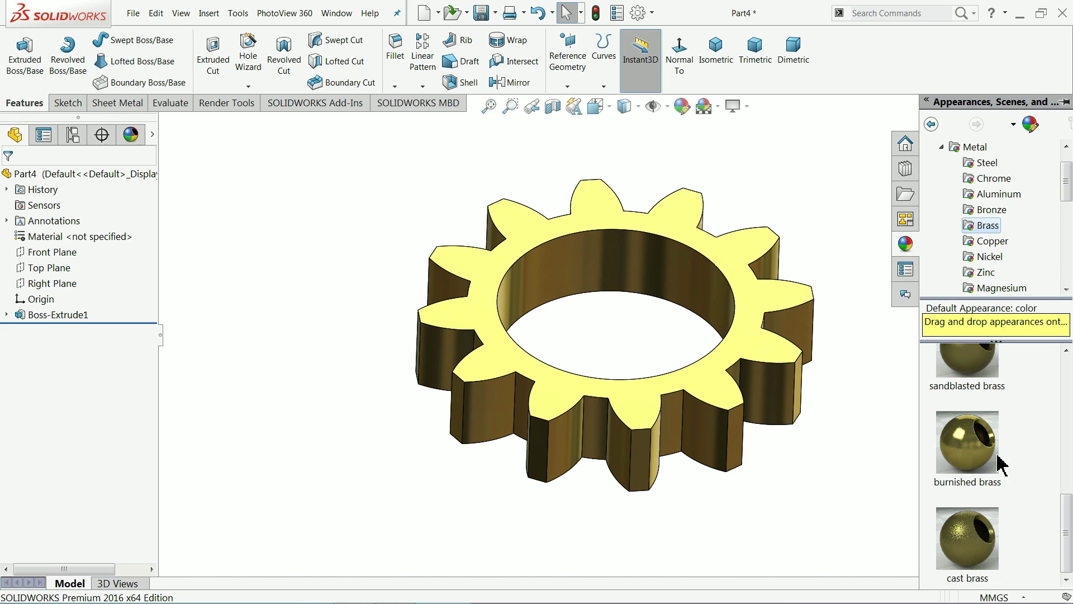
double_click(983, 467)
double_click(983, 567)
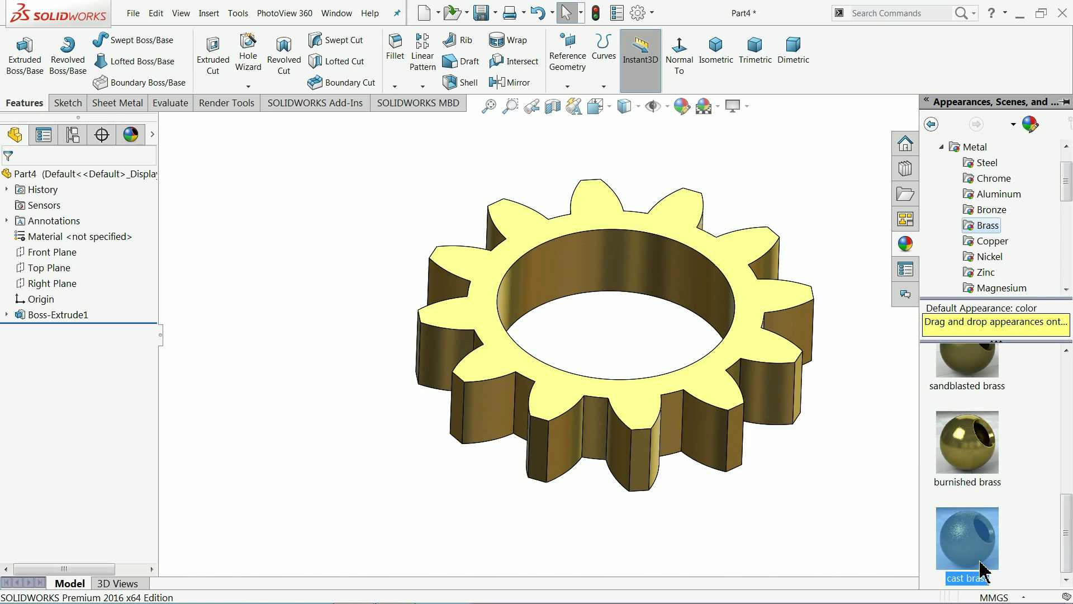
scroll(981, 492, "up", 2)
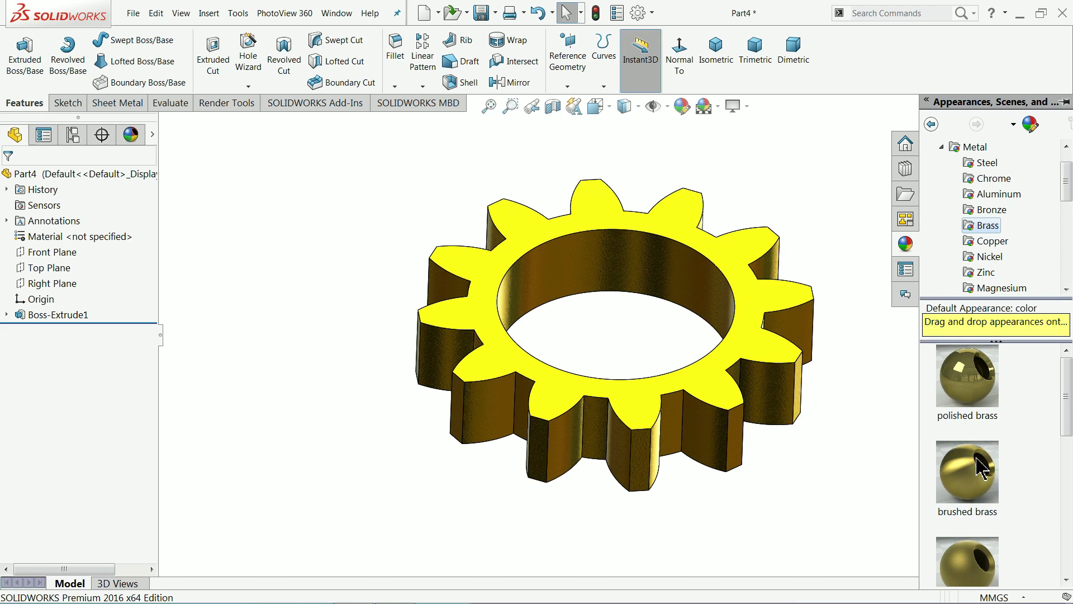
- Apply polished brass to the gear and reorient the view to see it whole
double_click(975, 402)
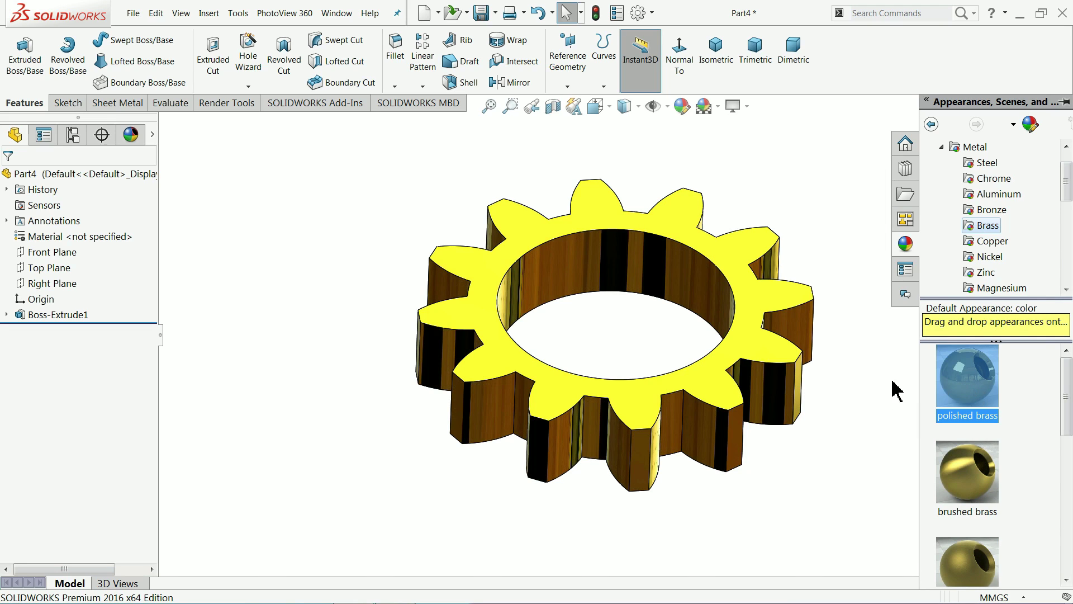
key("z")
middle_click_drag(798, 345, 738, 342)
key("f")
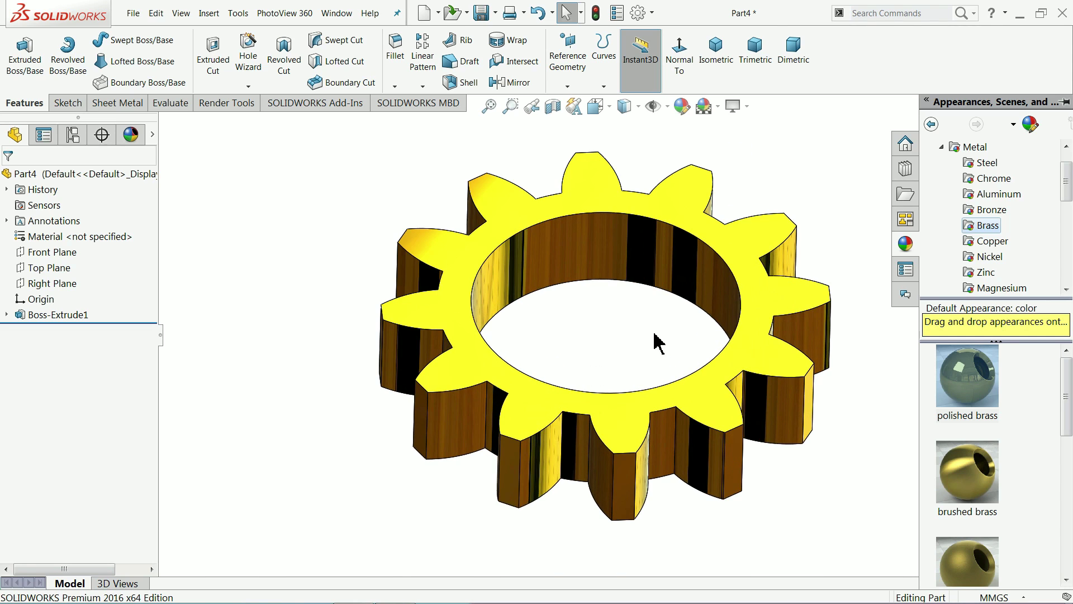
- Save the part as 'Gear 1' inside a new Desktop folder named 'Figdet Spinner'
left_click(481, 14)
left_click(373, 176)
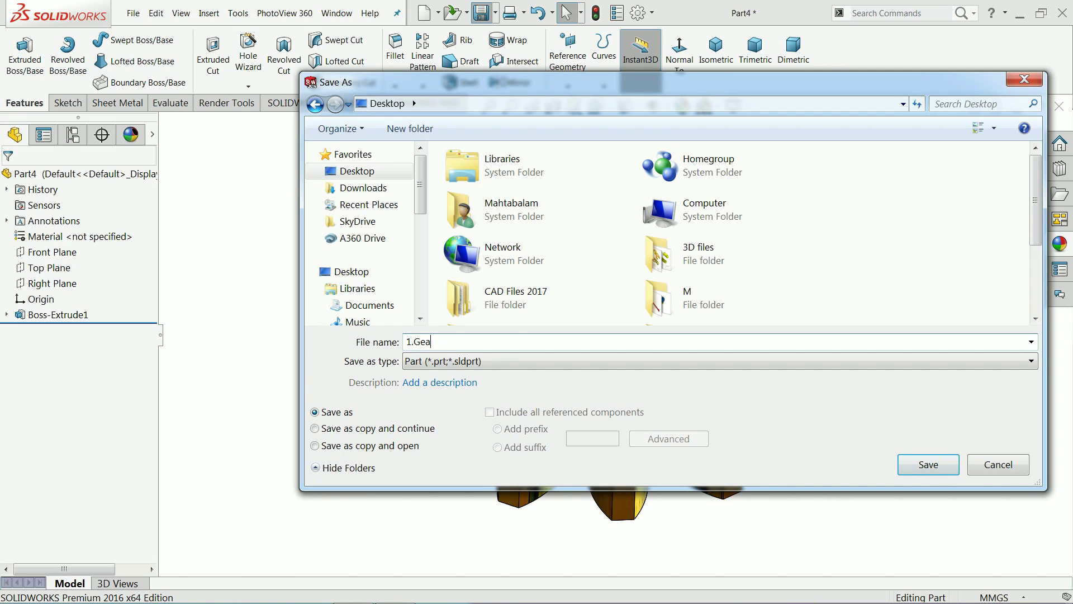
left_click(448, 342)
type("Gea")
left_click(407, 130)
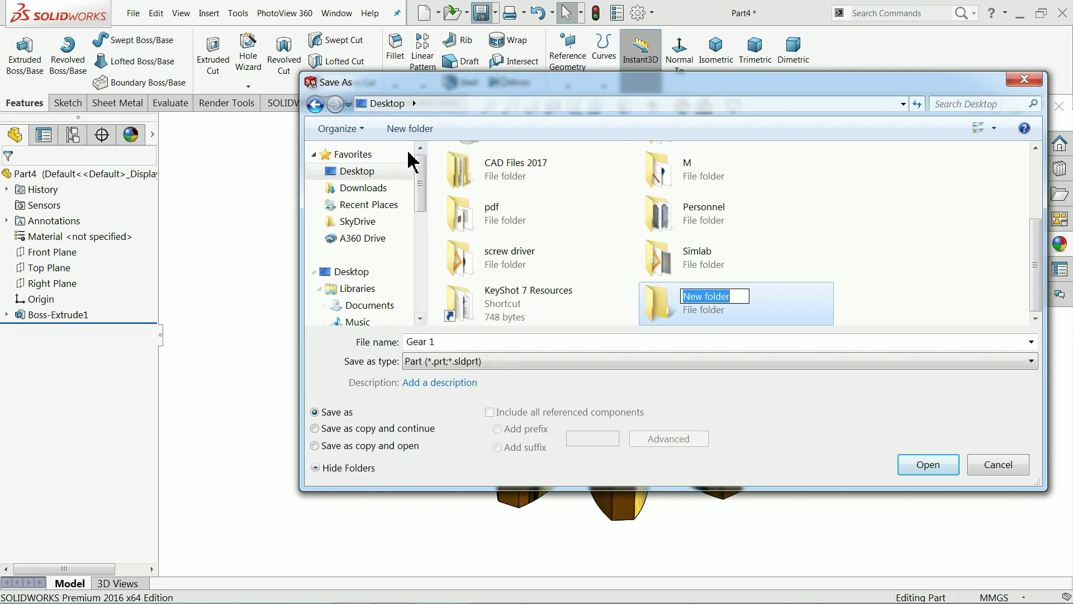
type("Figdet Spinner")
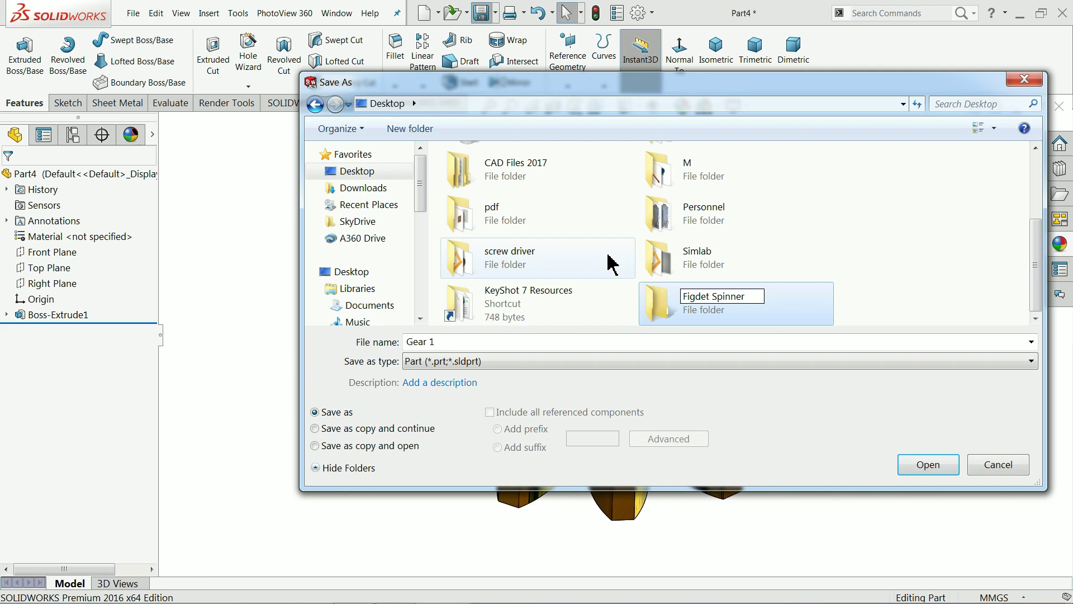
double_click(783, 312)
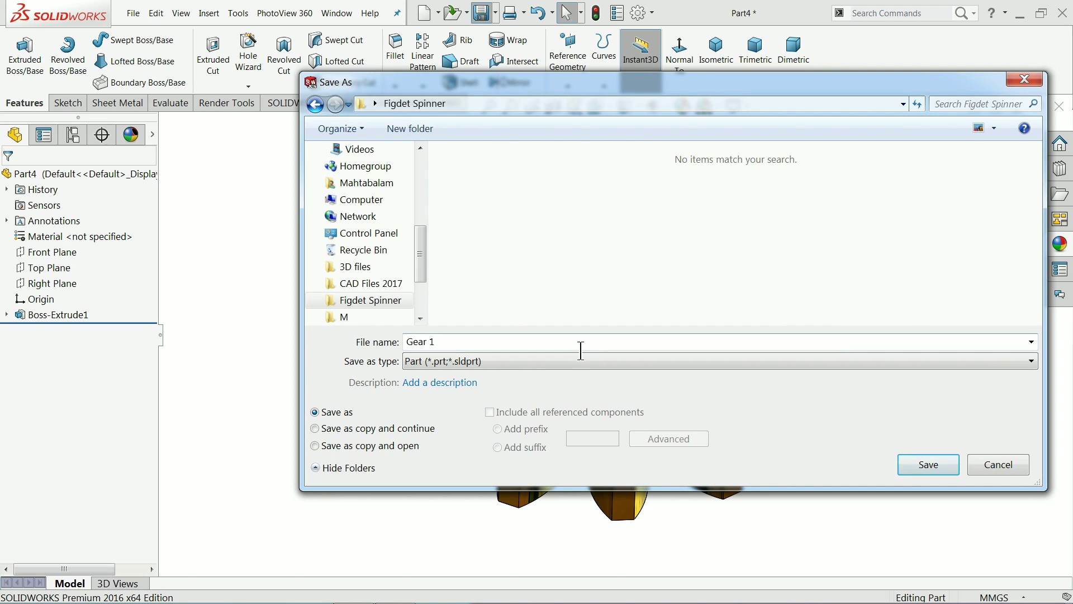
left_click(929, 467)
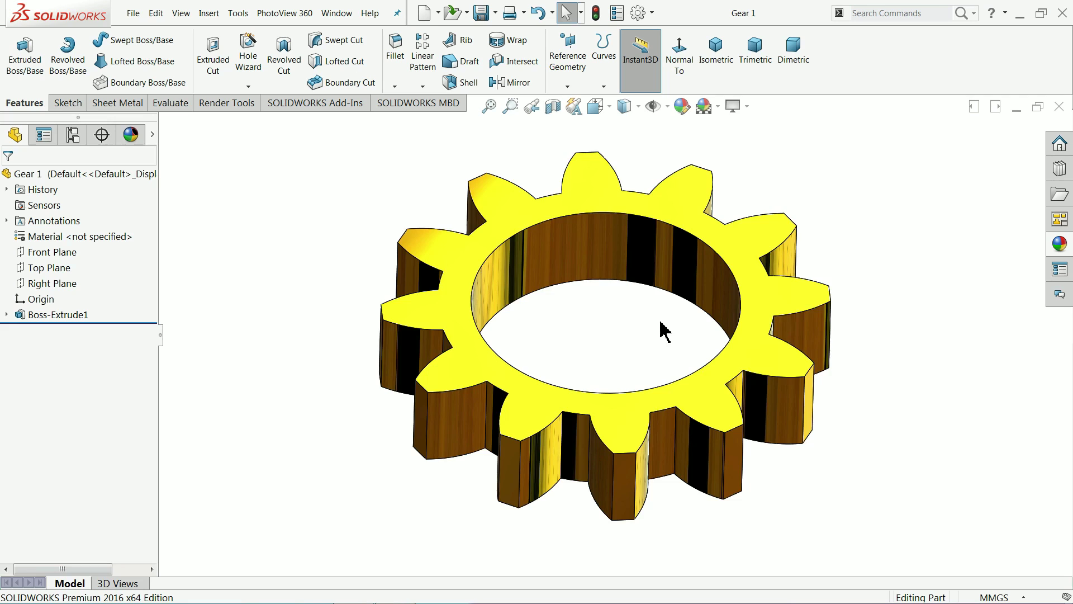
- Edit Sketch1 of Boss-Extrude1, viewed normal to the sketch plane
middle_click_drag(482, 305, 496, 318)
left_click(8, 315)
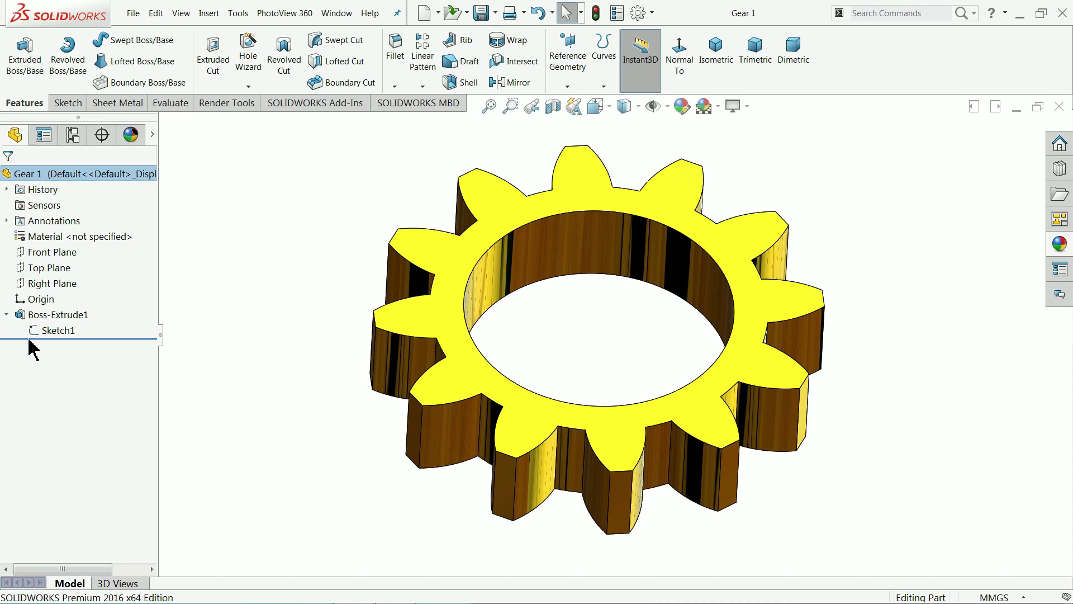
left_click(36, 330)
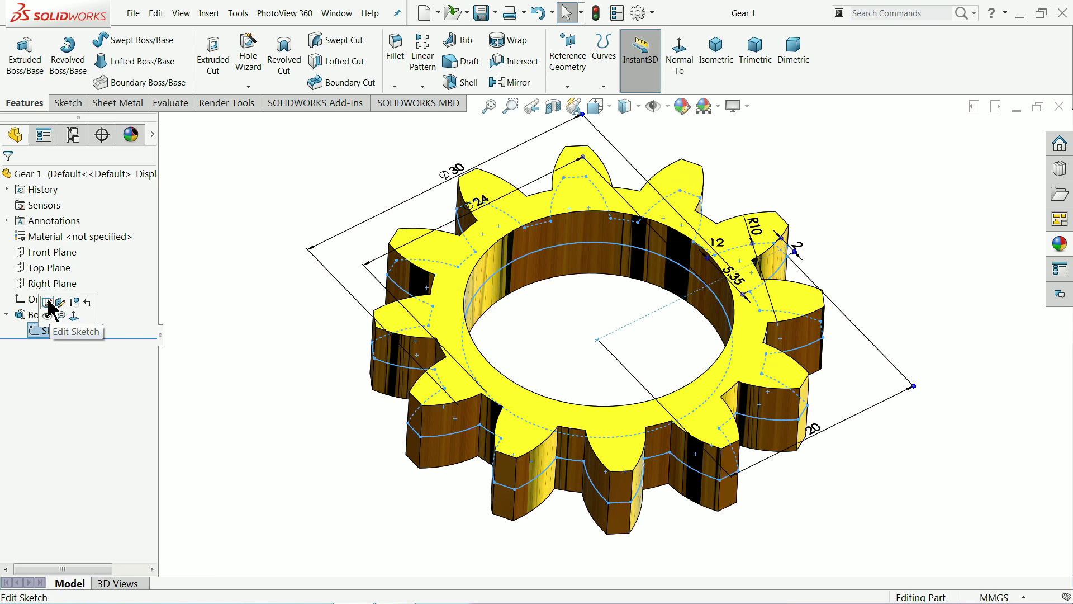
left_click(48, 306)
left_click(628, 66)
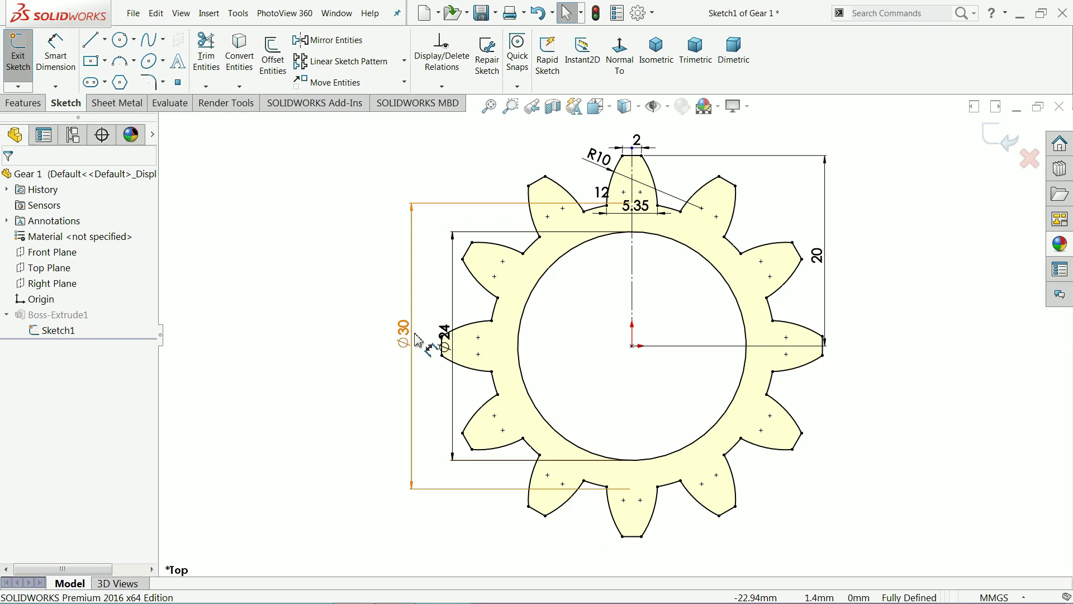
- Change the Ø24 hole diameter to 8 mm and exit the sketch to rebuild
left_click_drag(417, 341, 363, 337)
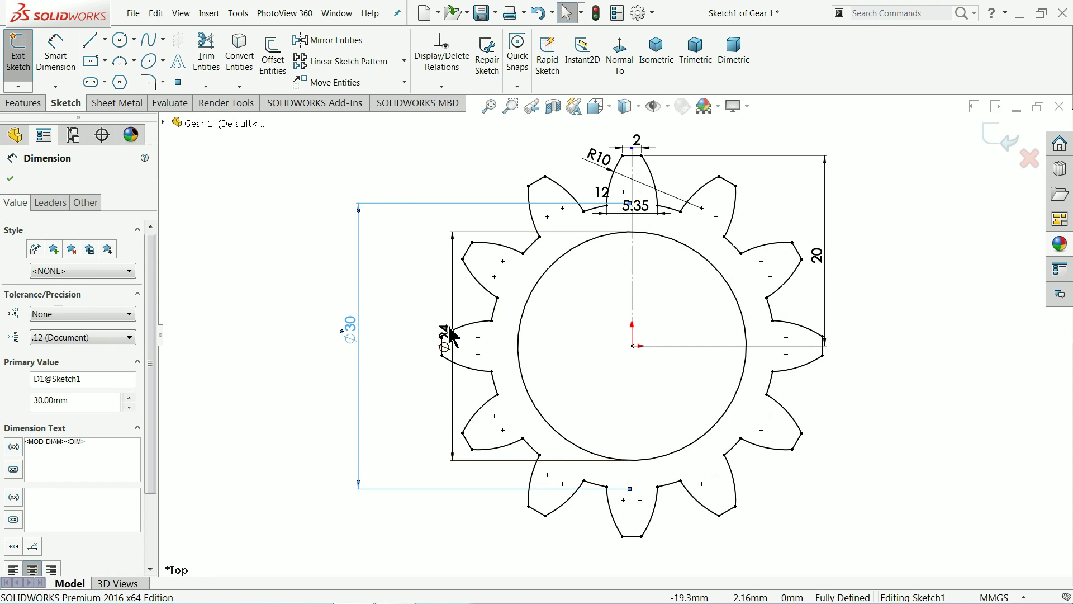
left_click(415, 333)
double_click(445, 338)
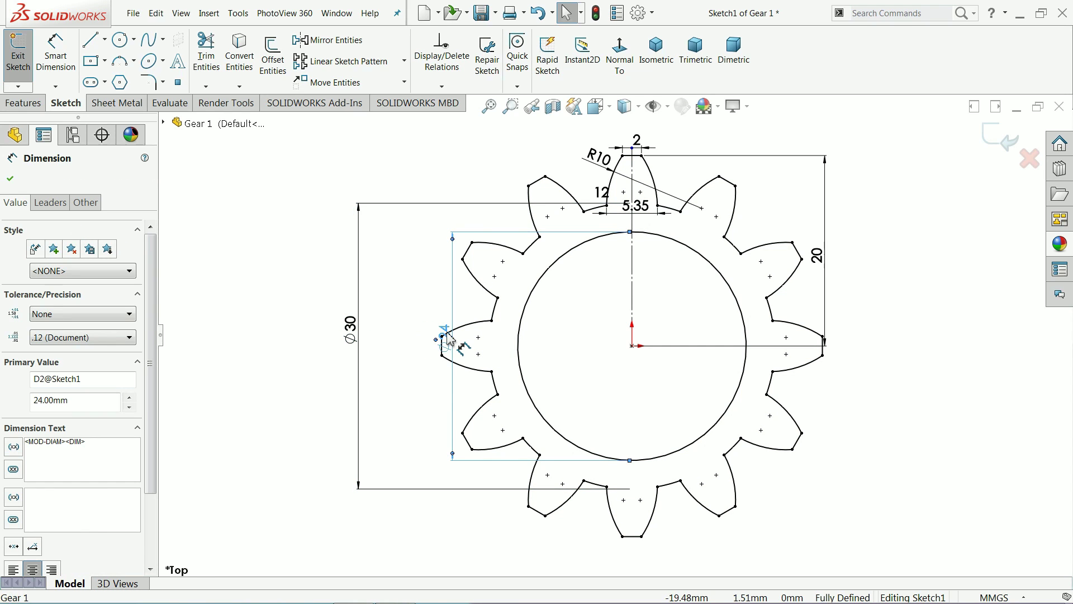
type("8")
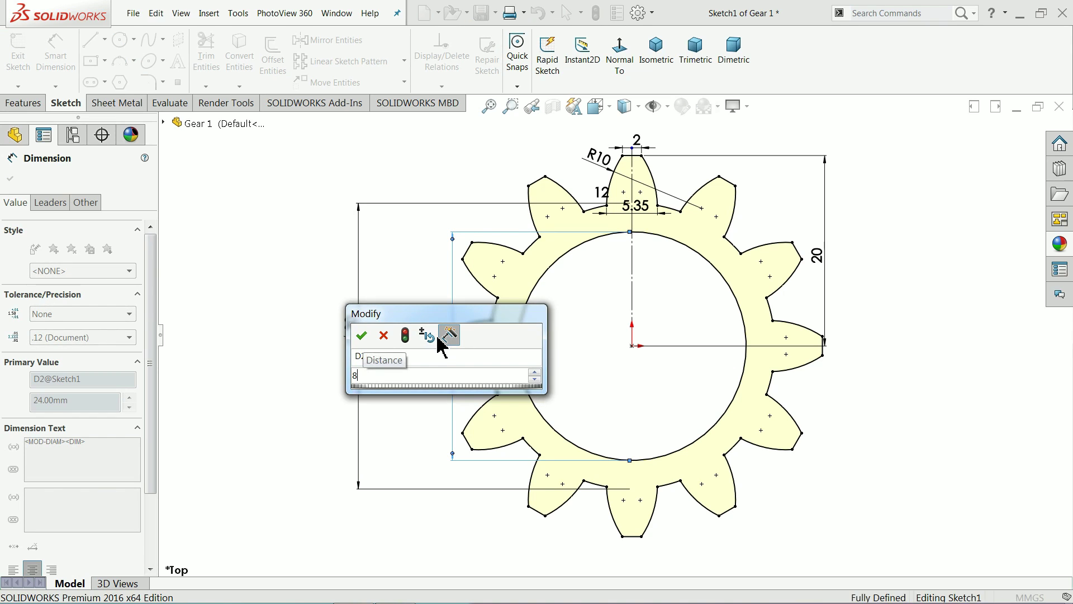
key("Return")
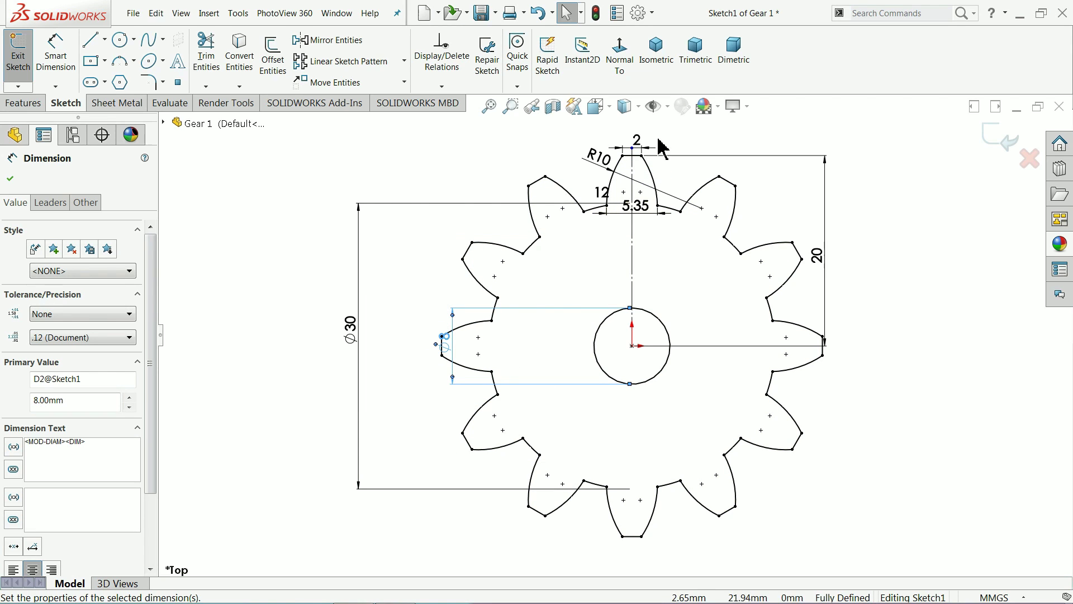
left_click(995, 143)
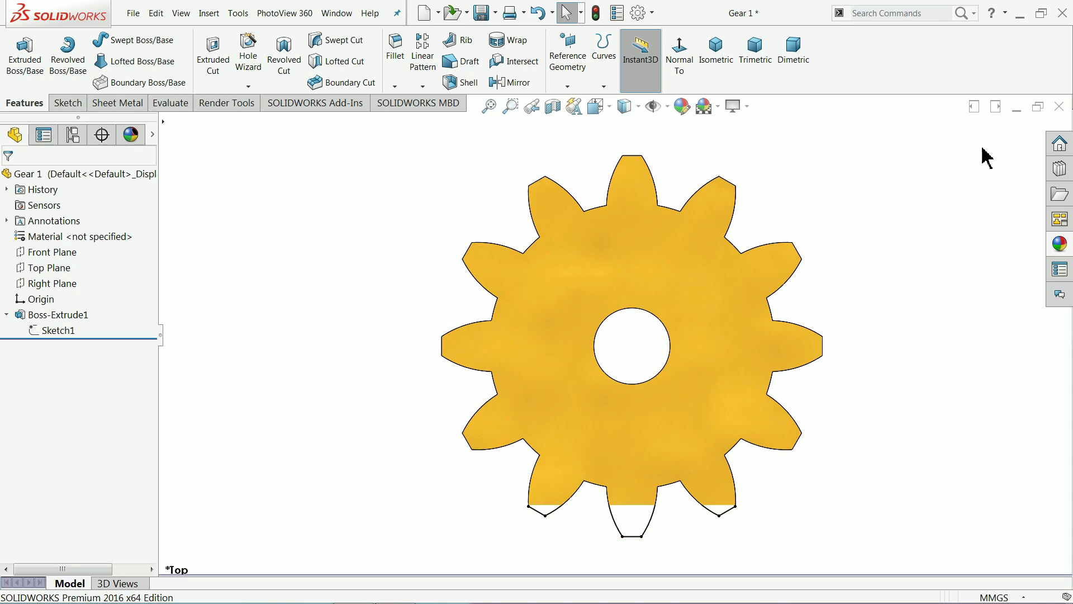
- Save As the modified gear as 'Gear 2' in the Figdet Spinner folder
mouse_move(887, 339)
middle_mouse_down()
mouse_move(865, 167)
mouse_move(886, 175)
mouse_move(857, 307)
middle_mouse_up()
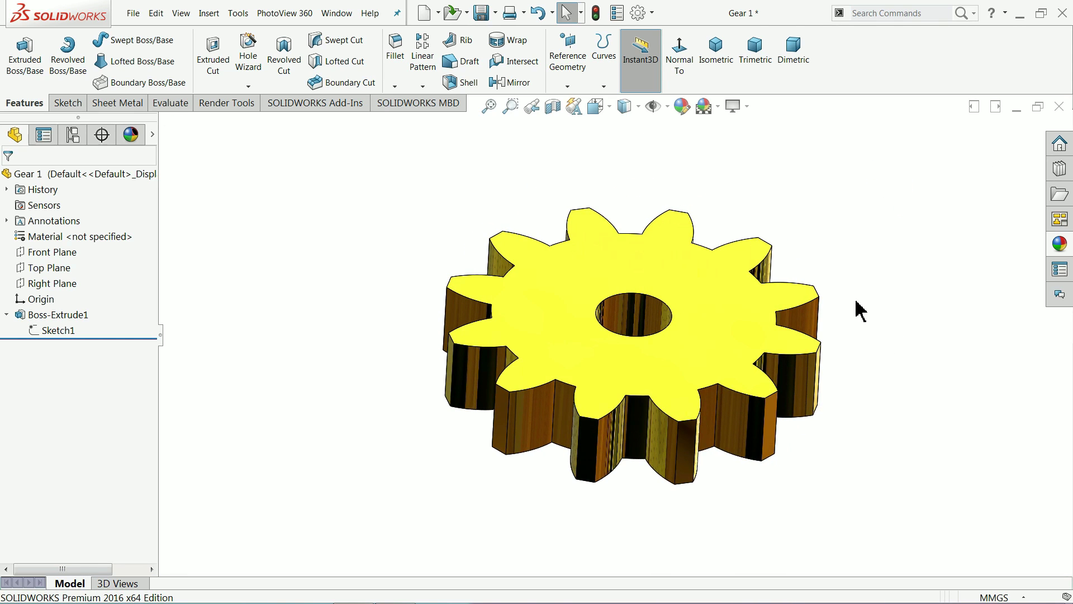
scroll(746, 323, "down", 2)
left_click(495, 13)
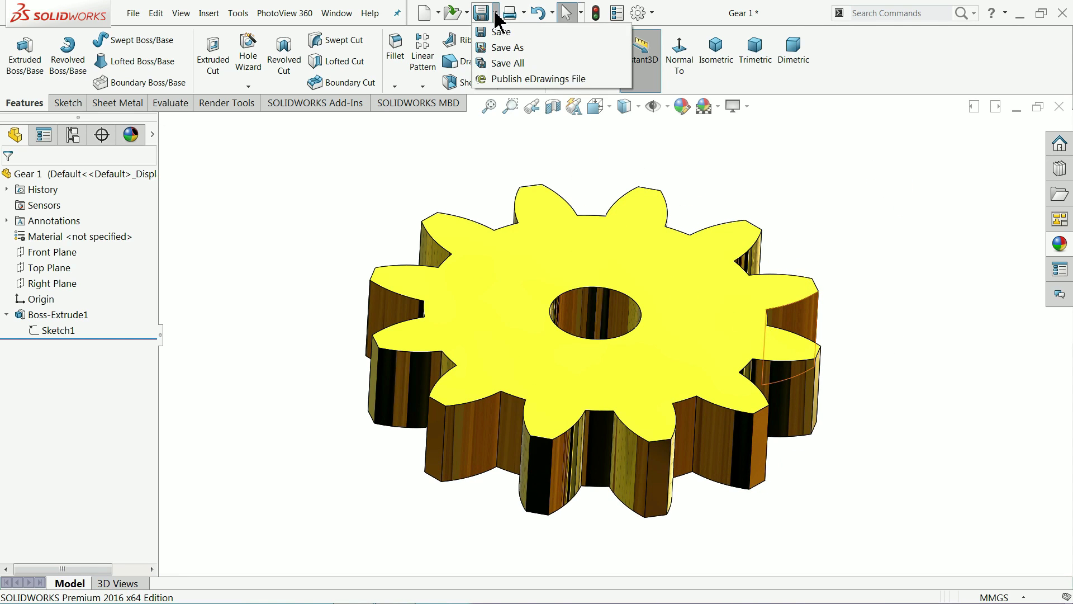
left_click(501, 47)
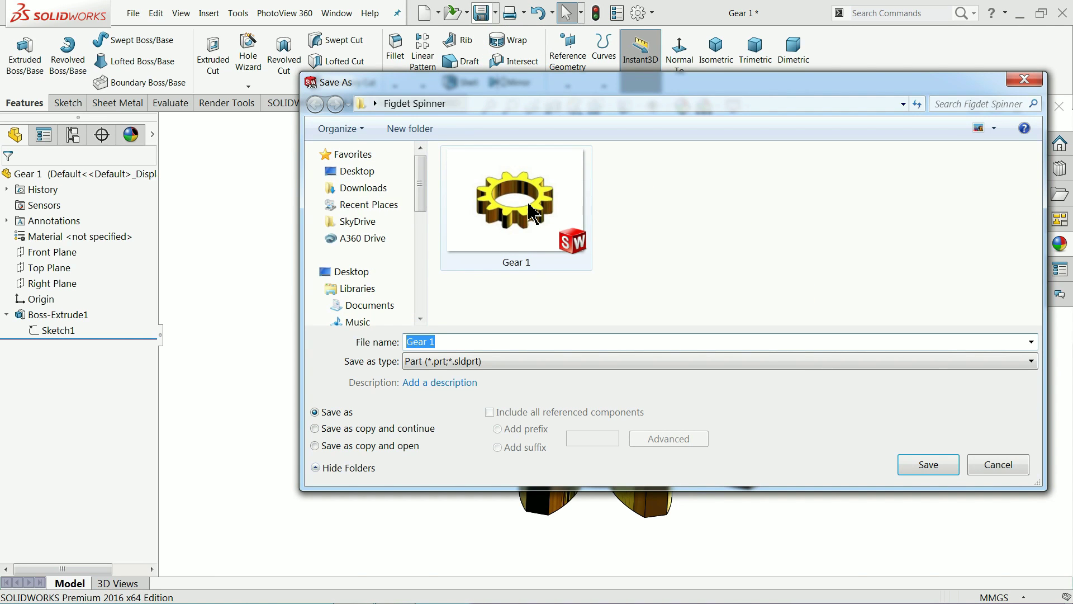
type("Gear ")
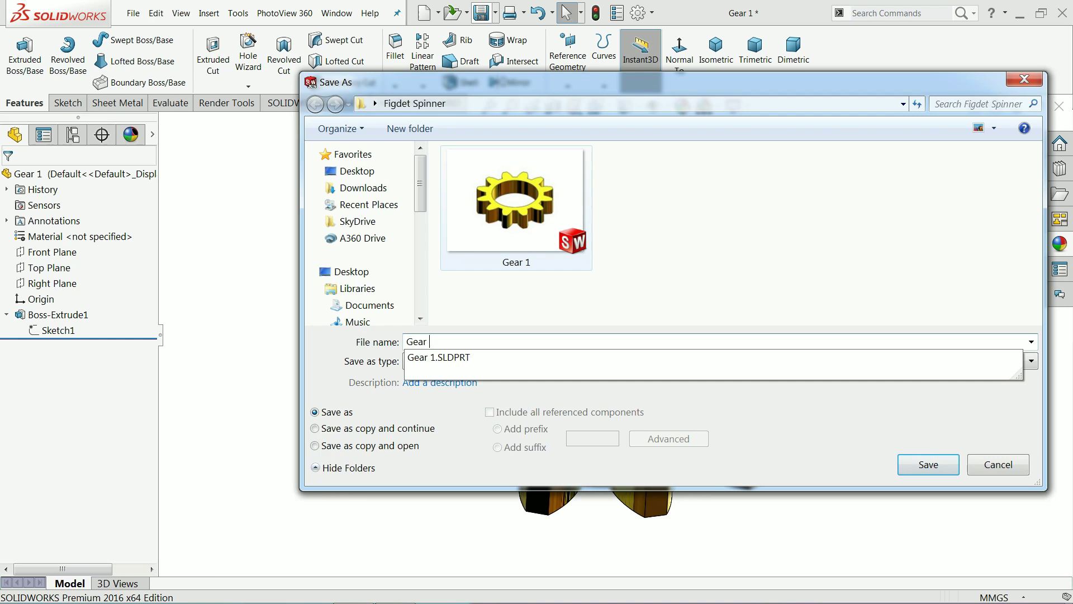
type("2")
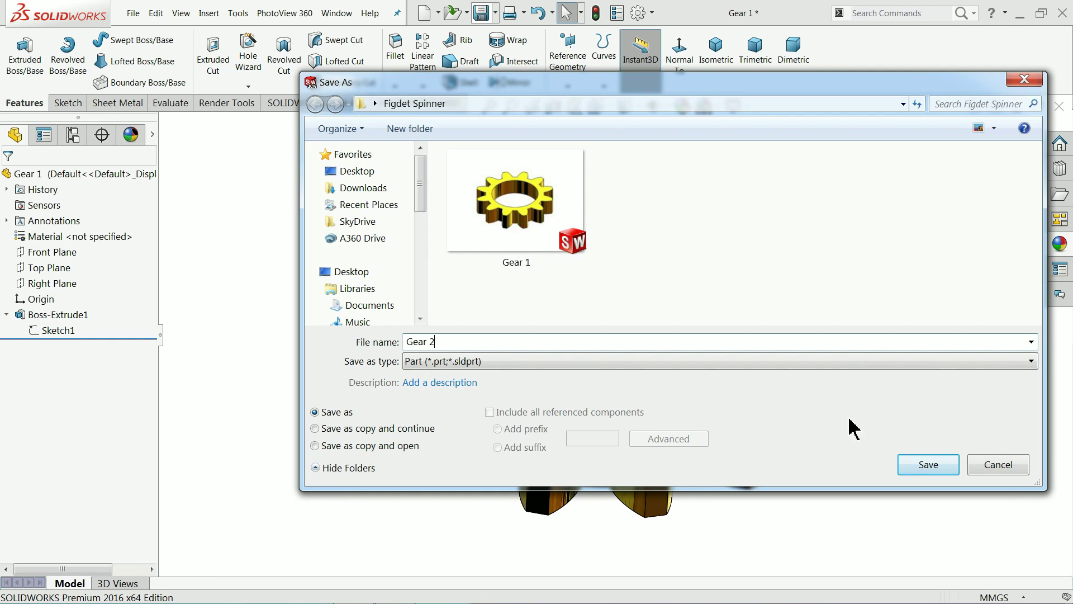
left_click(918, 468)
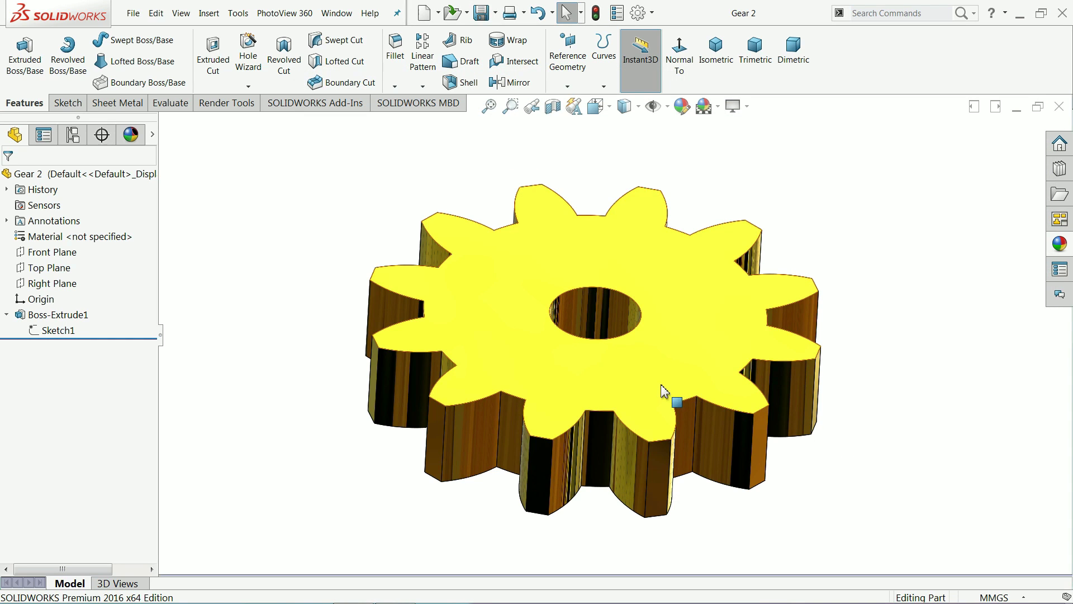
- Start Sketch1 on the new part's Top Plane
mouse_move(632, 412)
middle_mouse_down()
mouse_move(602, 163)
mouse_move(539, 400)
mouse_move(562, 376)
middle_mouse_up()
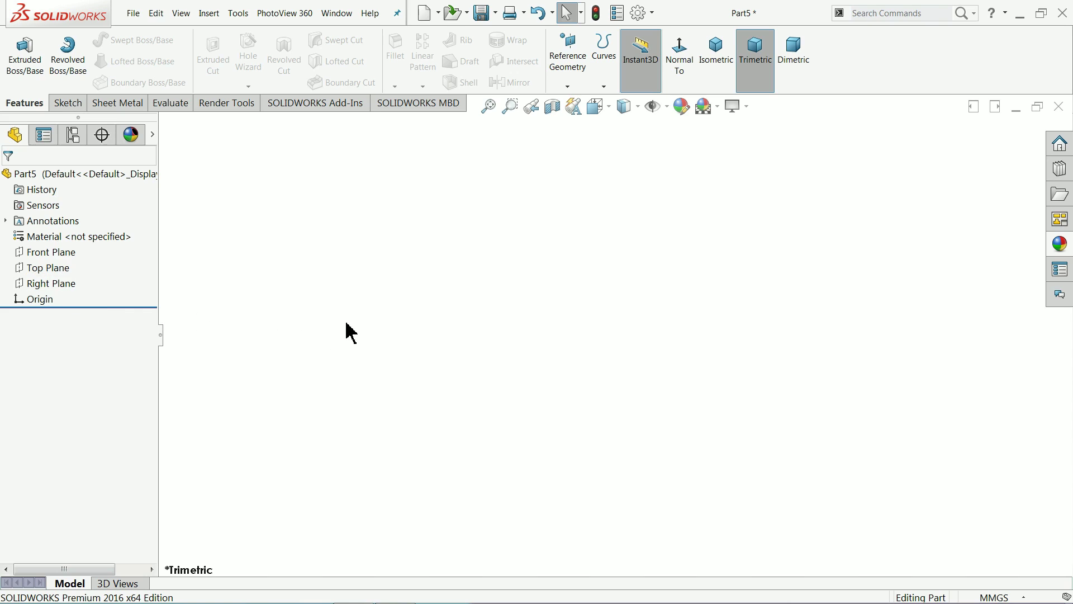
left_click(48, 268)
left_click(56, 258)
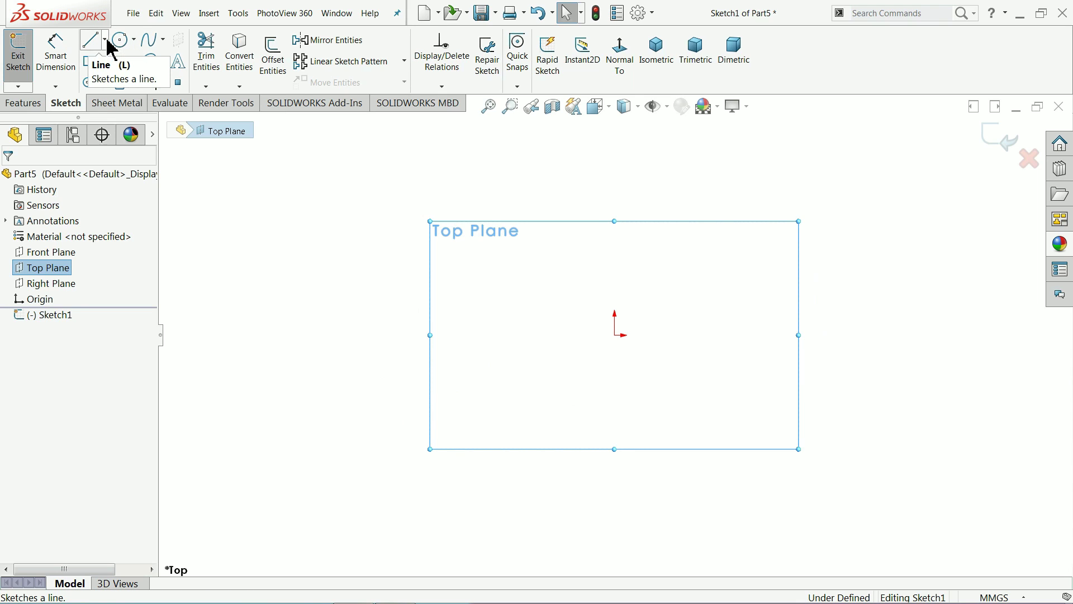
- Draw two concentric circle pairs, one at the origin and one to its left
left_click(105, 40)
left_click(134, 40)
left_click(135, 55)
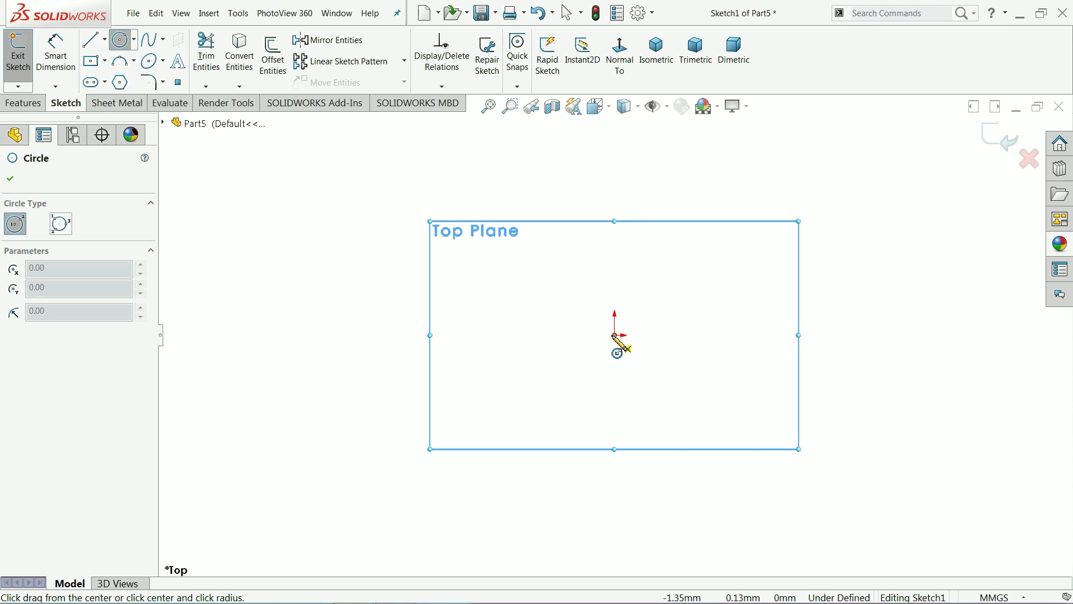
left_click_drag(615, 335, 635, 216)
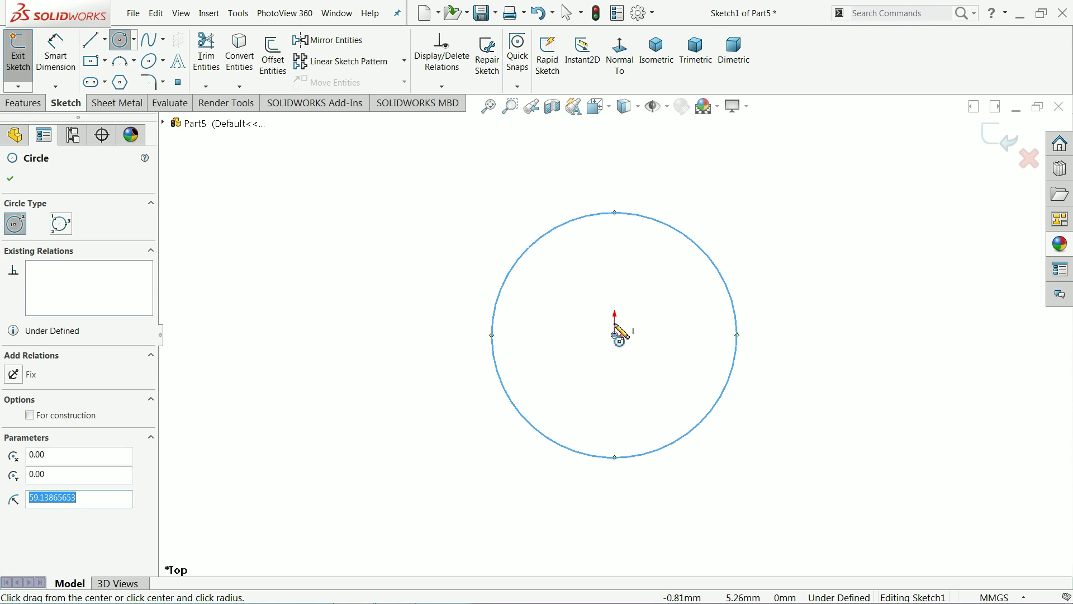
left_click_drag(615, 335, 626, 271)
left_click_drag(243, 335, 272, 256)
left_click_drag(243, 336, 250, 287)
- Add a vertical centerline down to the origin and a horizontal one to the left circles' centre
left_click(104, 39)
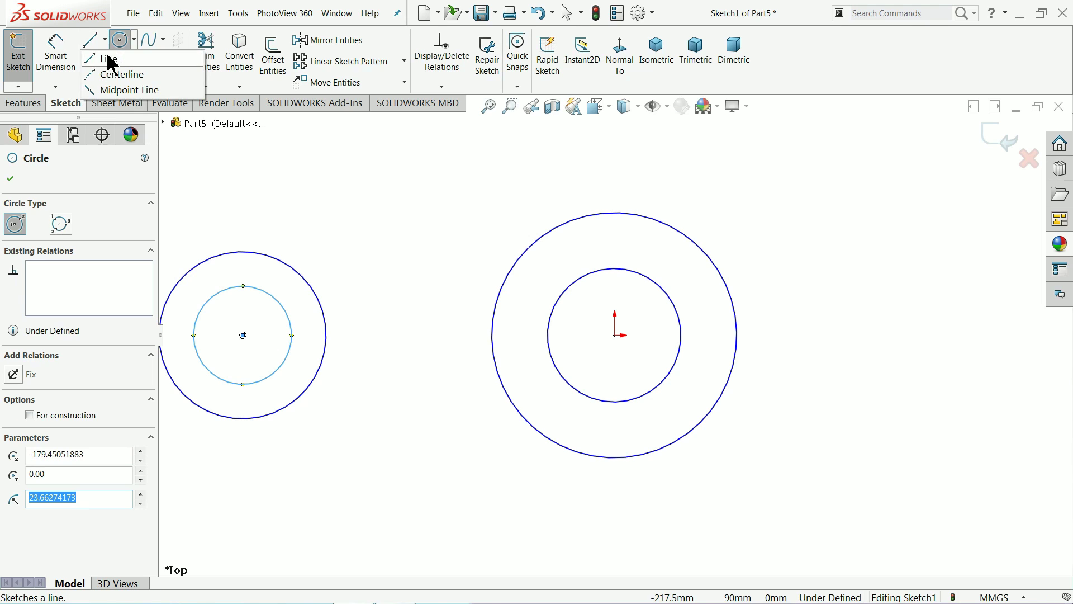
key("Escape")
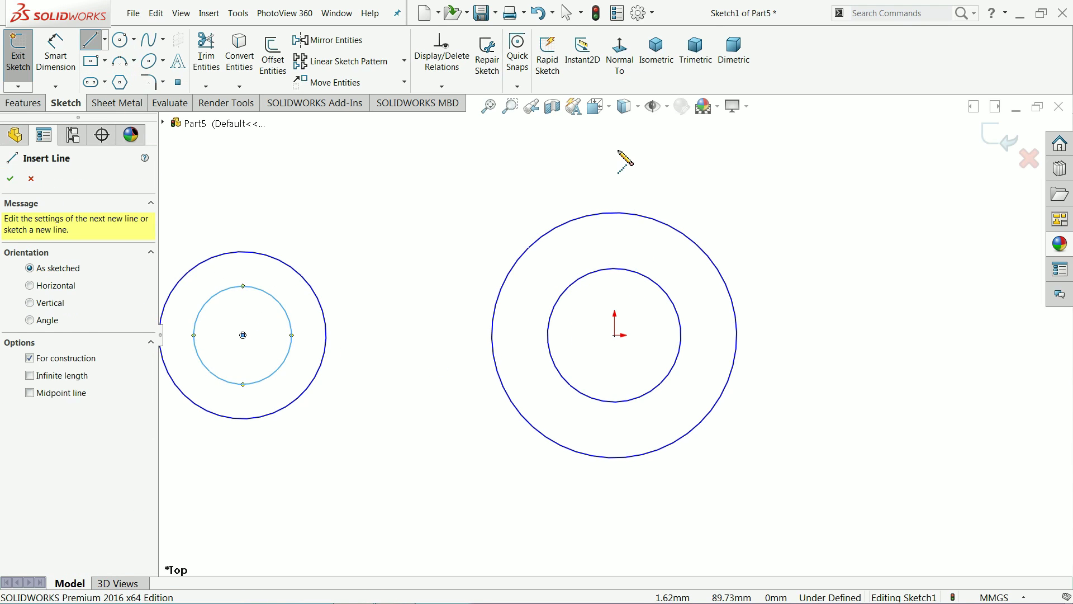
left_click(616, 149)
left_click(615, 335)
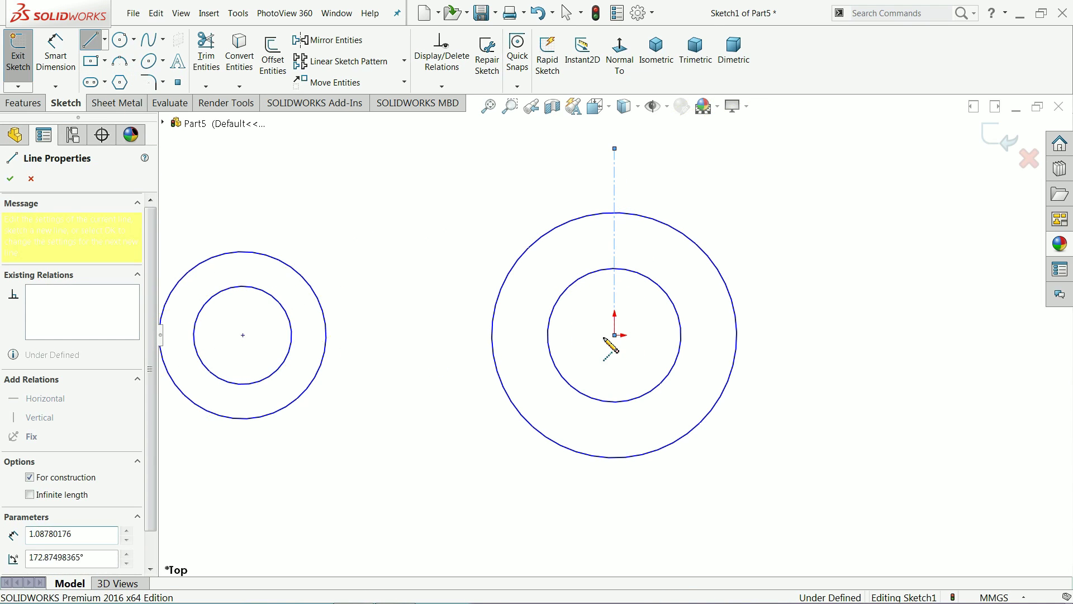
left_click(243, 336)
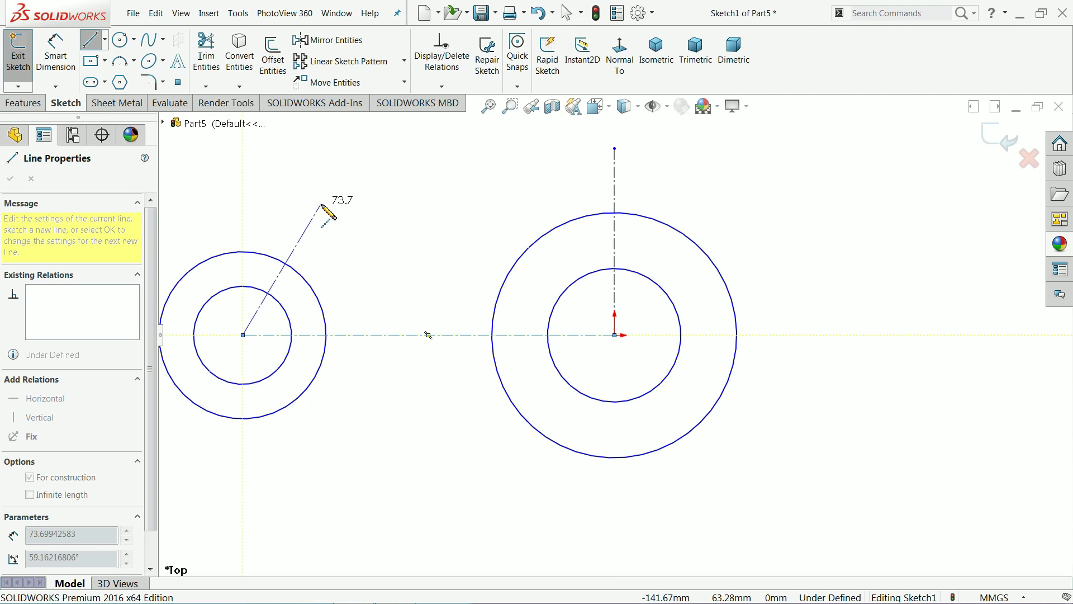
right_click(324, 210)
left_click(343, 211)
left_click(404, 336)
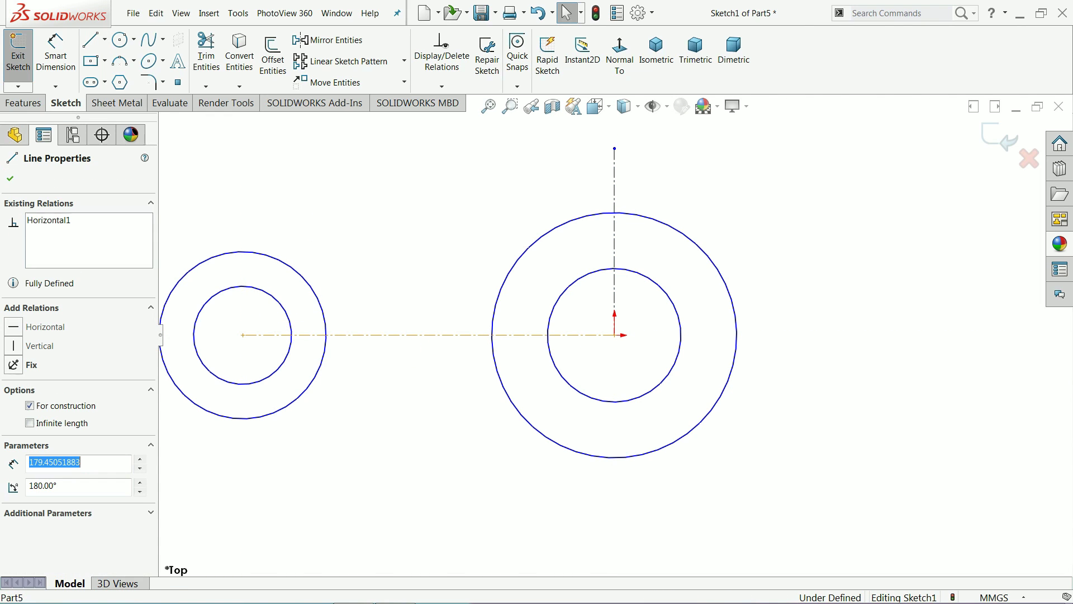
left_click(619, 253)
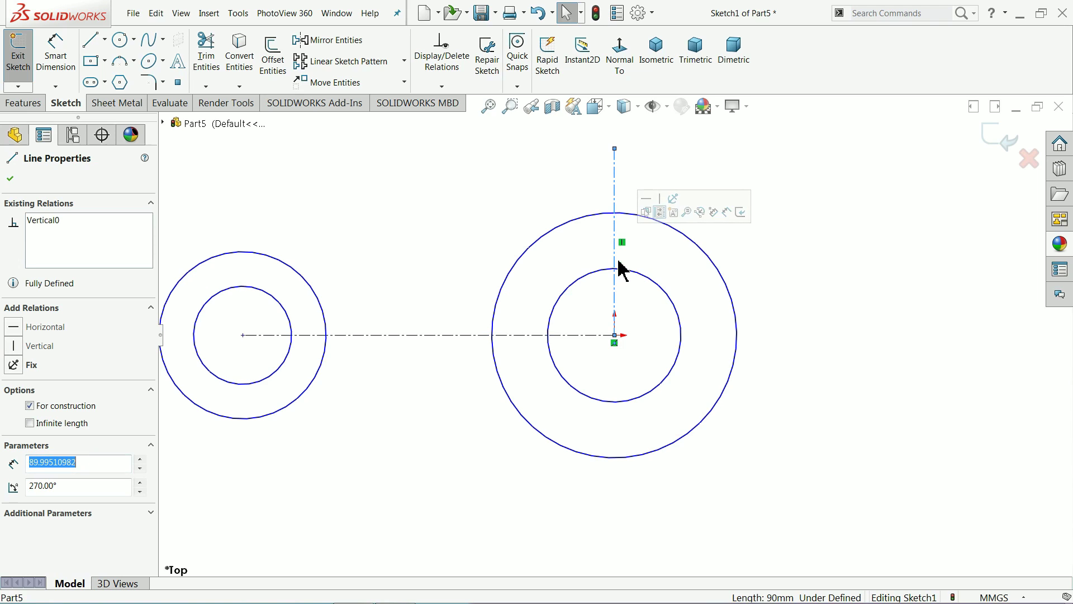
left_click(439, 180)
- Dimension the right circles to Ø36 and Ø24
key("z")
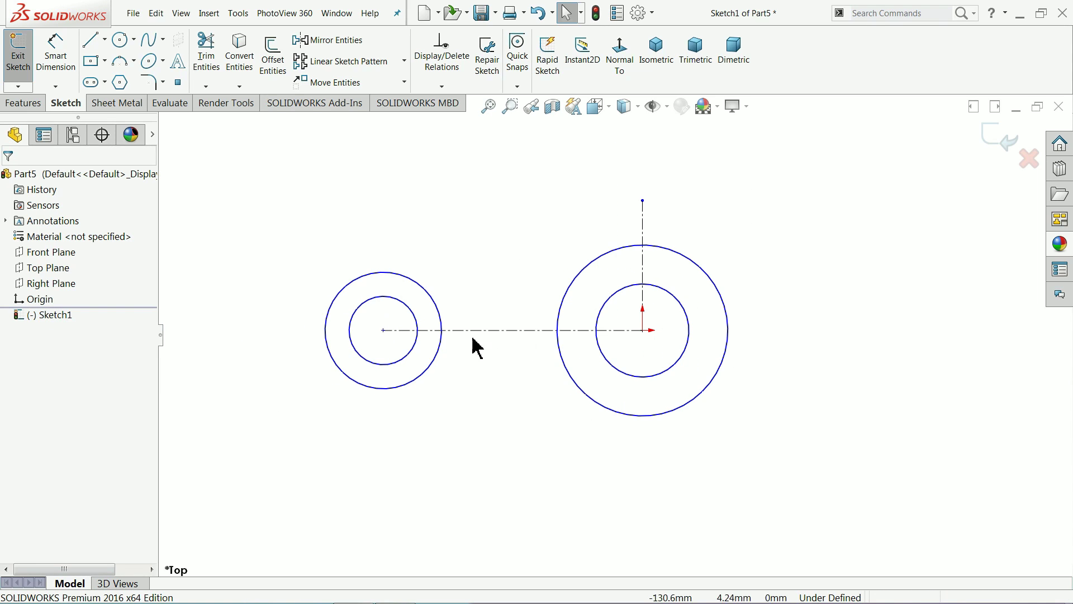
left_click(56, 58)
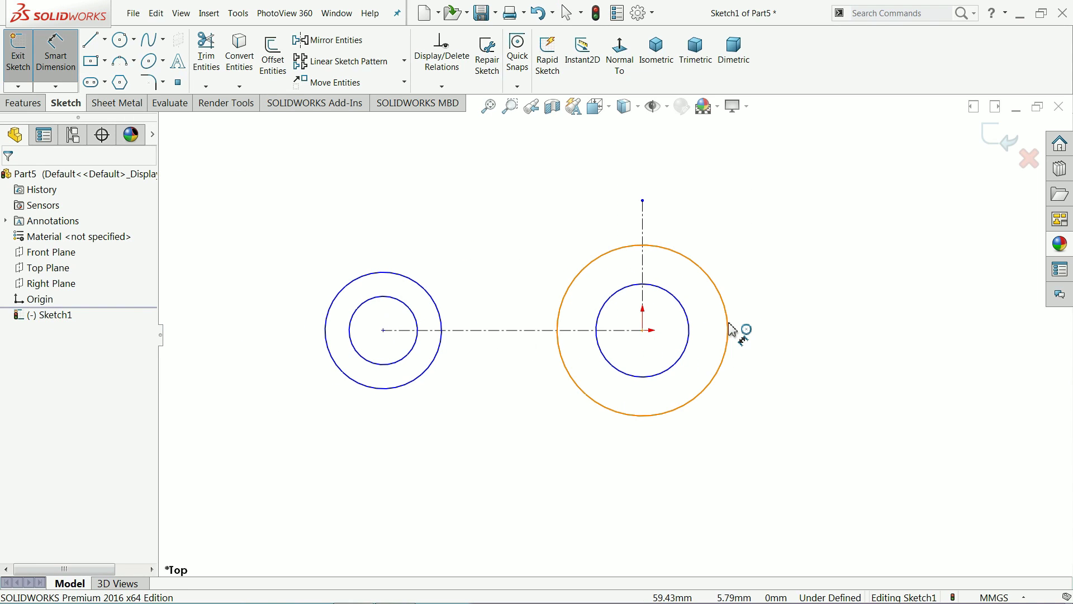
left_click(754, 324)
left_click(779, 330)
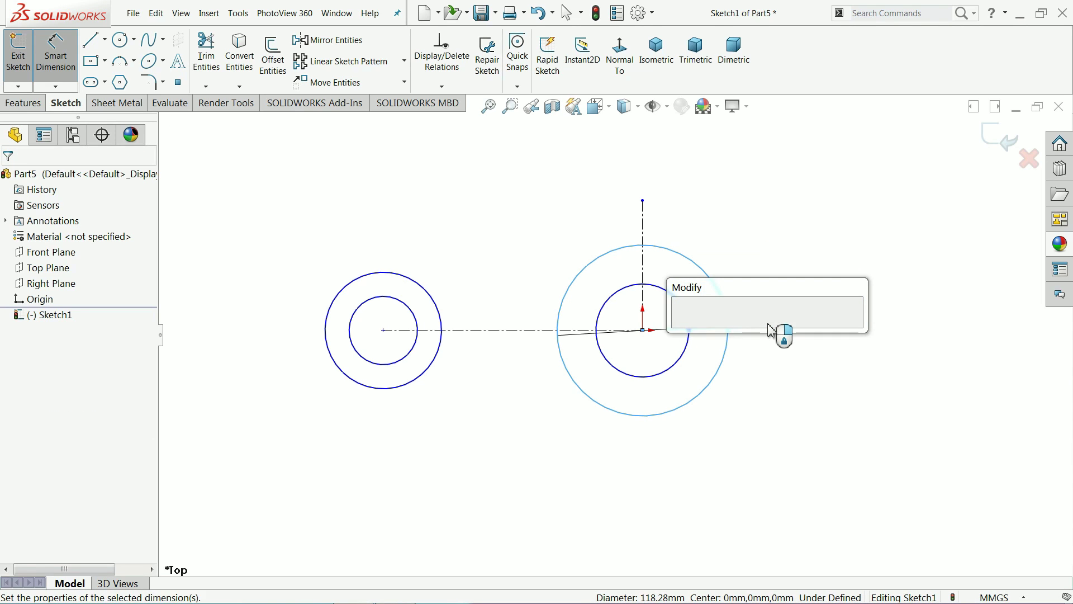
type("36")
left_click(682, 327)
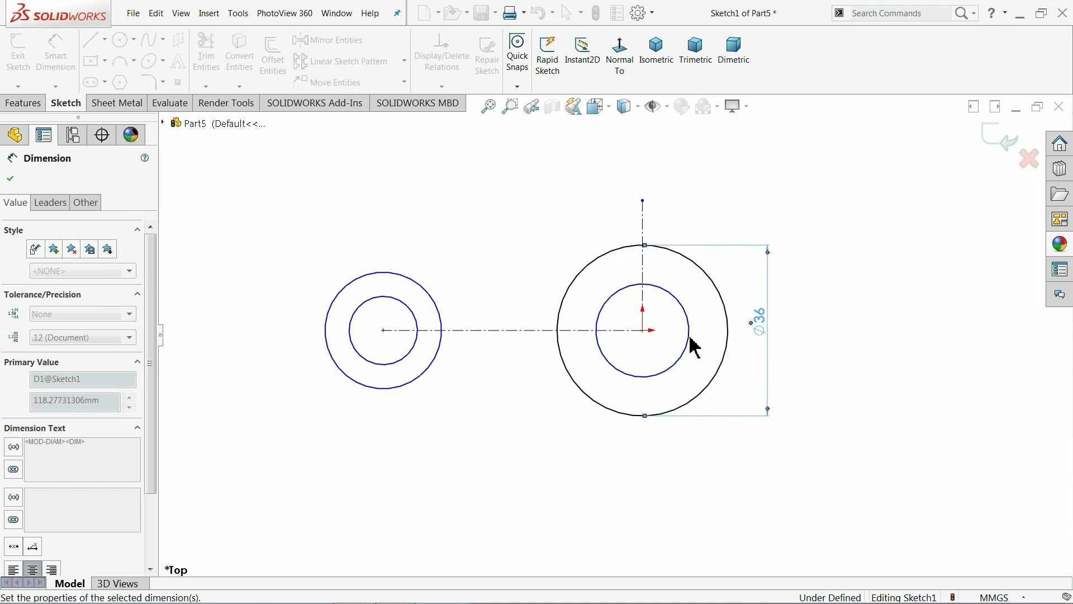
left_click(689, 342)
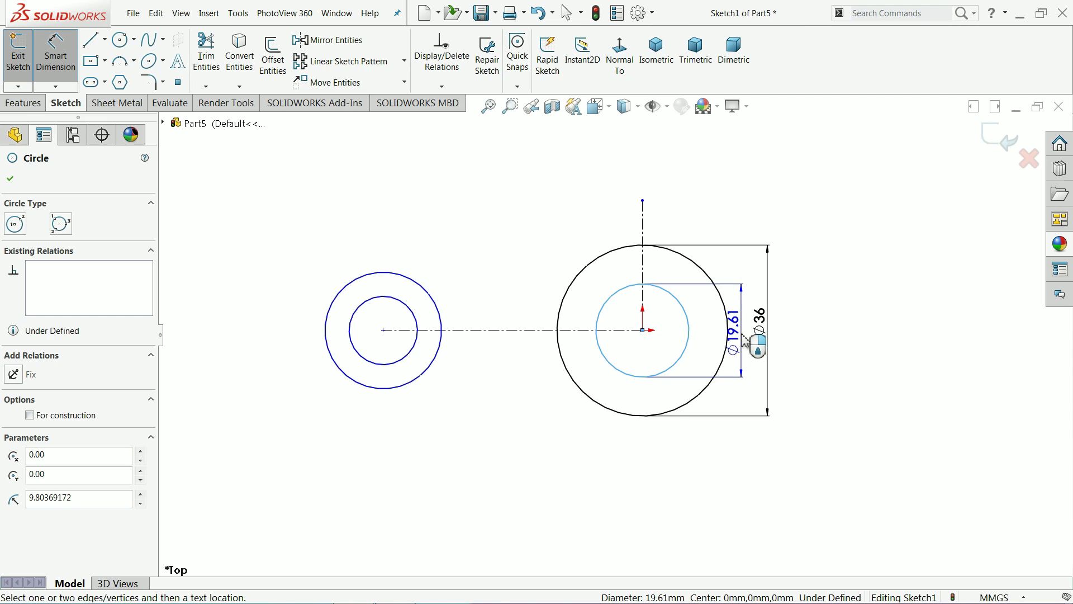
left_click(742, 340)
type("24")
key("Return")
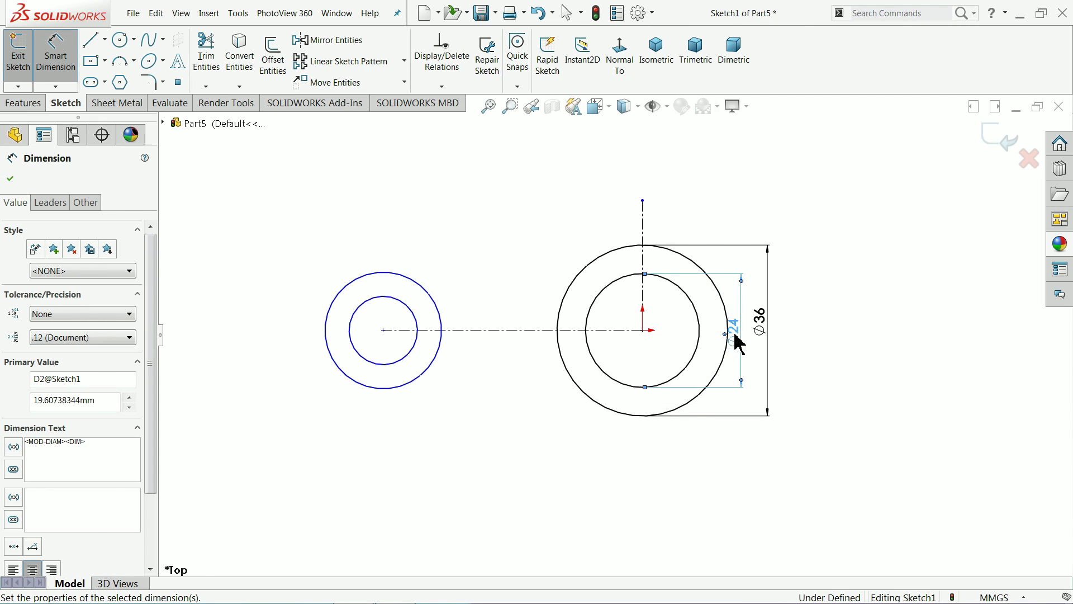
- Dimension the left circles to Ø22 and Ø8
left_click(329, 341)
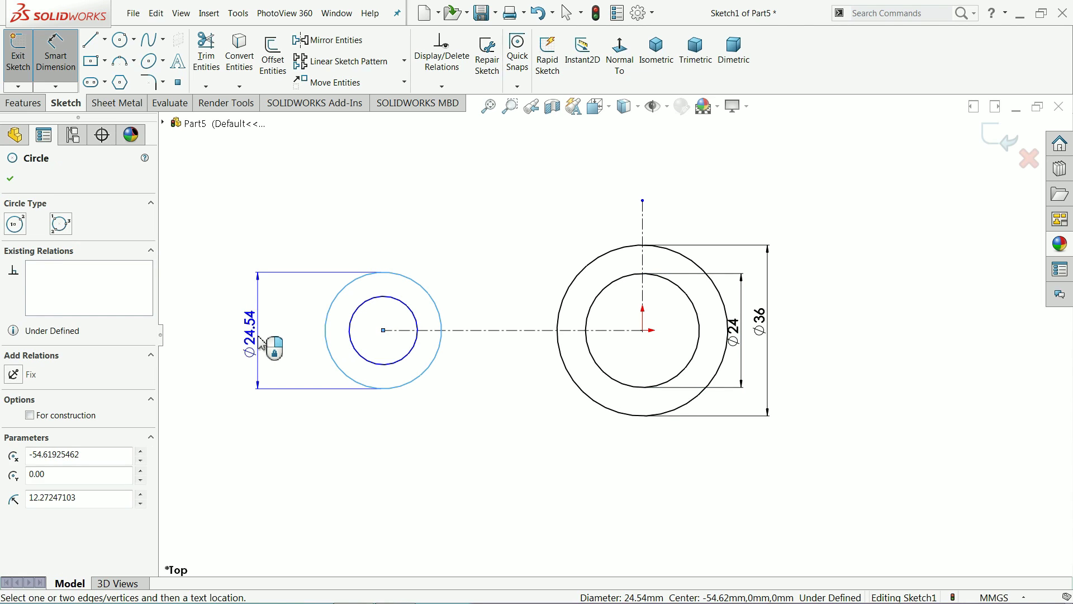
left_click(259, 342)
left_click(176, 340)
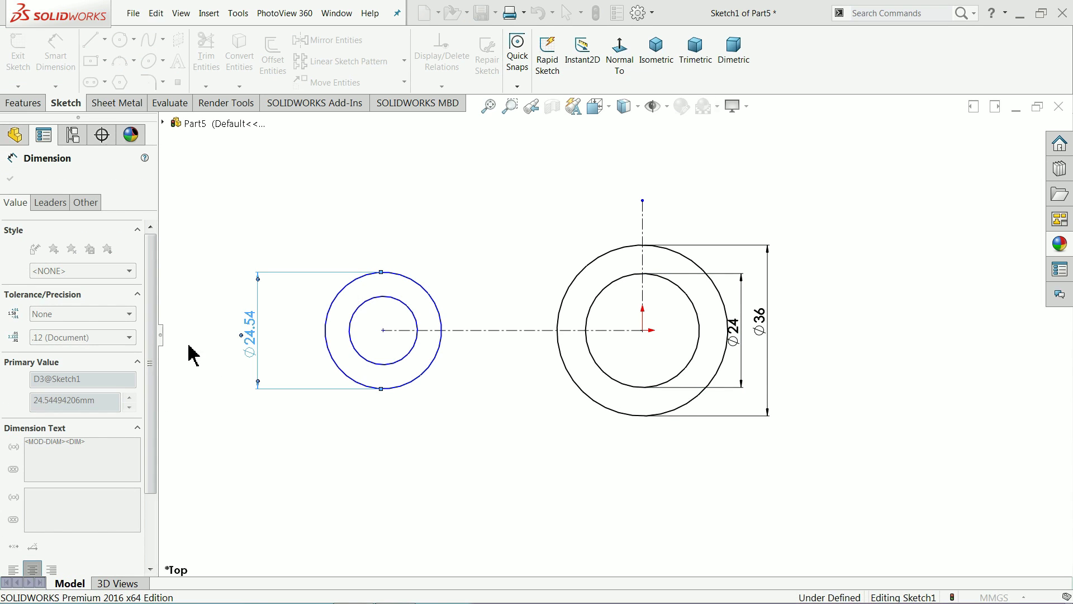
left_click(290, 339)
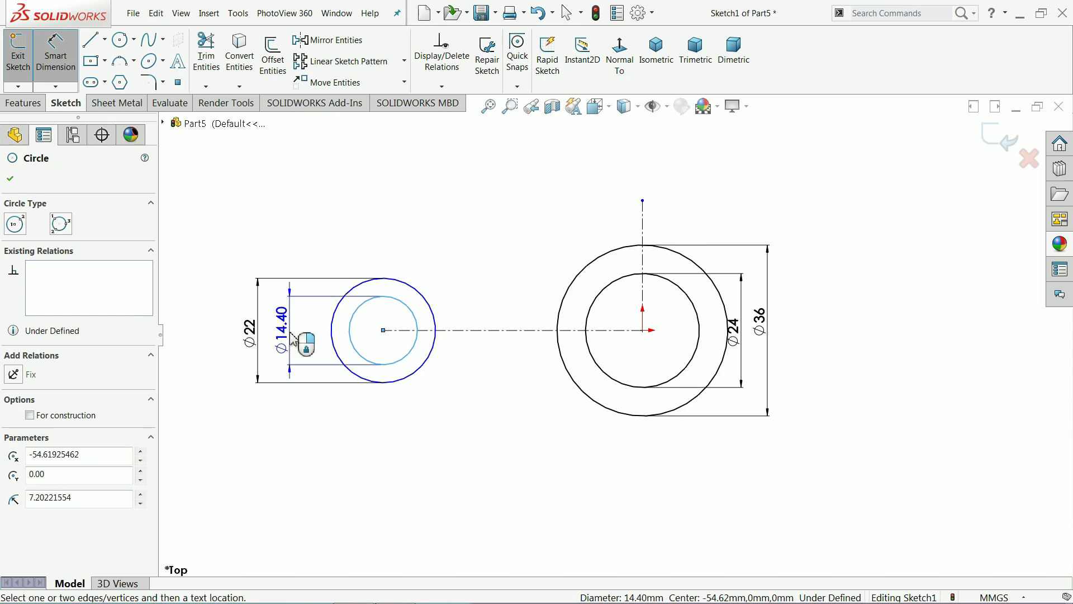
left_click(303, 342)
type("8")
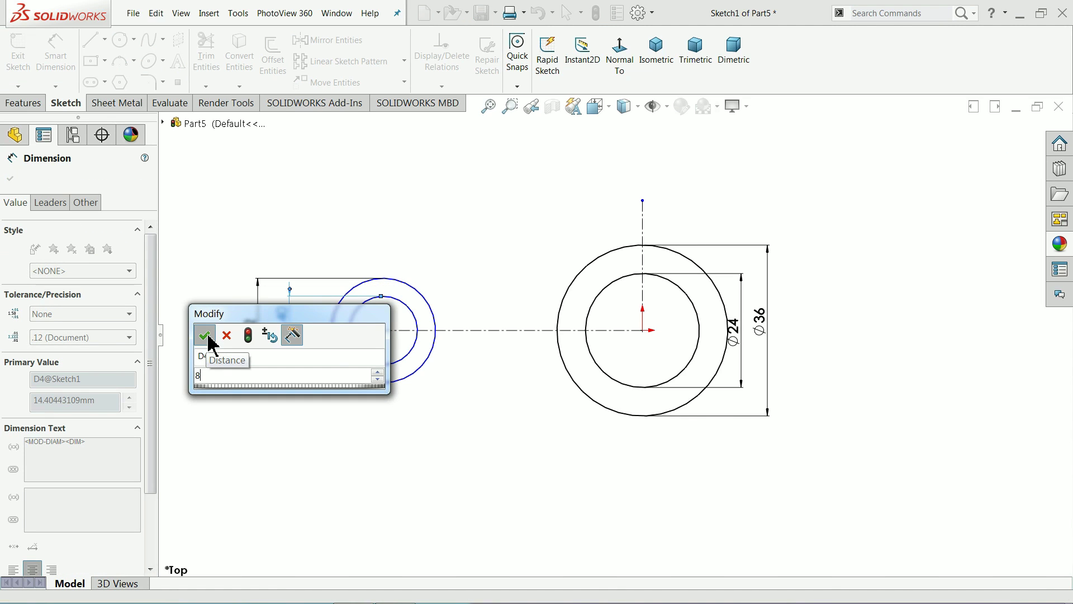
left_click(205, 336)
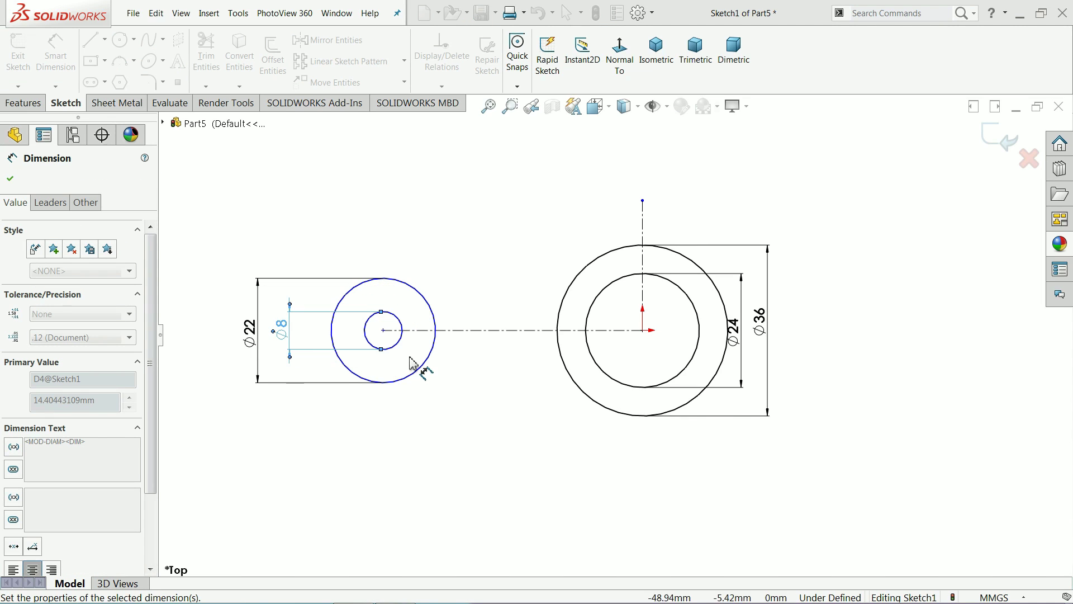
- Set the horizontal centre distance to 37 and close Smart Dimension
left_click(506, 330)
left_click(502, 475)
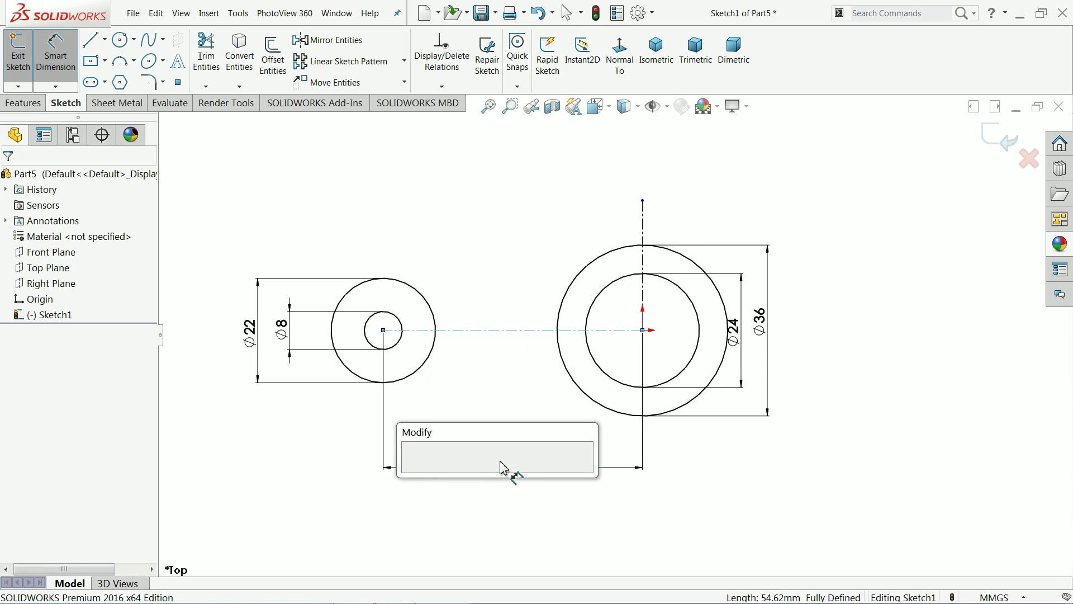
type("37")
left_click(414, 475)
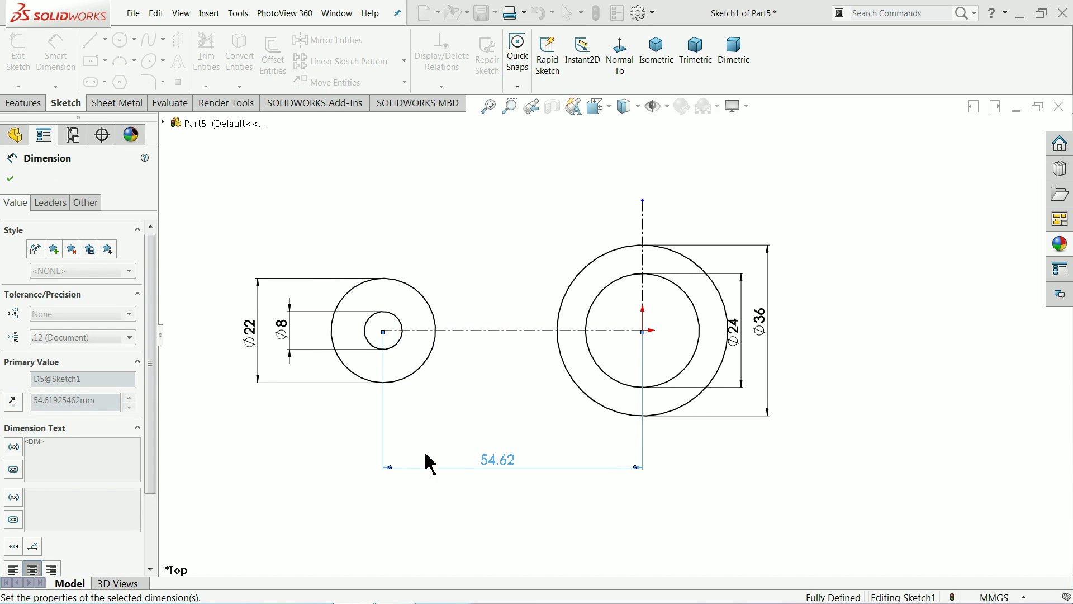
scroll(642, 350, "down", 3)
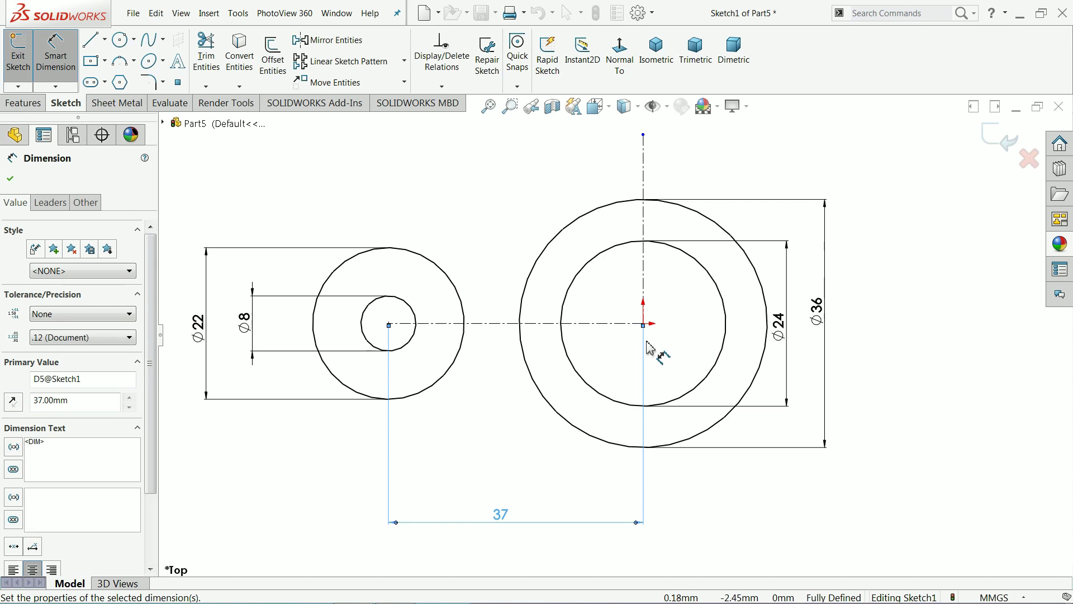
left_click(10, 177)
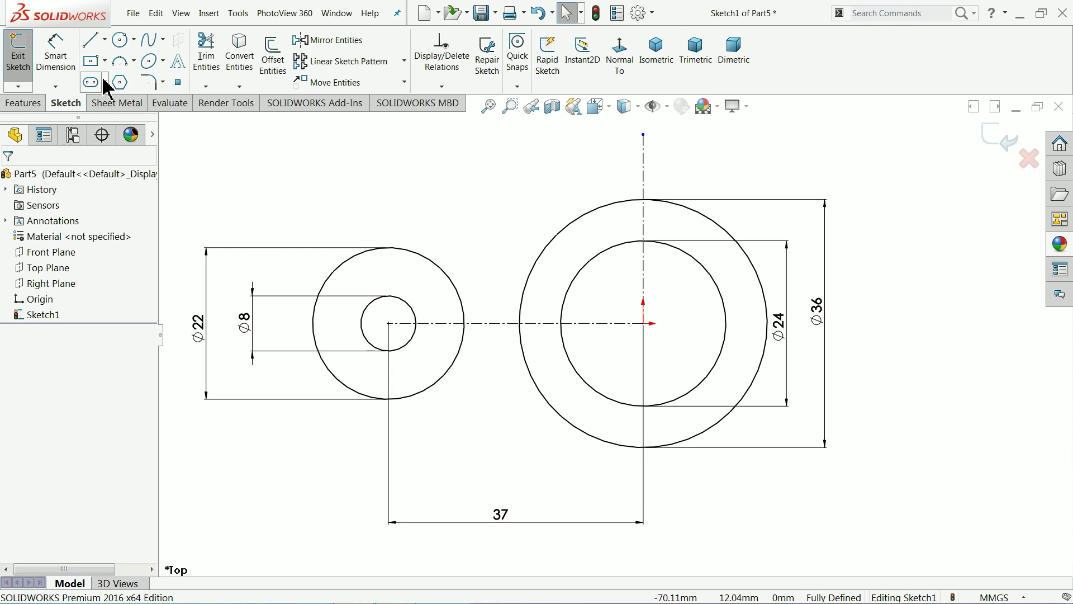
- Draw a 36.33 mm line tangent to the tops of the Ø22 and Ø36 circles
left_click(91, 45)
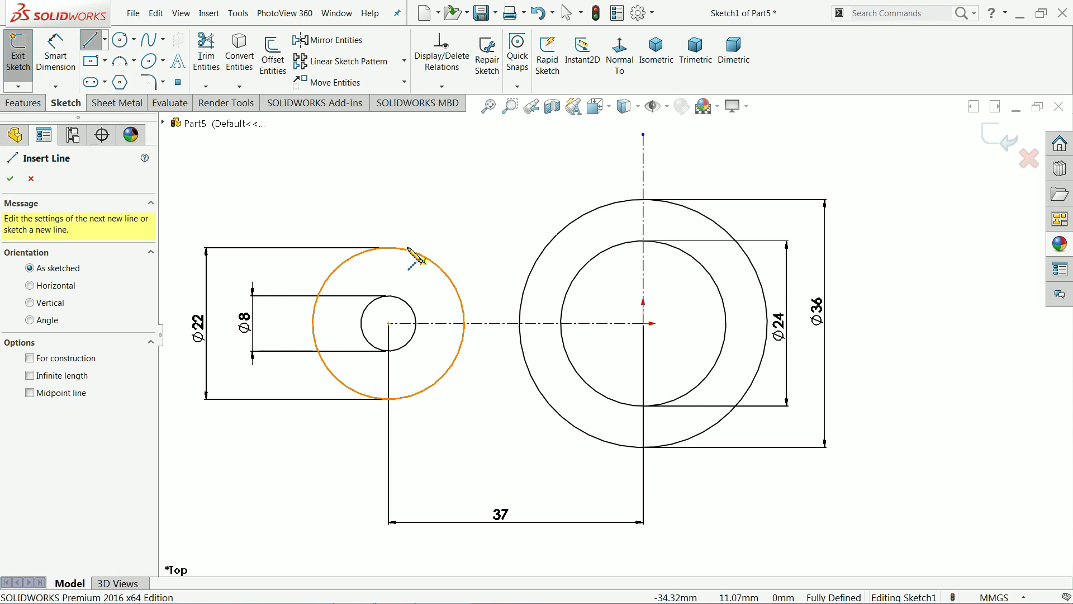
left_click(389, 247)
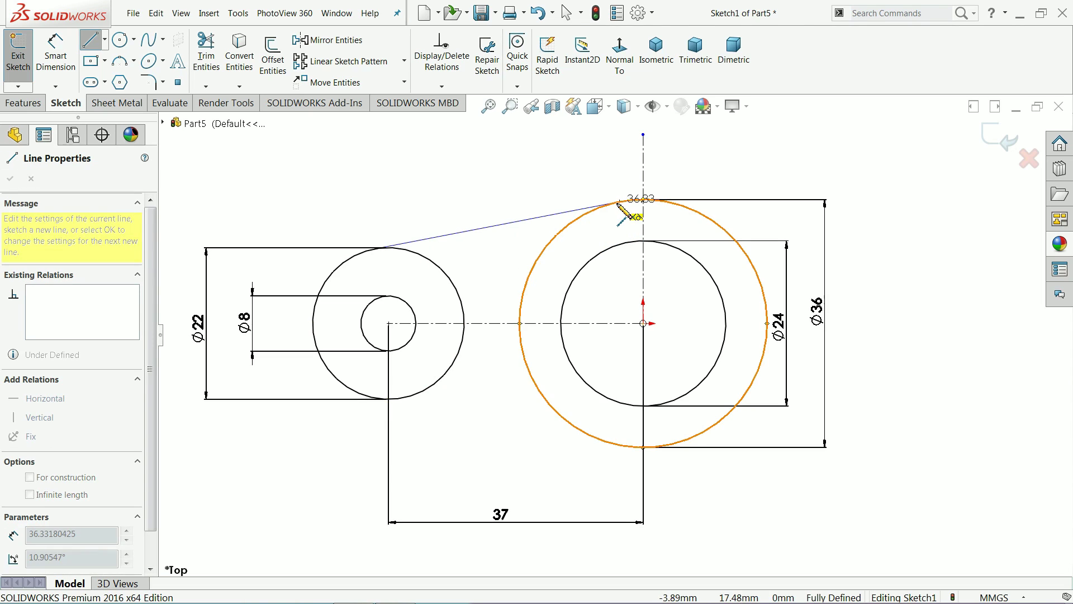
left_click(617, 203)
right_click(555, 147)
left_click(587, 182)
key("Escape")
scroll(631, 216, "down", 2)
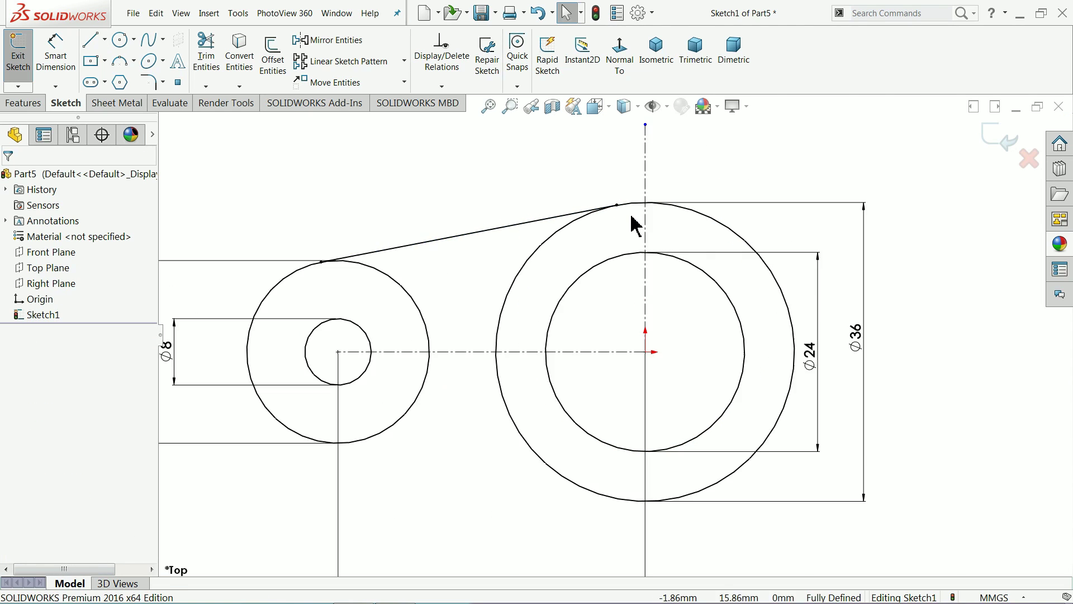
scroll(631, 224, "down", 2)
left_click(558, 231)
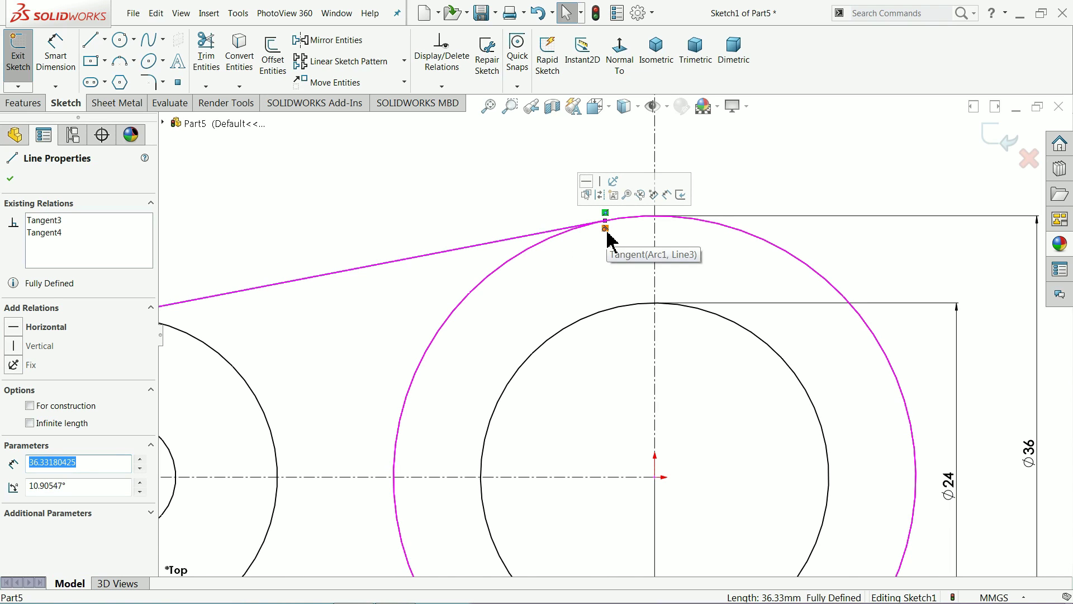
left_click(561, 223)
scroll(375, 326, "up", 2)
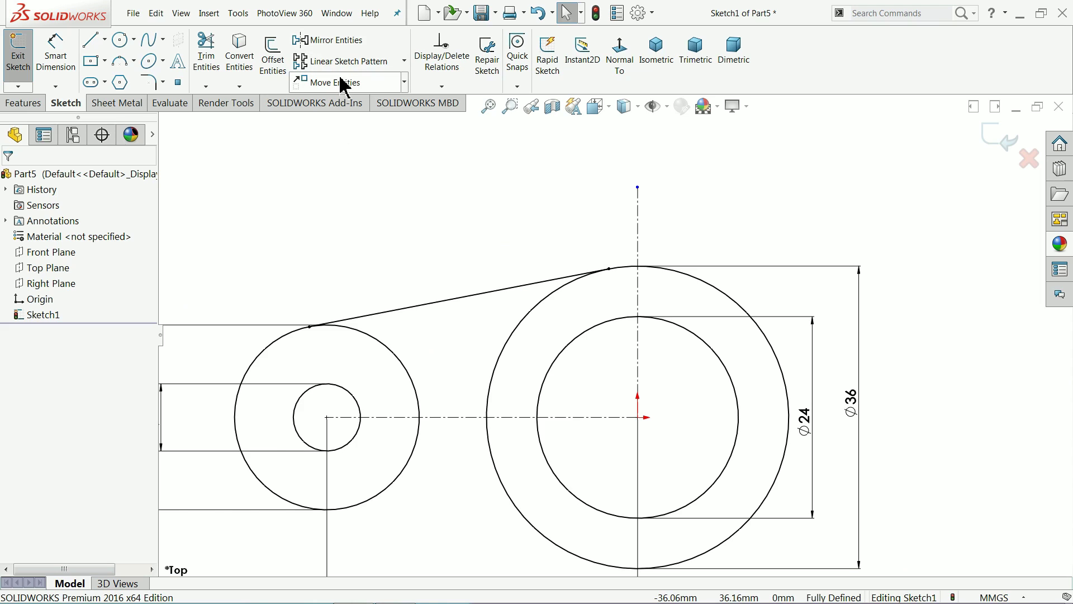
- Offset the tangent line 5 mm inward toward the circle centres
left_click(274, 59)
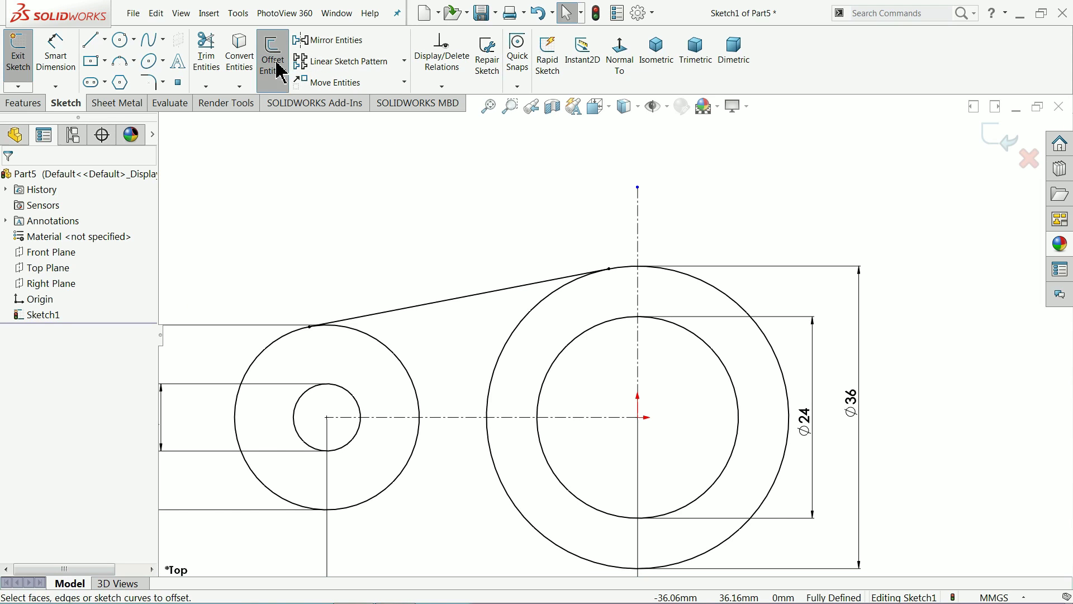
type("5")
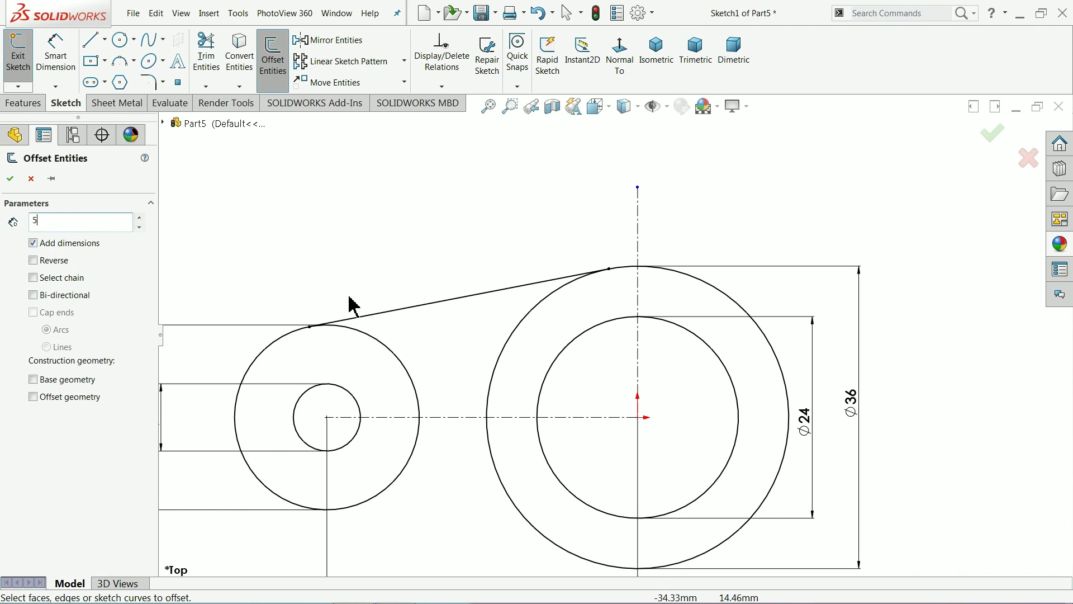
left_click(379, 313)
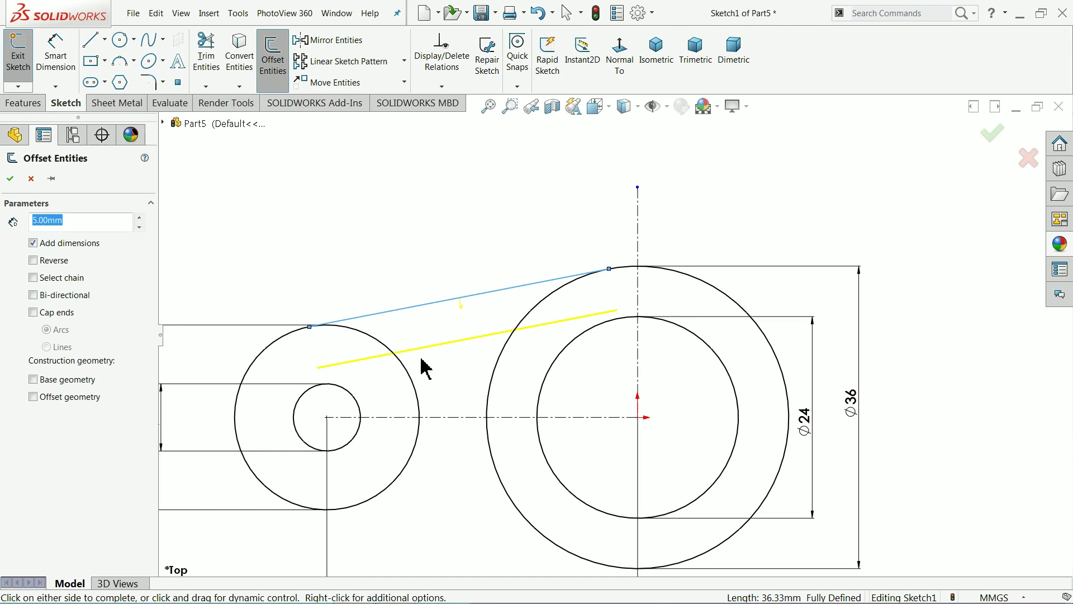
left_click(11, 180)
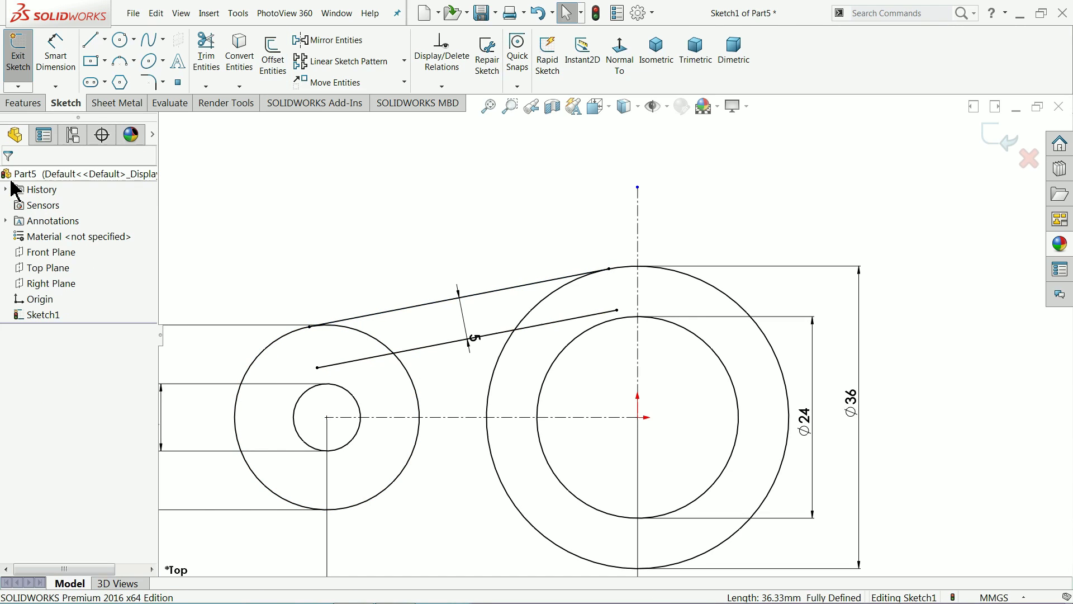
- Mirror the tangent line and its 5 mm offset about the horizontal centerline
left_click(348, 43)
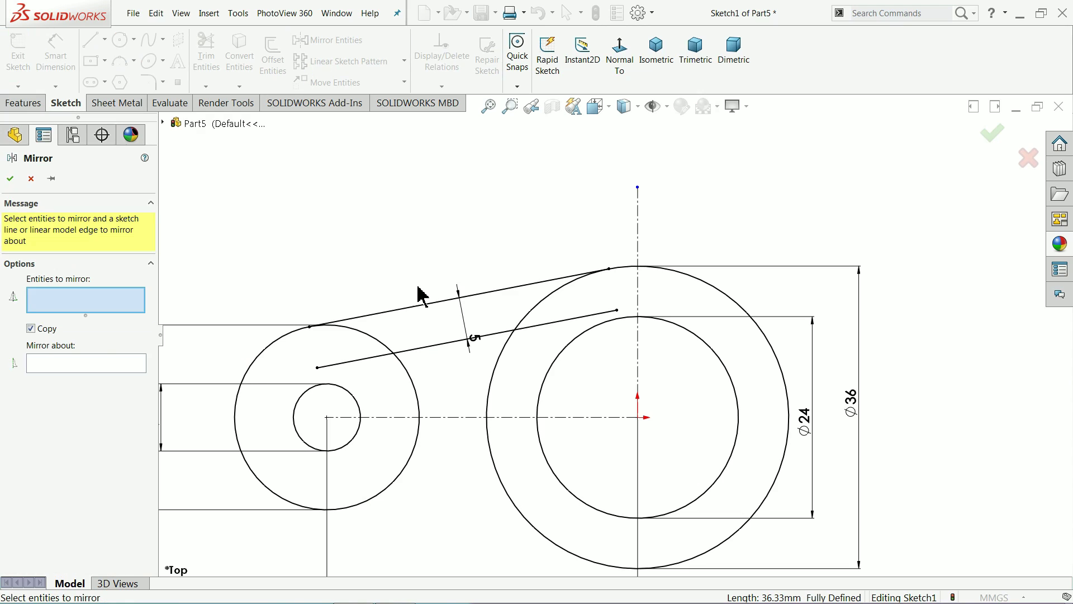
left_click(447, 288)
left_click(441, 344)
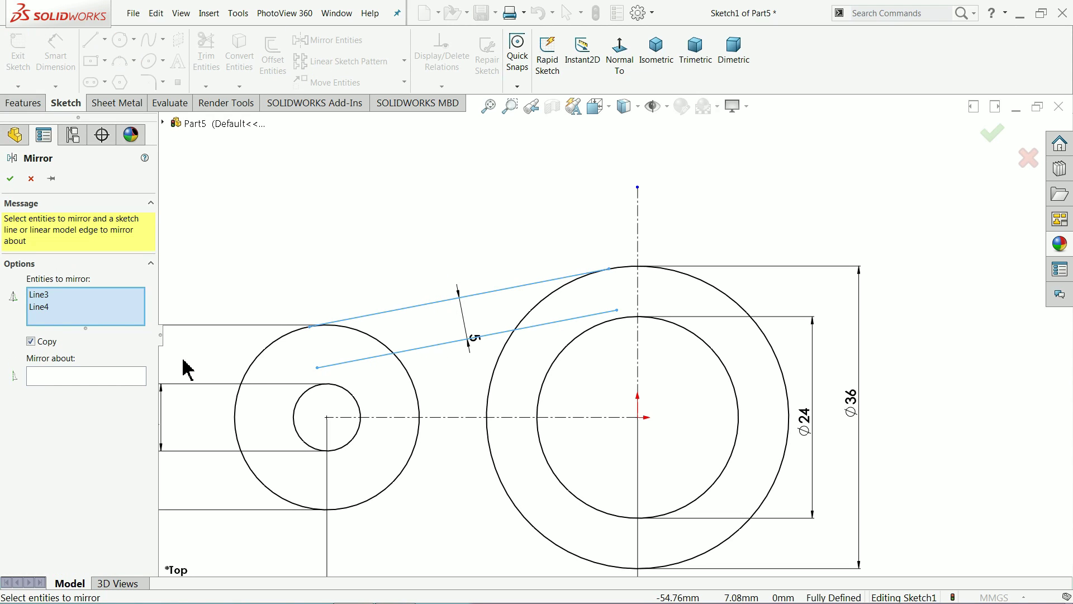
left_click(88, 376)
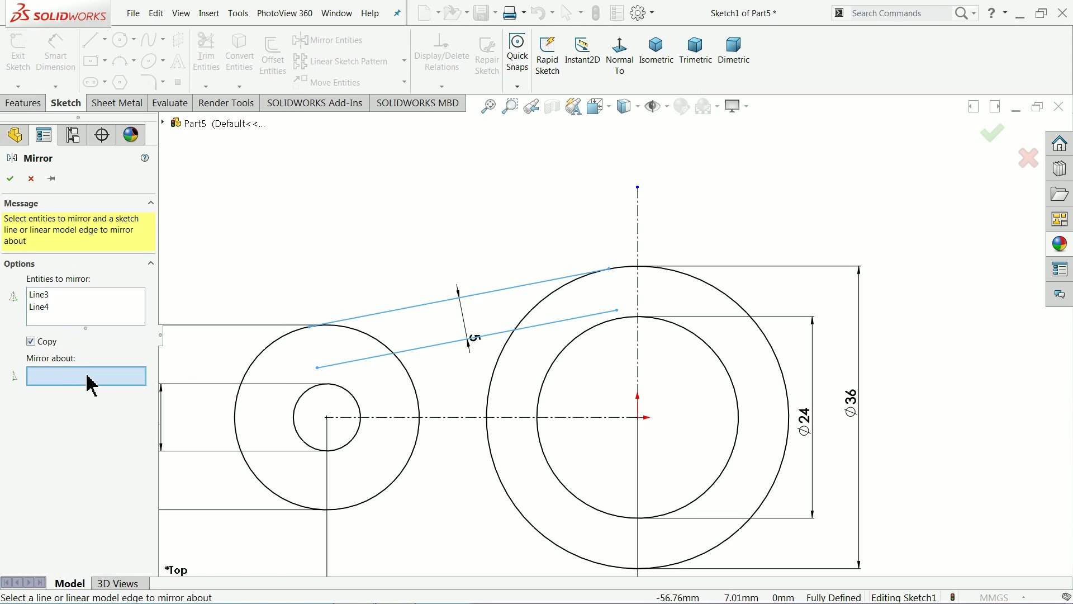
left_click(442, 418)
scroll(564, 470, "up", 3)
scroll(577, 474, "down", 3)
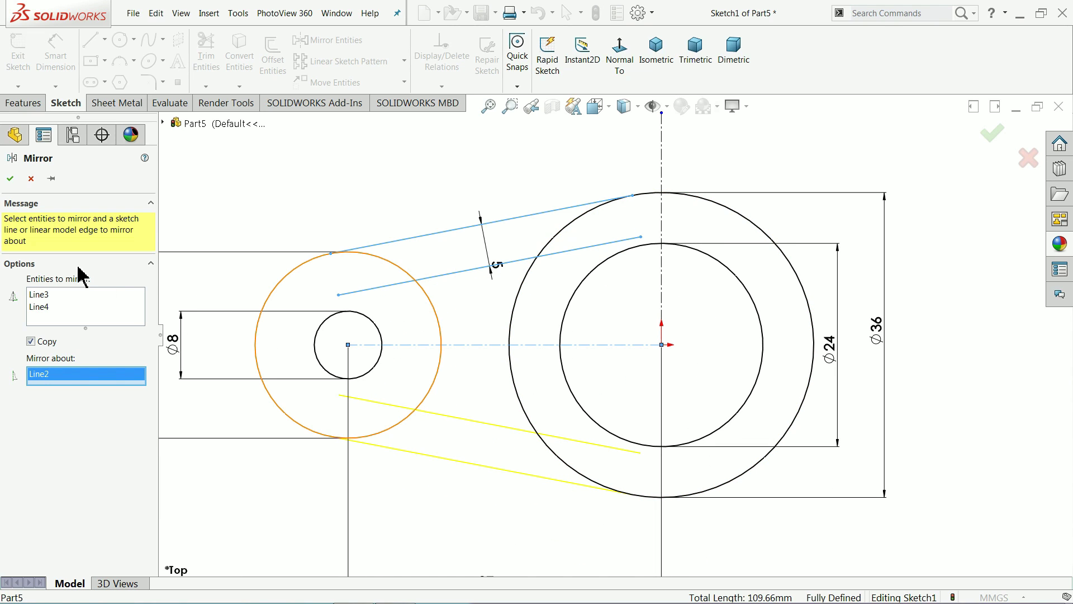
left_click(10, 179)
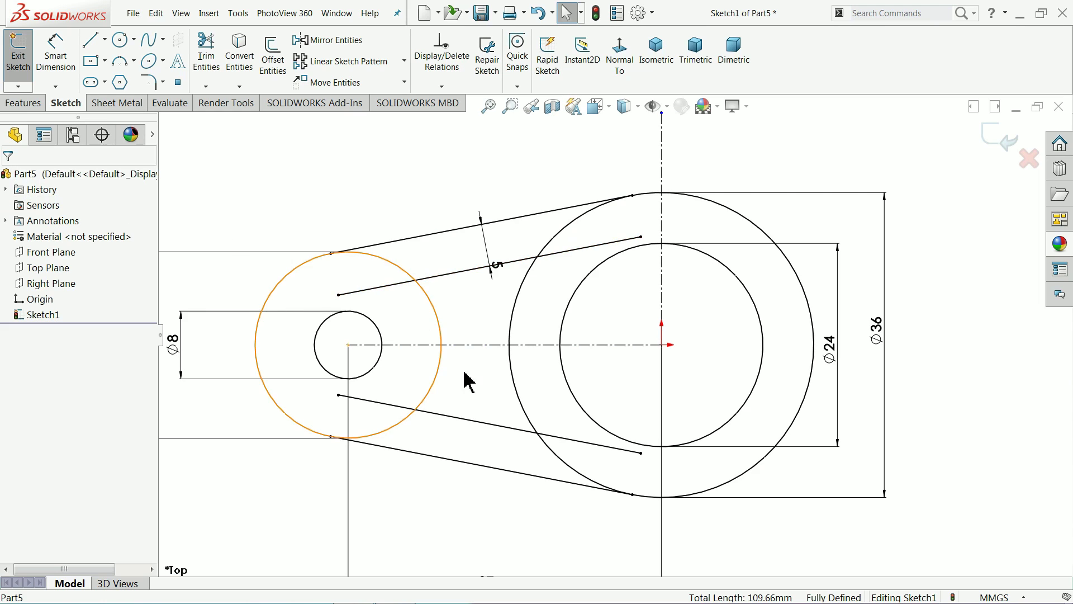
scroll(623, 467, "down", 2)
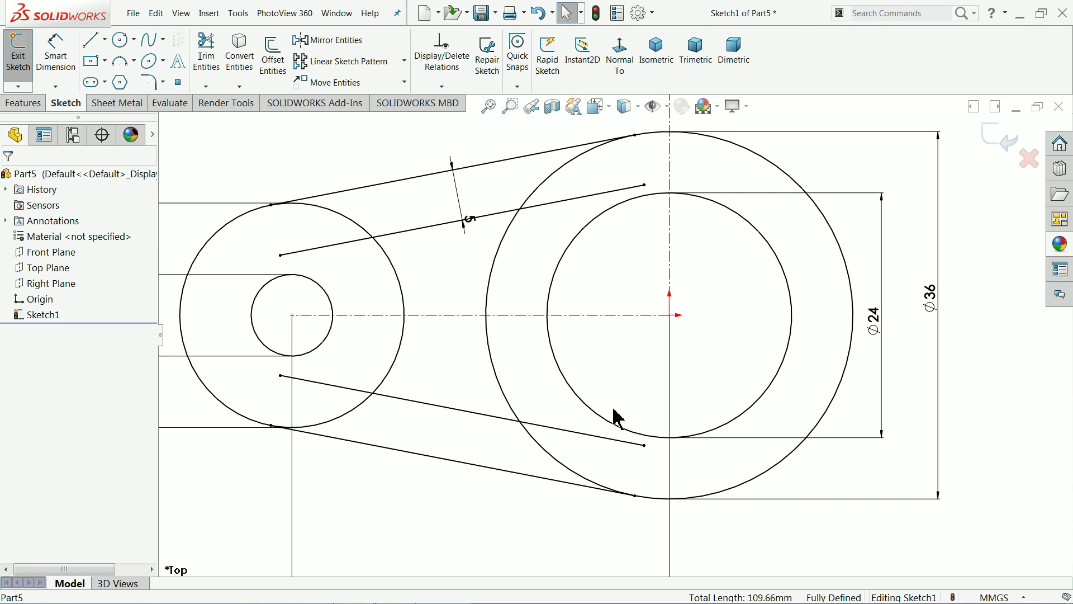
- Power-trim the upper inner line end and the small and big circle arcs to leave the curved-sided slot
left_click(399, 232)
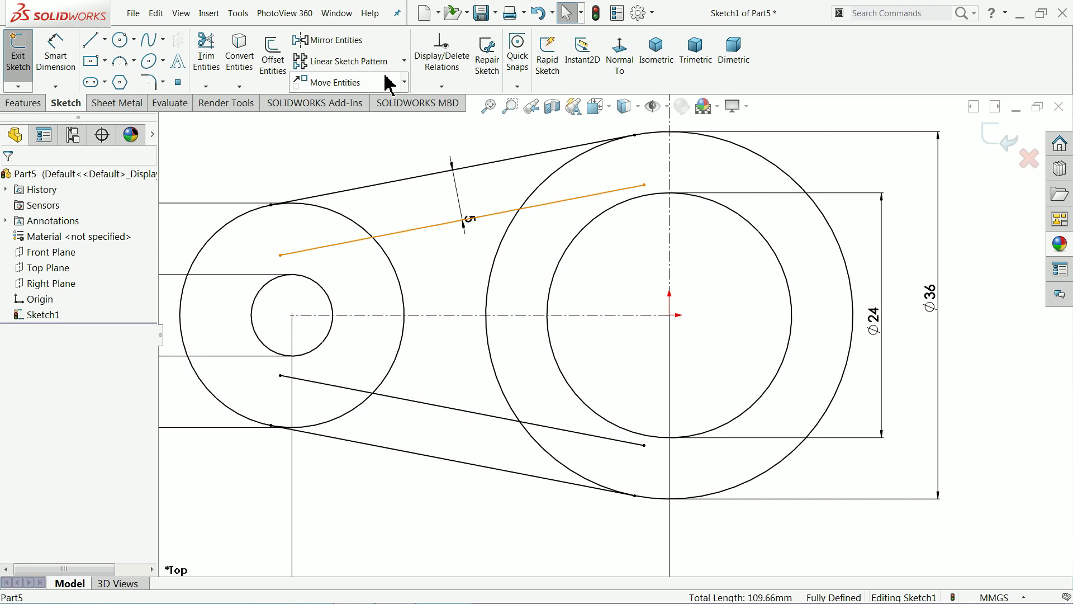
left_click(211, 71)
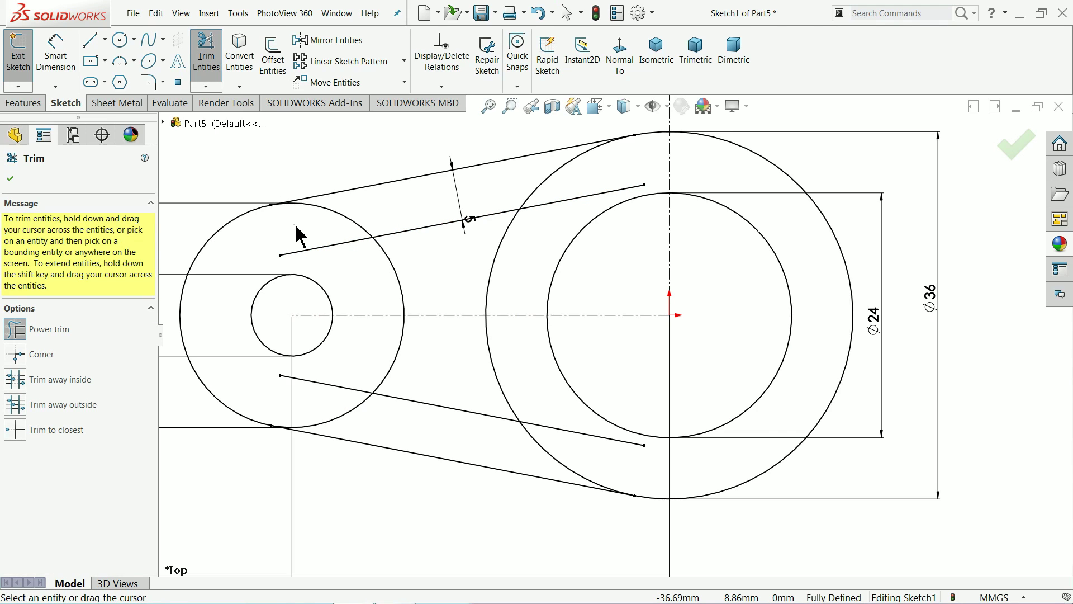
left_click_drag(300, 230, 334, 261)
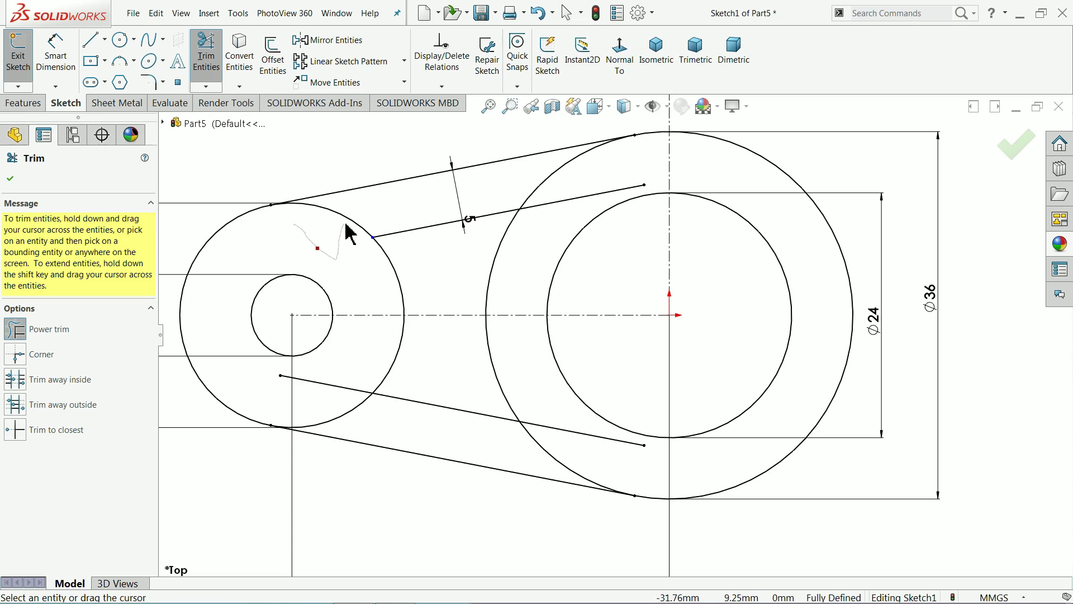
left_click_drag(364, 218, 366, 217)
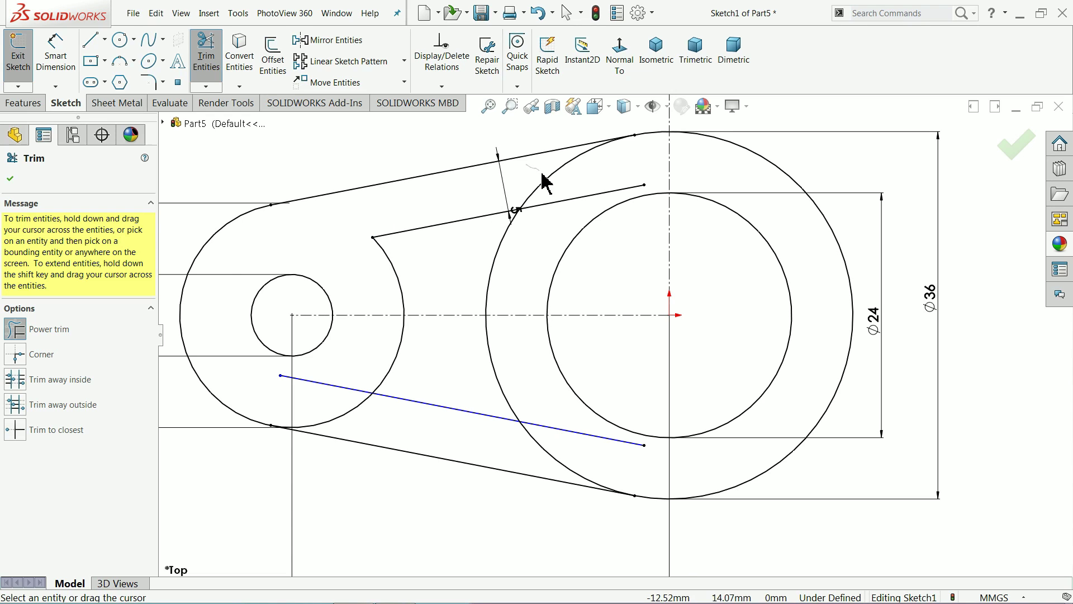
mouse_move(542, 175)
left_mouse_down()
mouse_move(568, 195)
mouse_move(564, 225)
left_mouse_up()
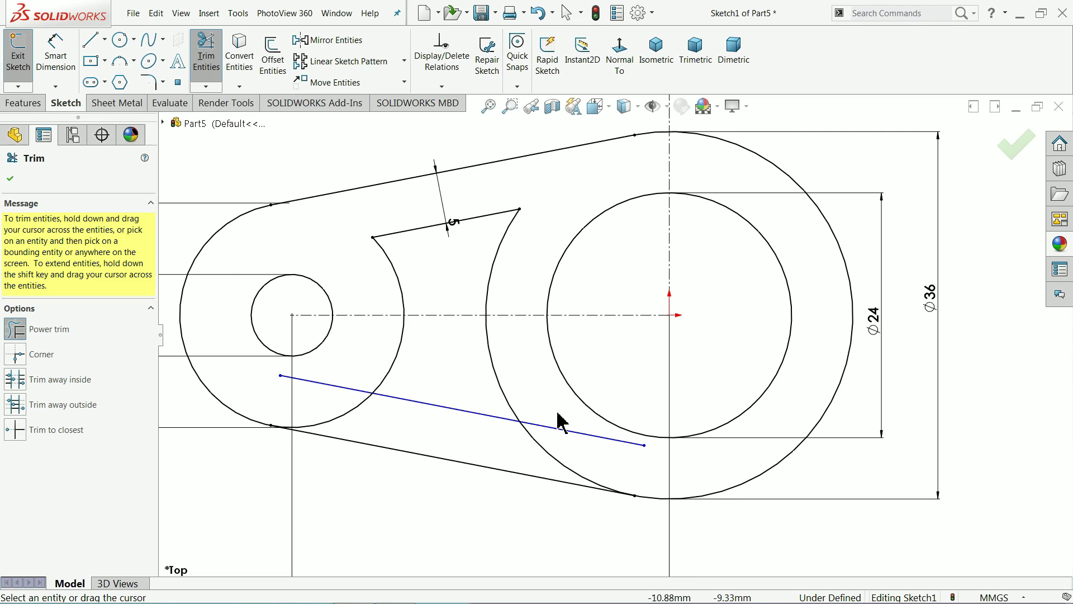
left_click_drag(553, 450, 556, 462)
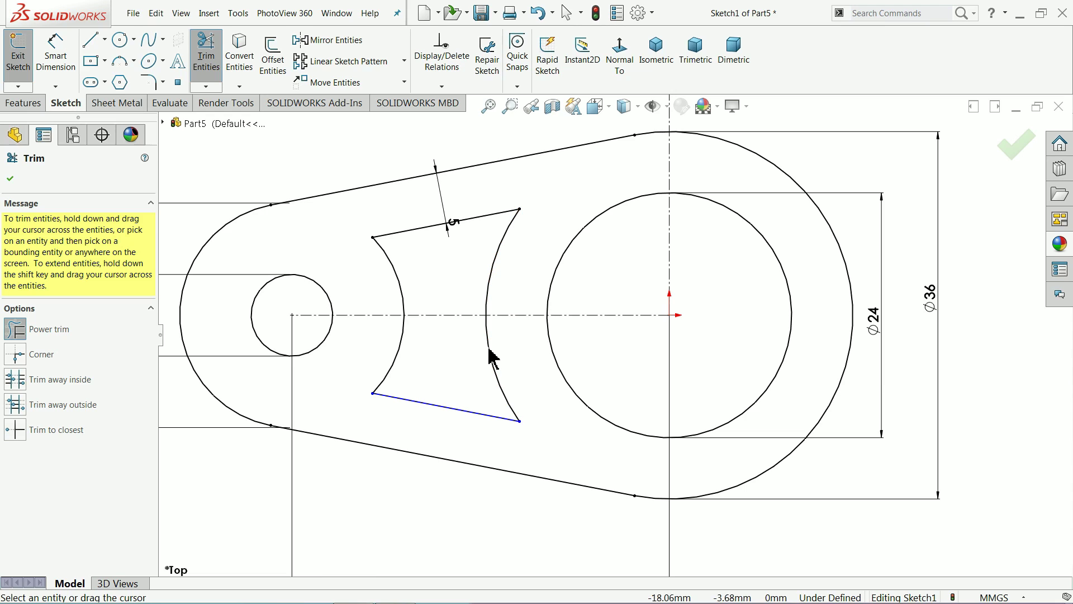
left_click(10, 180)
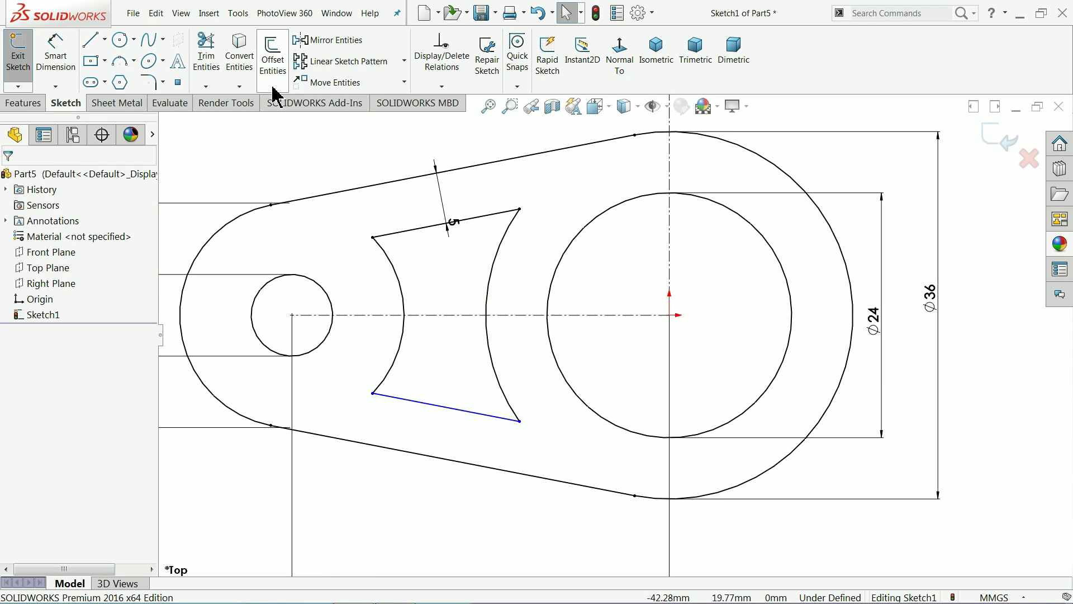
- Add a 5 mm distance between the slot's lower edge and the lower outer line
left_click(56, 59)
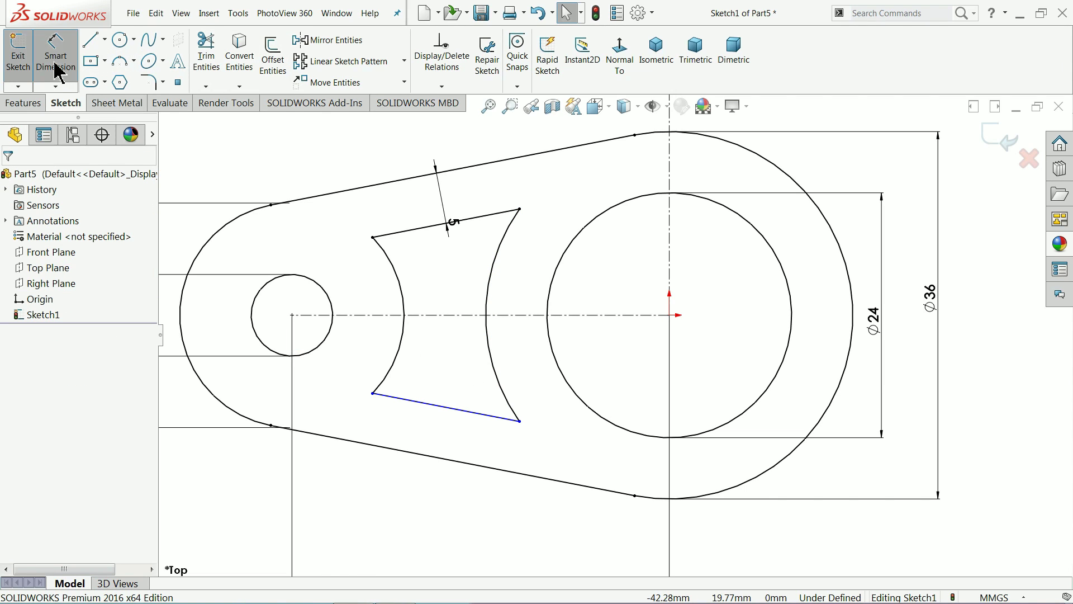
left_click(452, 416)
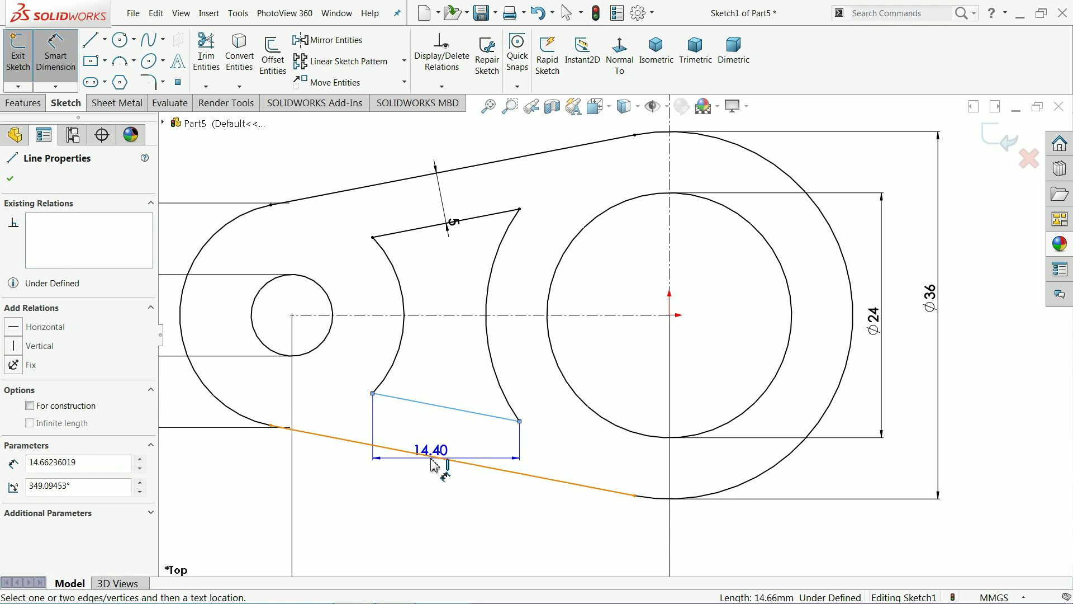
left_click(438, 457)
left_click(435, 434)
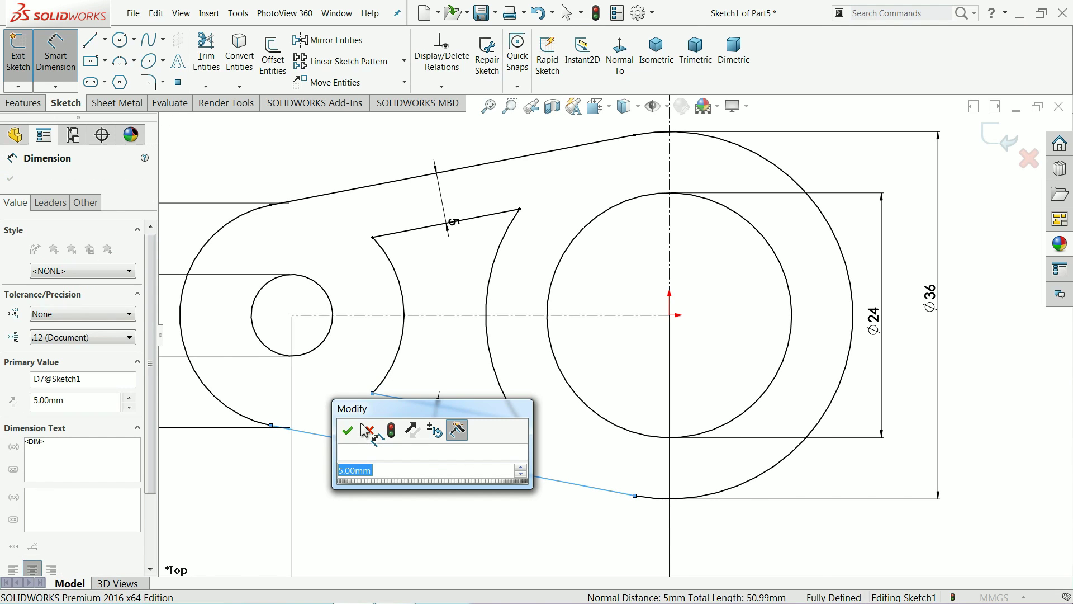
left_click(353, 439)
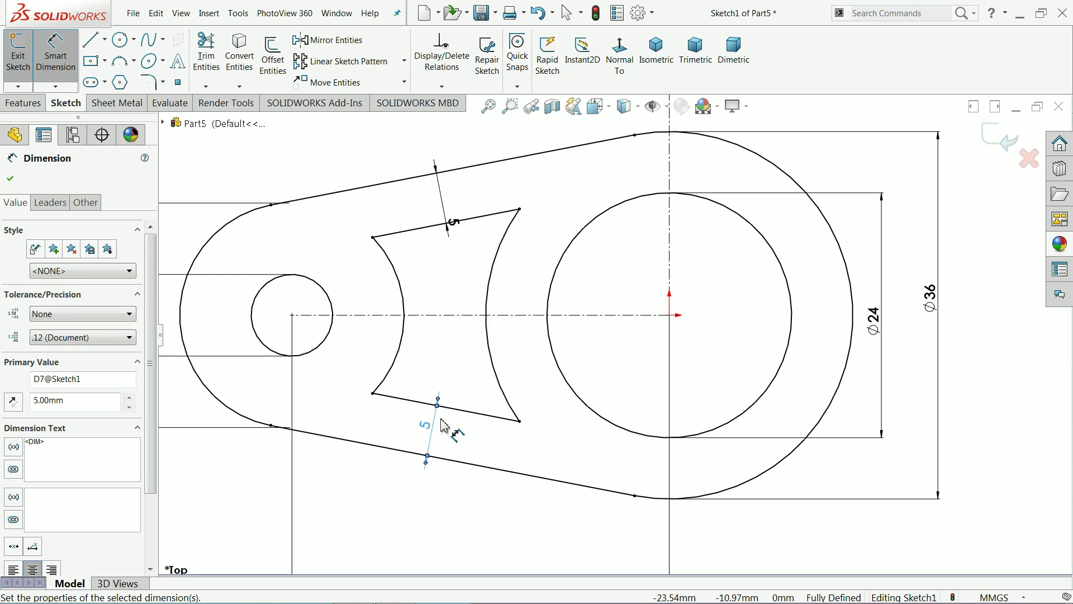
key("f")
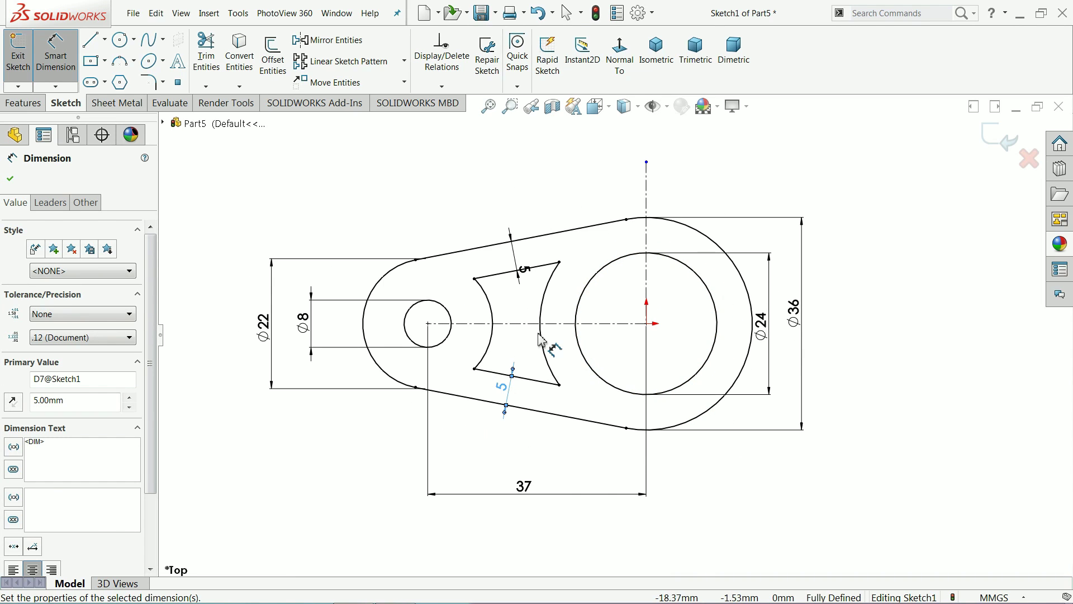
scroll(671, 329, "up", 3)
scroll(858, 318, "down", 2)
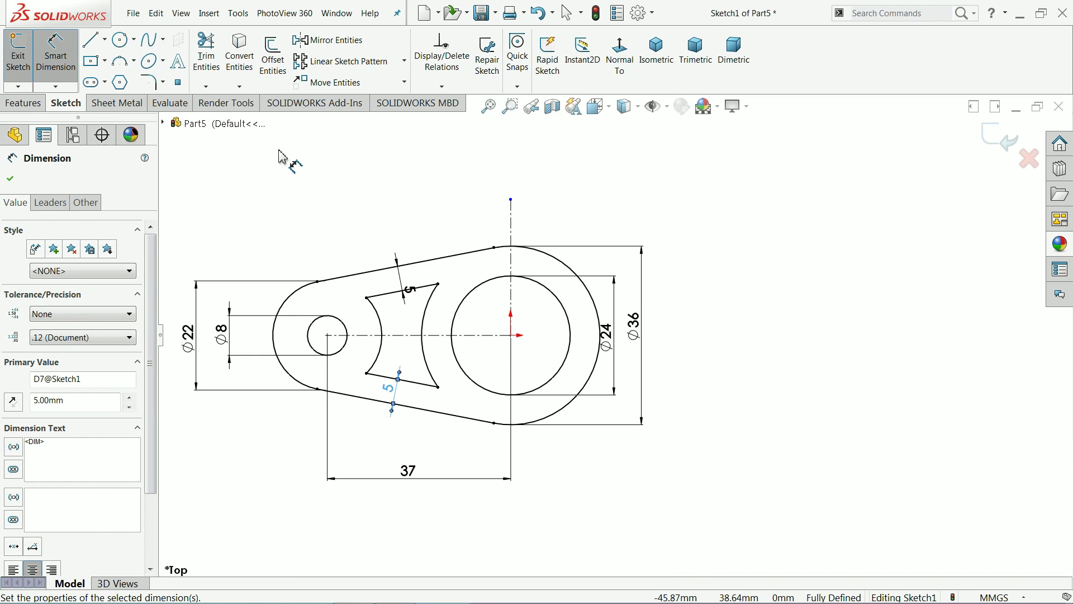
- Mirror the left lobe, small hole and slot about the vertical centreline
left_click(335, 41)
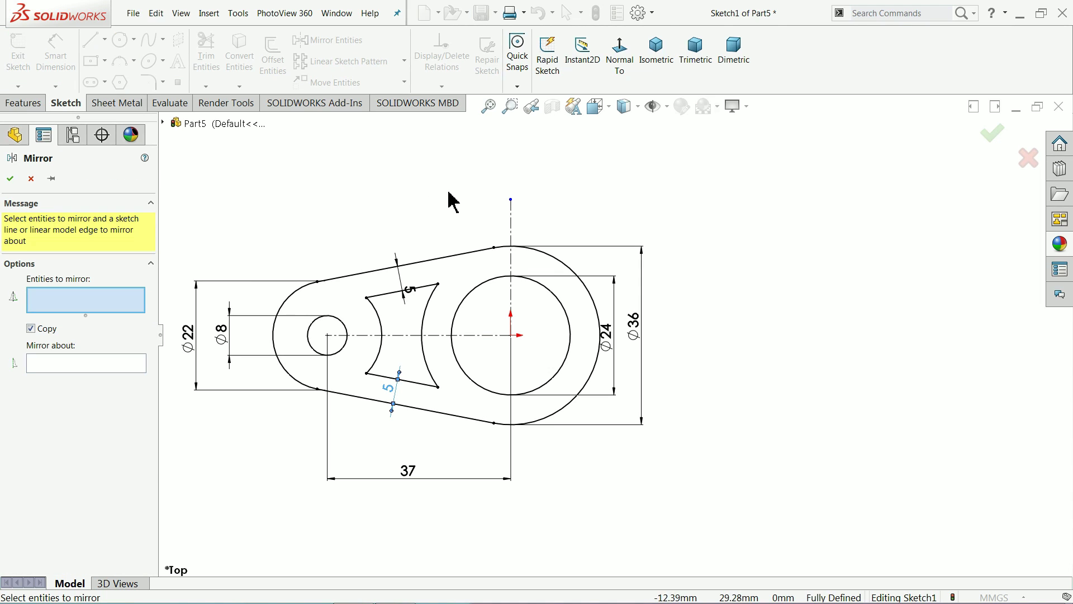
mouse_move(450, 191)
left_mouse_down()
mouse_move(383, 406)
mouse_move(241, 460)
left_mouse_up()
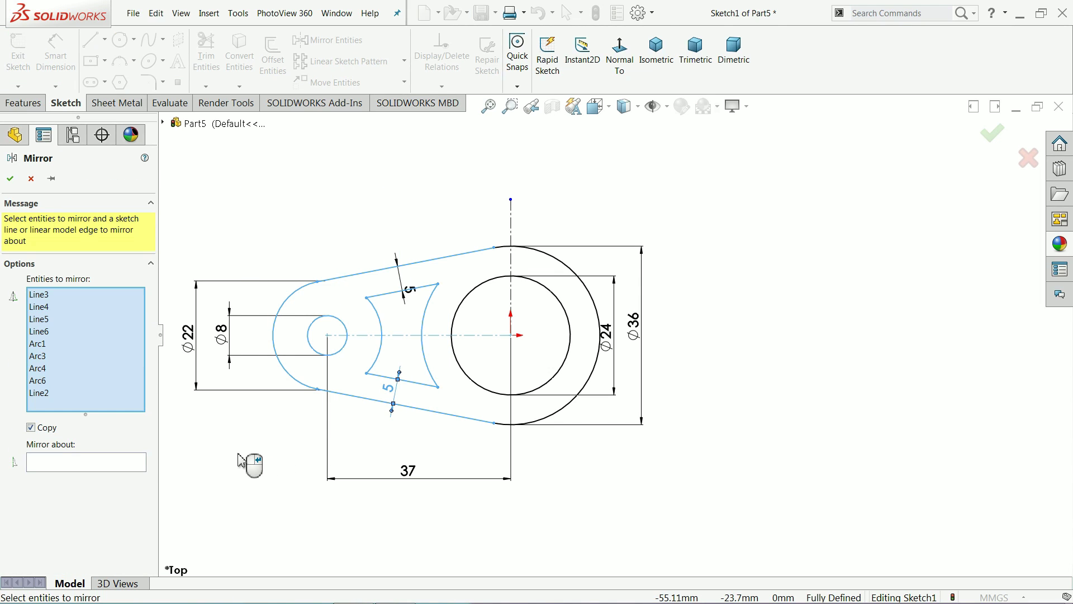
left_click(78, 468)
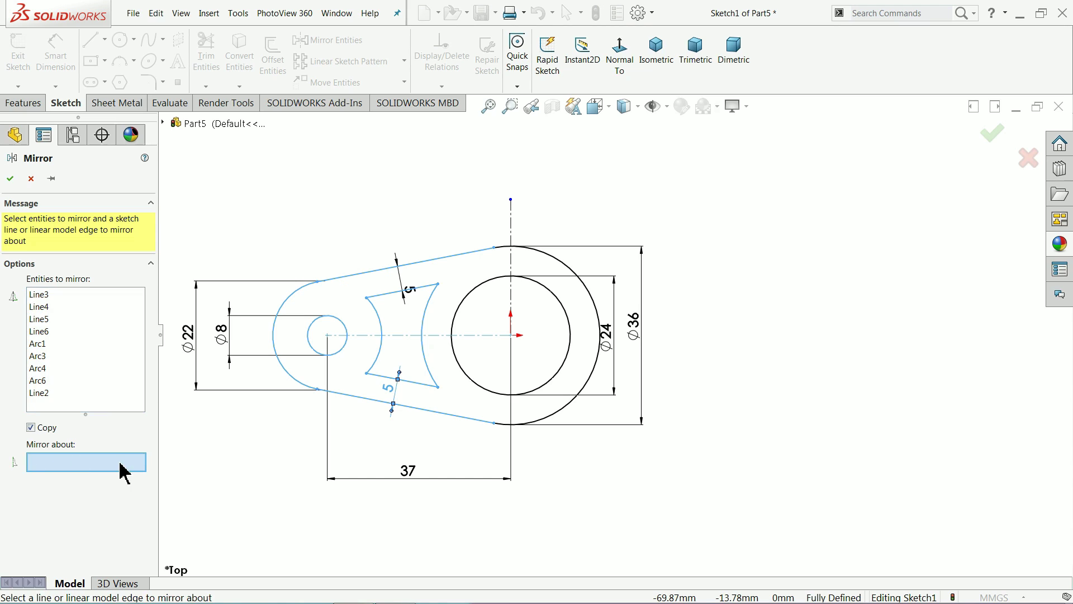
left_click(511, 231)
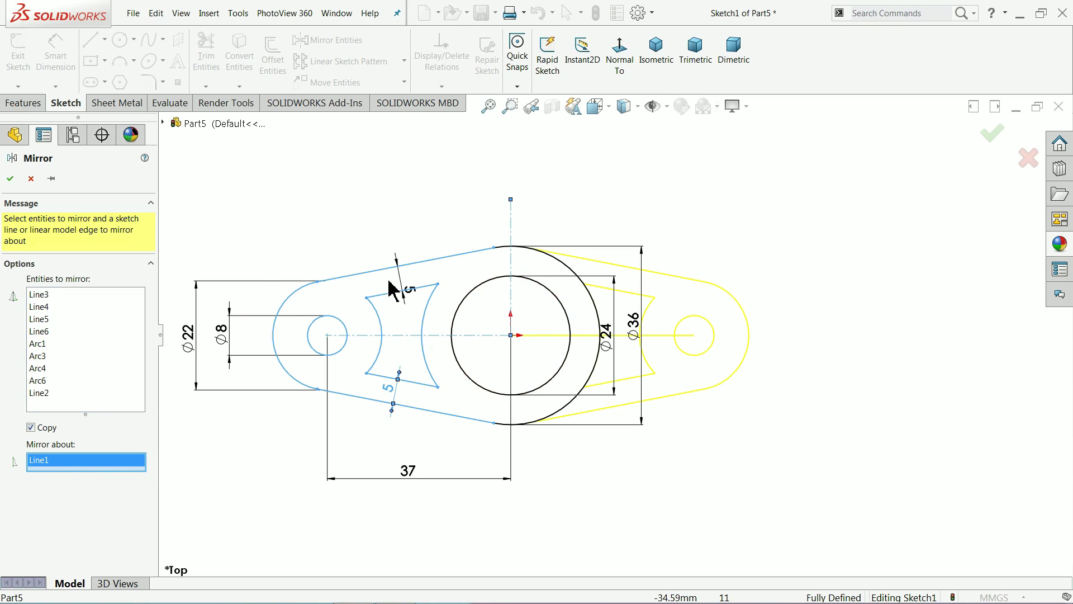
left_click(15, 180)
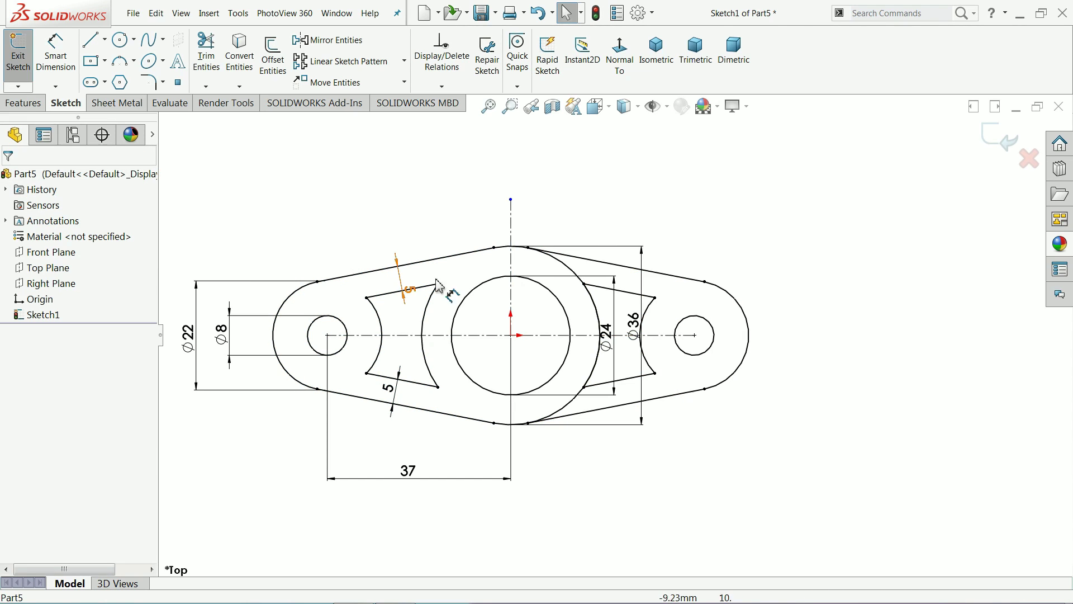
- Drag the ∅36 and ∅24 dimensions out to the right of the new right lobe
scroll(646, 336, "down", 3)
scroll(646, 335, "up", 2)
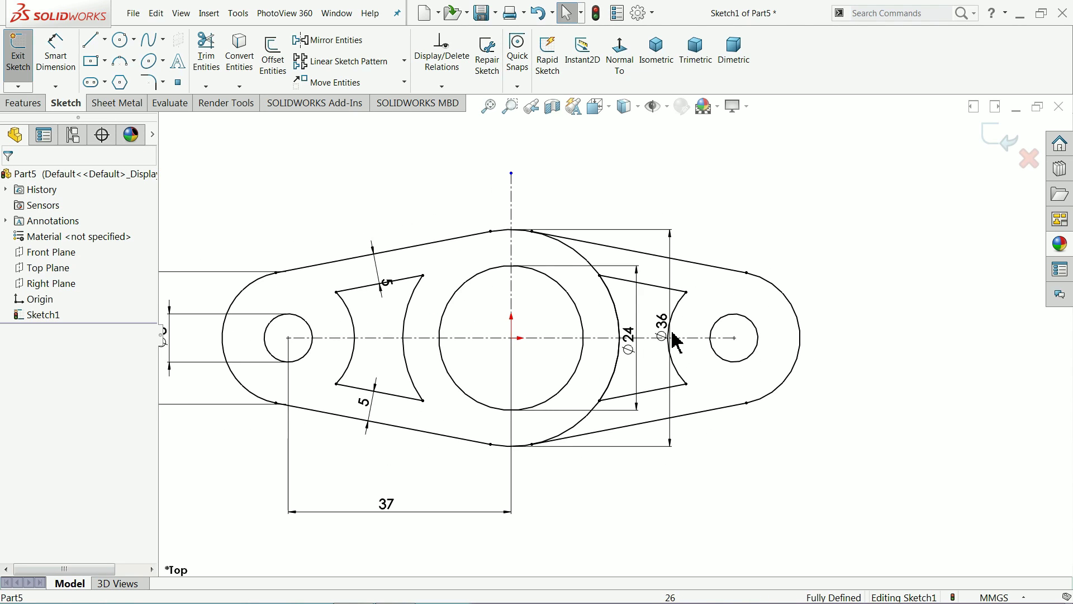
left_click_drag(673, 340, 949, 336)
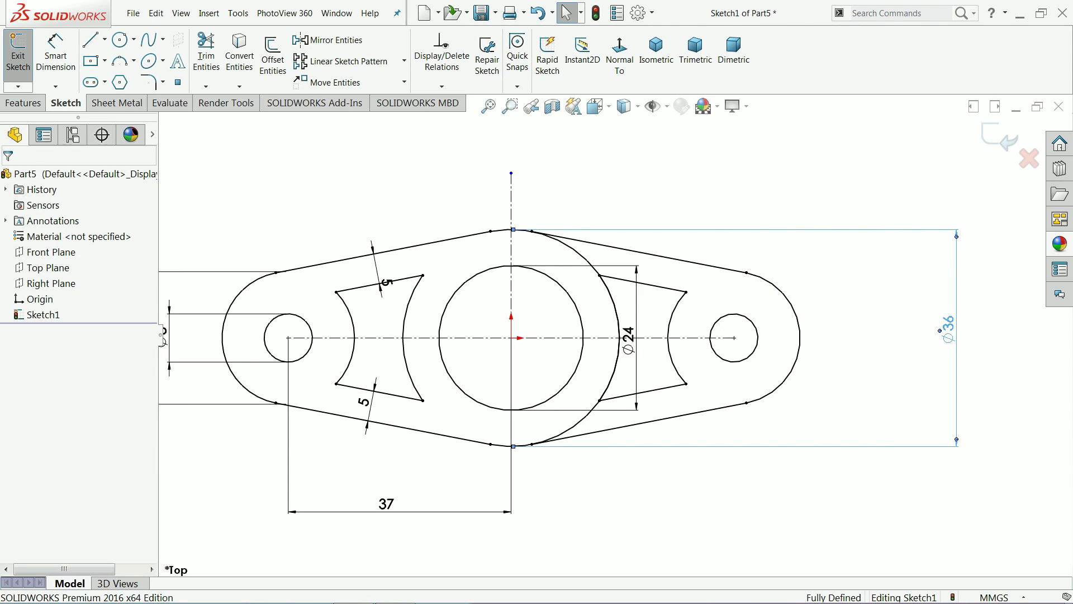
left_click_drag(628, 338, 886, 350)
key("f")
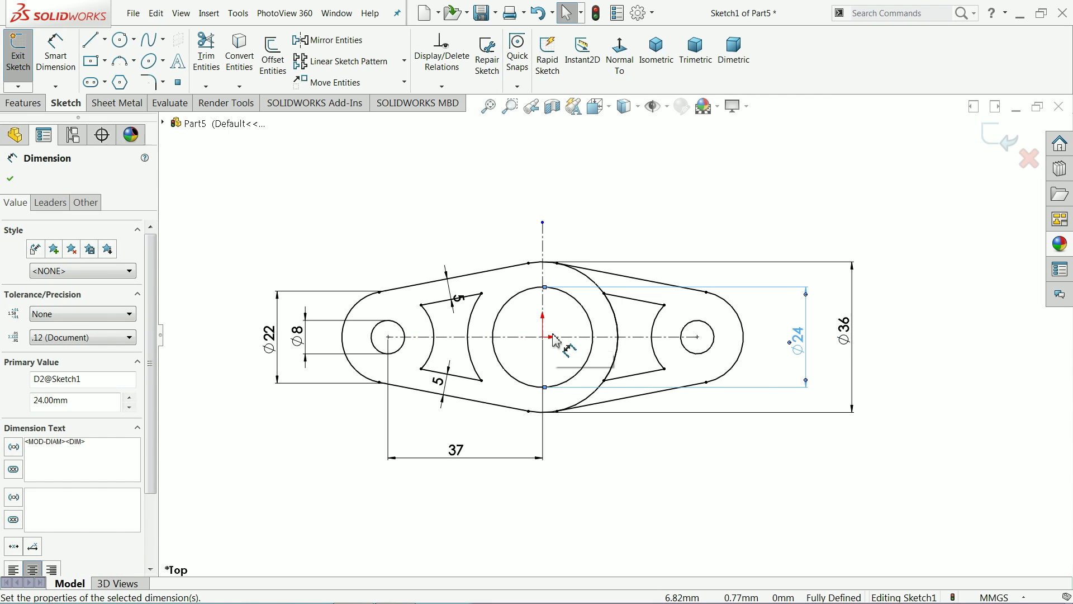
left_click(469, 225)
- Trim away the big circle's upper and lower leftover arcs on the right side
scroll(491, 358, "down", 2)
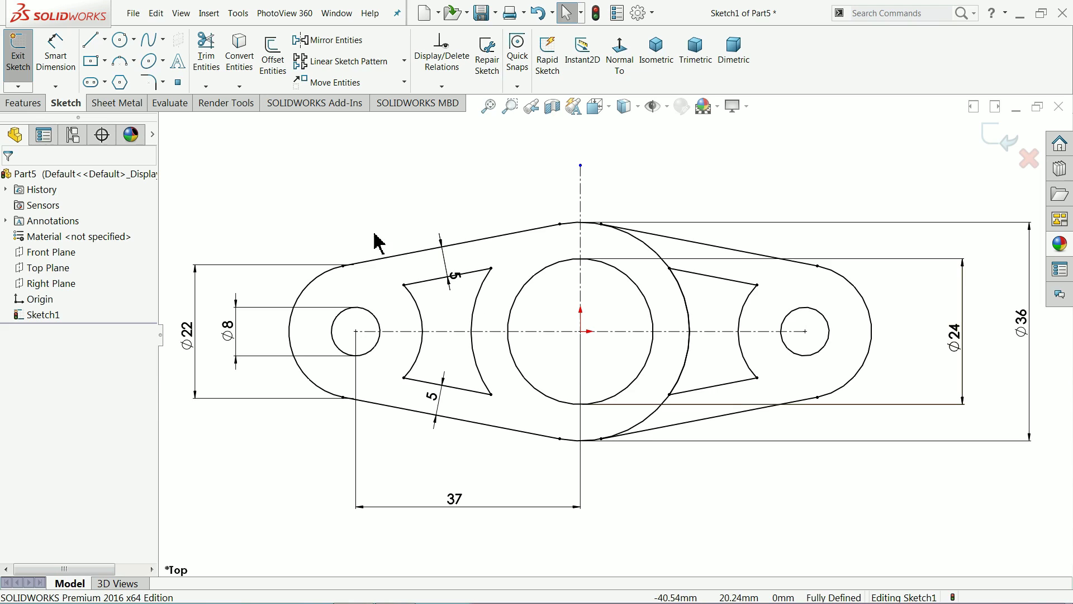
left_click(214, 66)
scroll(663, 327, "down", 2)
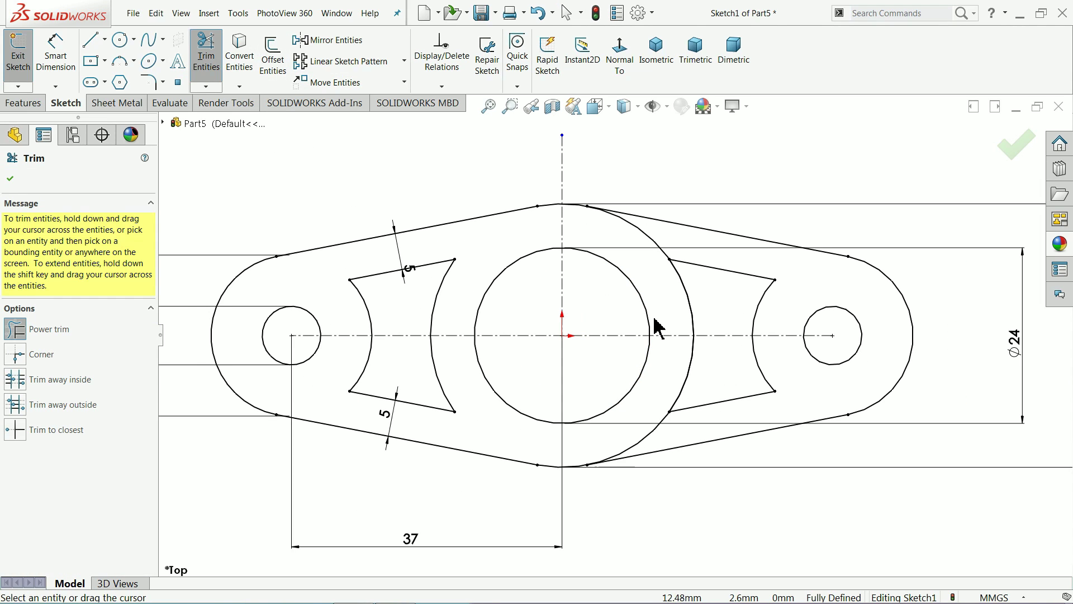
left_click_drag(638, 236, 653, 234)
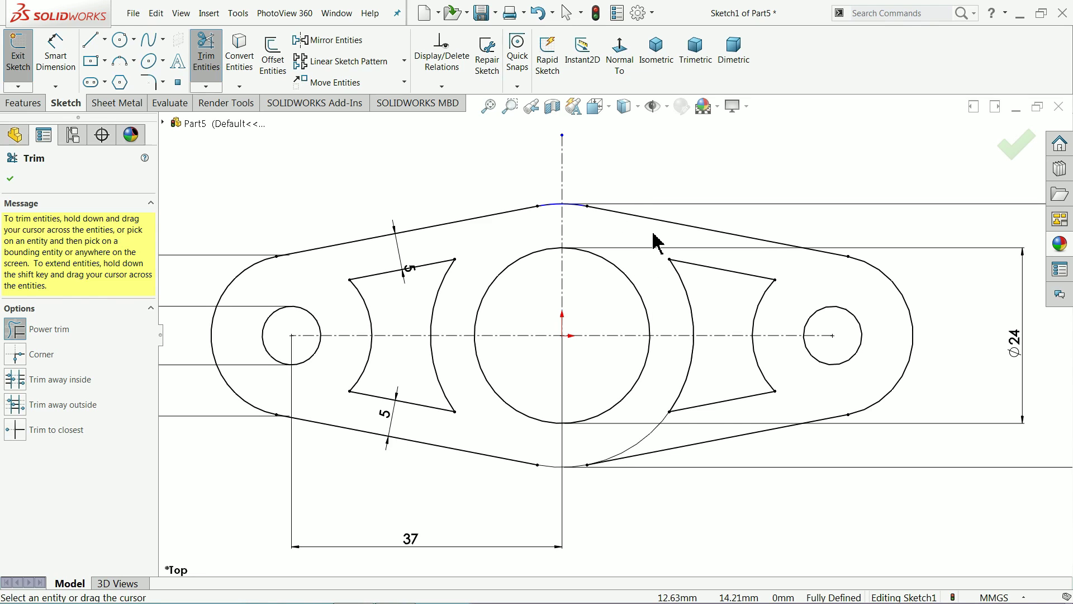
left_click_drag(634, 435, 657, 439)
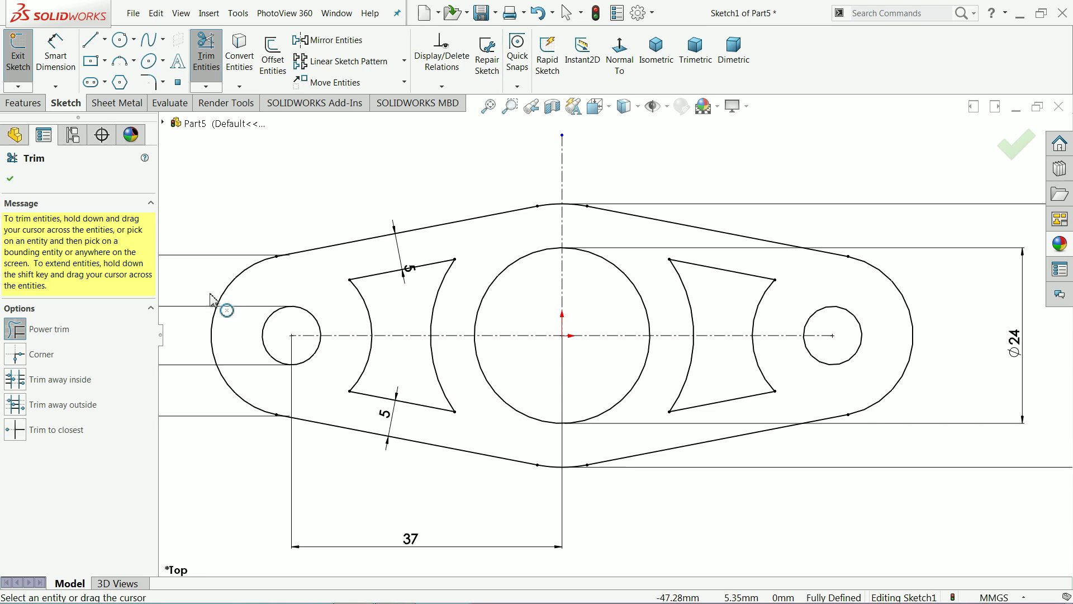
left_click(10, 179)
- Extrude the sketch region mid-plane as a boss with 5 mm depth
left_click(17, 103)
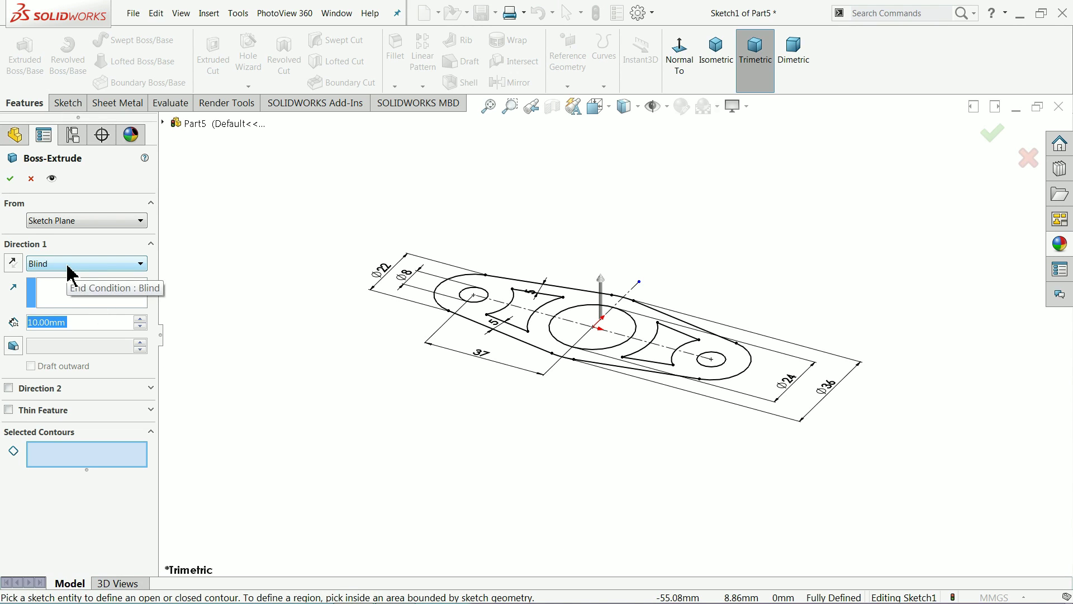
left_click(68, 266)
left_click(130, 343)
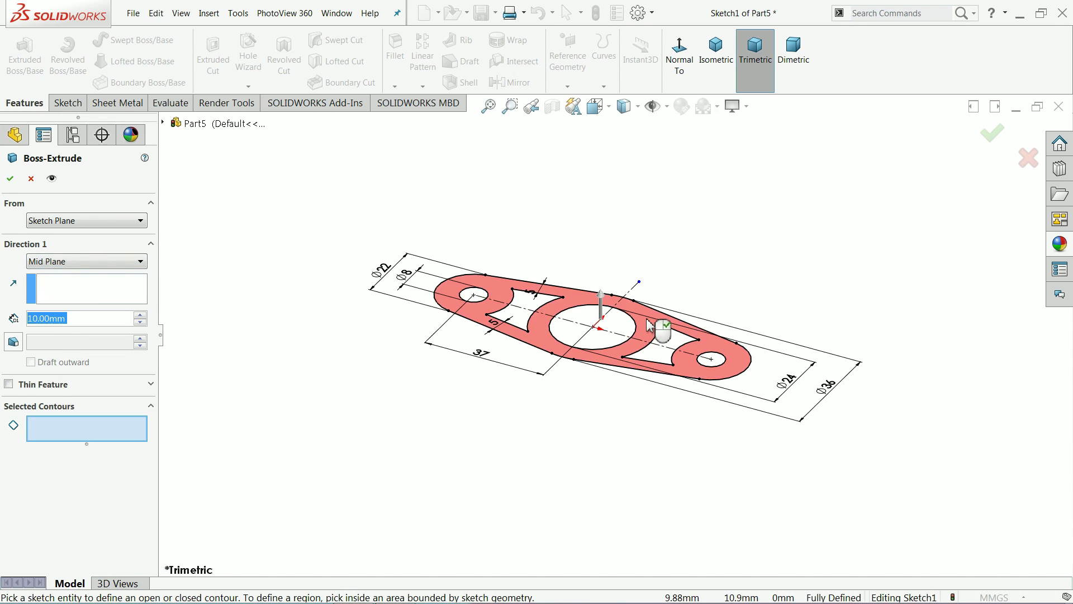
scroll(627, 341, "down", 3)
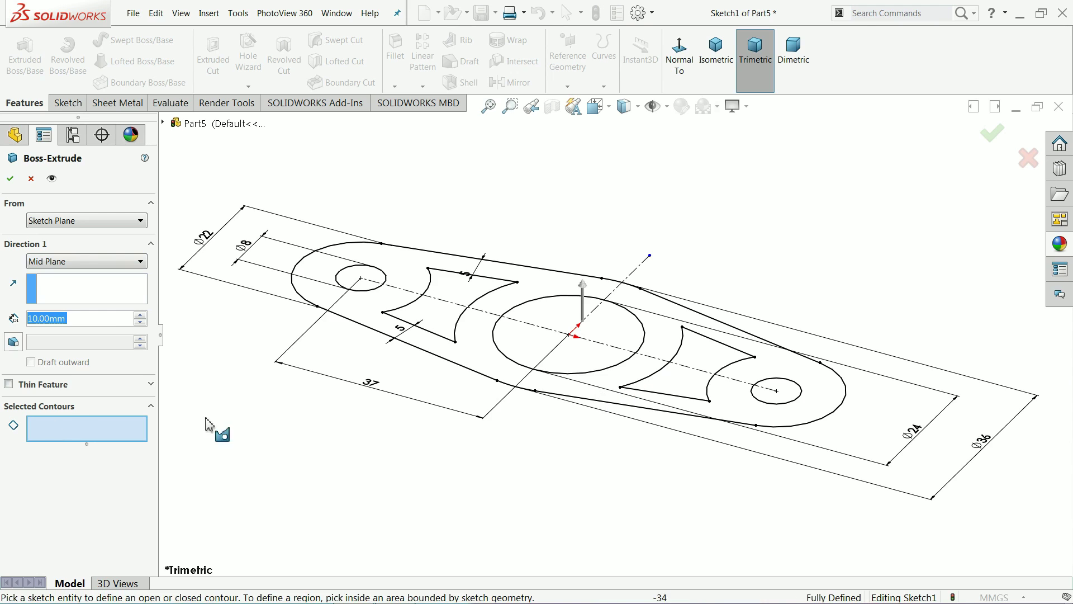
left_click(569, 396)
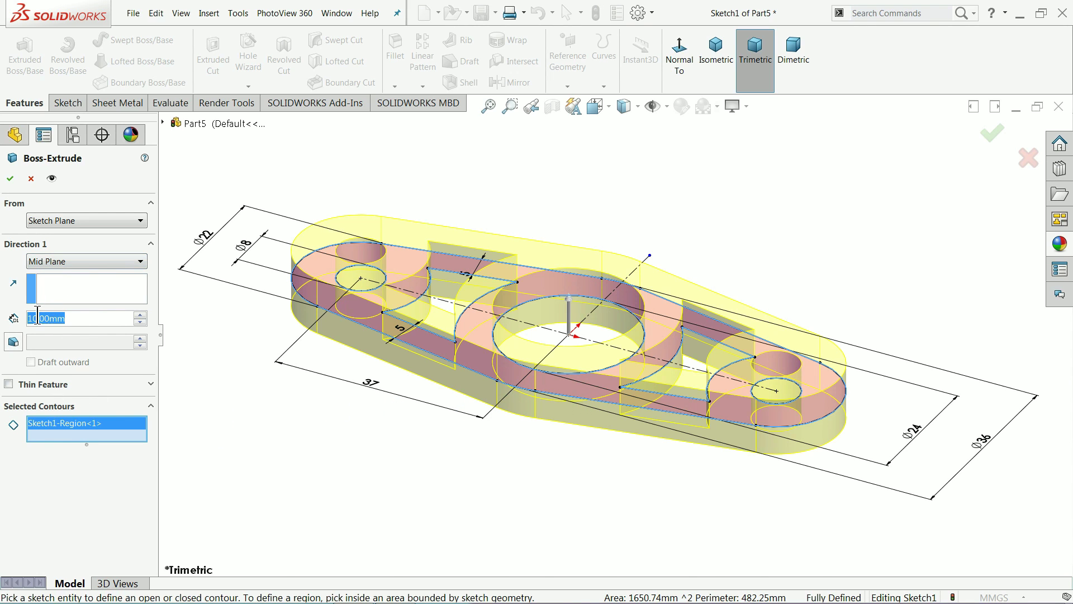
type("5")
key("Return")
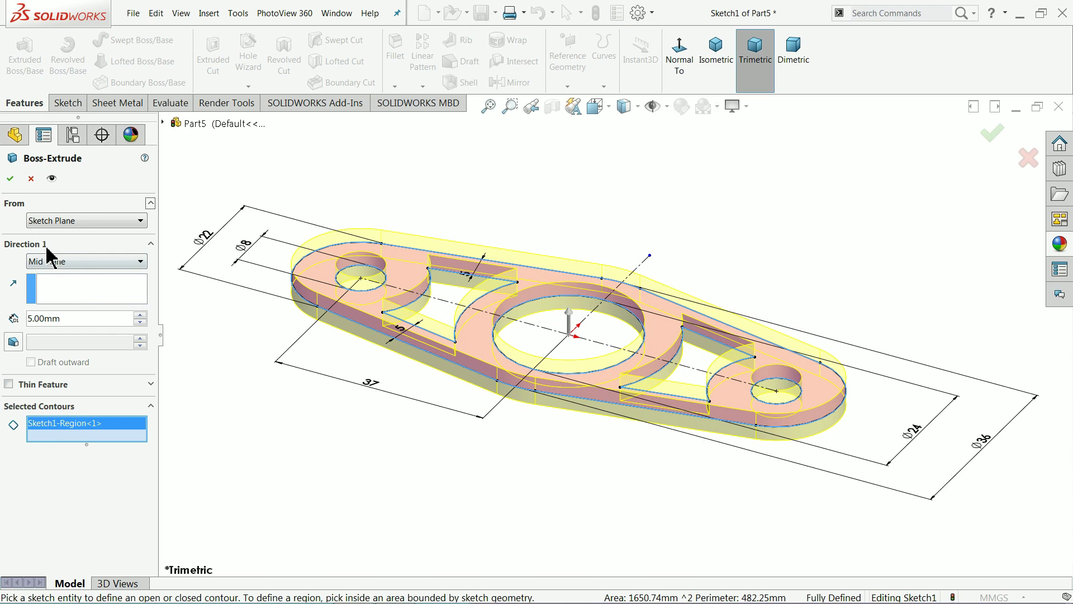
left_click(9, 180)
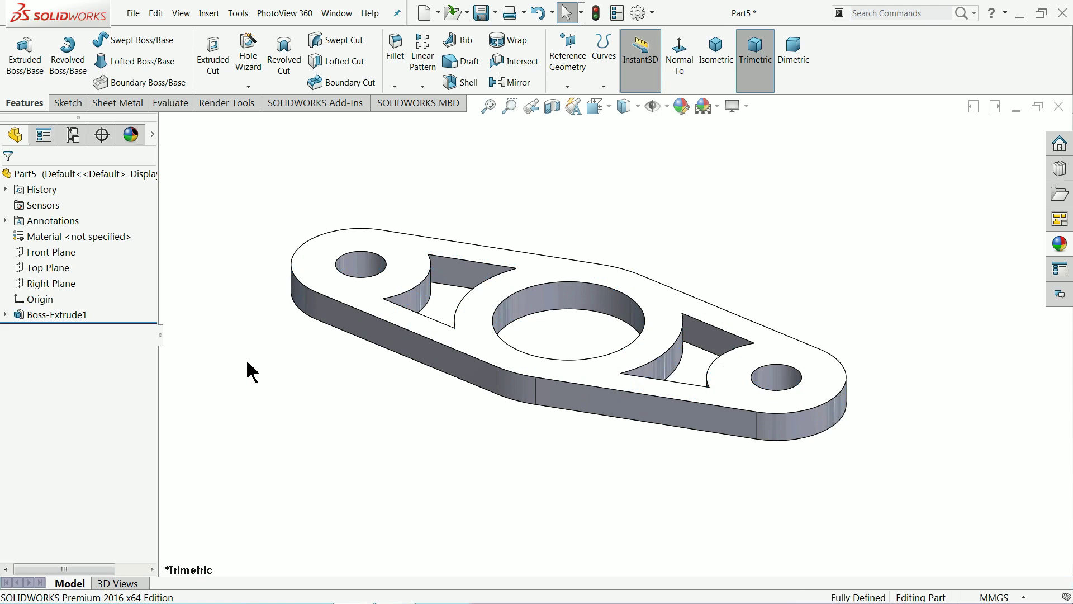
- Apply polished steel to the plate, trying brushed and satin stainless steel finishes along the way
middle_click_drag(246, 367, 264, 384)
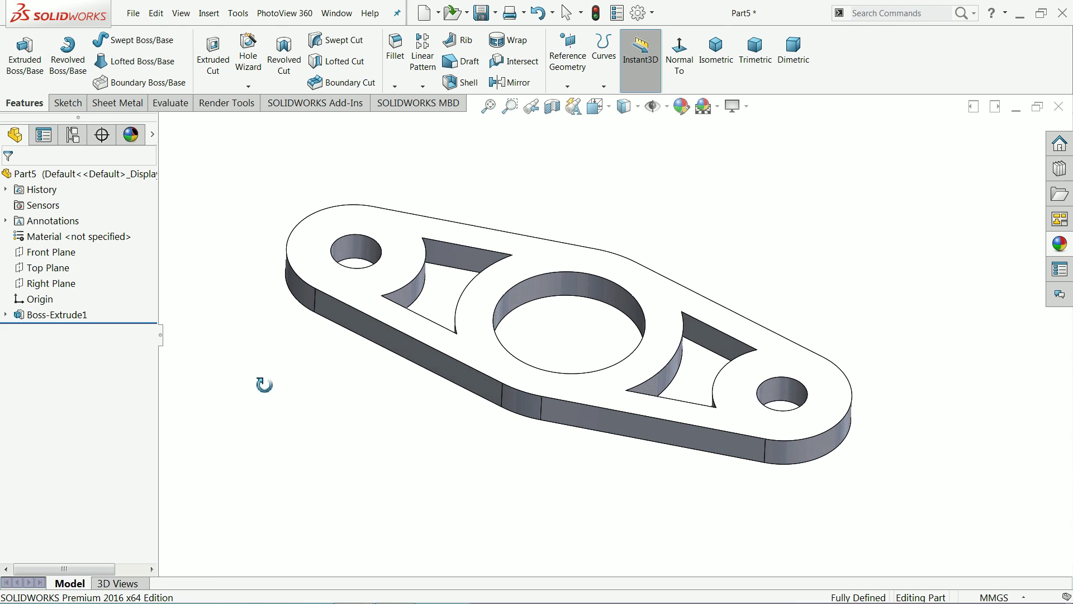
left_click(144, 178)
left_click(1060, 244)
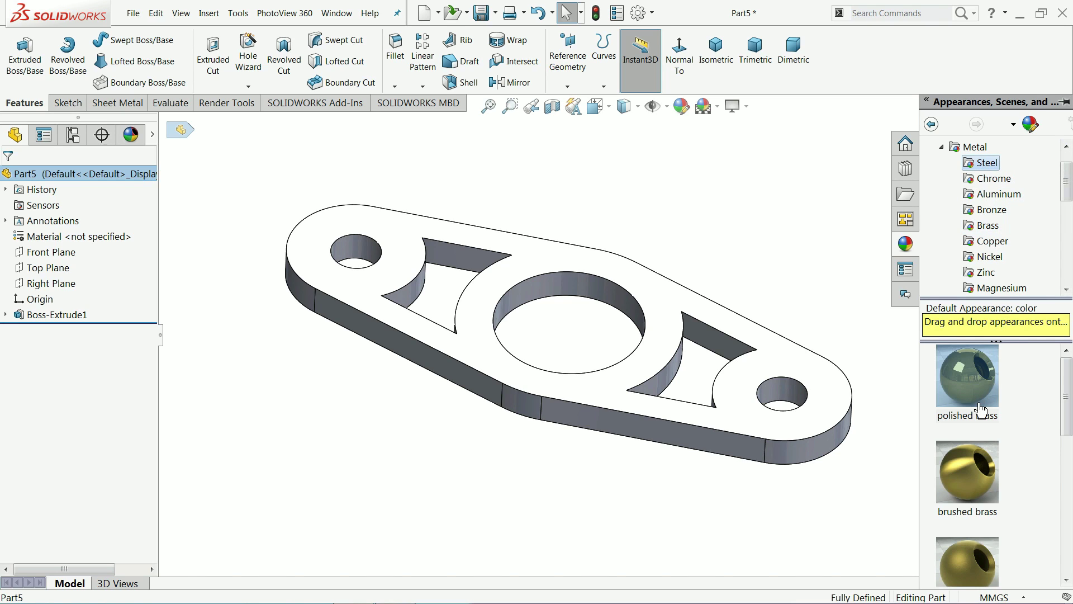
left_click_drag(982, 409, 778, 379)
mouse_move(779, 379)
middle_mouse_down()
mouse_move(767, 324)
mouse_move(682, 321)
mouse_move(762, 312)
mouse_move(774, 364)
mouse_move(784, 361)
mouse_move(769, 353)
middle_mouse_up()
double_click(966, 478)
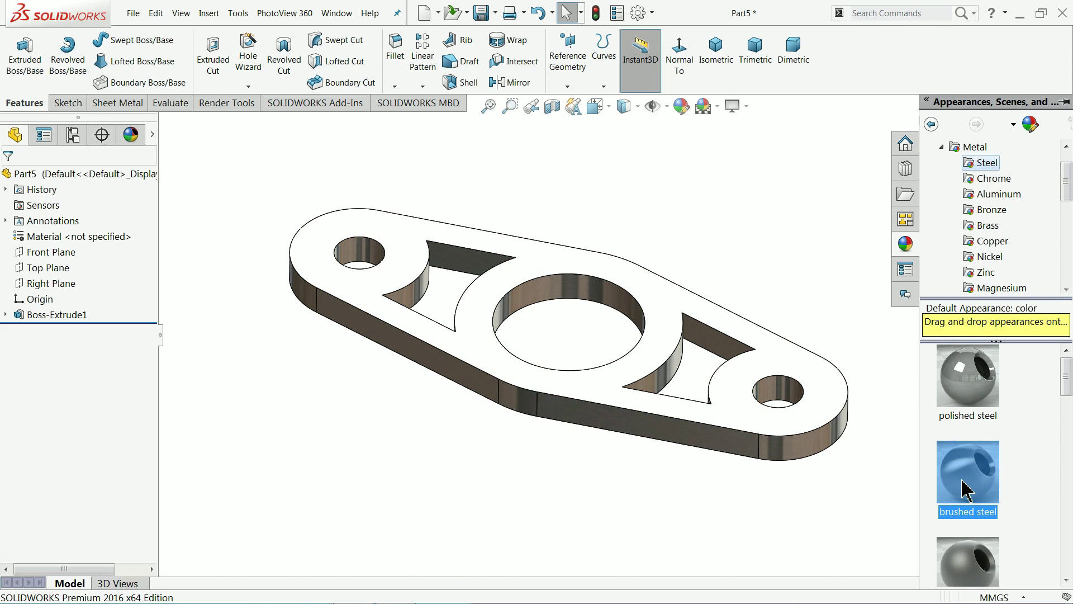
double_click(982, 562)
double_click(973, 360)
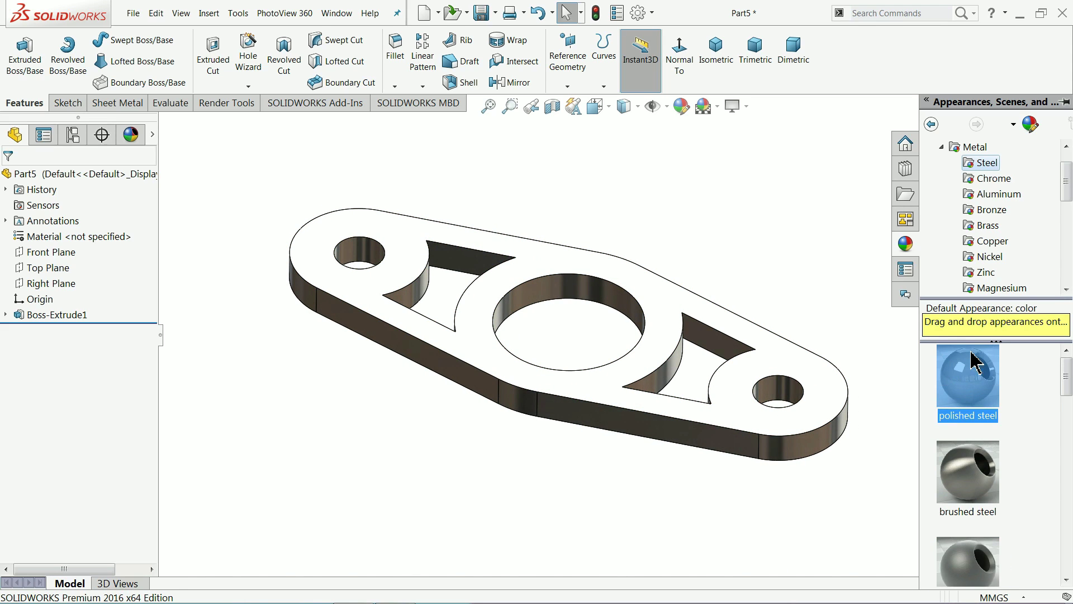
- Apply polished nickel to the part and orbit it to show the plate thickness
scroll(625, 331, "down", 1)
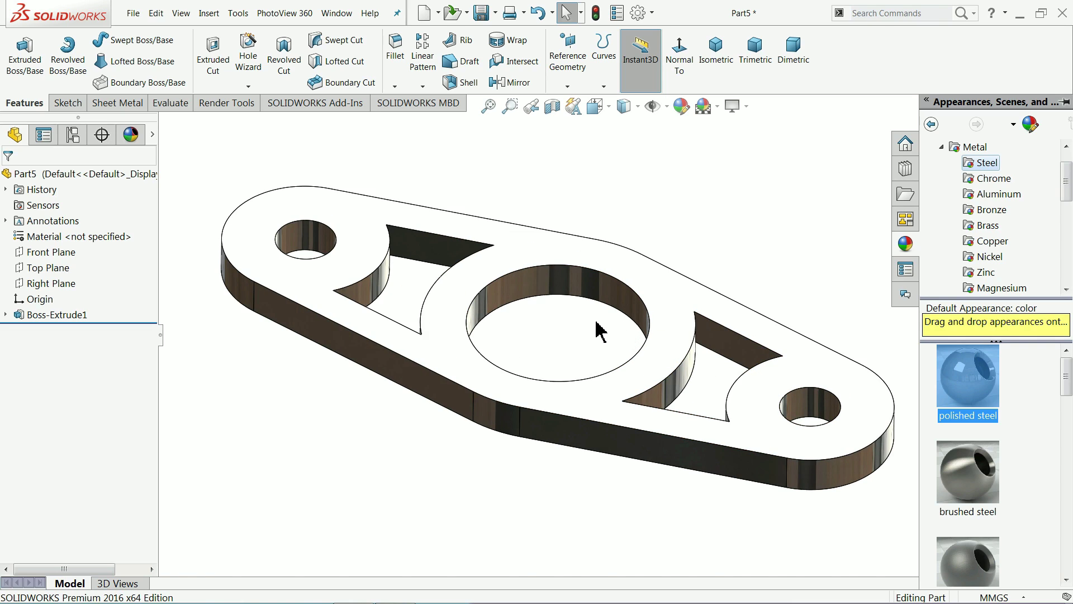
middle_click_drag(598, 329, 582, 315)
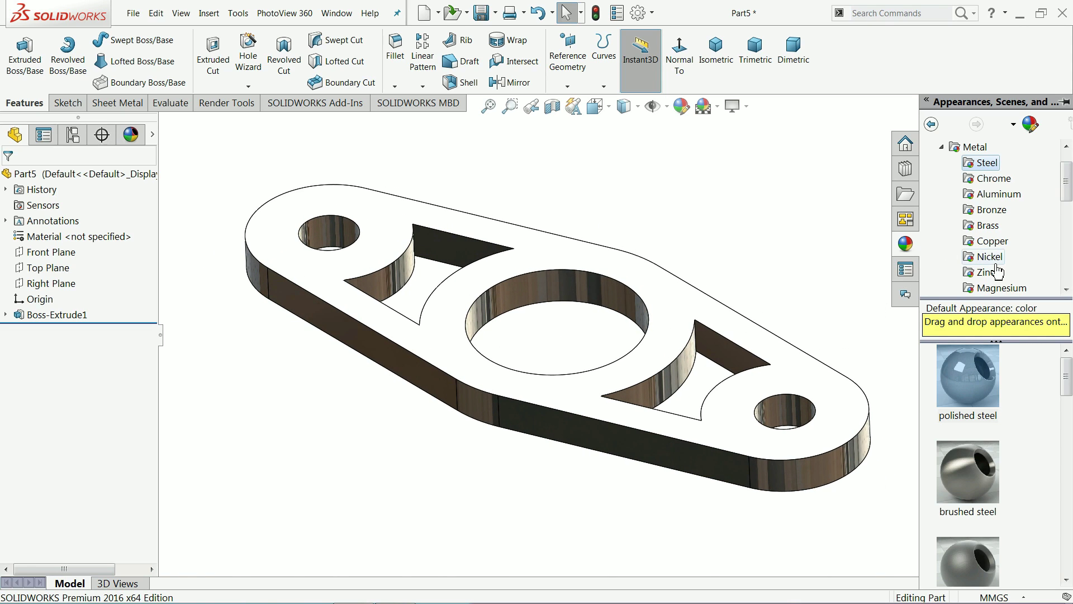
left_click(989, 257)
double_click(969, 398)
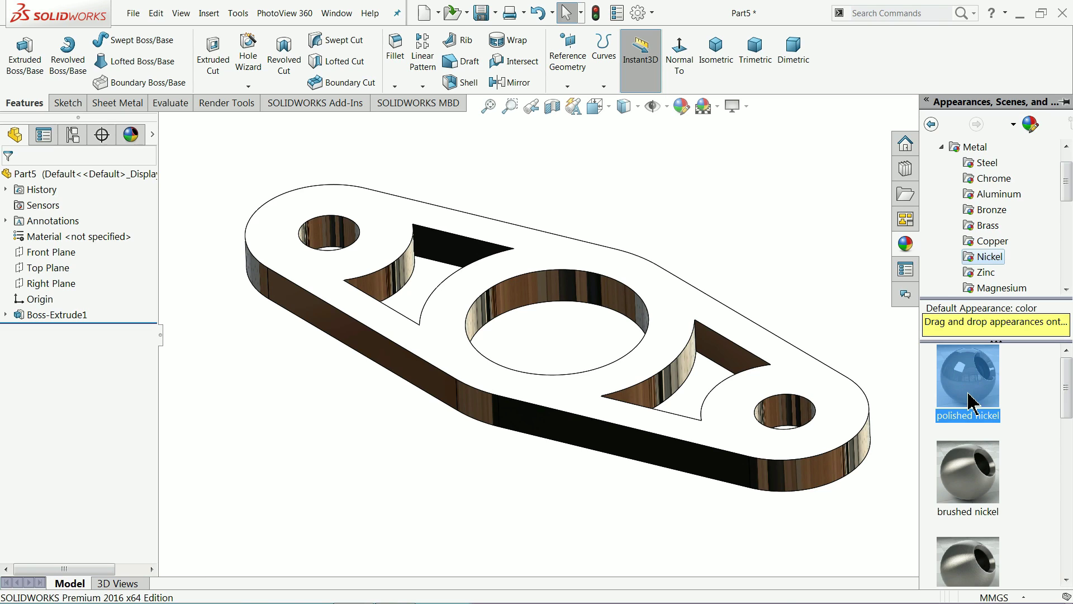
left_click(1000, 164)
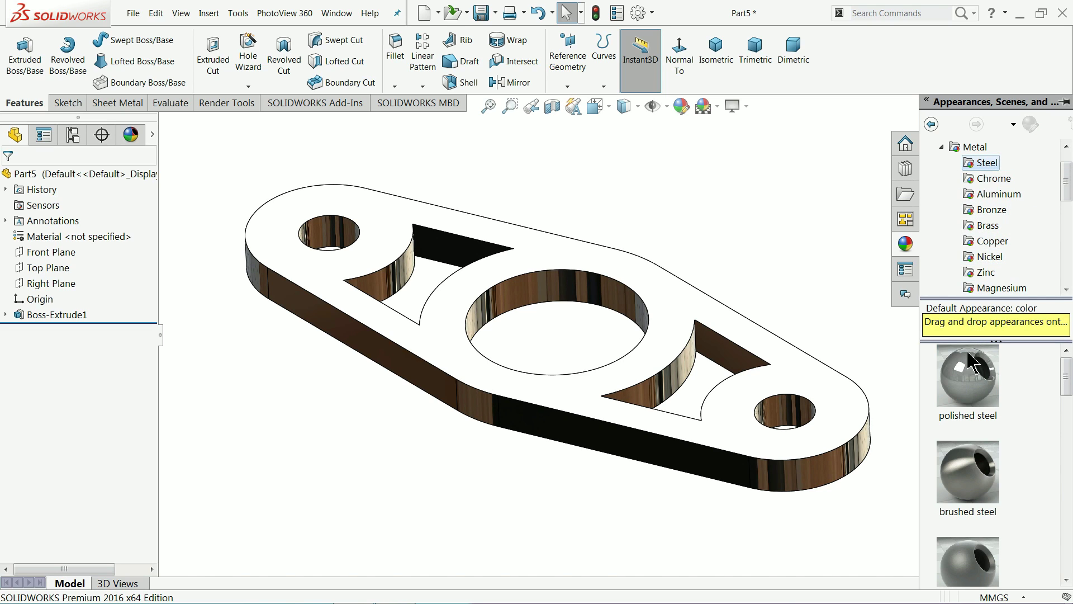
mouse_move(779, 249)
middle_mouse_down()
mouse_move(750, 249)
mouse_move(747, 225)
mouse_move(729, 273)
mouse_move(743, 232)
mouse_move(556, 383)
mouse_move(590, 194)
mouse_move(577, 167)
middle_mouse_up()
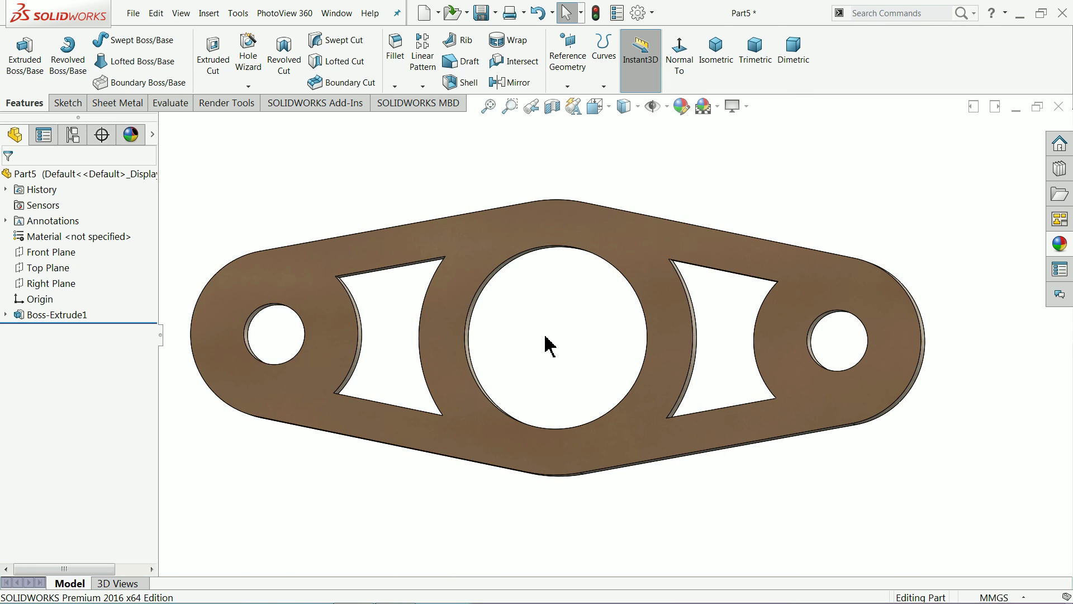
middle_click_drag(545, 336, 229, 238)
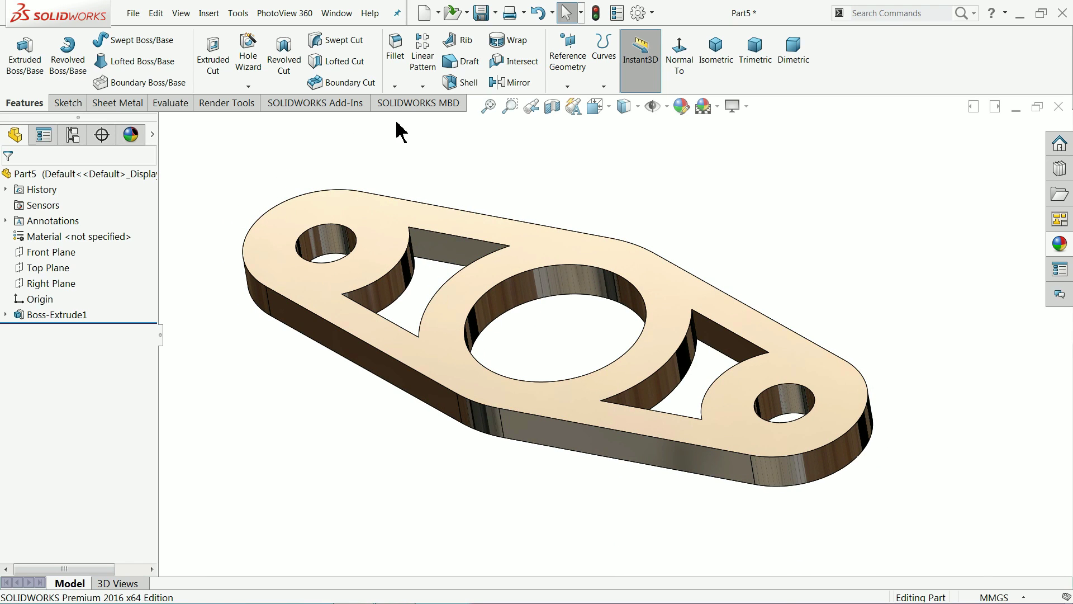
- Fillet all connected internal edges of both curved cutouts with a 4 mm radius
left_click(397, 76)
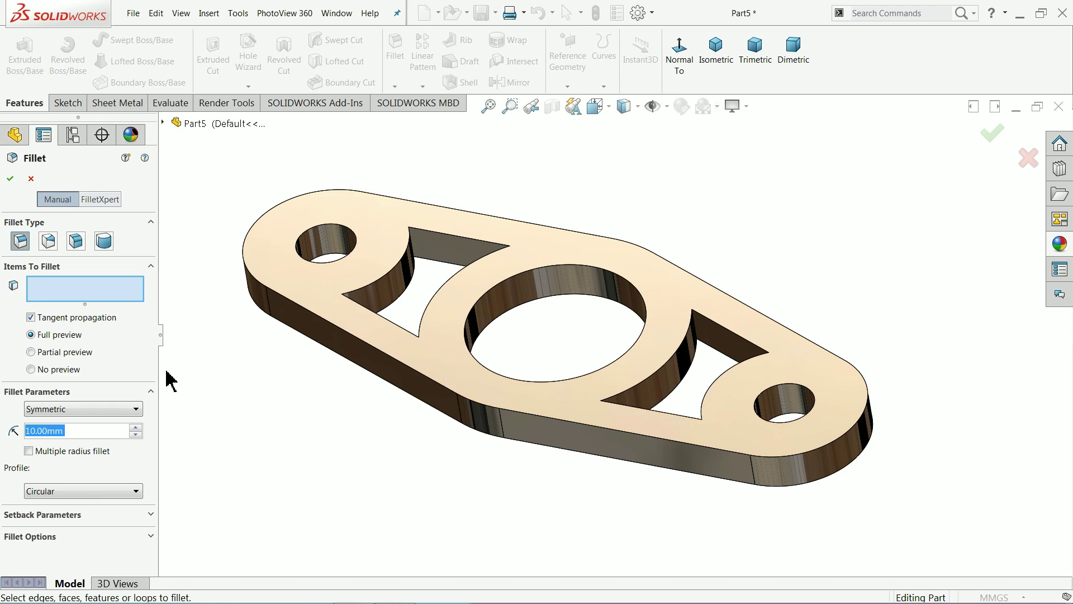
type("4")
key("Return")
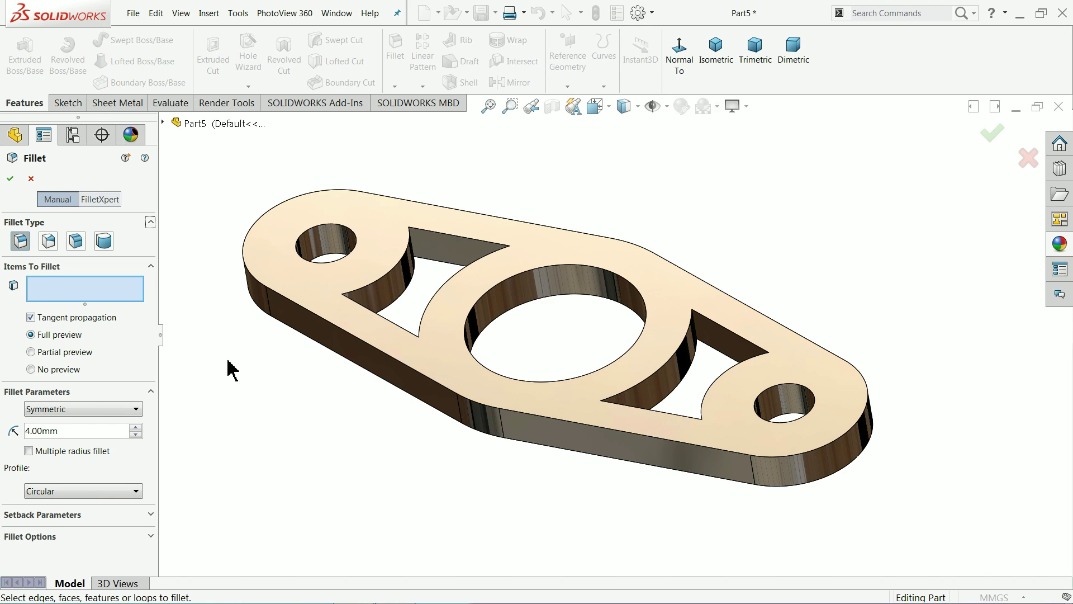
left_click(412, 252)
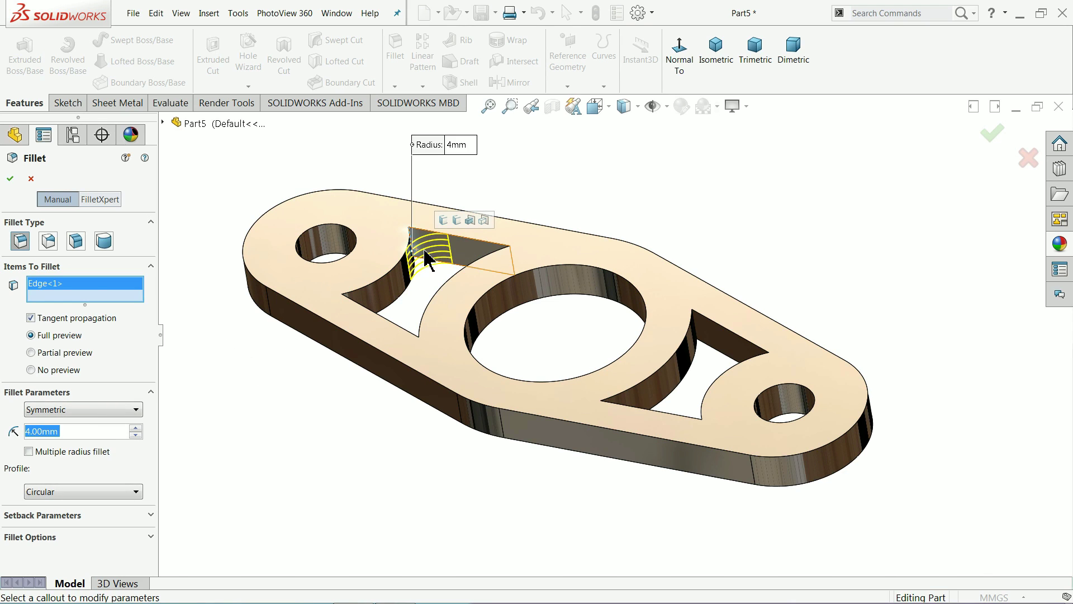
left_click(456, 222)
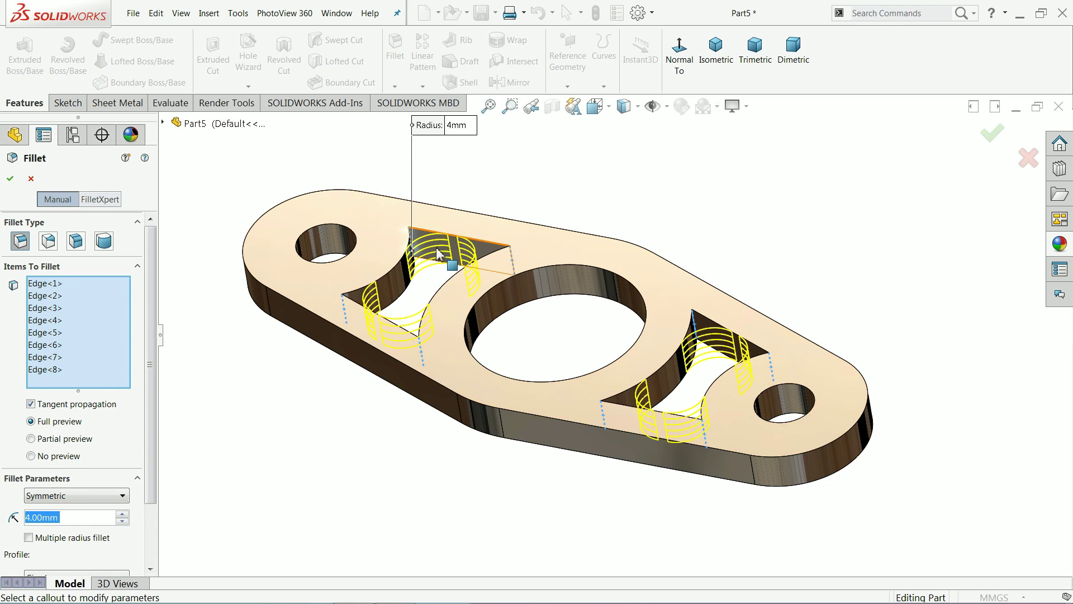
left_click(10, 178)
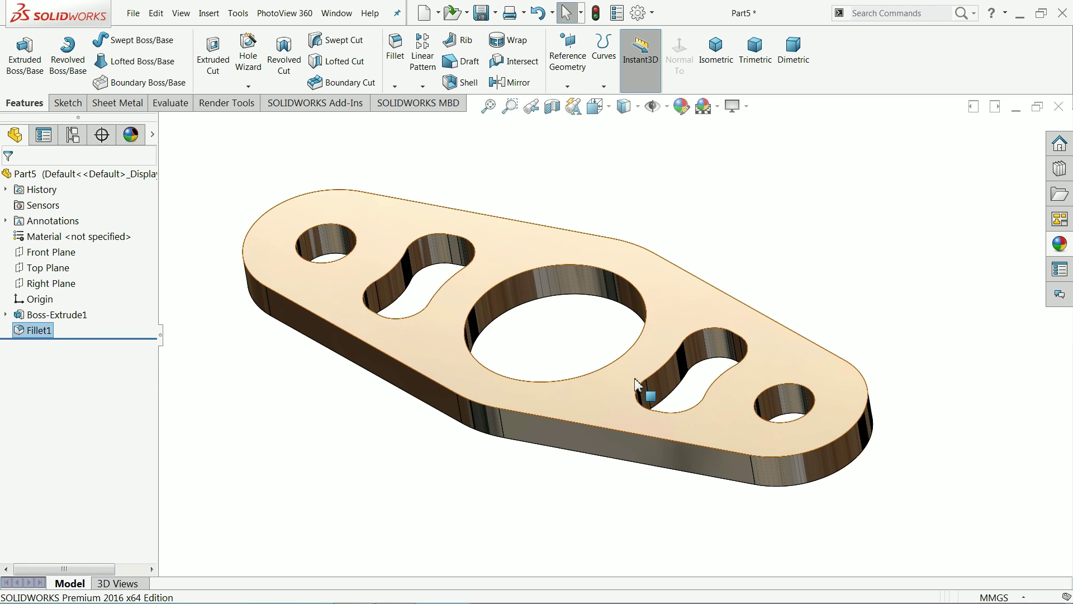
middle_click_drag(521, 323, 530, 311)
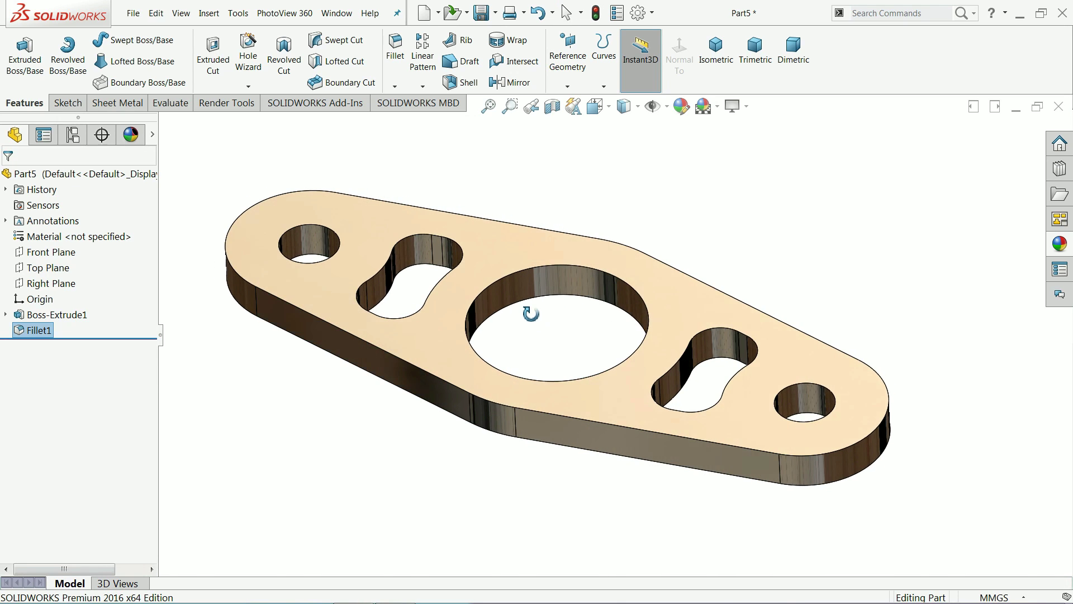
- Chamfer the top edges of both small end holes 1 mm at 45°
left_click(394, 86)
left_click(407, 116)
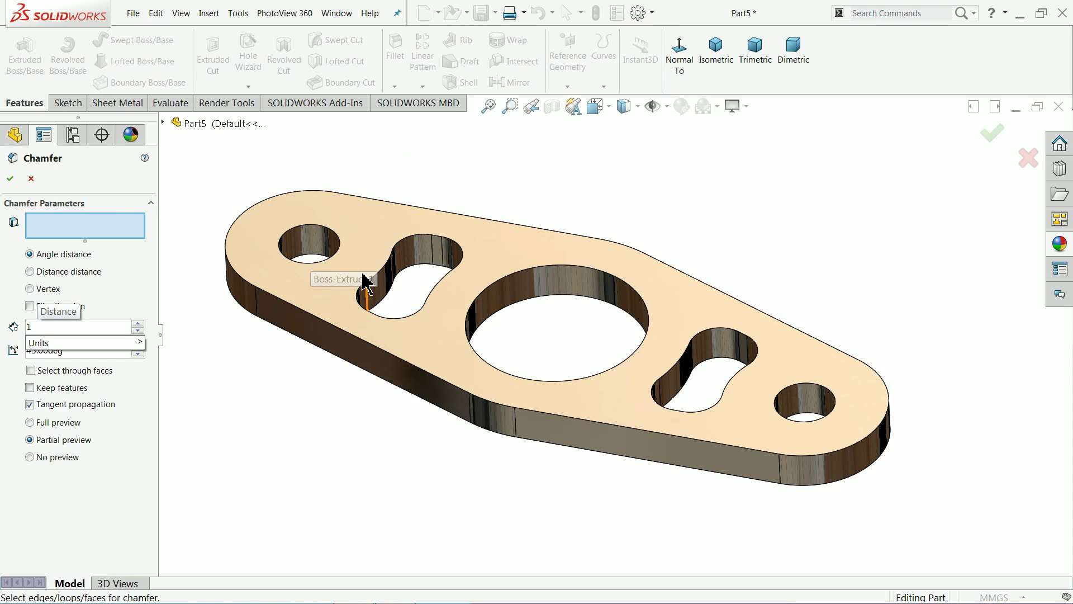
left_click(328, 261)
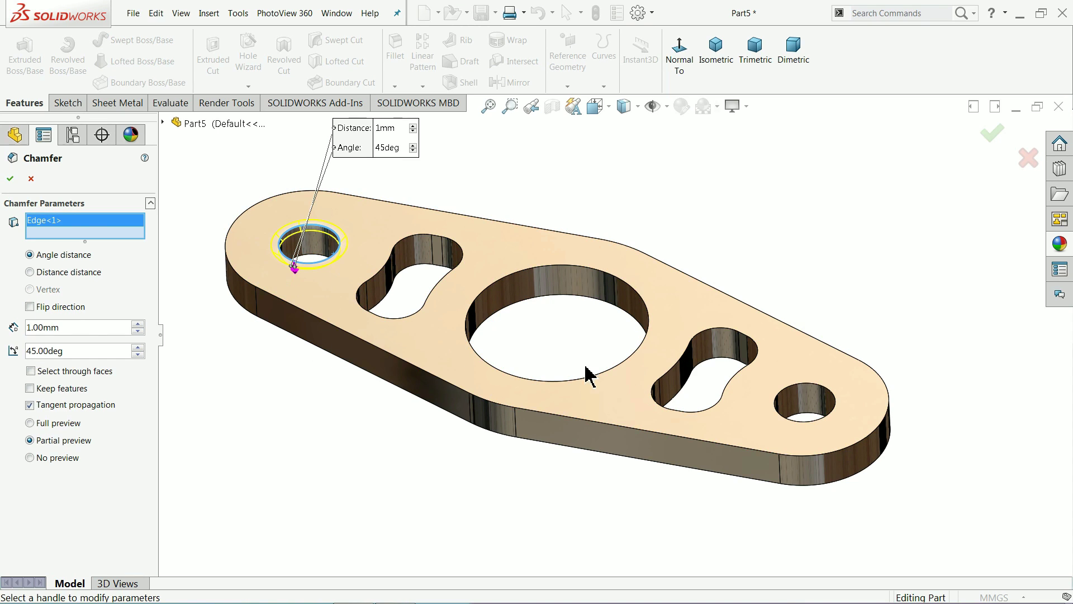
left_click(818, 426)
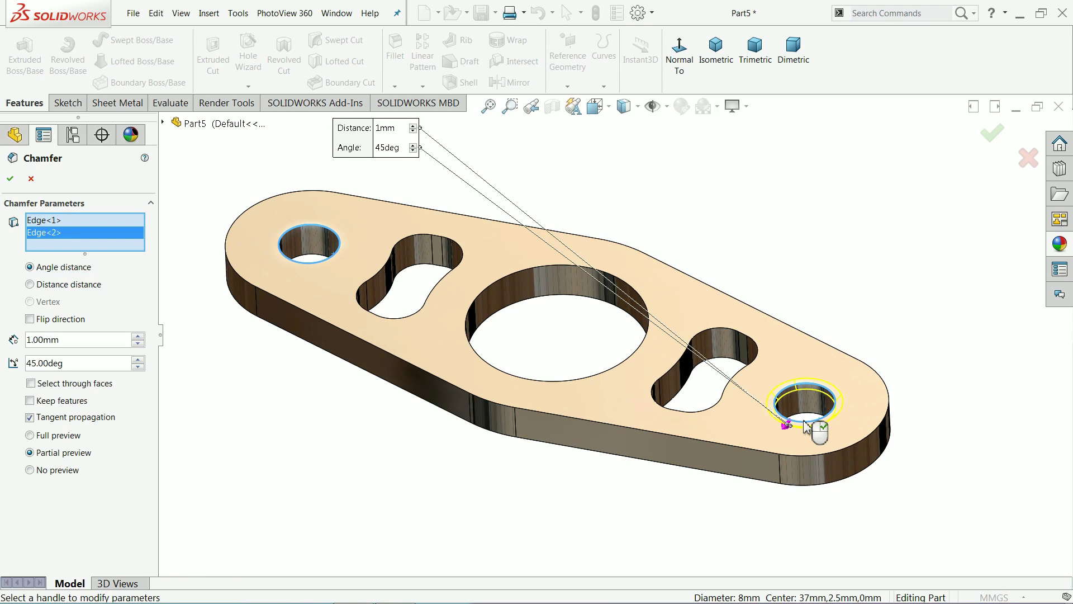
left_click(10, 180)
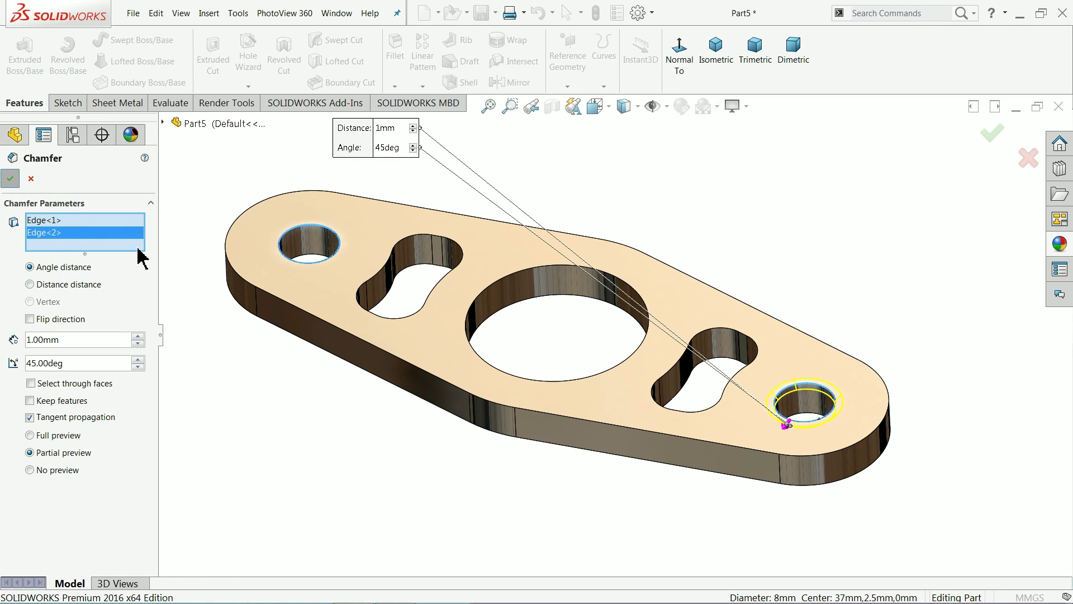
middle_click_drag(258, 385, 284, 373)
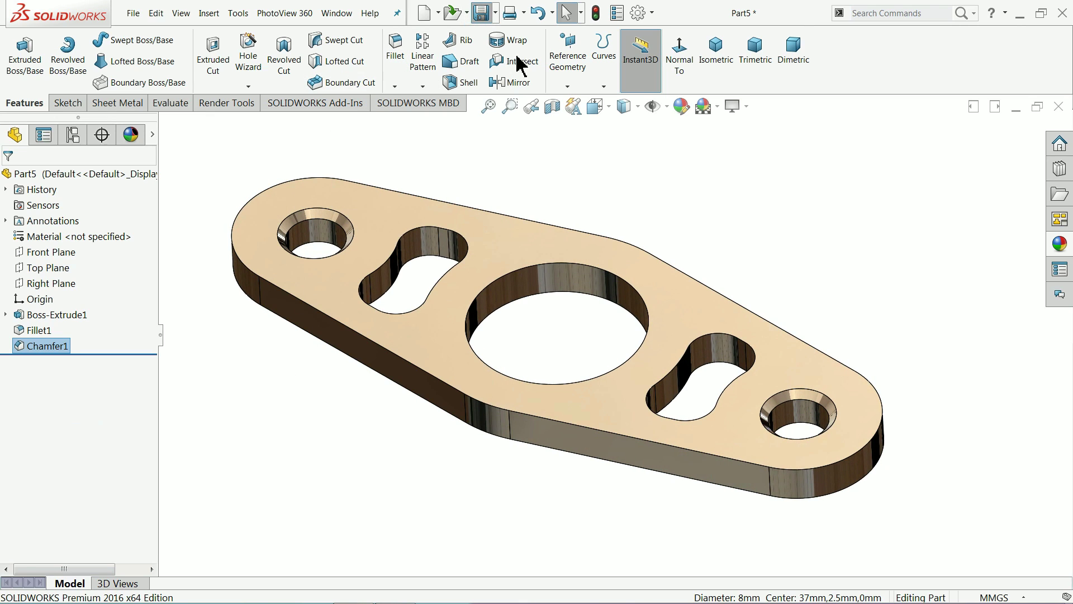
key("ctrl+s")
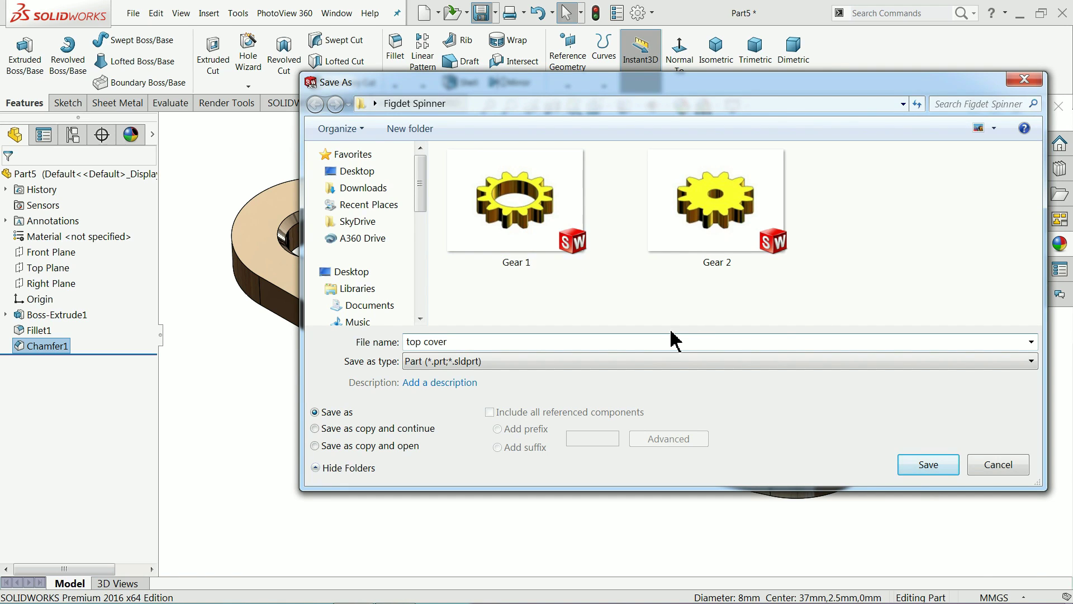
- Save the plate under the name 'top cover'
left_click(927, 465)
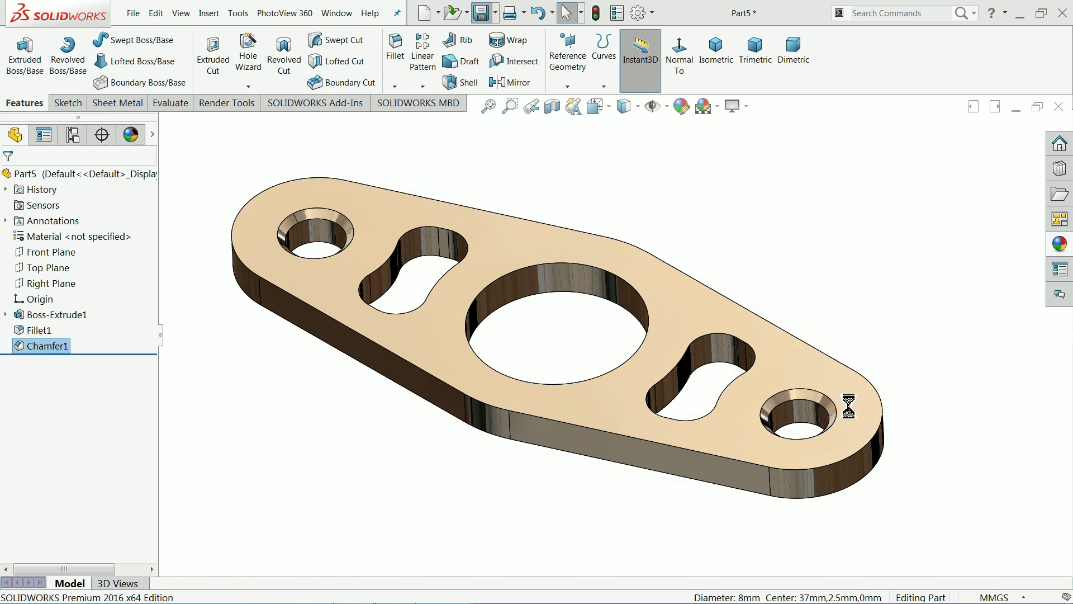
middle_click_drag(577, 305, 559, 318)
scroll(566, 327, "down", 2)
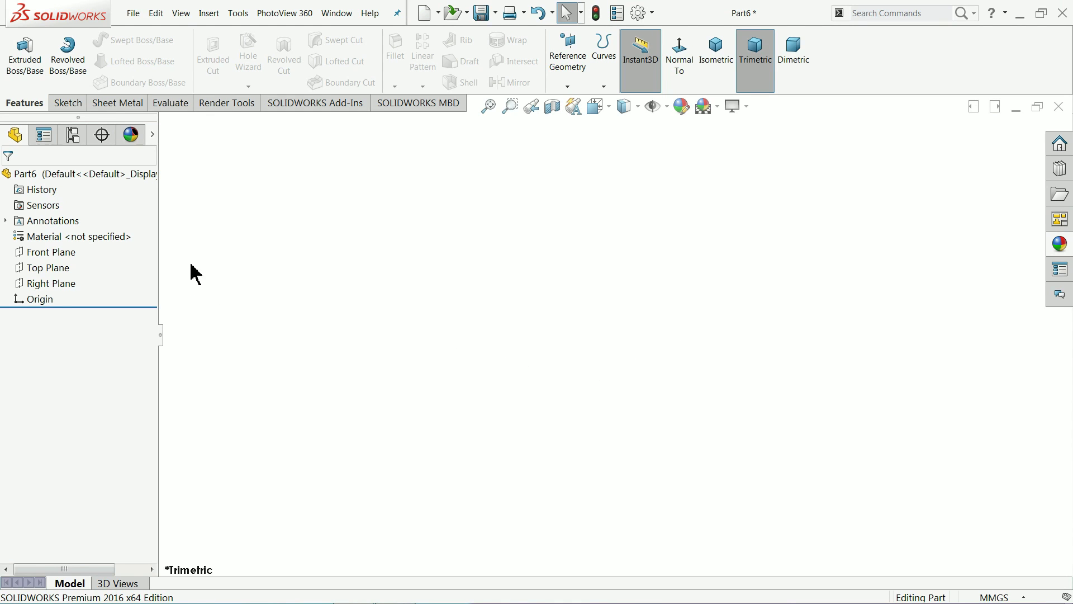
- Sketch two concentric circles centred on the origin on the Top Plane
left_click(42, 268)
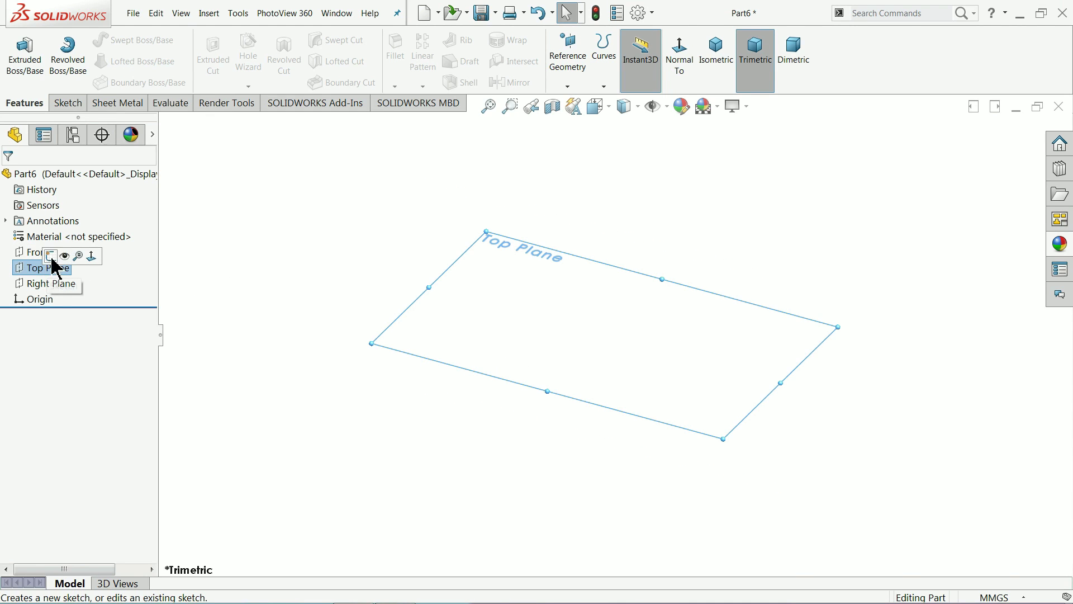
left_click(120, 39)
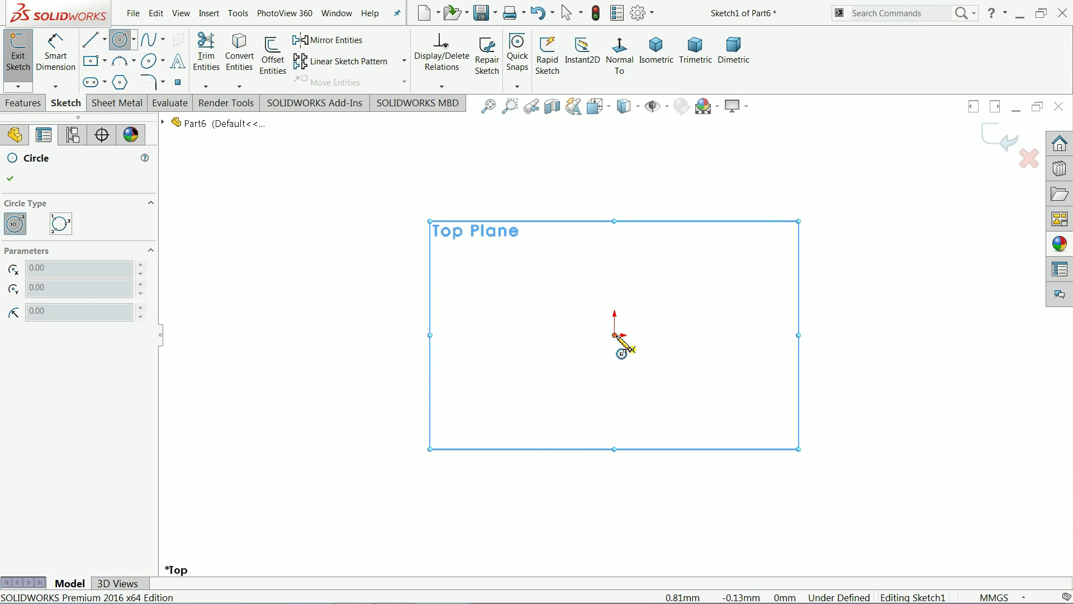
mouse_move(614, 336)
left_mouse_down()
mouse_move(504, 293)
mouse_move(408, 233)
left_mouse_up()
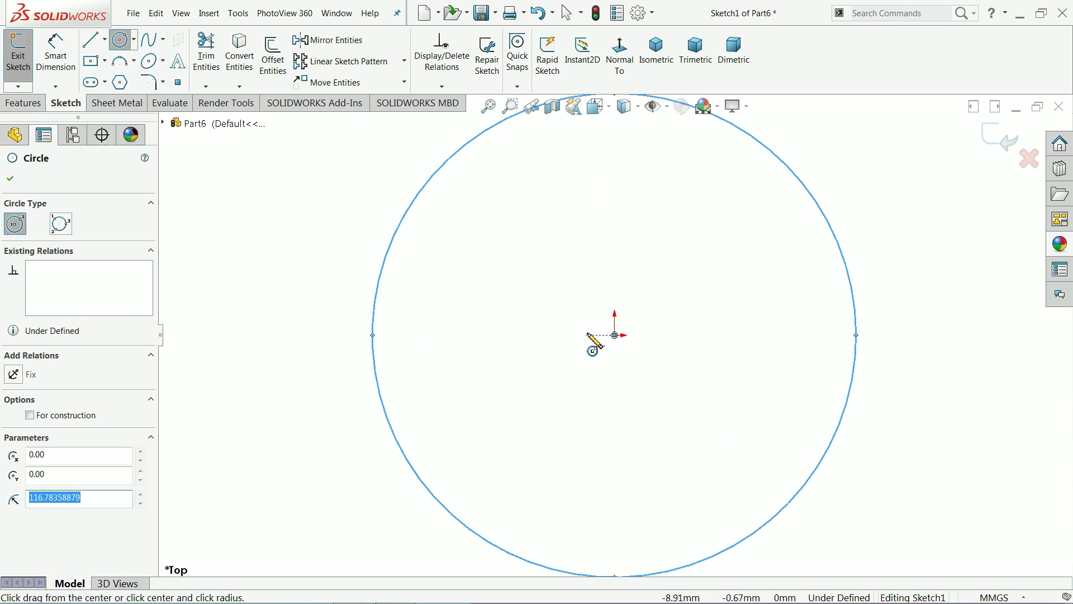
left_click_drag(615, 336, 520, 286)
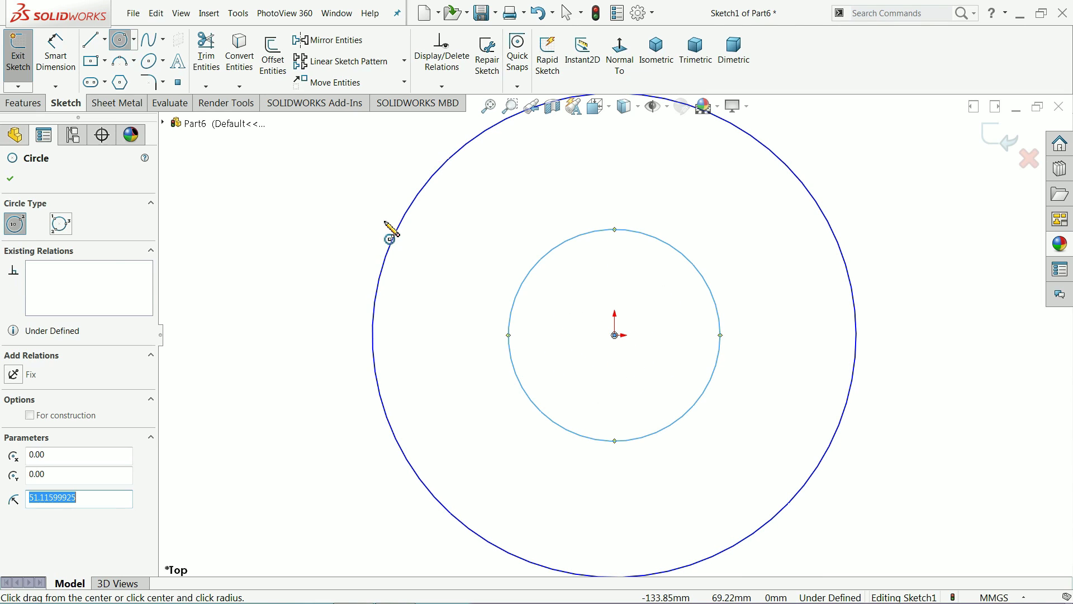
- Dimension the outer circle Ø26 and the inner circle Ø8
left_click(56, 54)
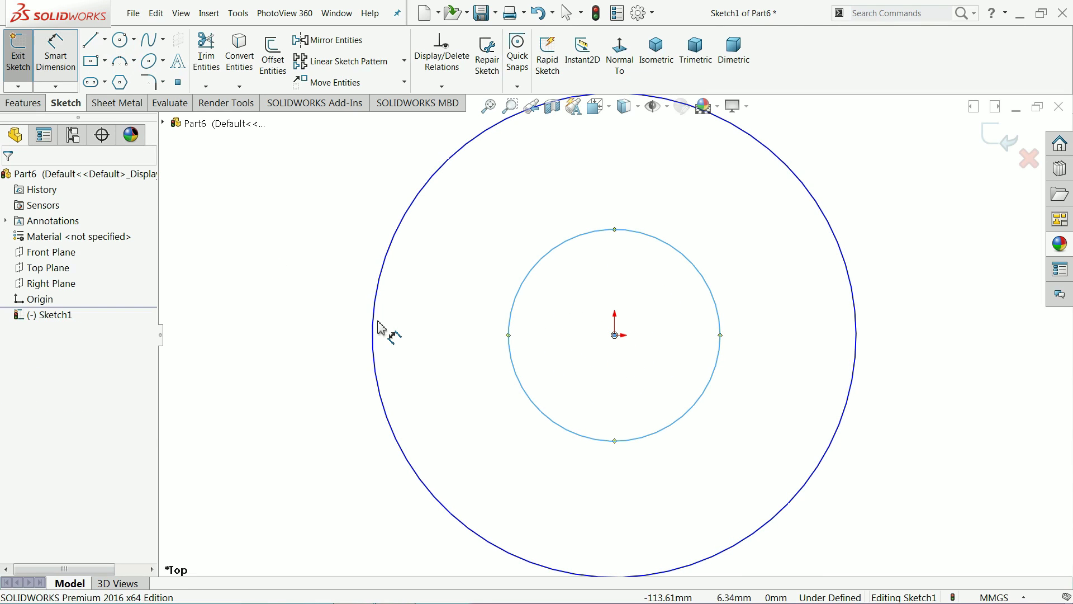
left_click(327, 327)
left_click(333, 330)
type("26")
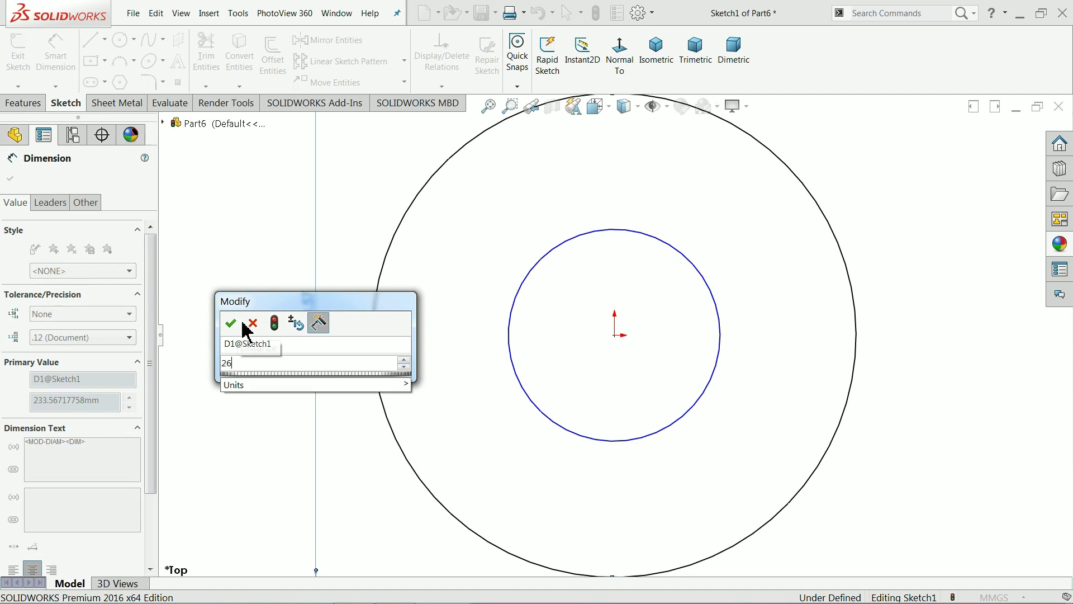
left_click(230, 323)
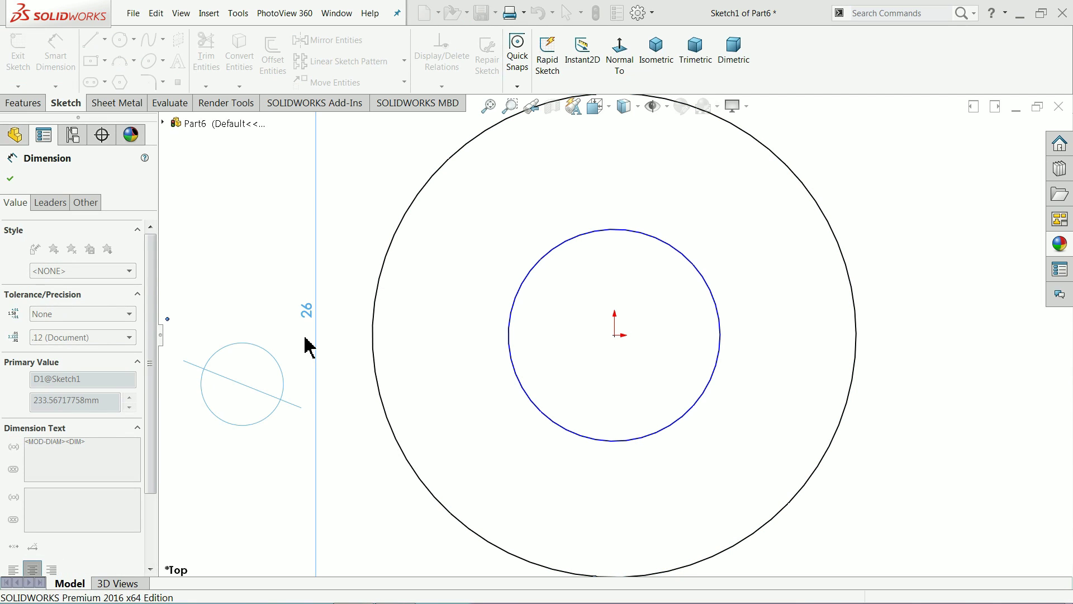
left_click(512, 340)
left_click(353, 330)
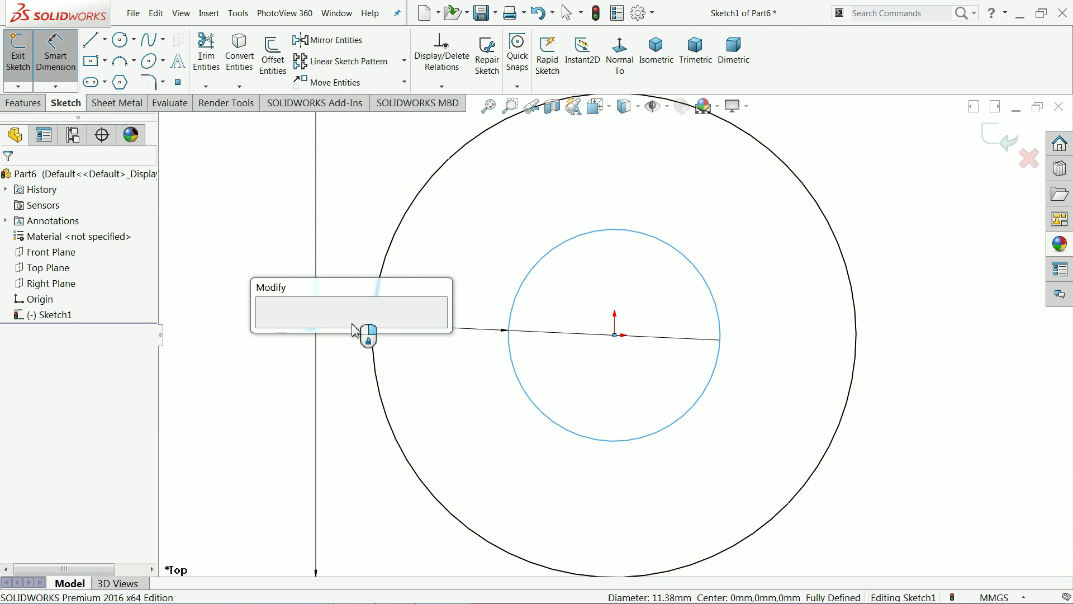
type("8.00mm")
key("Return")
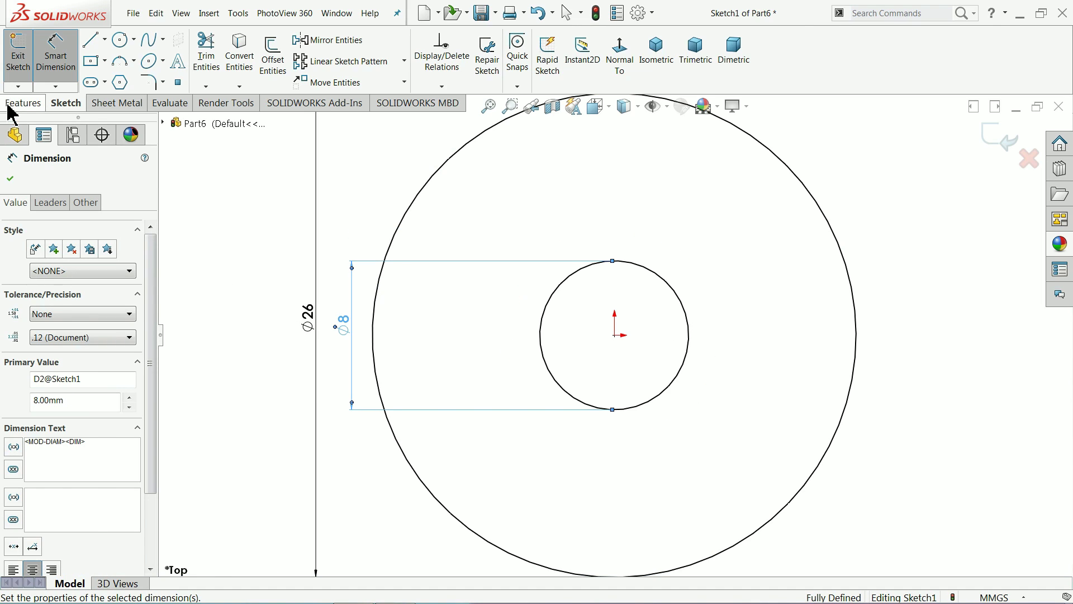
left_click(21, 104)
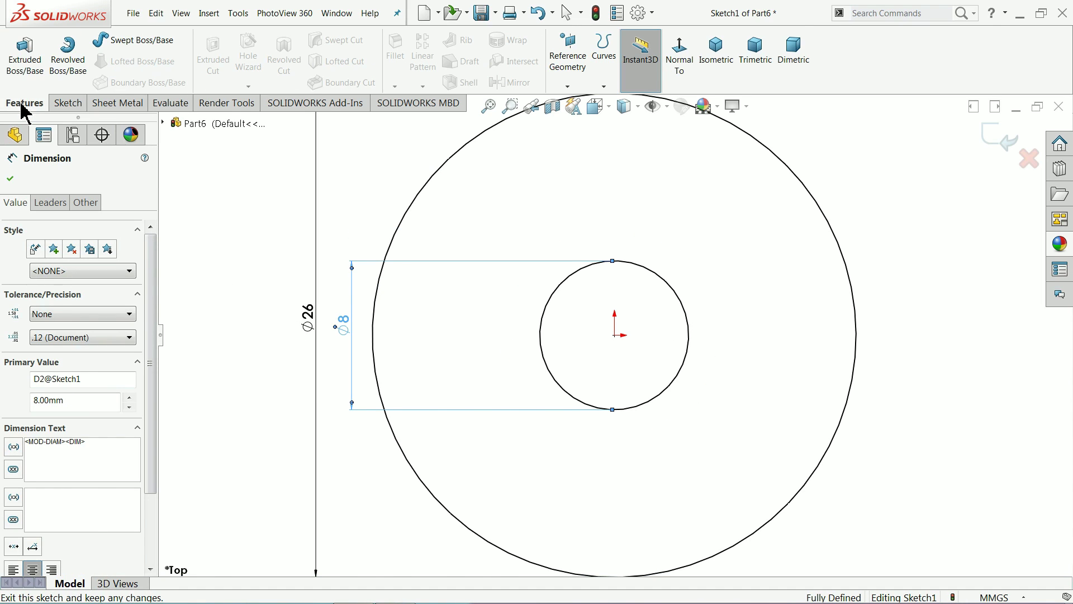
- Extrude the ring sketch 5 mm into a solid Boss-Extrude1
left_click(27, 65)
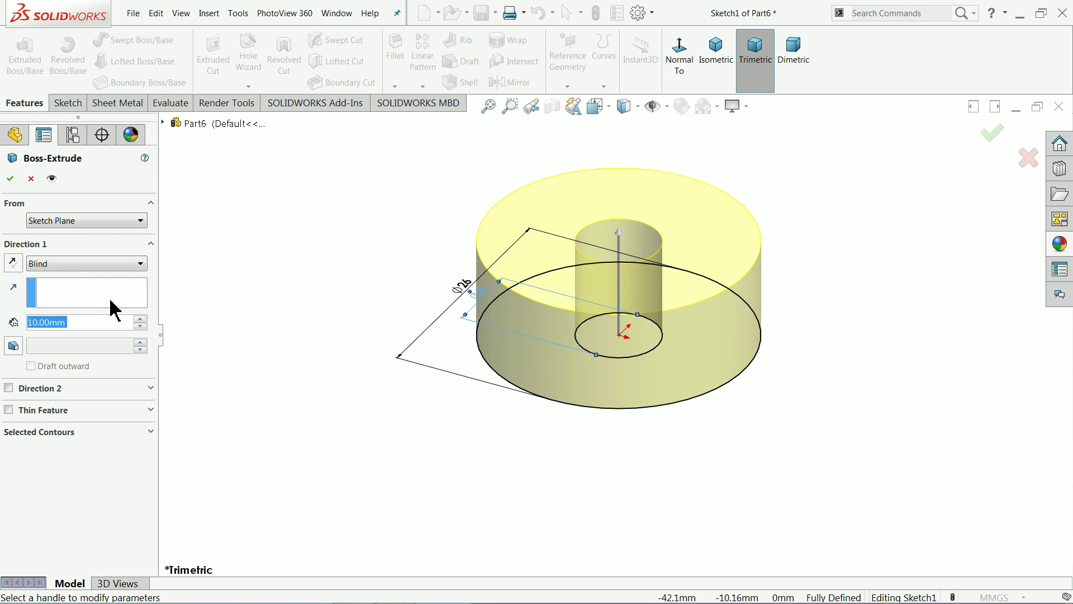
type("5")
key("Return")
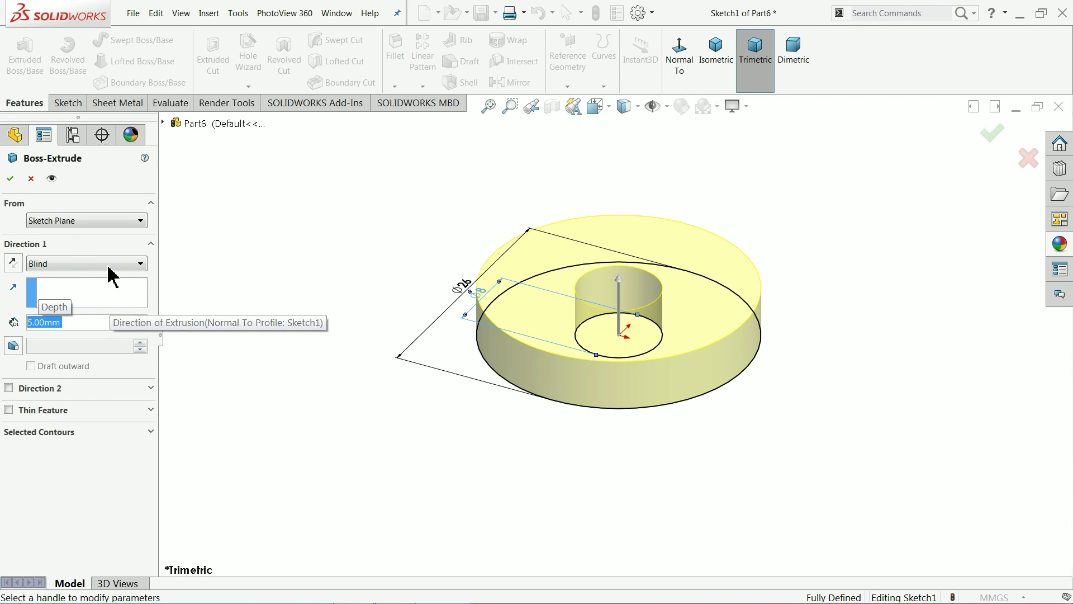
left_click(10, 178)
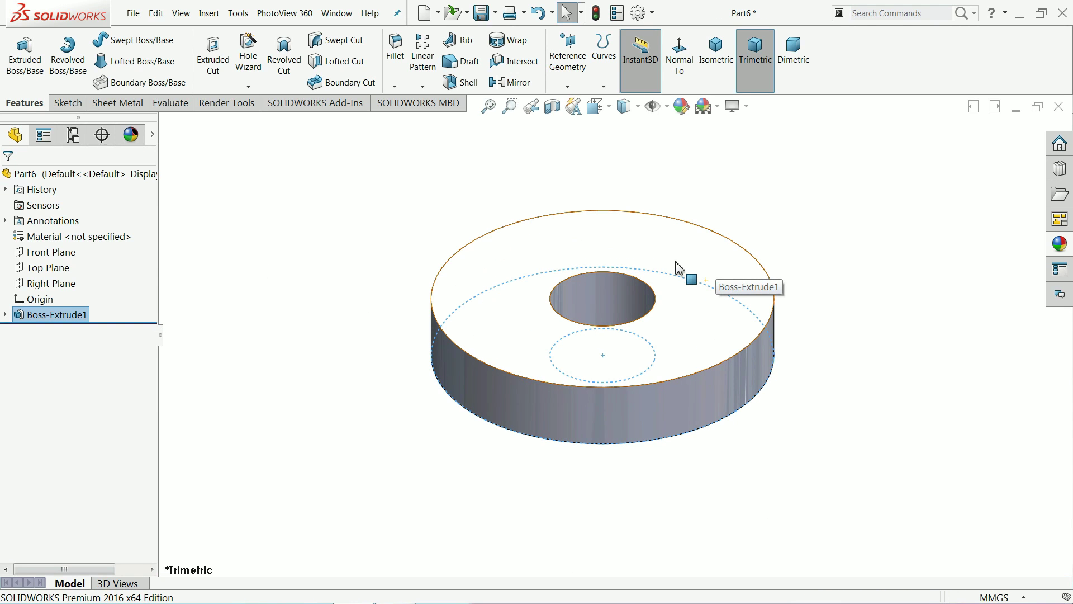
- Apply the polished brass appearance from Metal > Brass to the whole ring part
left_click(1060, 247)
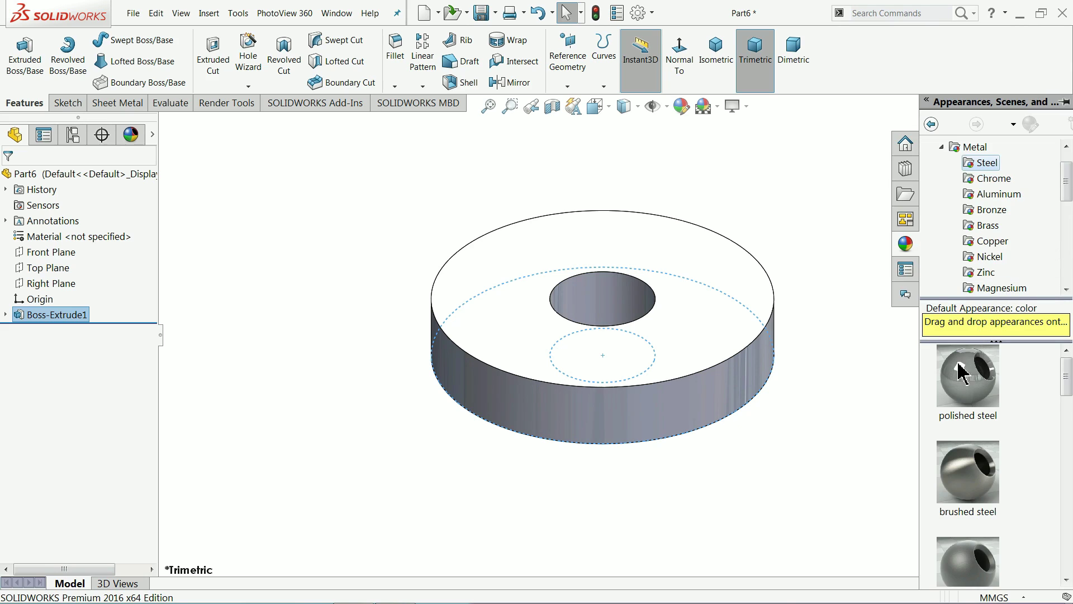
left_click(52, 174)
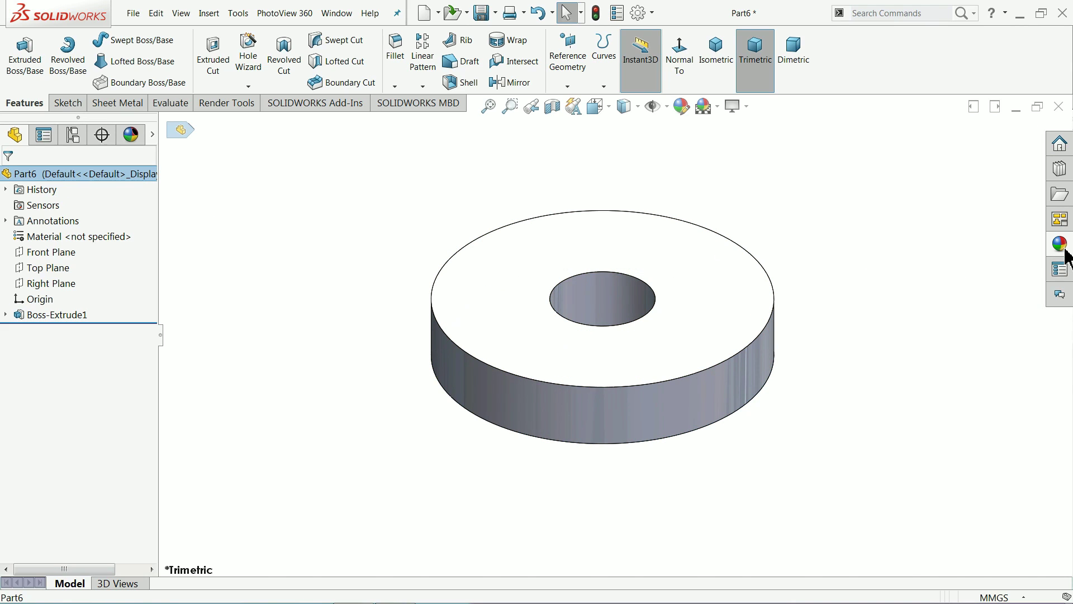
left_click(1065, 256)
double_click(963, 377)
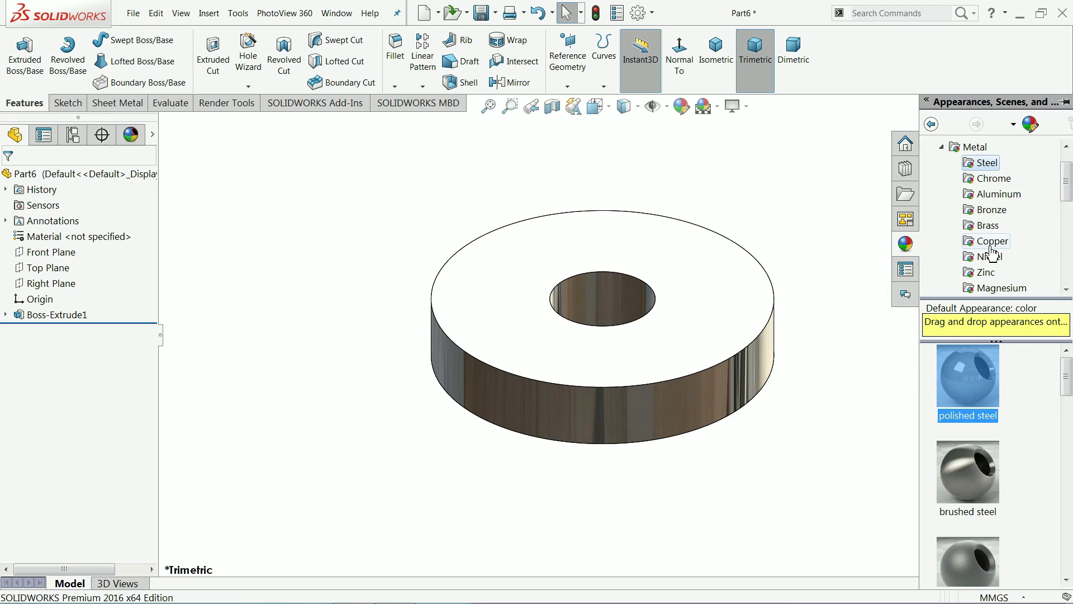
left_click(993, 212)
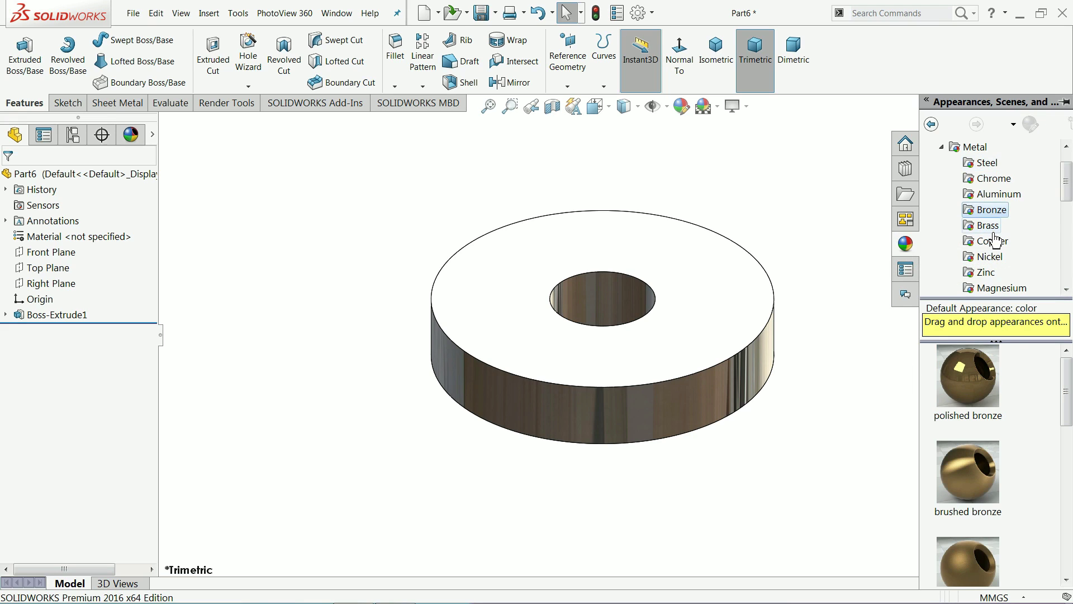
left_click(989, 226)
double_click(968, 385)
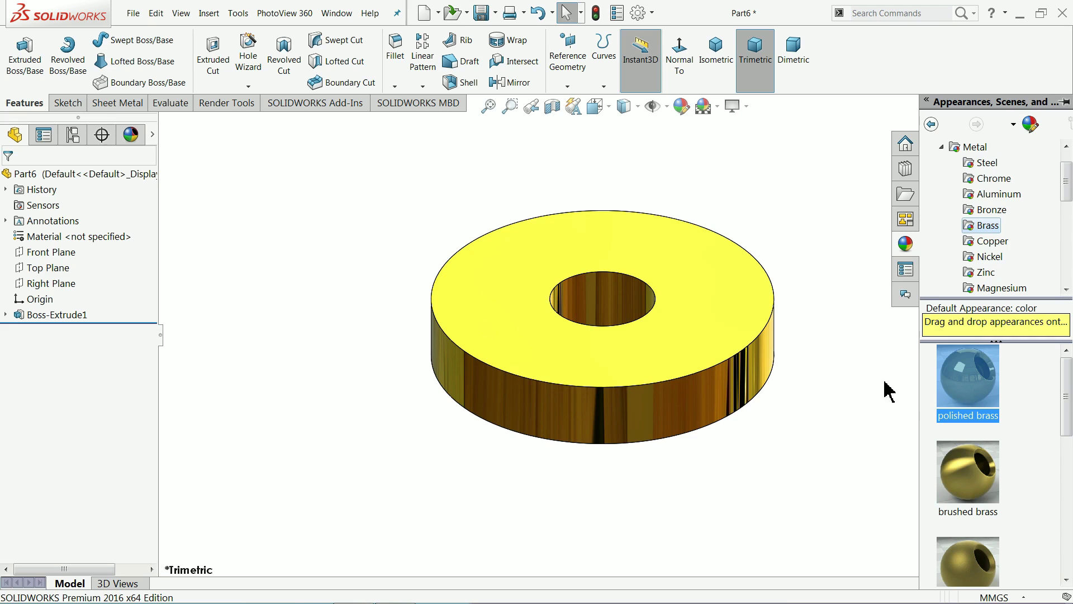
scroll(803, 320, "down", 2)
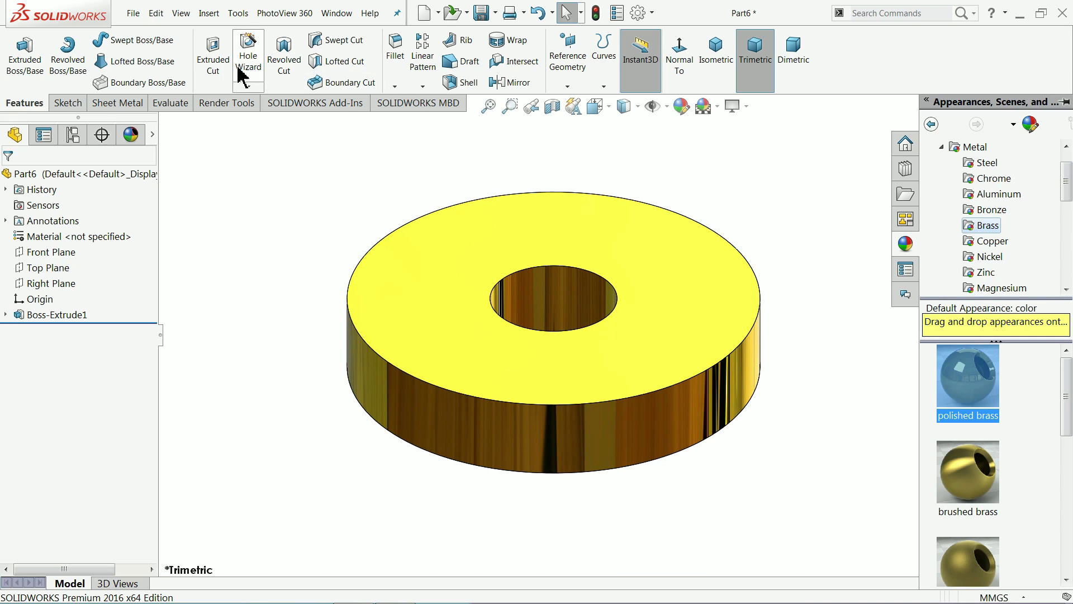
- Chamfer the top edge of the ring's central bore with 1 mm distance at 45°
left_click(394, 86)
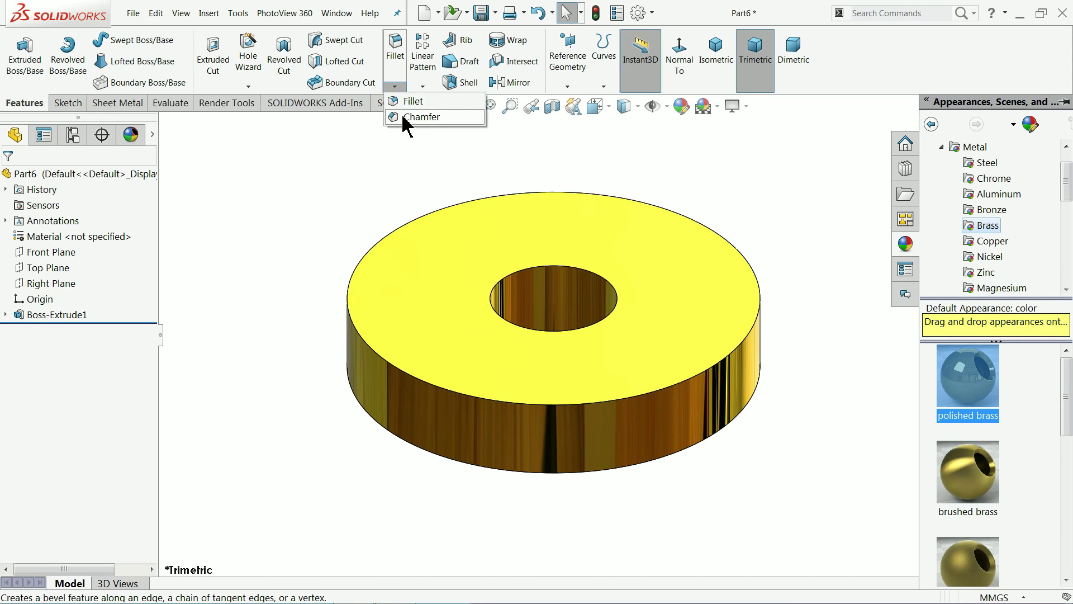
left_click(403, 120)
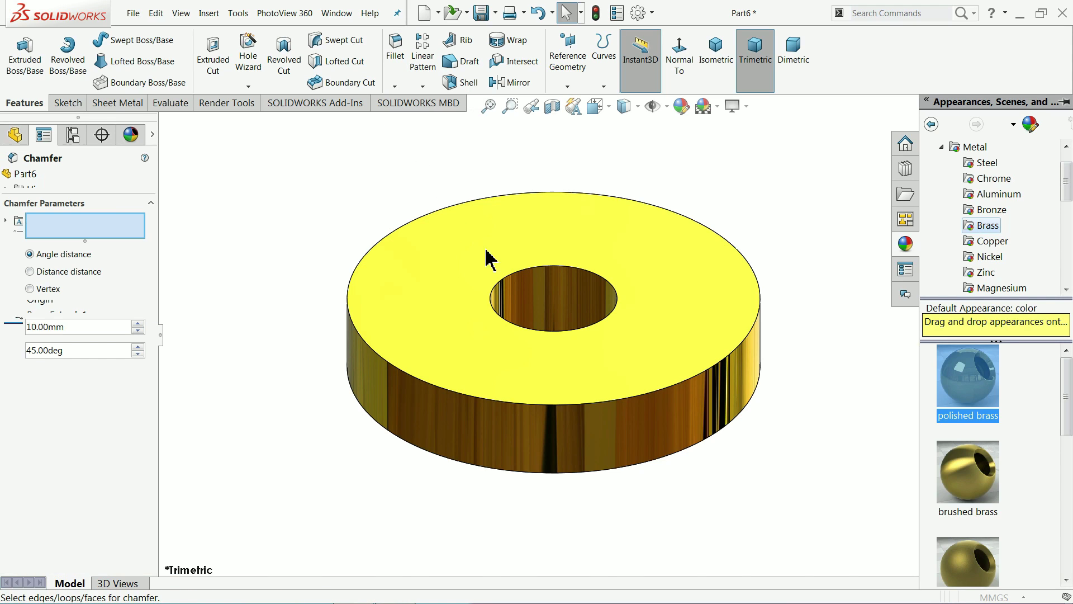
left_click(507, 286)
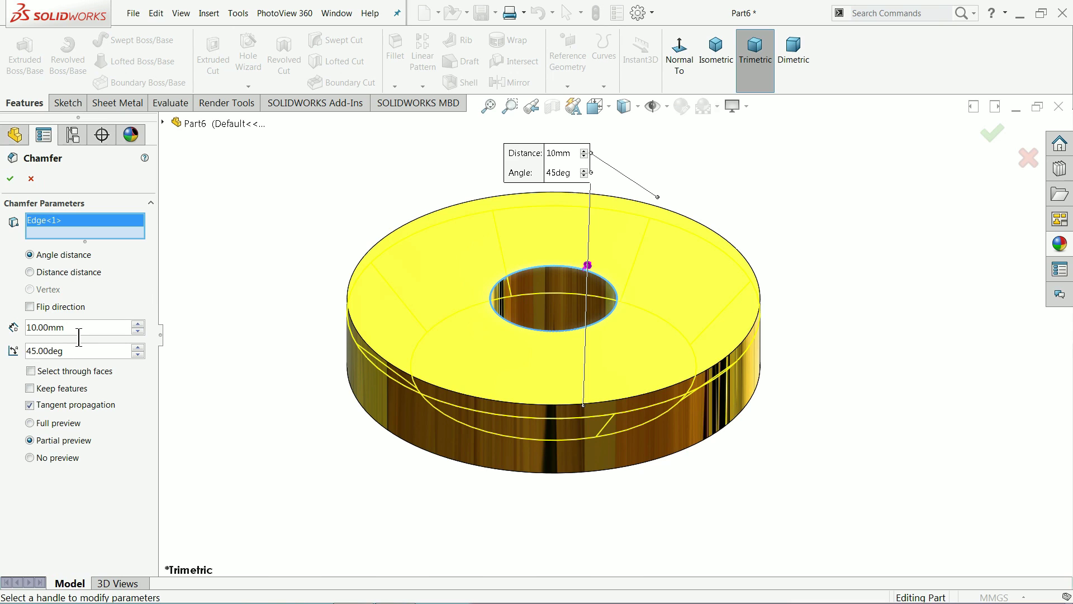
type("1")
key("Return")
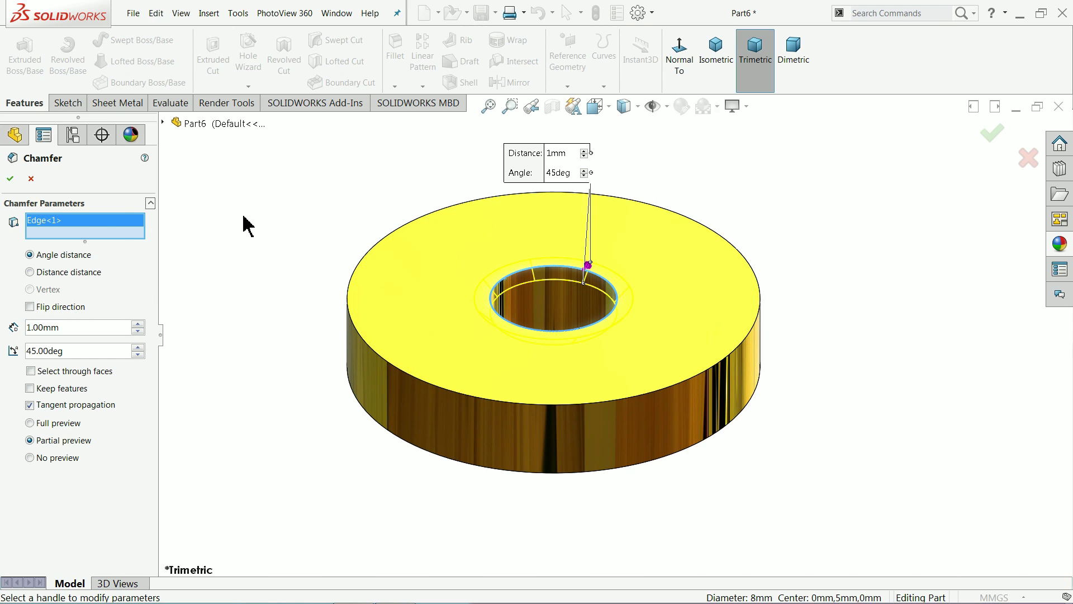
middle_click_drag(368, 282, 367, 247)
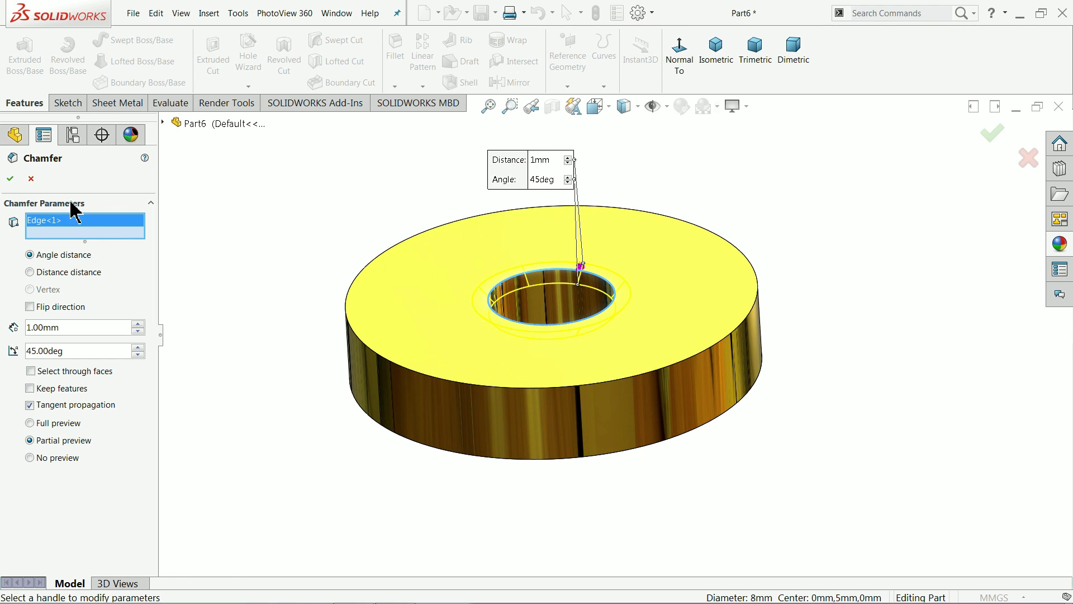
left_click(11, 180)
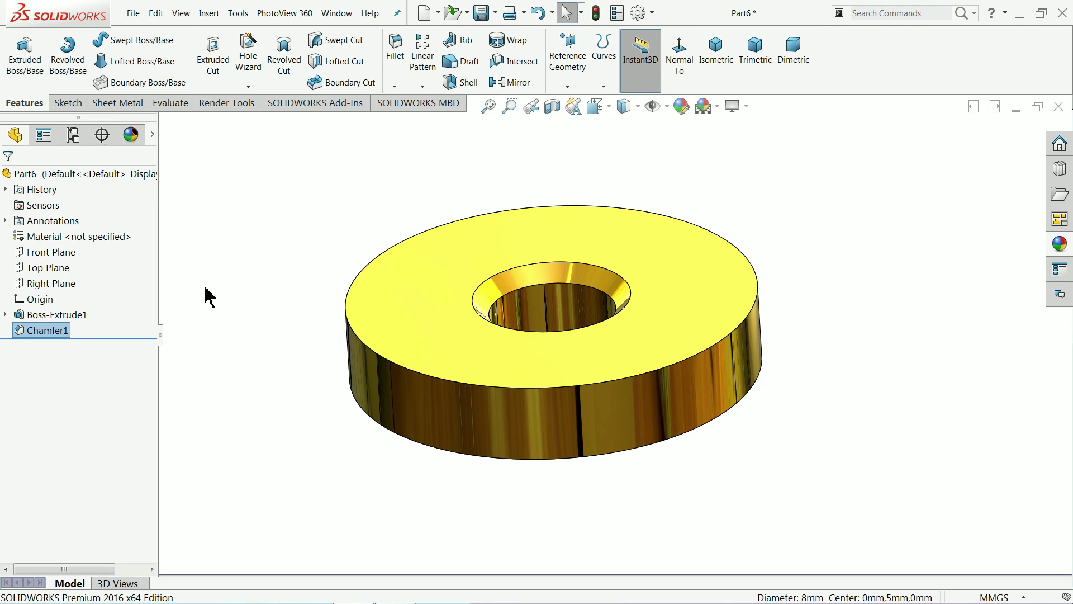
- Add Fillet1 with a 0.5 mm radius on the ring's top and bottom outer edges
key("f")
mouse_move(218, 284)
middle_mouse_down()
mouse_move(251, 299)
mouse_move(232, 290)
middle_mouse_up()
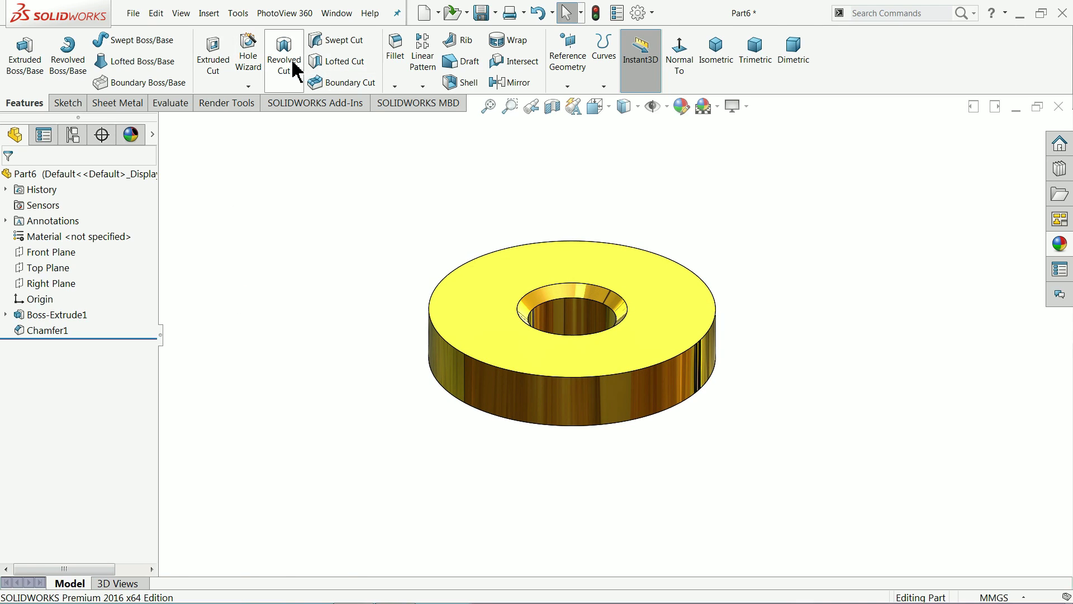
left_click(398, 50)
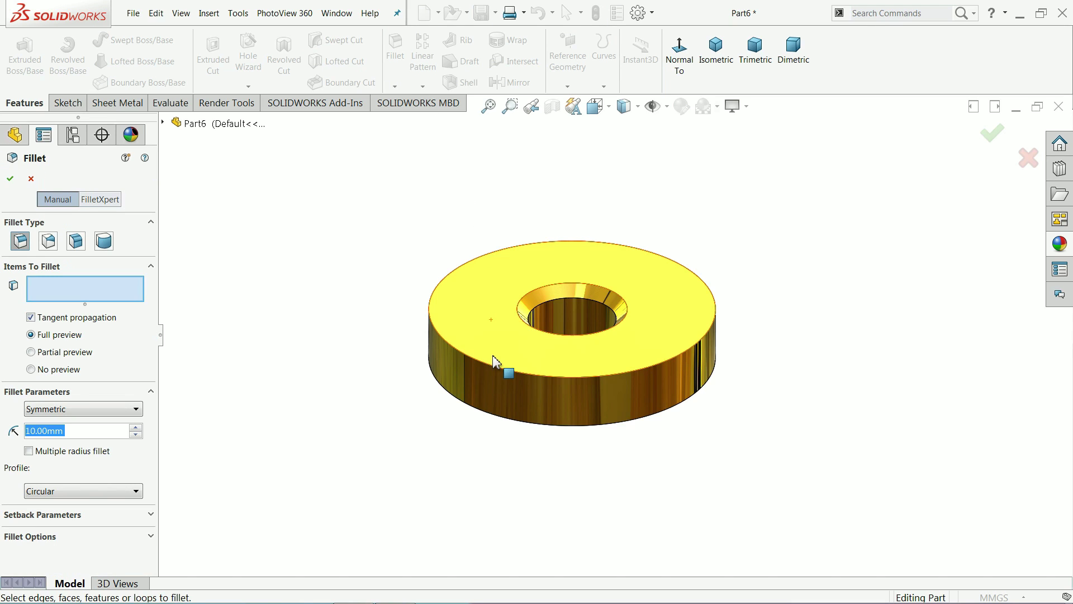
left_click(501, 372)
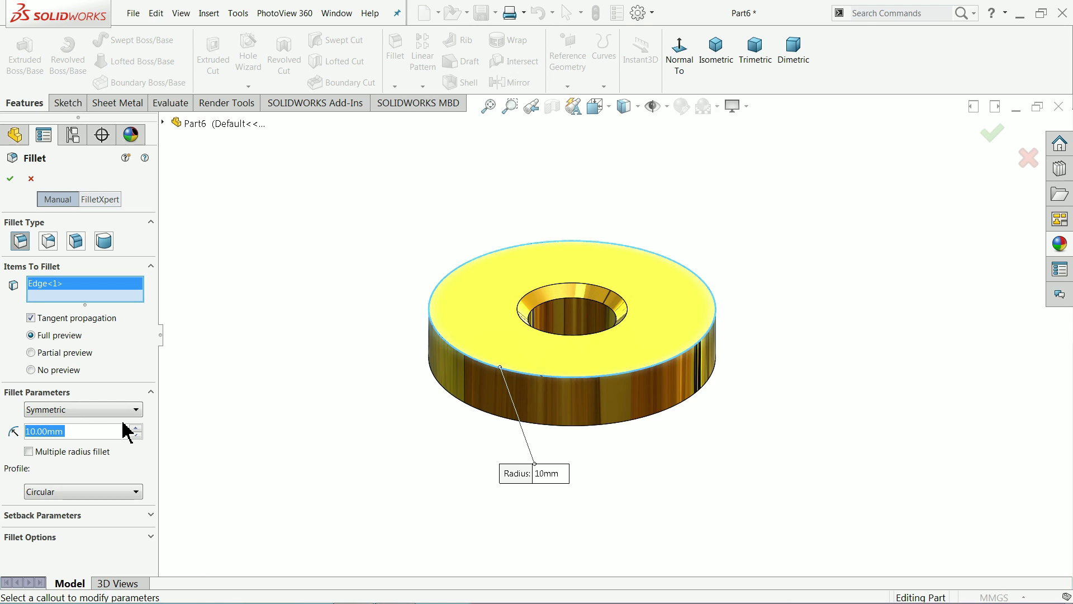
type("0.5")
key("Return")
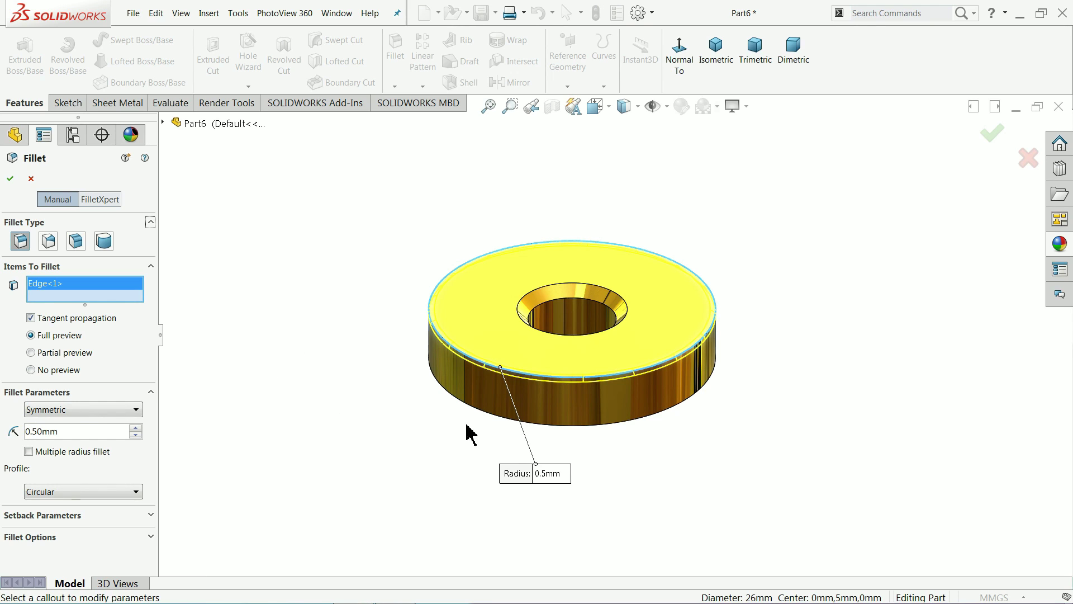
left_click(502, 419)
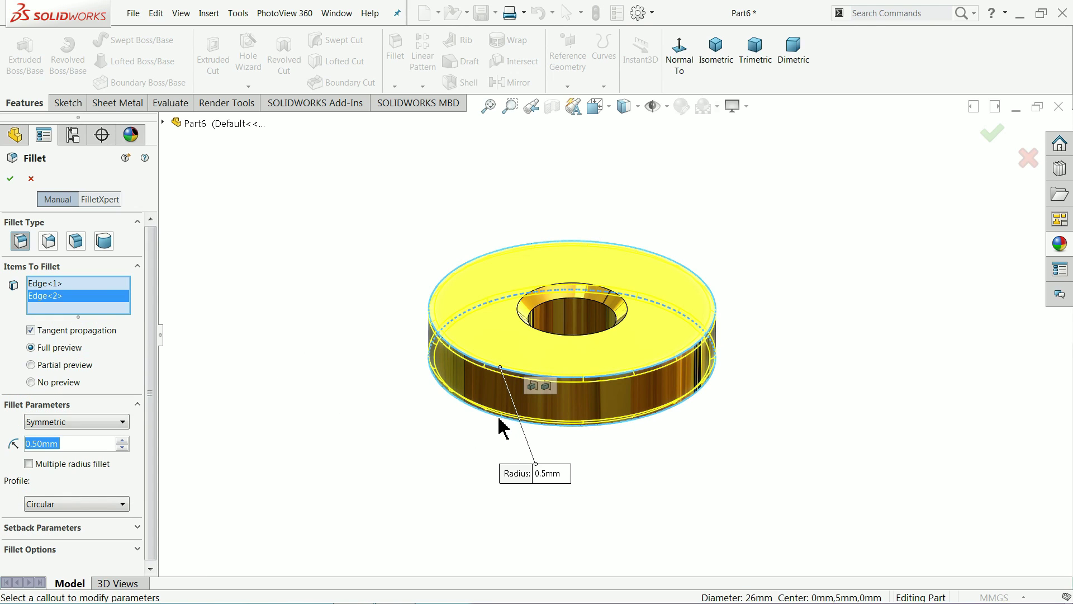
left_click(10, 179)
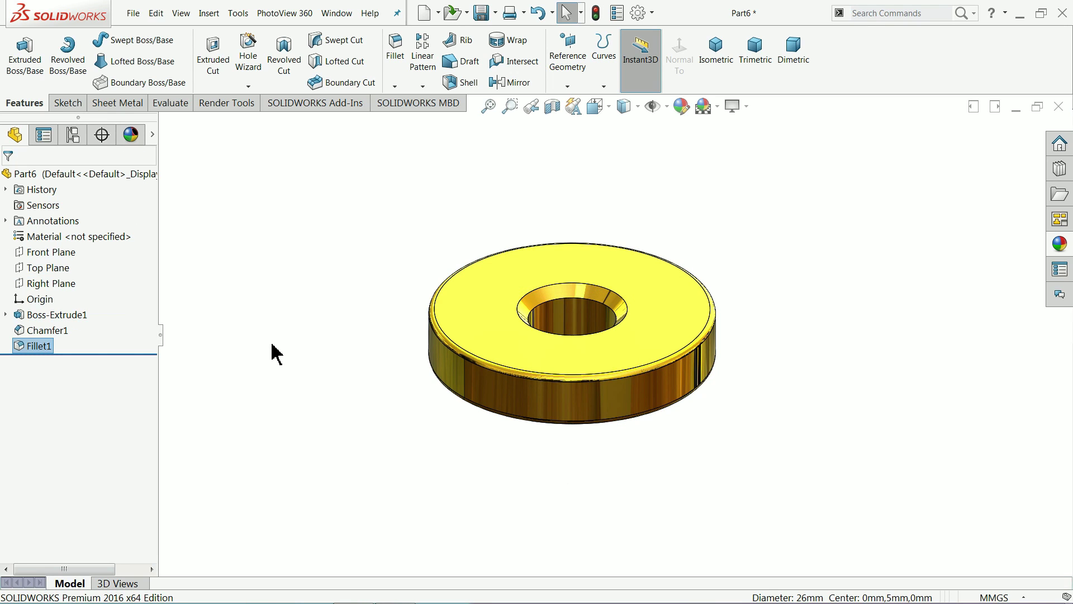
mouse_move(276, 352)
middle_mouse_down()
mouse_move(201, 202)
mouse_move(270, 385)
mouse_move(259, 347)
middle_mouse_up()
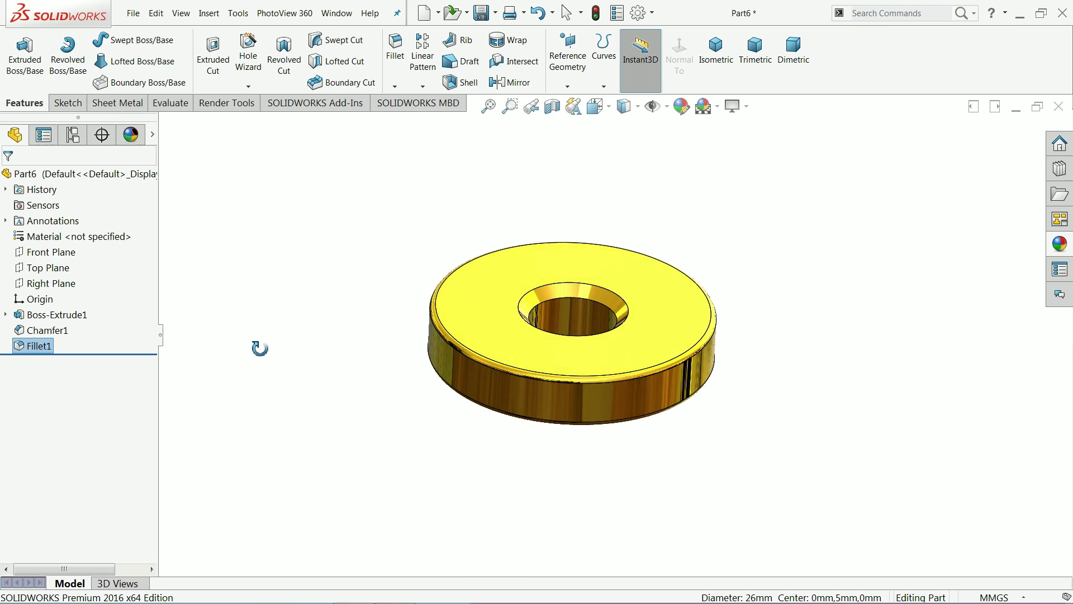
scroll(549, 350, "down", 3)
- Save the ring part with the file name 'top seal' in the Figdet Spinner folder
scroll(545, 351, "down", 2)
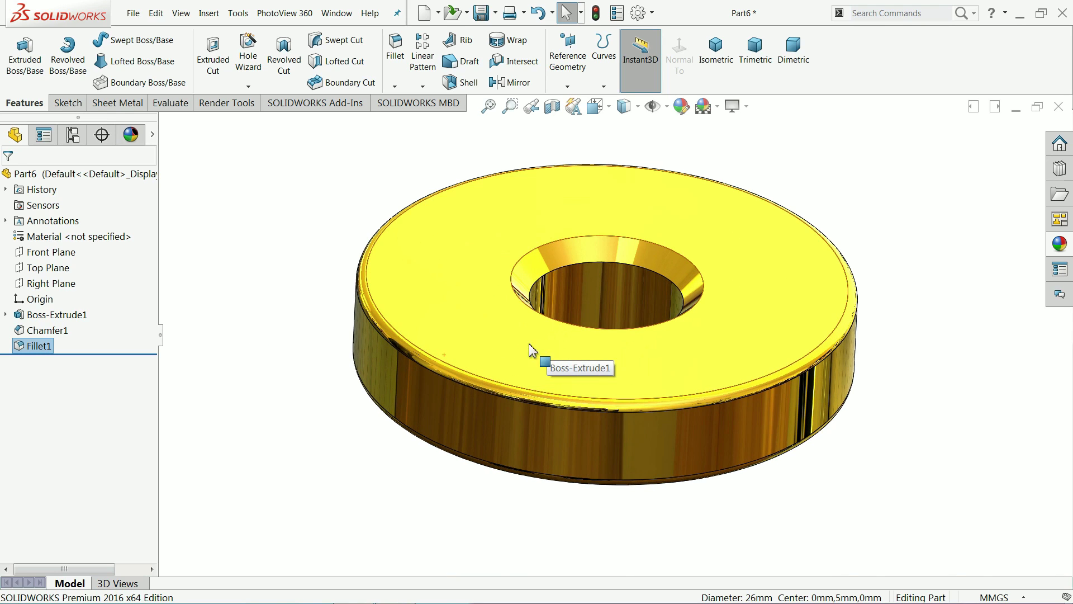
left_click(482, 12)
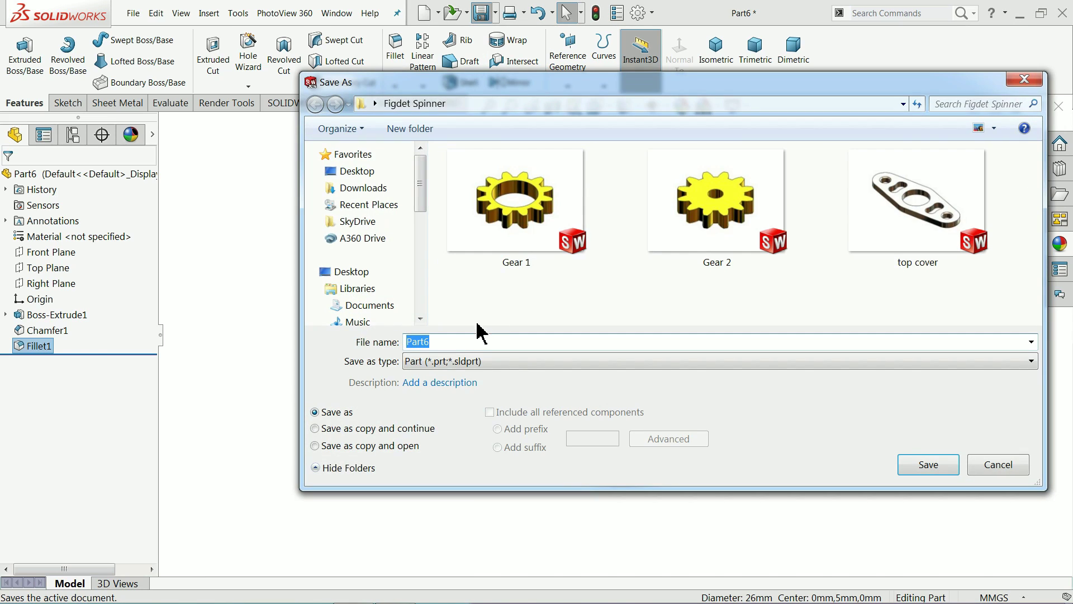
type("top cover")
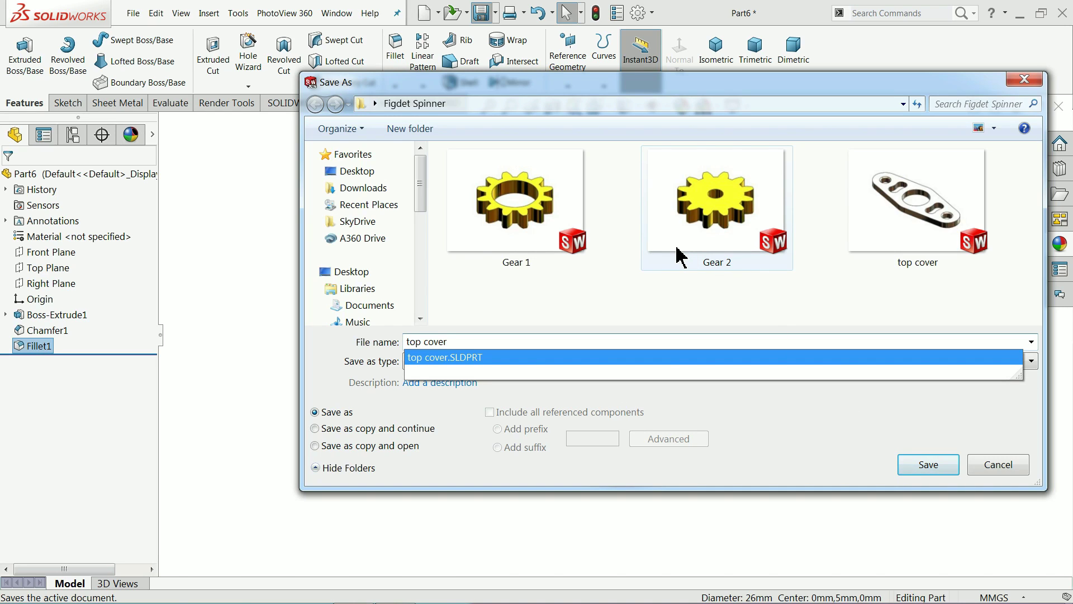
key("Up")
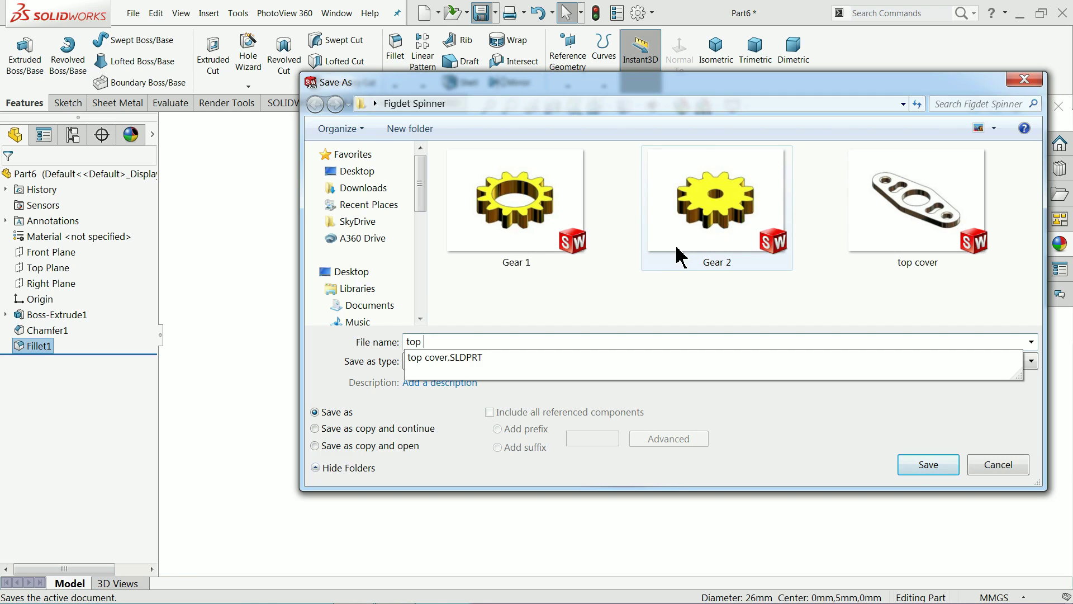
type("seal")
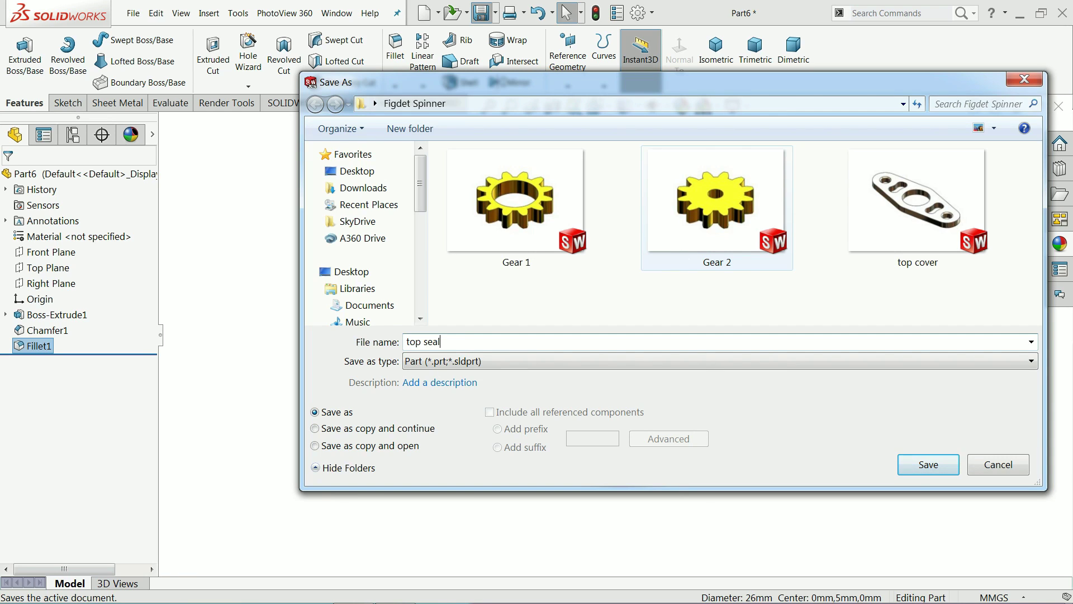
left_click(922, 470)
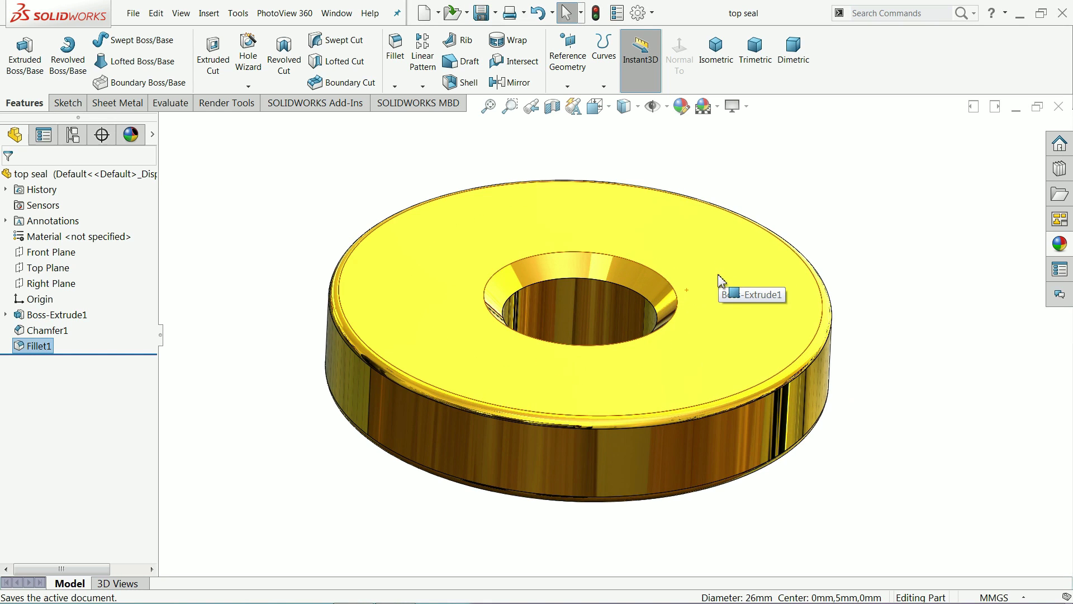
middle_click_drag(652, 327, 340, 372)
- Create a new Assembly document (Assem2) via File > New
left_click(276, 401)
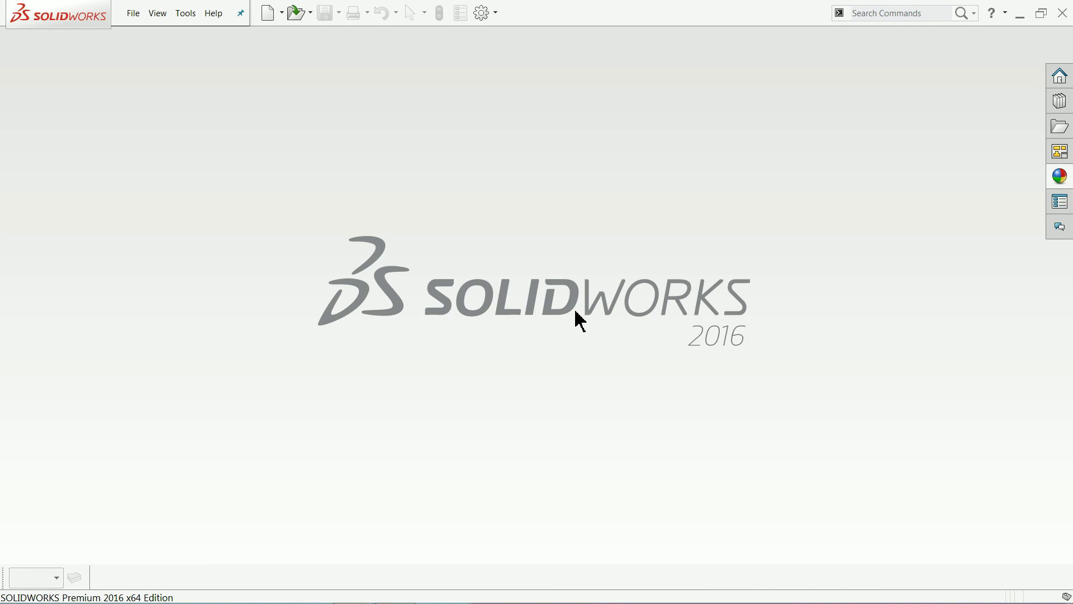
left_click(133, 13)
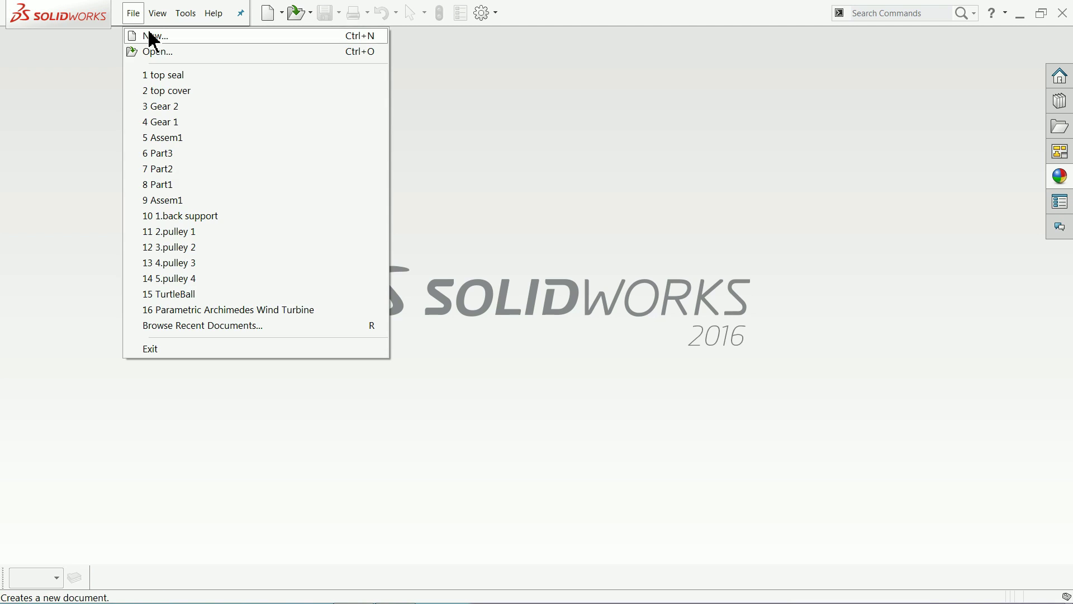
left_click(149, 35)
left_click(395, 282)
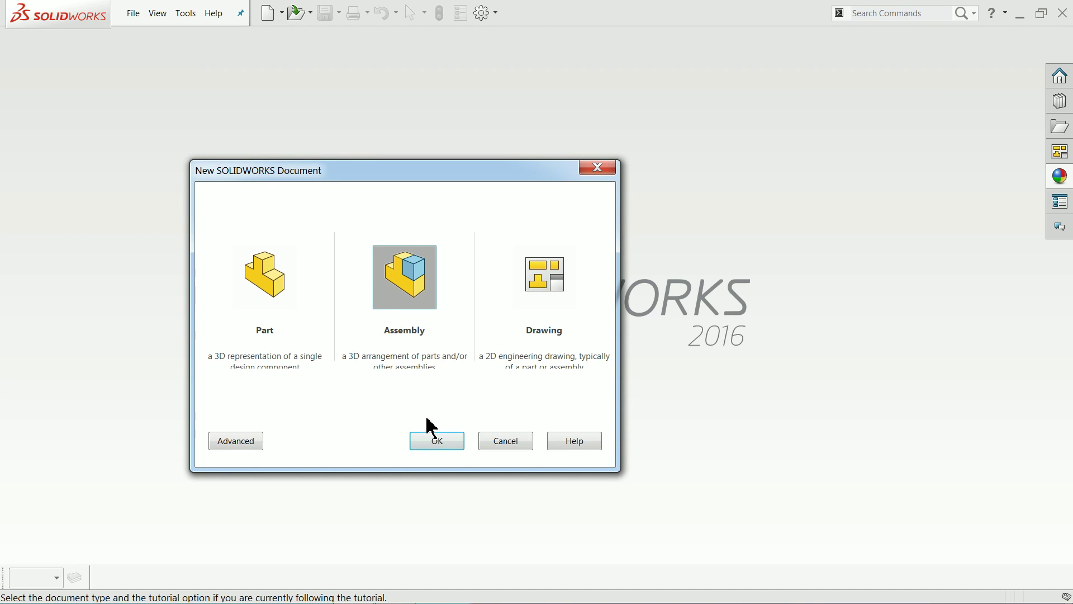
left_click(427, 441)
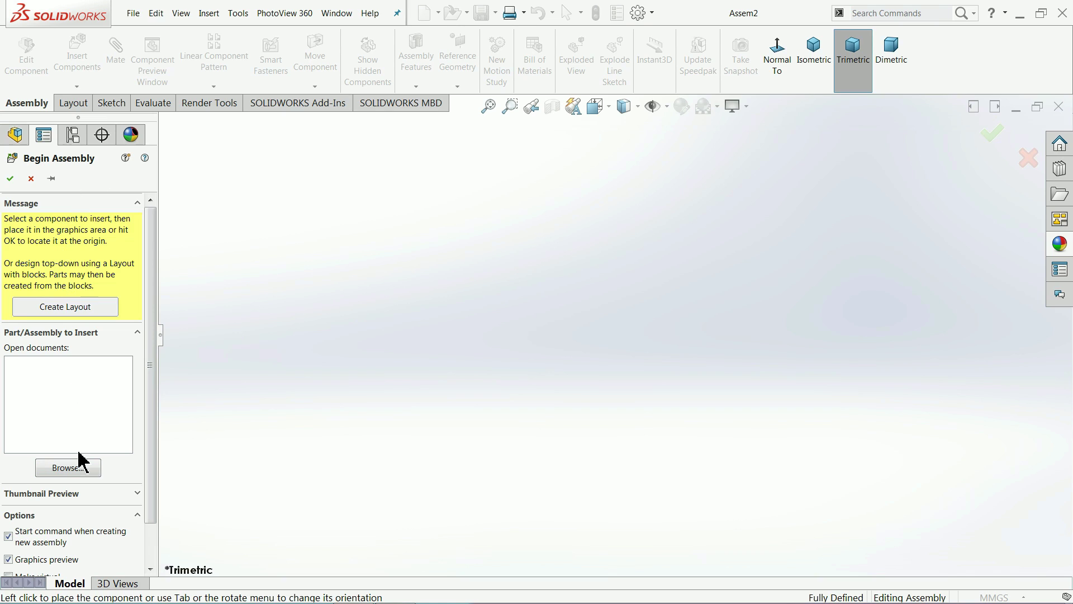
- Insert the top cover part at the assembly origin and apply the Plain White scene
left_click(63, 470)
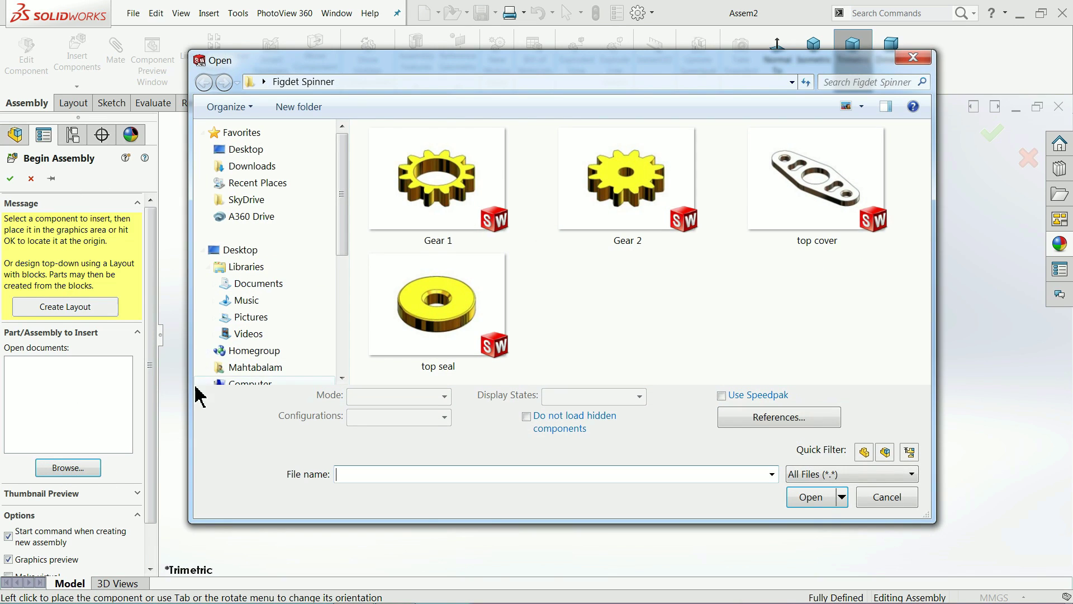
left_click(816, 232)
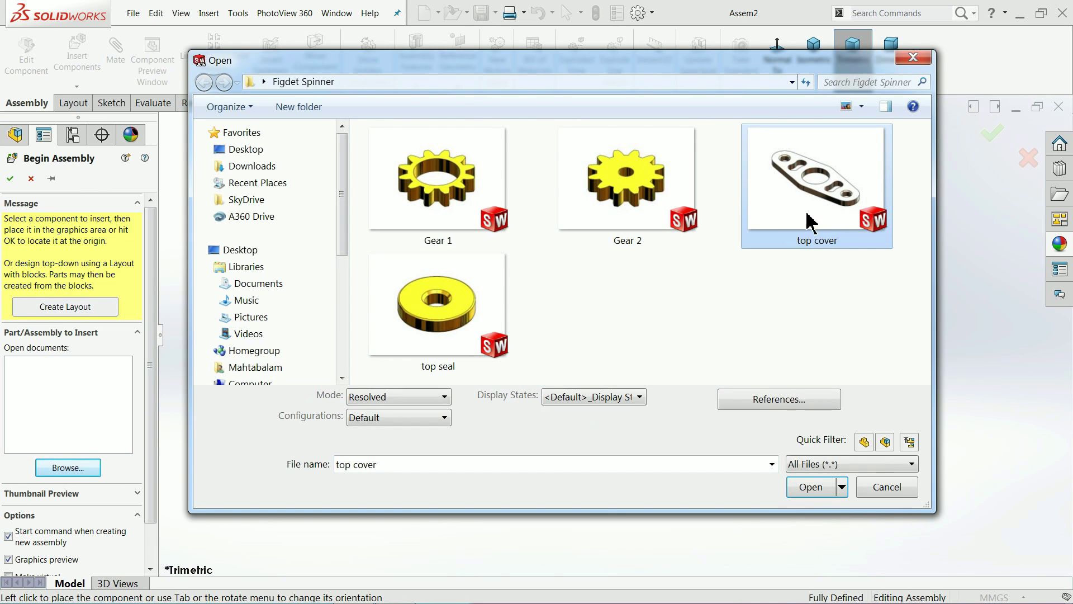
left_click(810, 488)
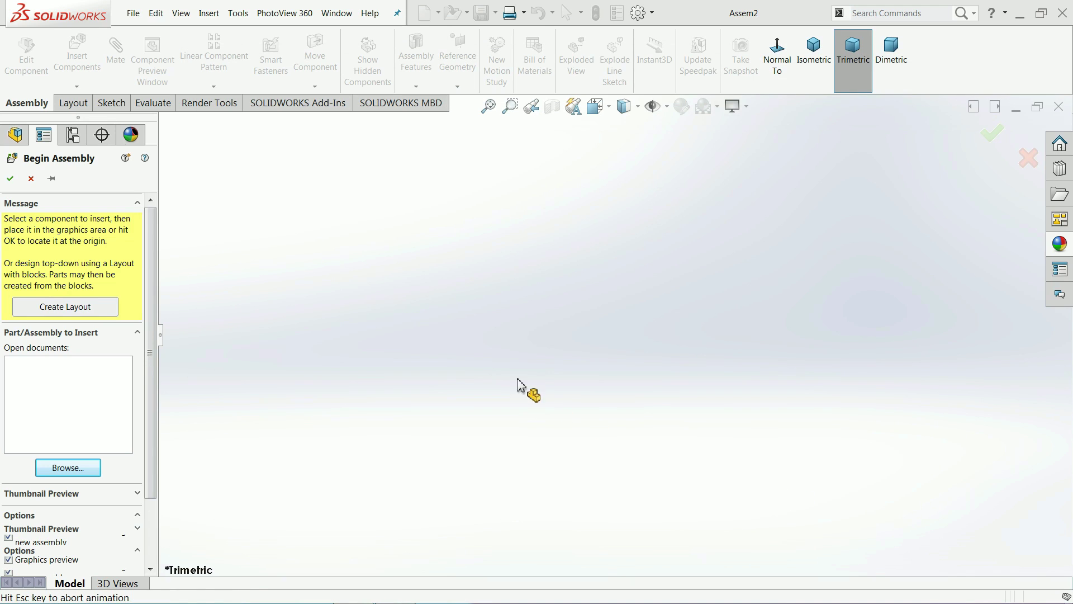
left_click(536, 329)
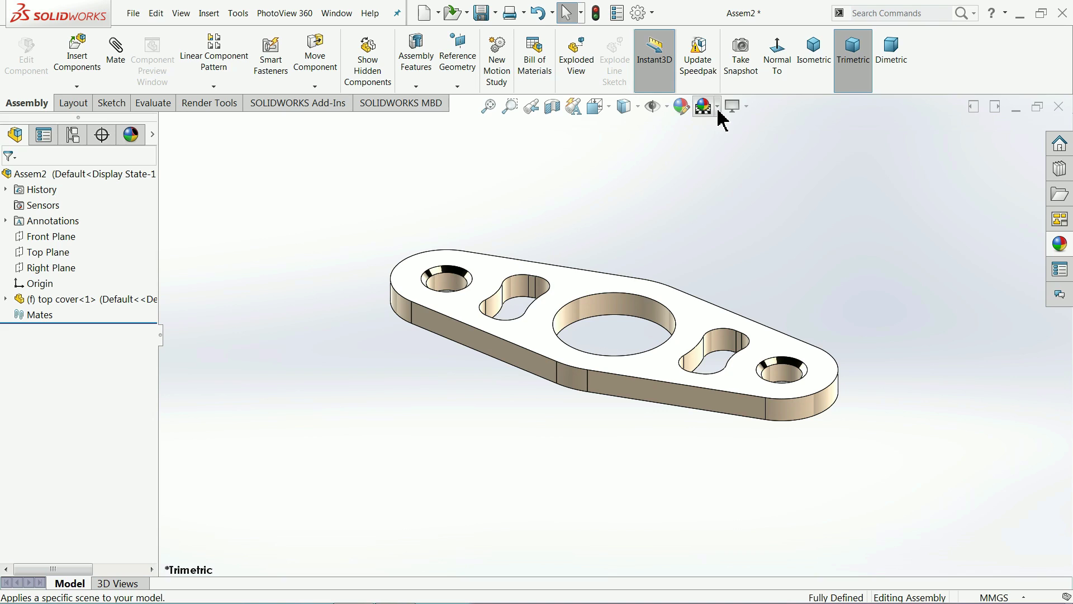
left_click(718, 107)
left_click(732, 31)
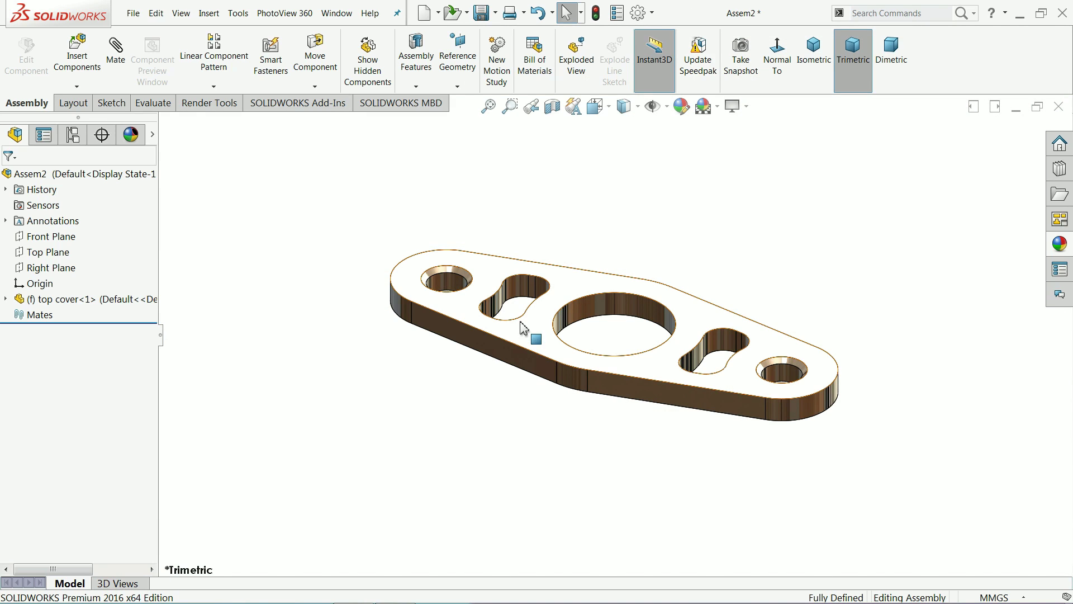
- Float the top cover and spin it freely with Rotate Component
left_click(450, 271)
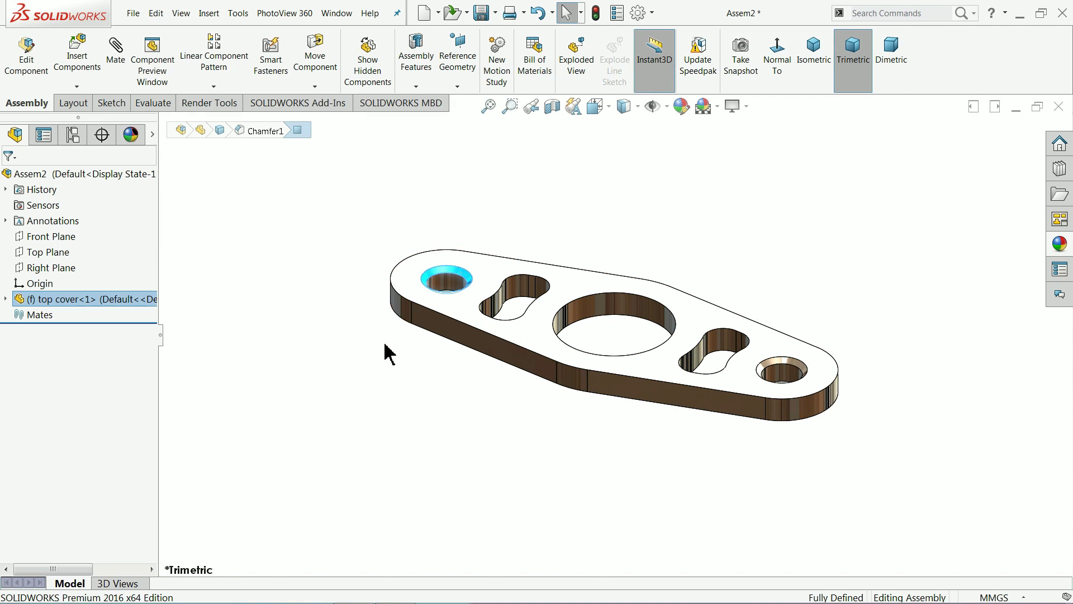
right_click(531, 343)
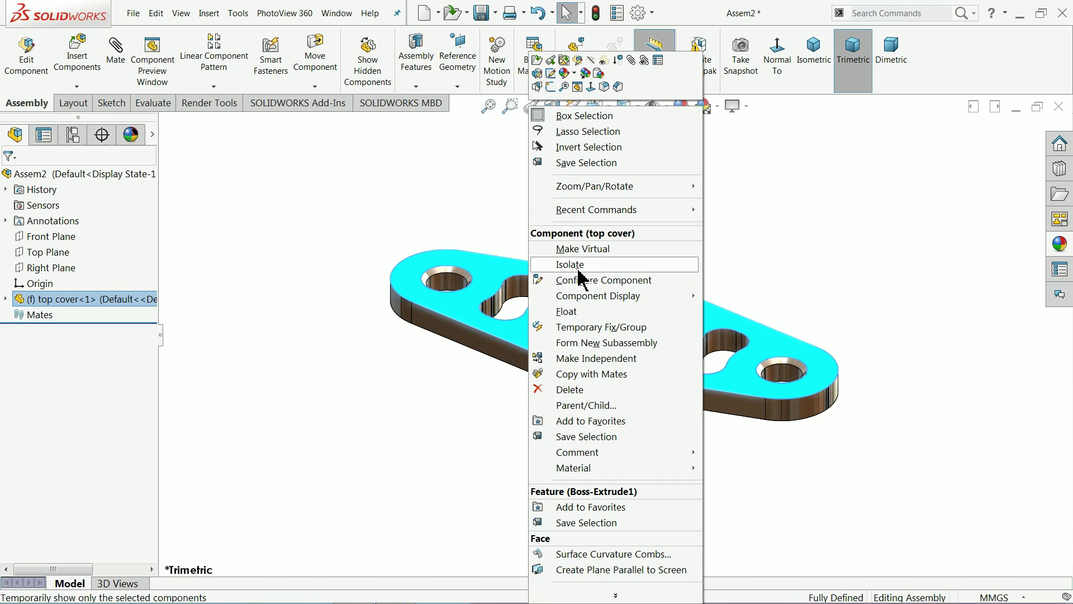
left_click(564, 311)
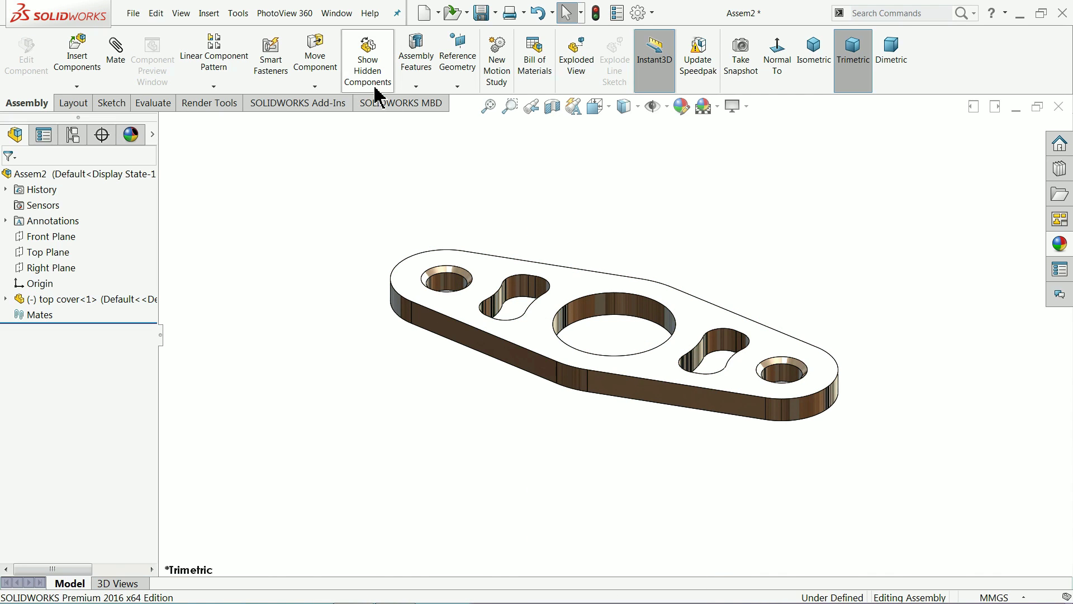
left_click(315, 86)
left_click(335, 119)
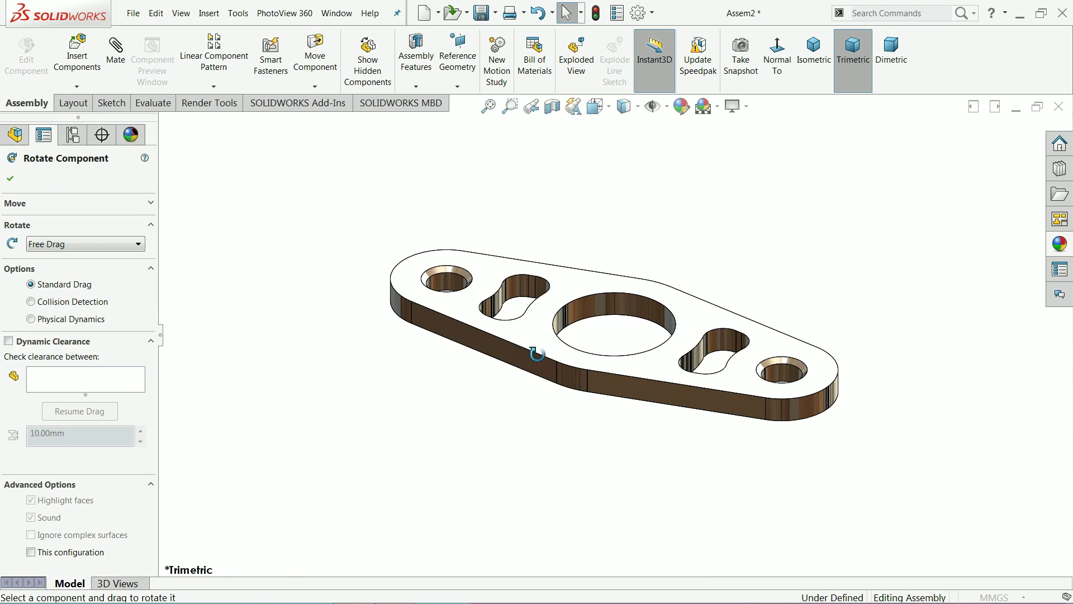
left_click_drag(537, 353, 505, 160)
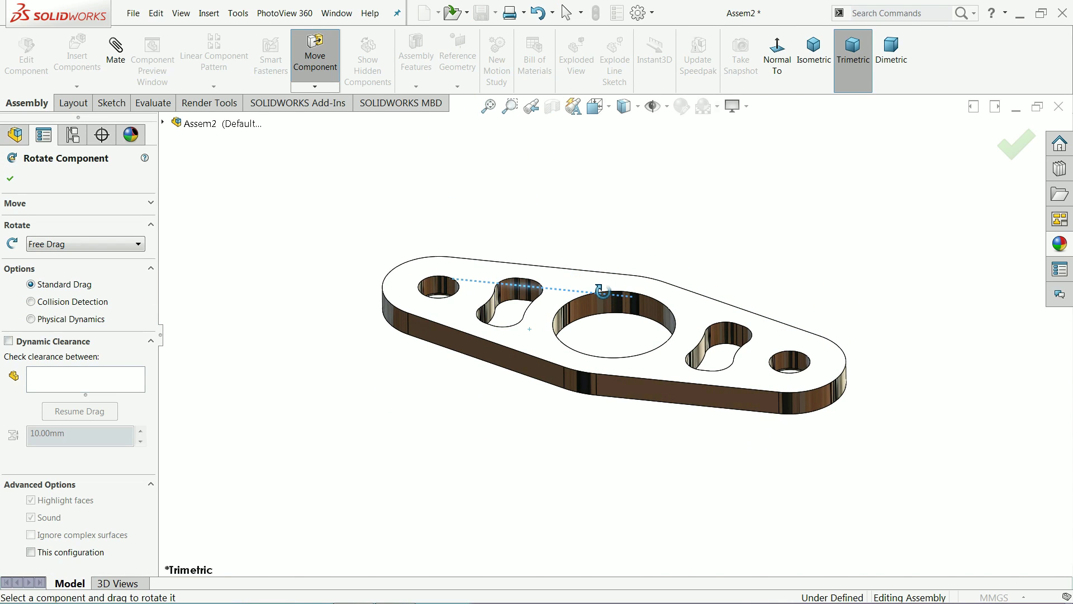
scroll(602, 291, "down", 2)
left_click(10, 179)
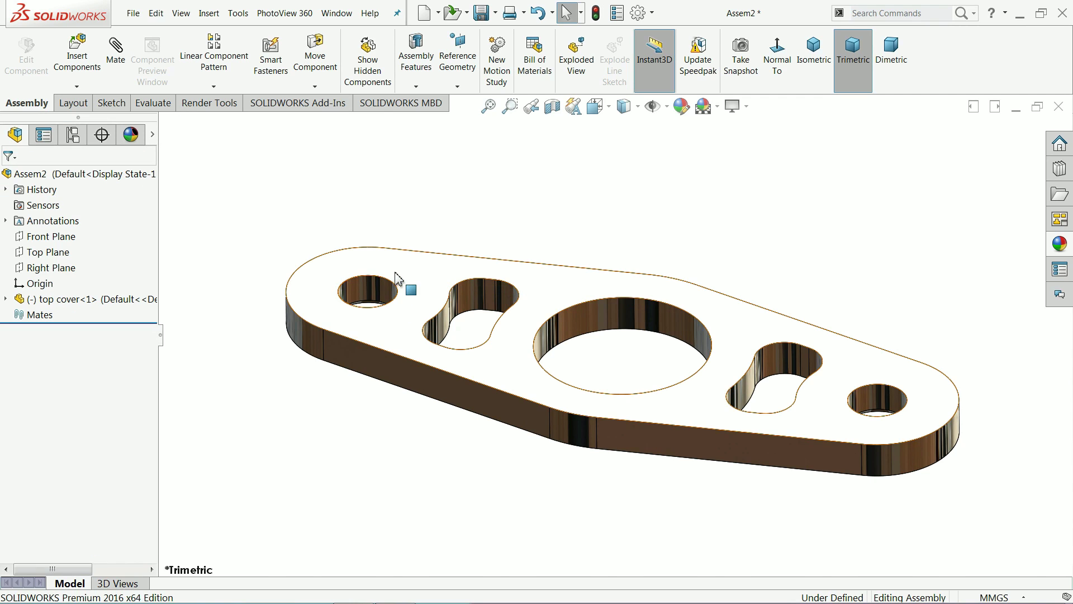
- Fix the top cover in place so the assembly reads fully defined
left_click(407, 288)
right_click(408, 287)
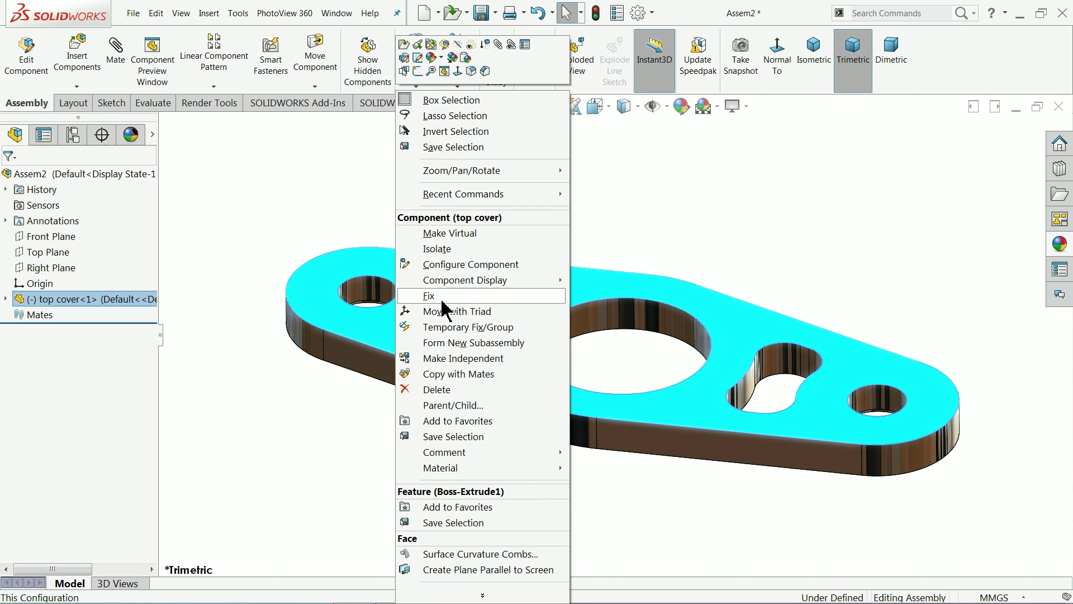
left_click(442, 299)
scroll(614, 348, "up", 2)
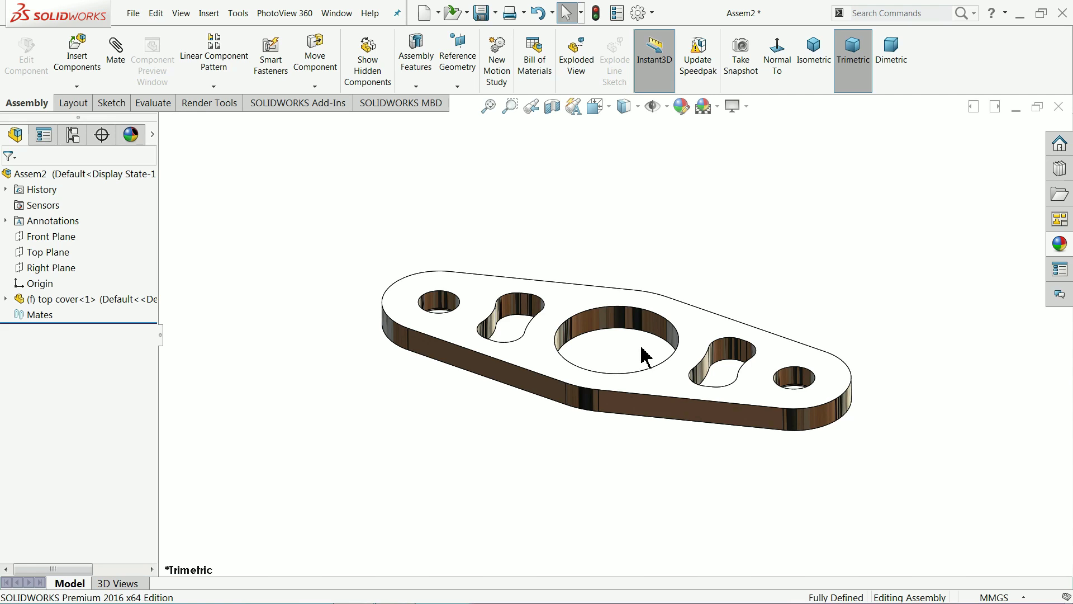
middle_click_drag(671, 356, 647, 347)
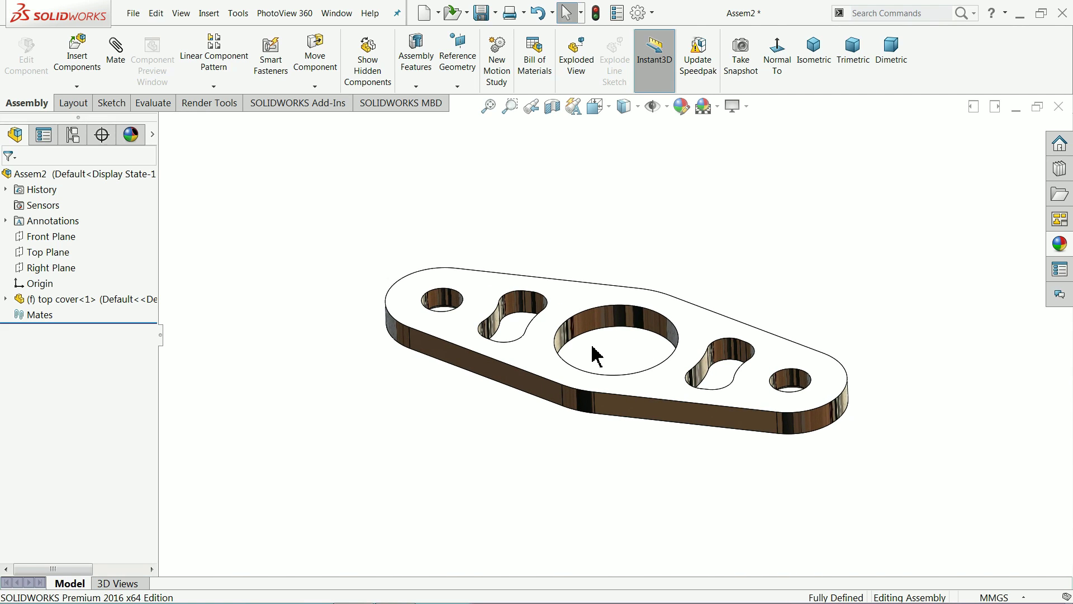
- Drag an Angular Contact Ball Bearing from Toolbox > ISO > Bearings > Ball Bearings into the assembly
left_click(77, 59)
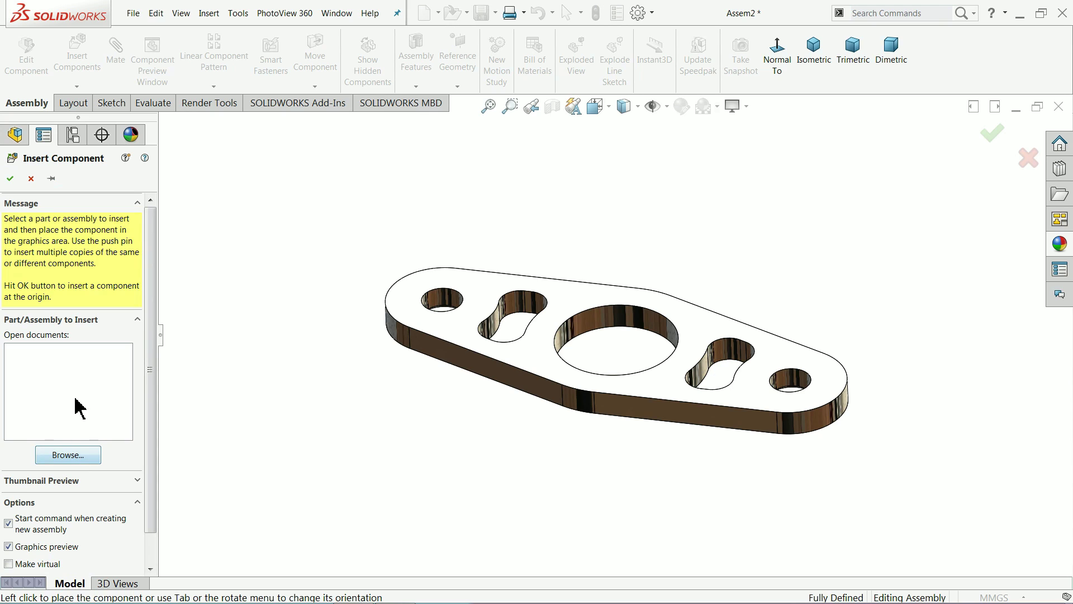
left_click(31, 180)
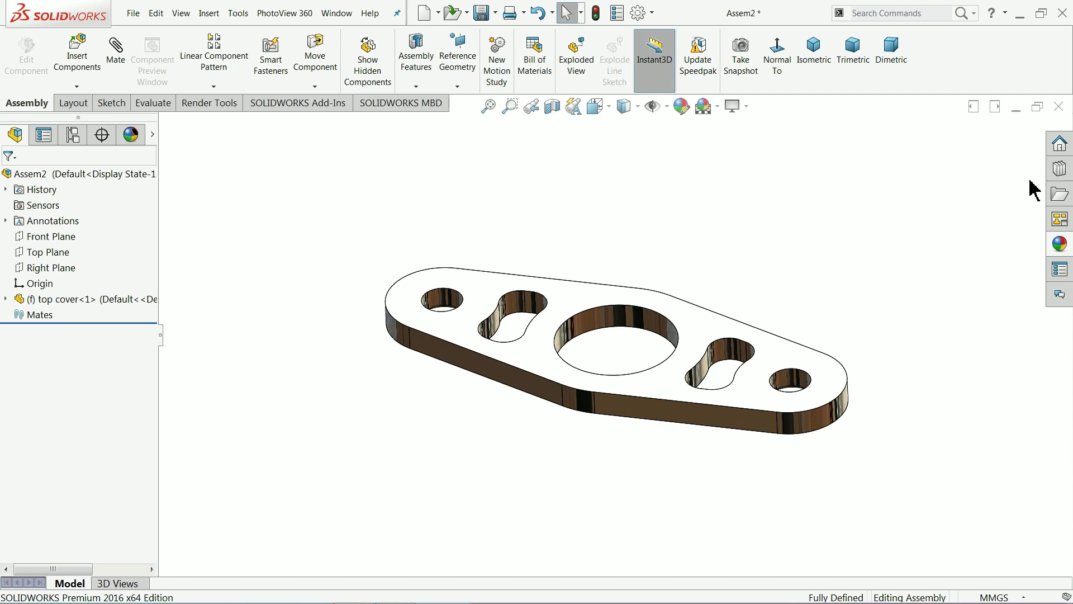
left_click(1059, 170)
left_click(959, 163)
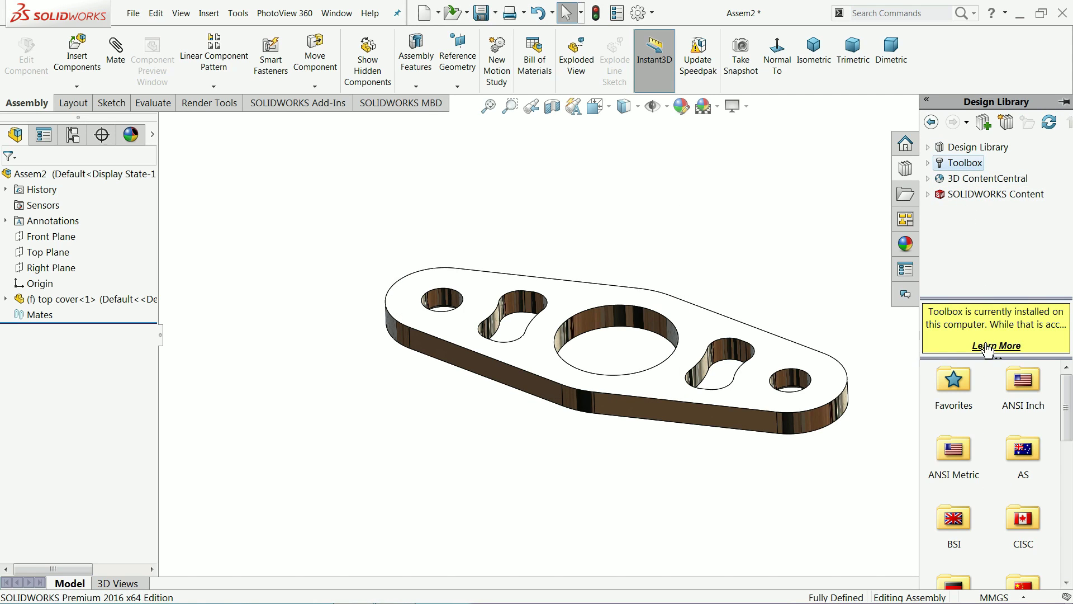
left_click_drag(1067, 386, 1067, 463)
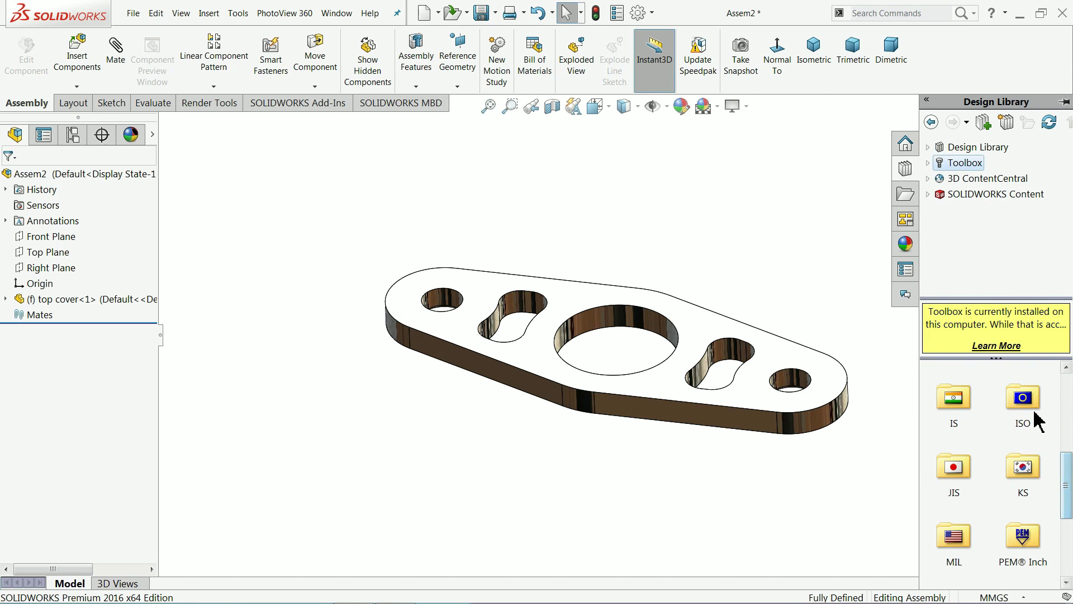
left_click(1028, 404)
double_click(1028, 403)
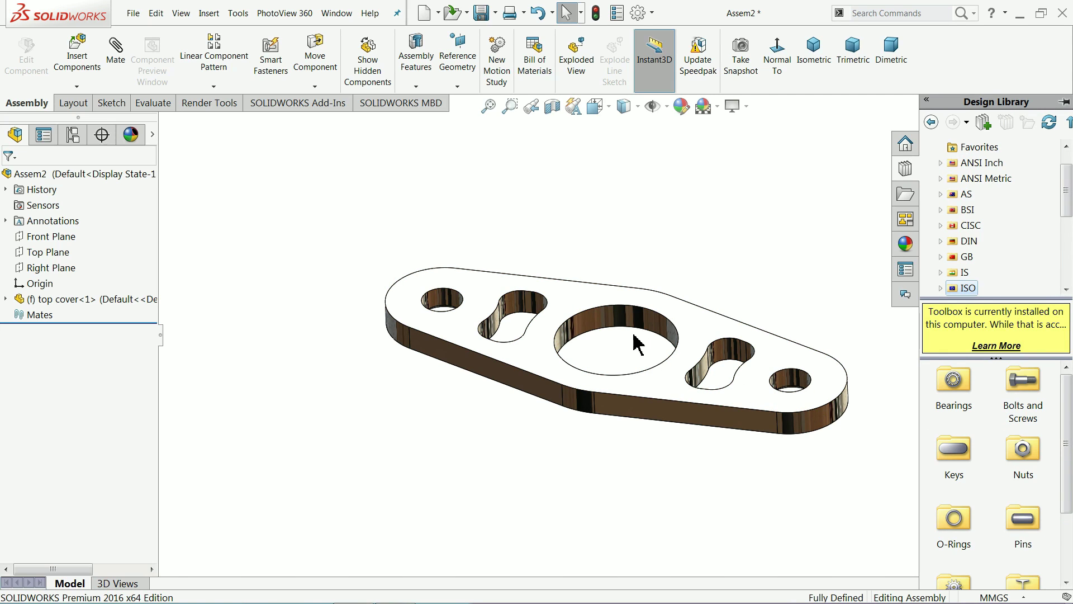
double_click(953, 382)
double_click(956, 381)
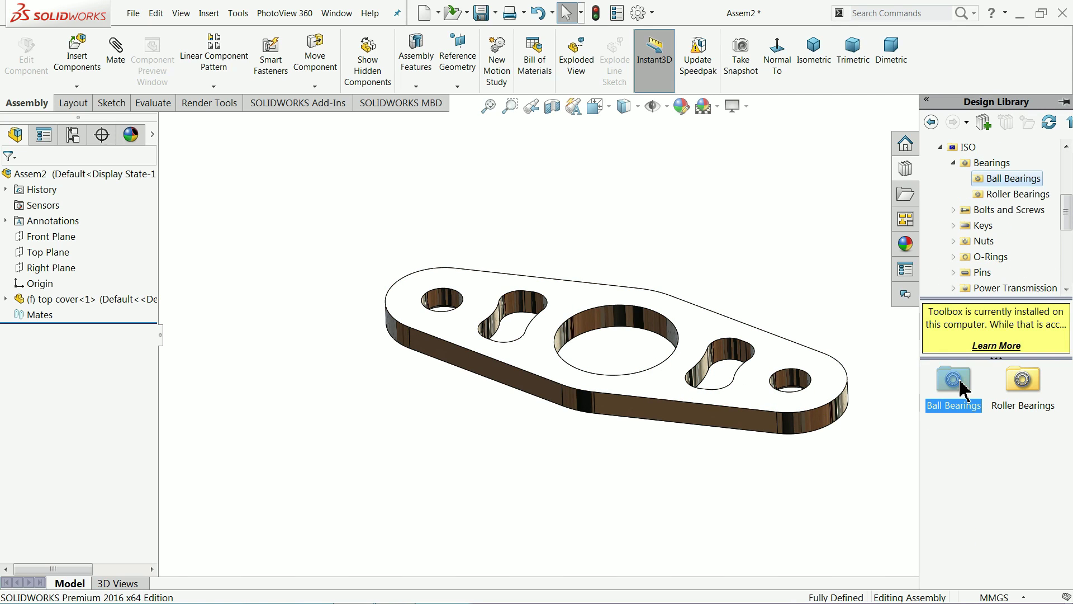
left_click(962, 411)
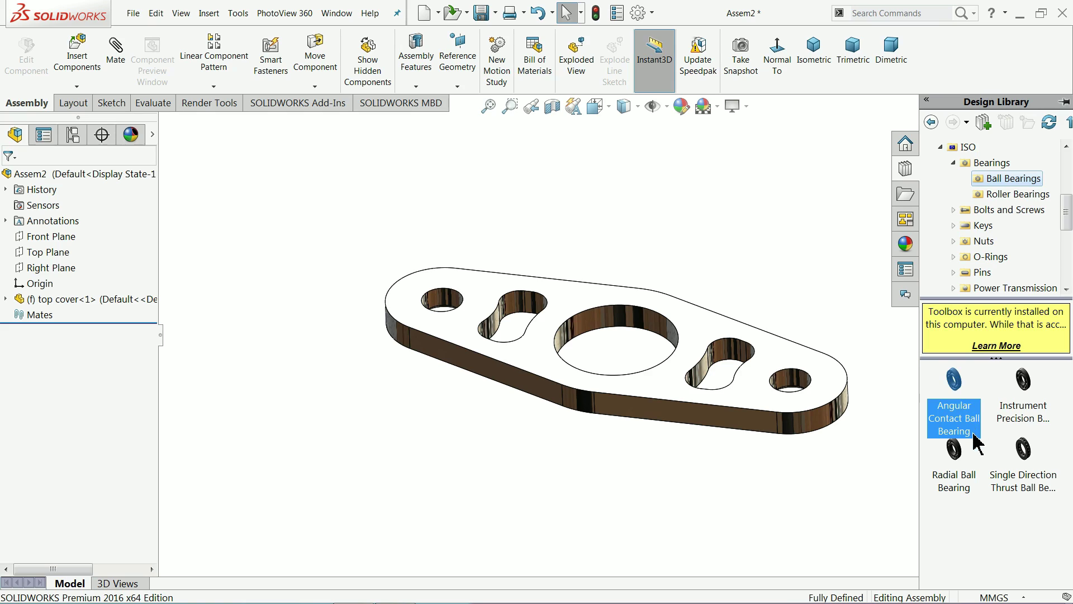
left_click_drag(976, 443, 608, 328)
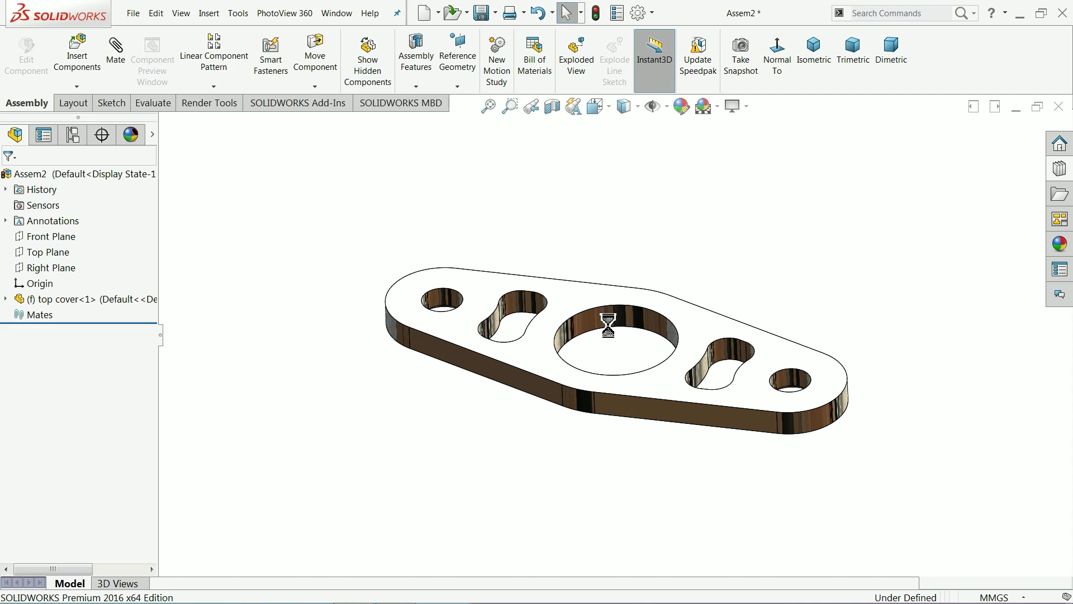
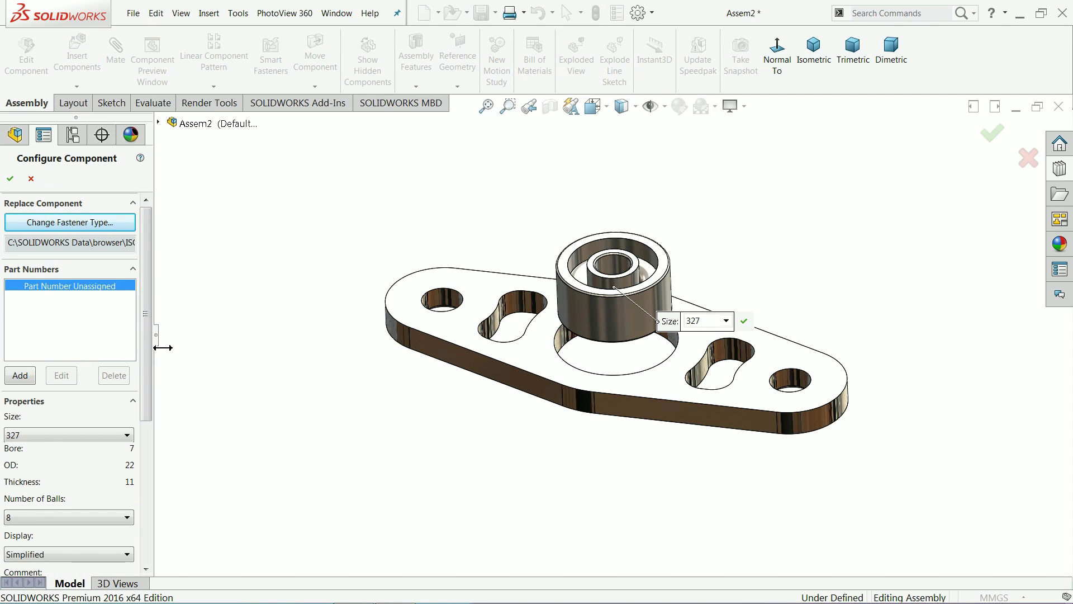
- Configure the bearing as size 828 with a full ball set, detailed display and an added cage
left_click_drag(163, 344, 168, 353)
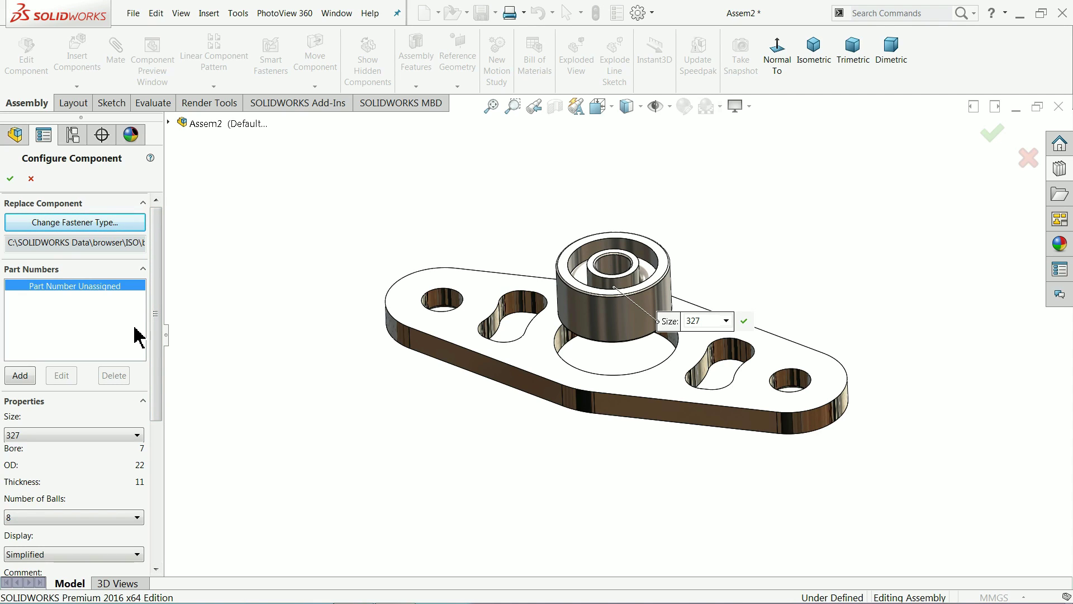
left_click_drag(149, 320, 153, 384)
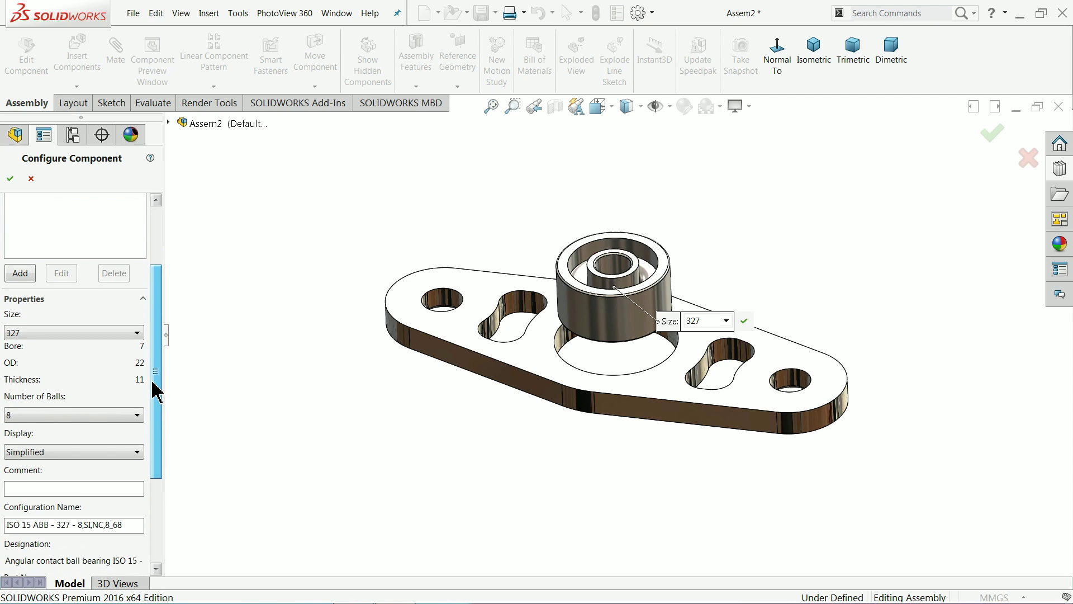
left_click(73, 334)
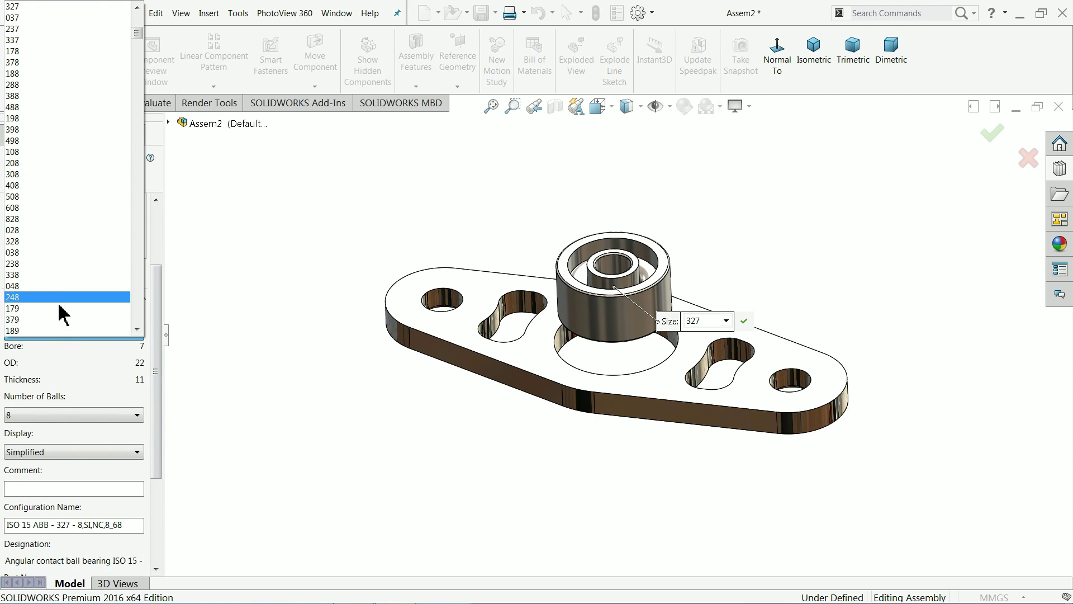
left_click(25, 220)
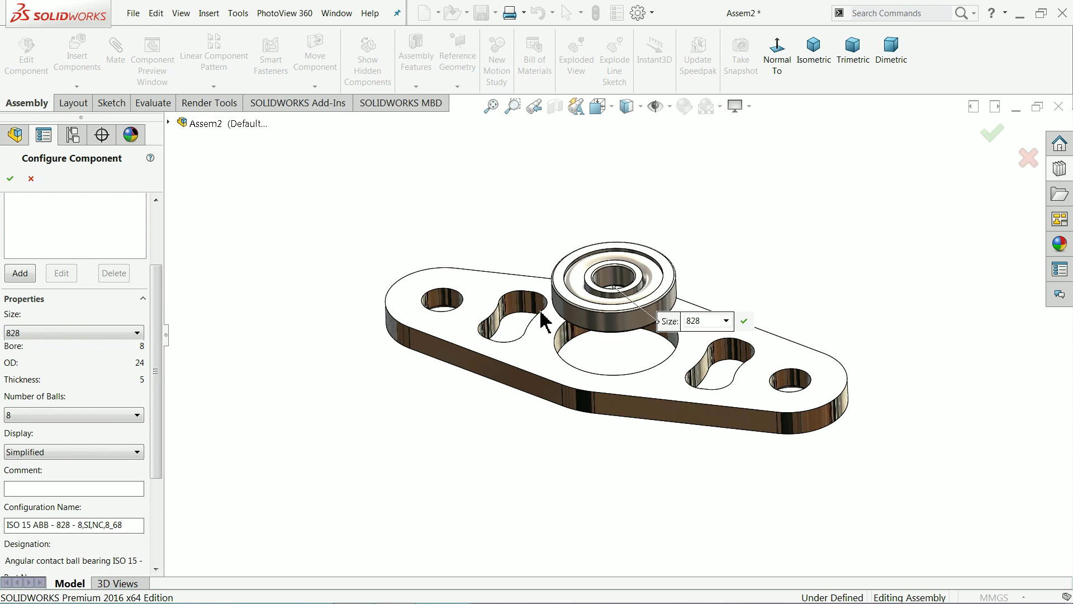
left_click(51, 417)
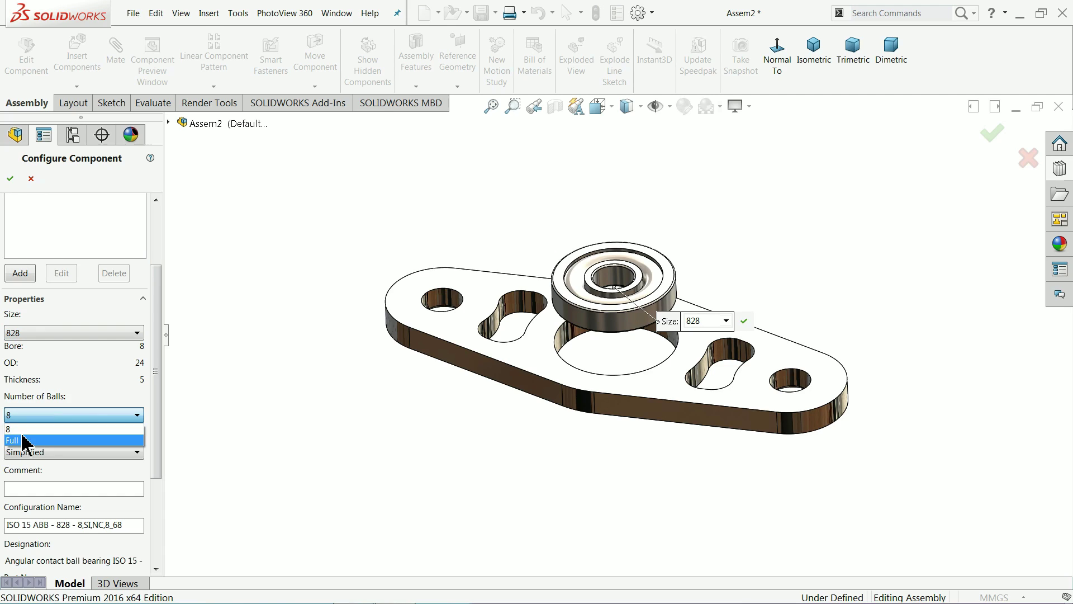
left_click(21, 441)
left_click(34, 453)
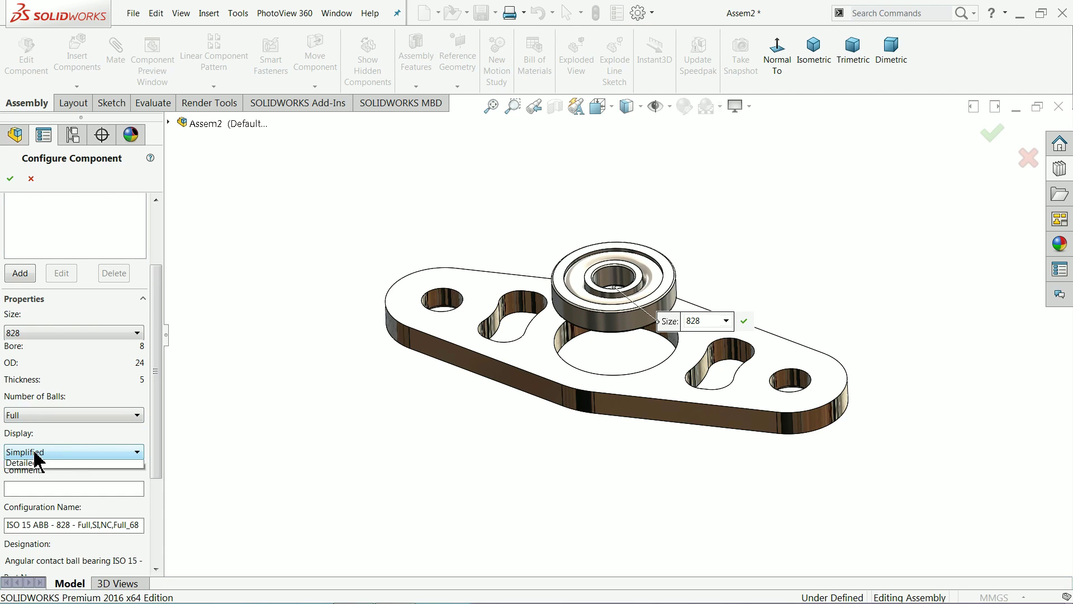
left_click(25, 478)
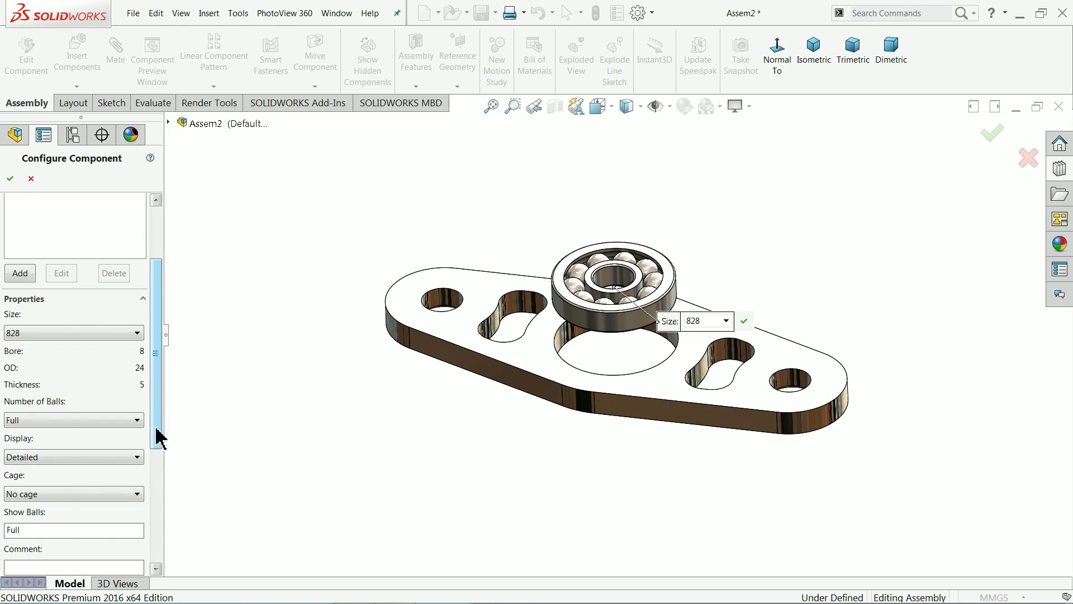
scroll(159, 435, "down", 3)
left_click(36, 412)
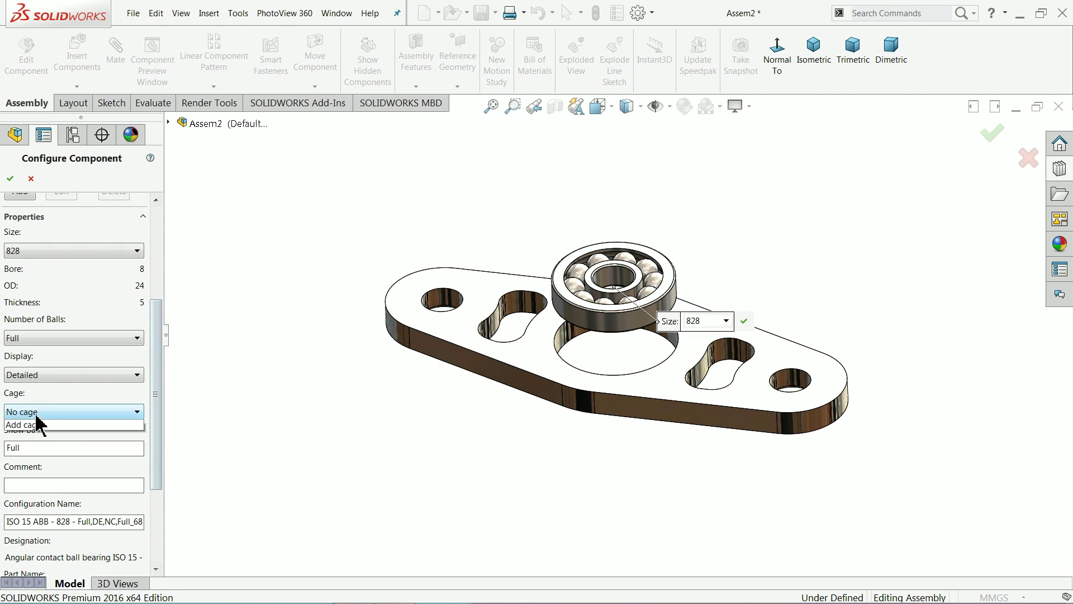
left_click(28, 437)
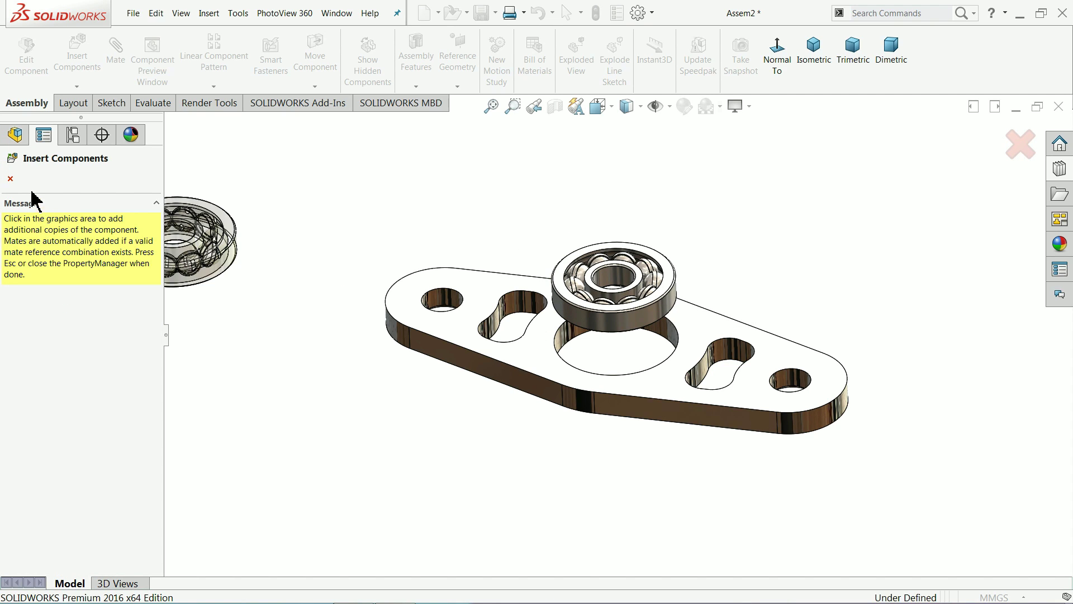
- Seat the inserted bearing flush on the top cover's top face with a coincident mate
left_click(10, 178)
scroll(562, 290, "down", 3)
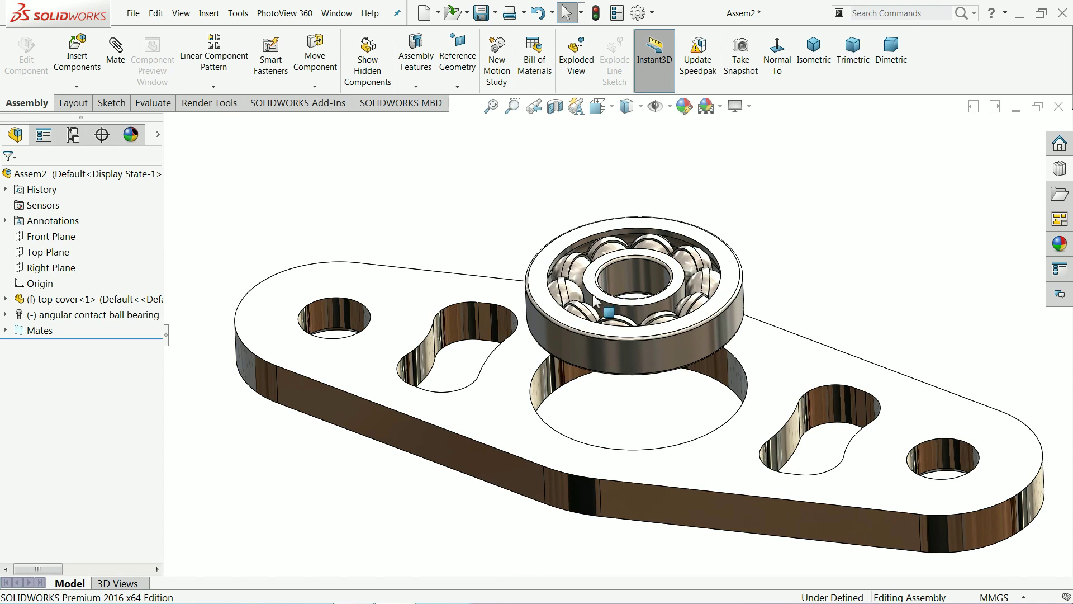
left_click(115, 53)
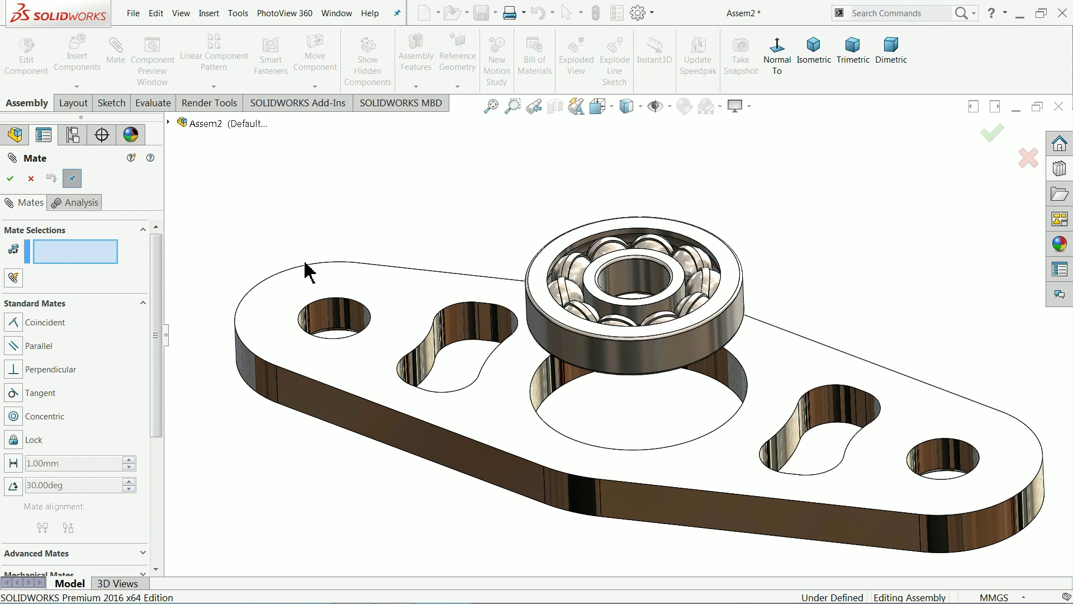
left_click_drag(551, 347, 643, 286)
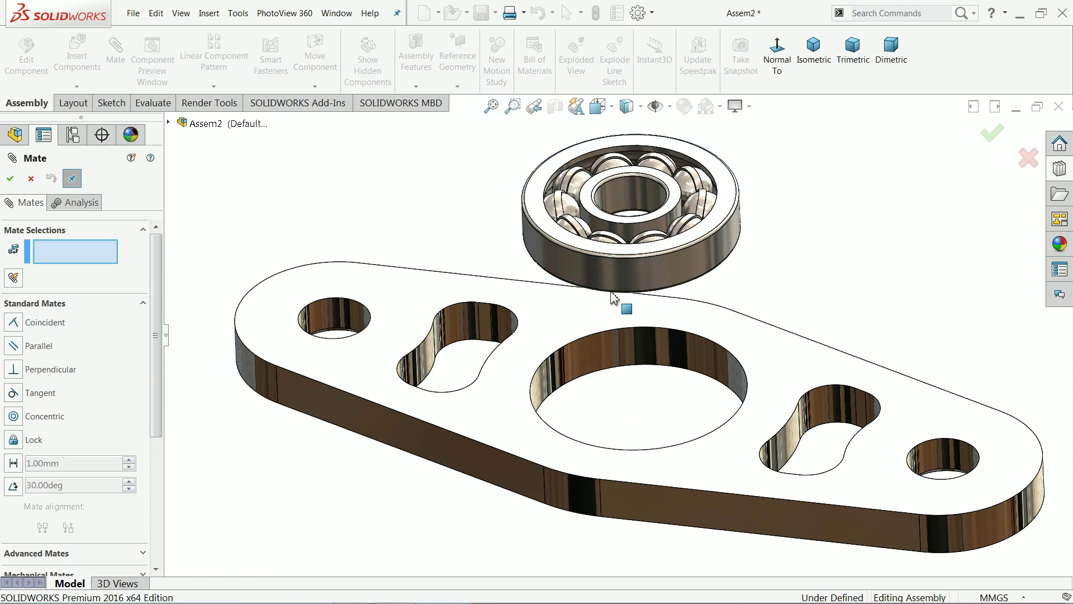
left_click(539, 210)
left_click(537, 339)
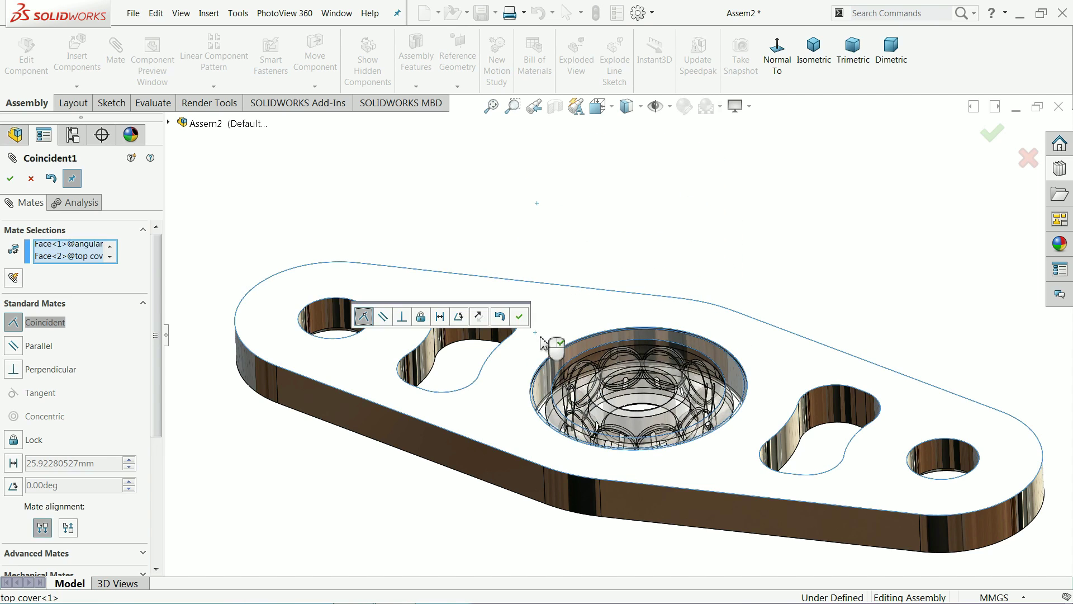
left_click(521, 317)
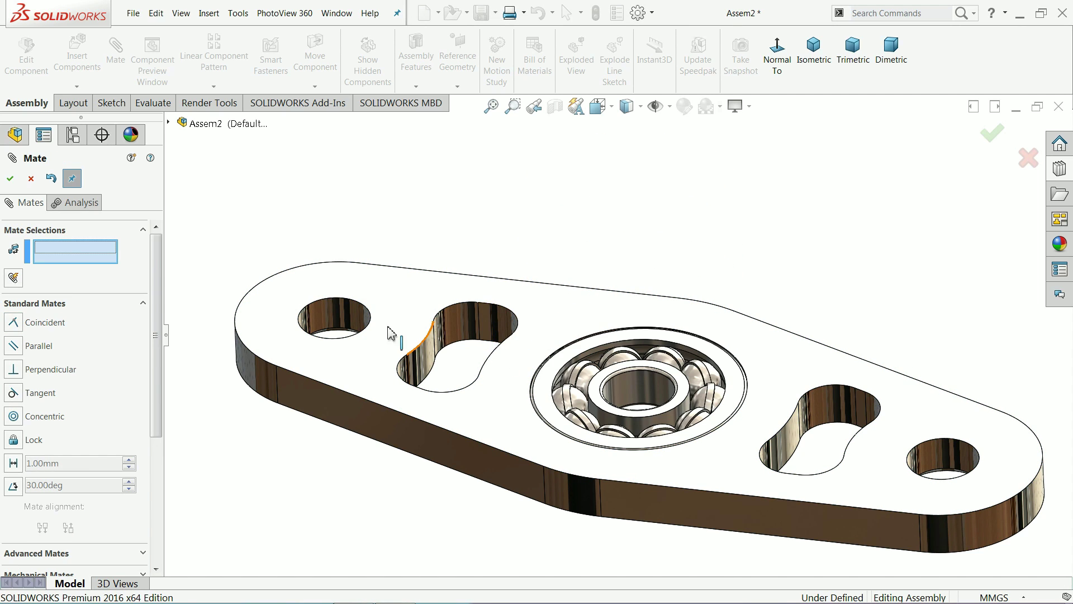
key("Escape")
- Start inserting another component into the assembly
scroll(532, 312, "up", 3)
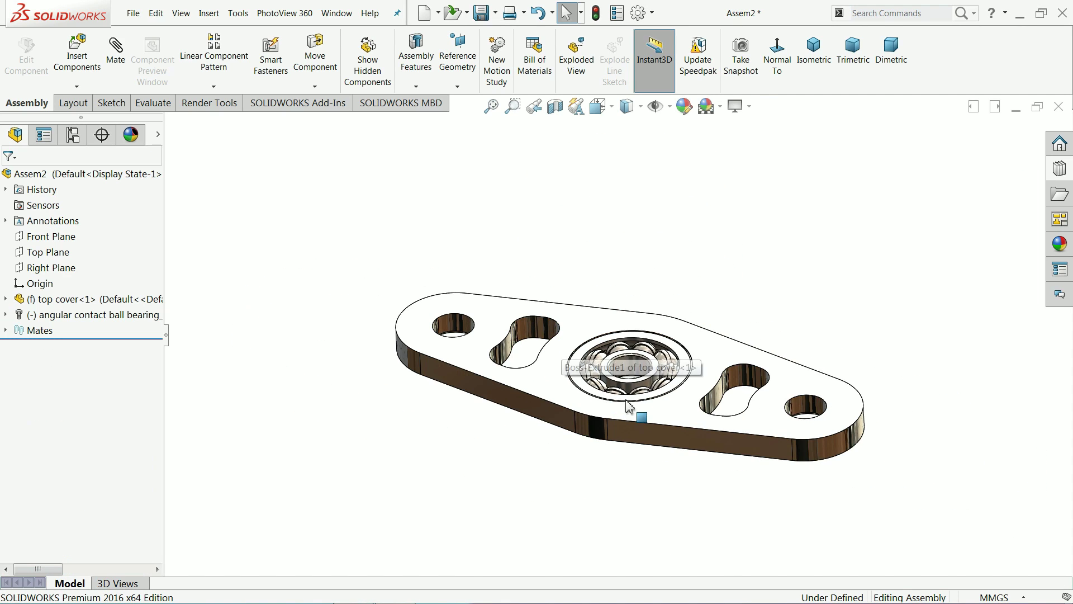
scroll(727, 408, "down", 2)
scroll(617, 343, "down", 1)
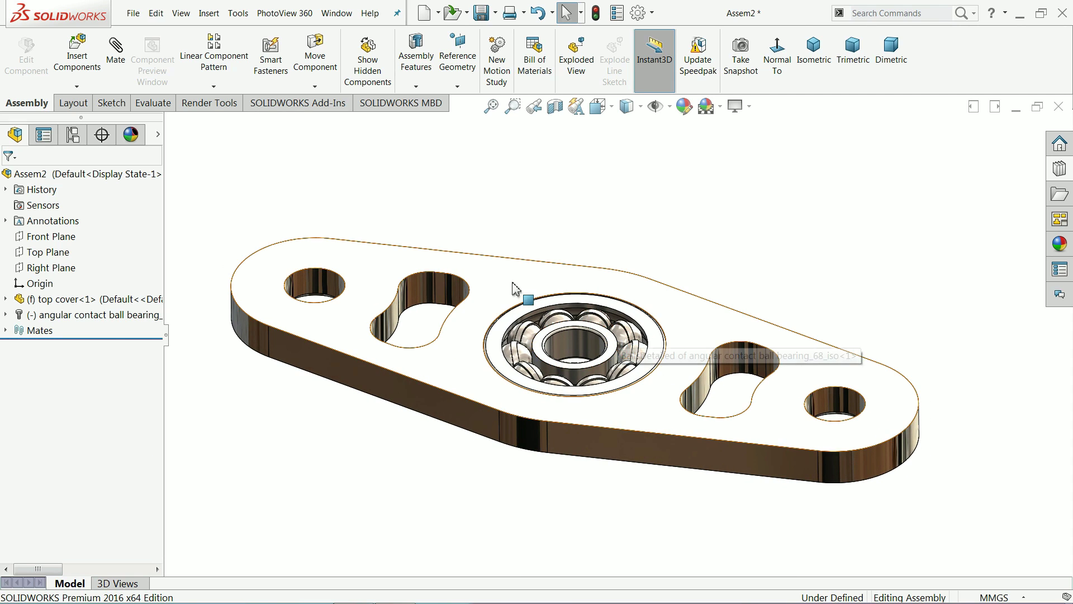
left_click(79, 61)
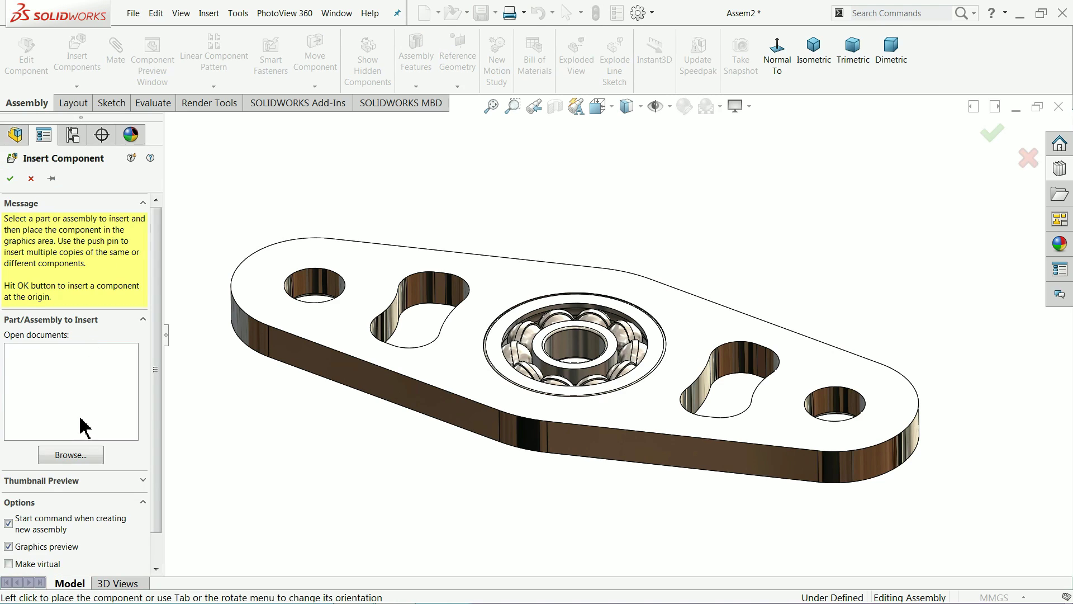
- Browse to the Gear 2 part and place it in the assembly
left_click(75, 458)
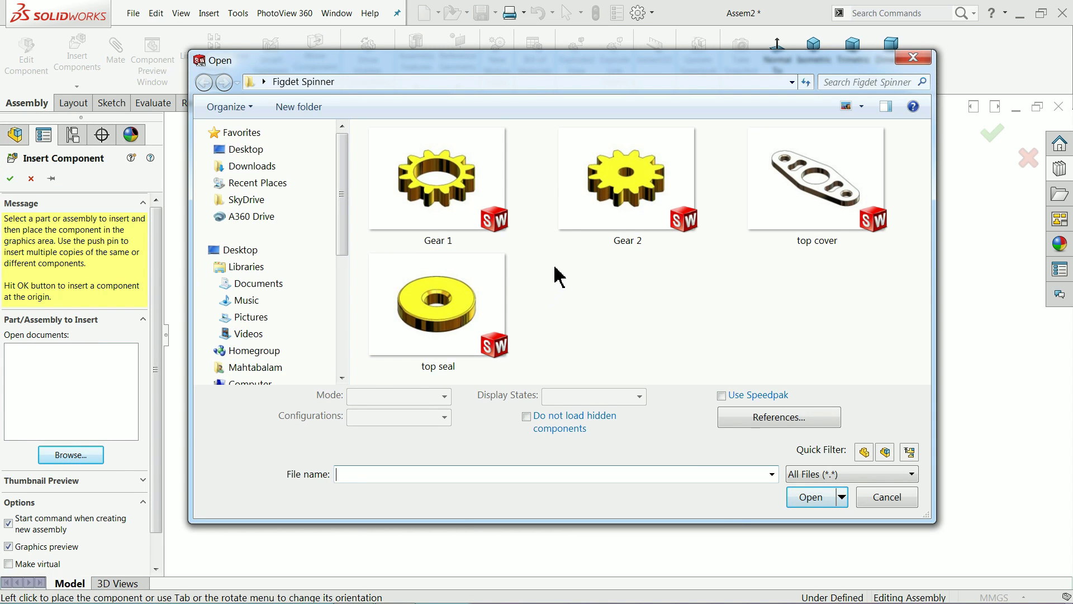
left_click(632, 187)
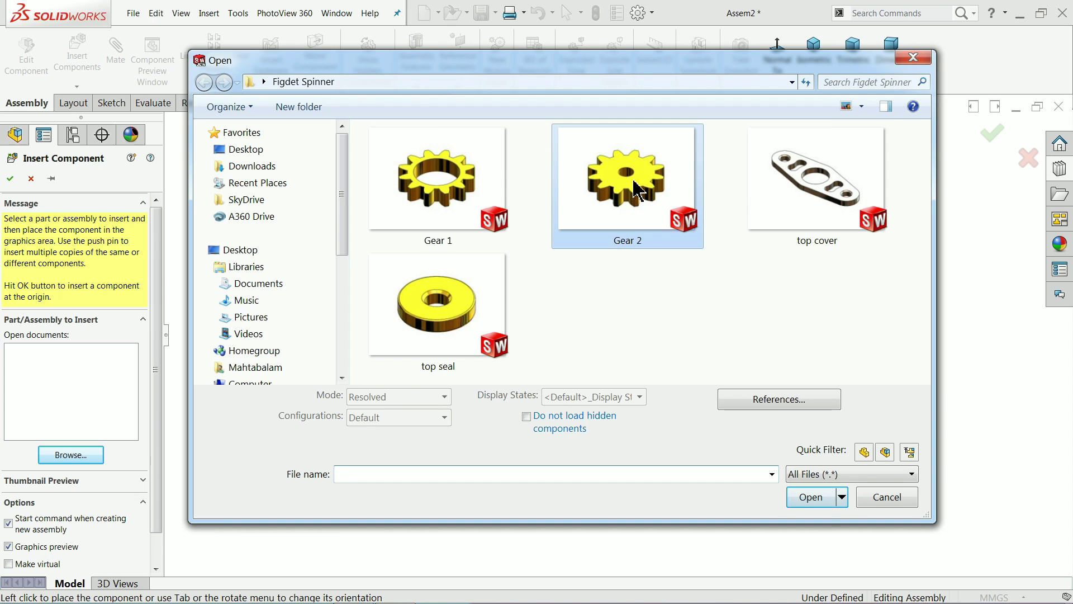
left_click(810, 487)
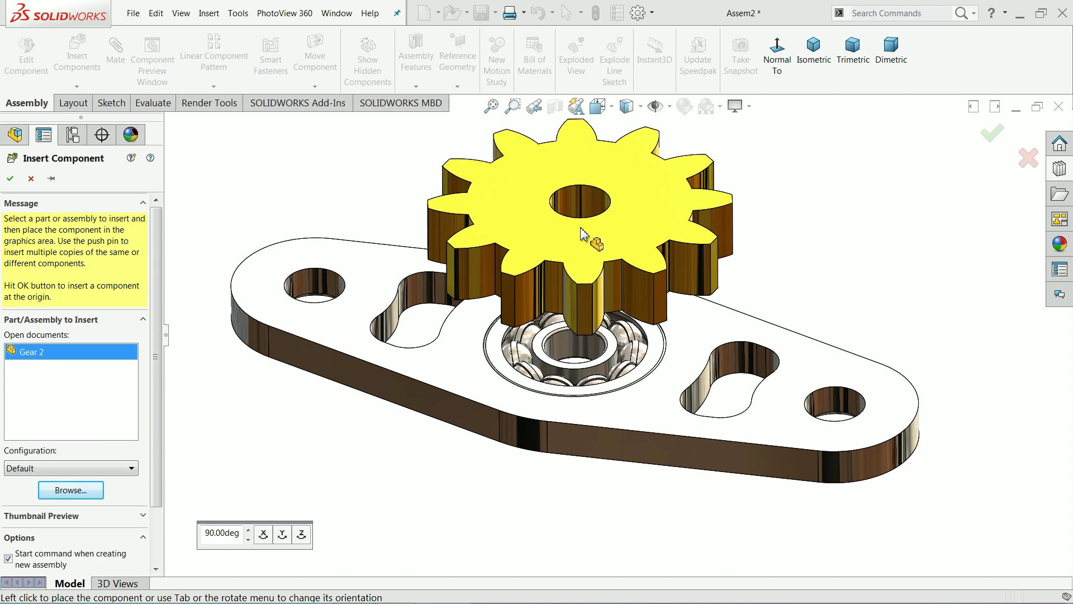
left_click(582, 237)
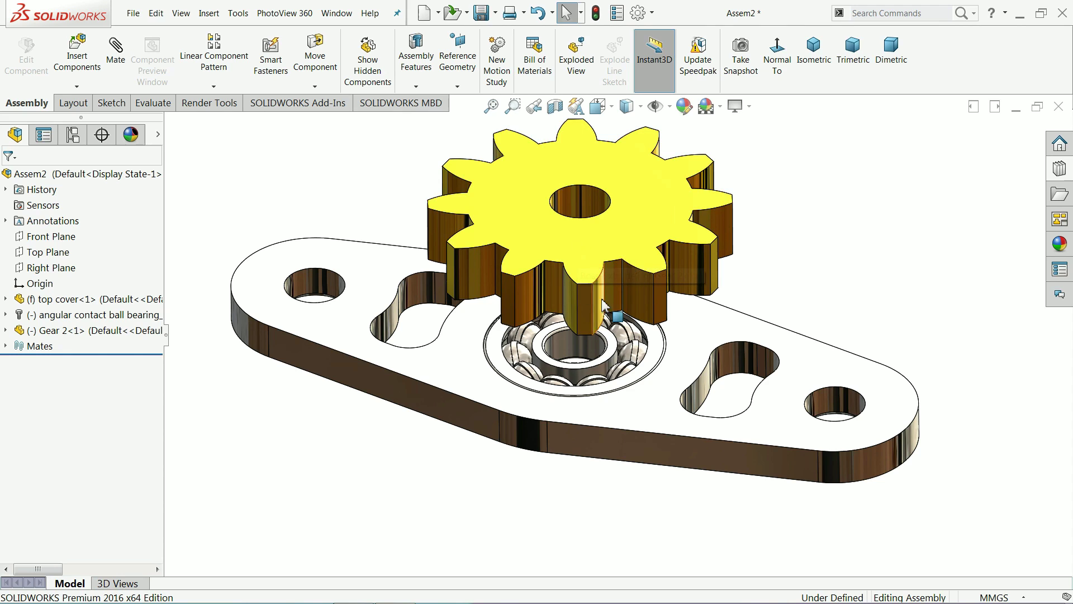
- Mate Gear 2's bore concentric with the bearing's bore
left_click(124, 58)
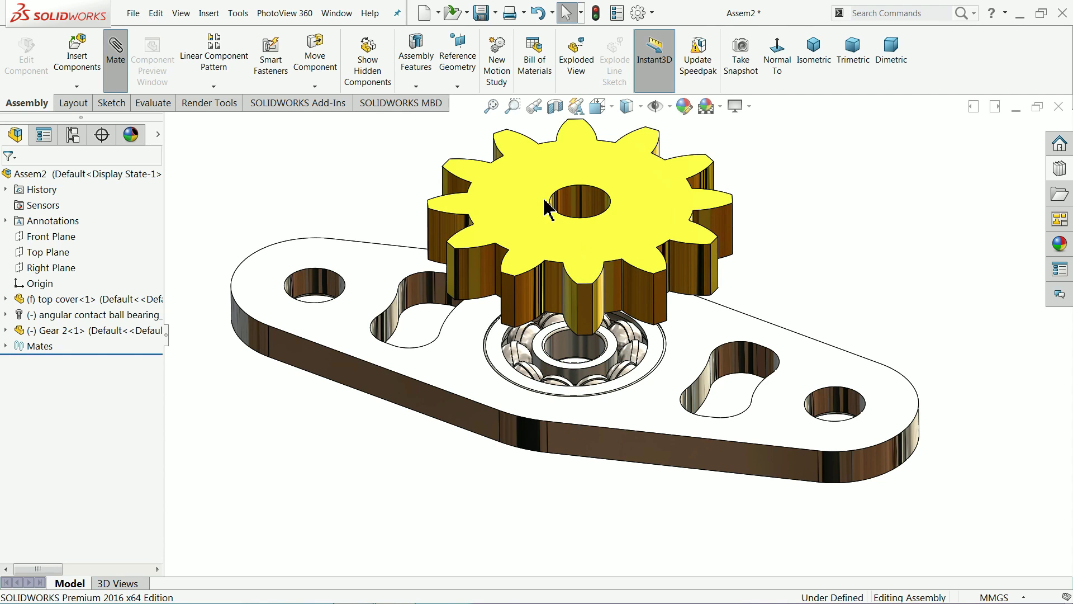
left_click(575, 203)
left_click(568, 350)
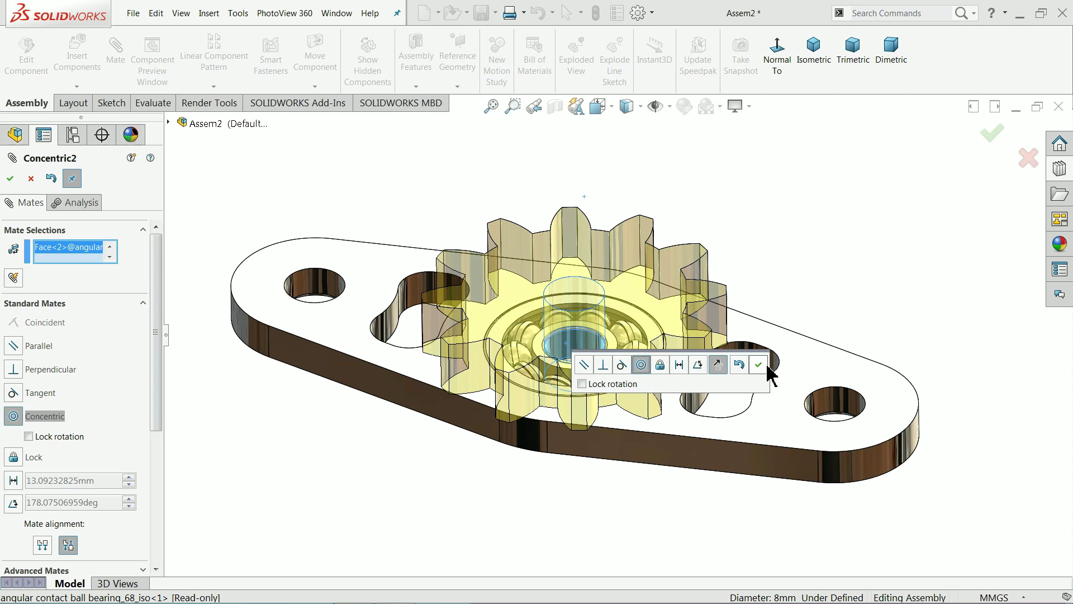
left_click(761, 365)
- Seat Gear 2's bottom face coincident with the top cover face
left_click_drag(581, 349, 579, 263)
left_click(611, 411)
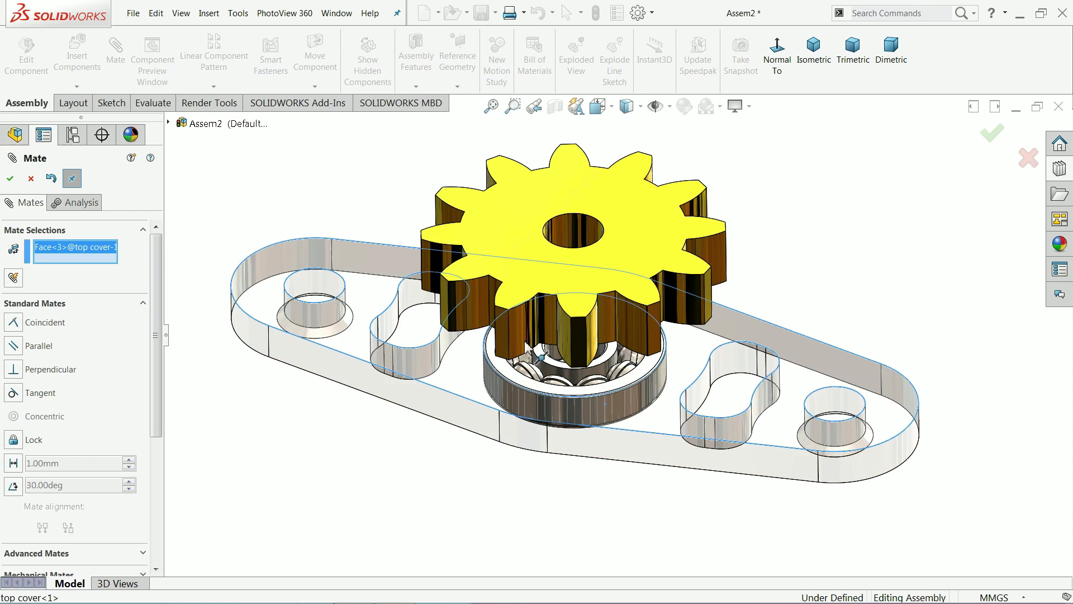
middle_click_drag(527, 349, 520, 186)
left_click(509, 419)
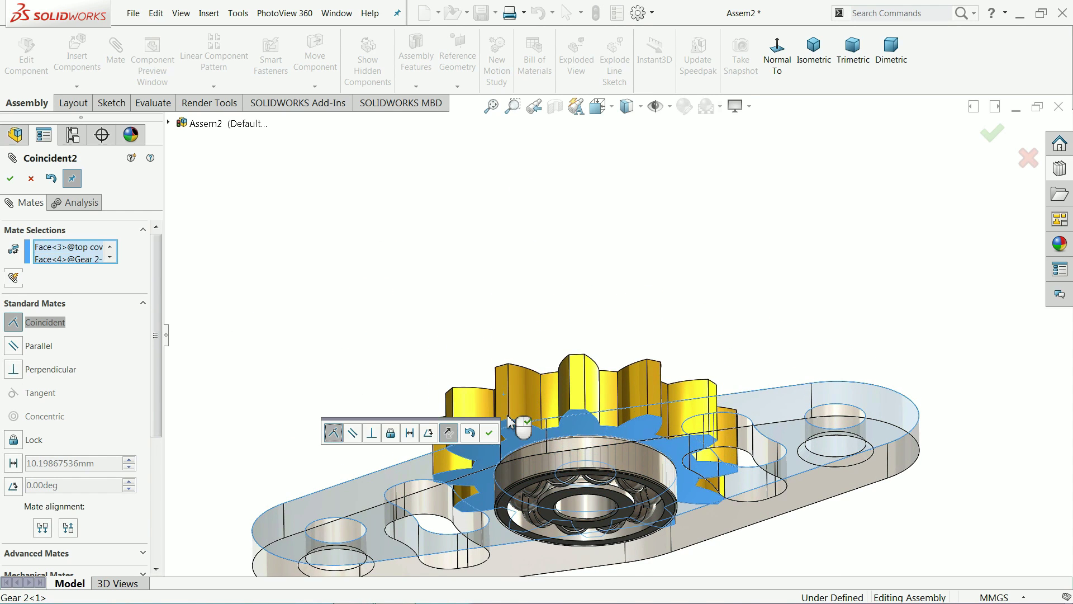
middle_click_drag(531, 279, 564, 445)
left_click(492, 439)
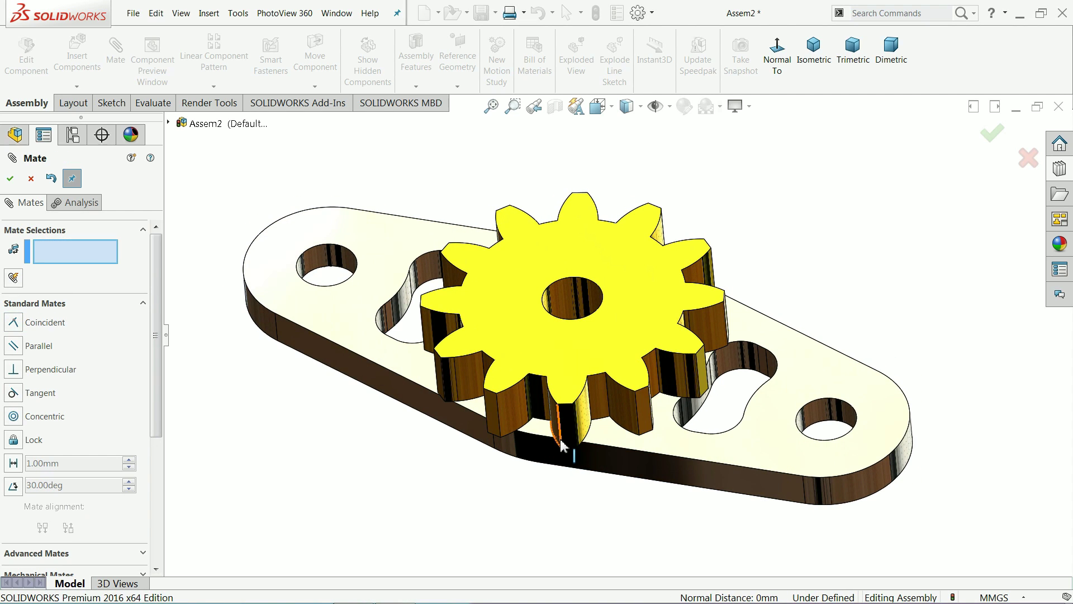
- Insert Gear 1 and position it near the top cover's left hole
left_click(31, 178)
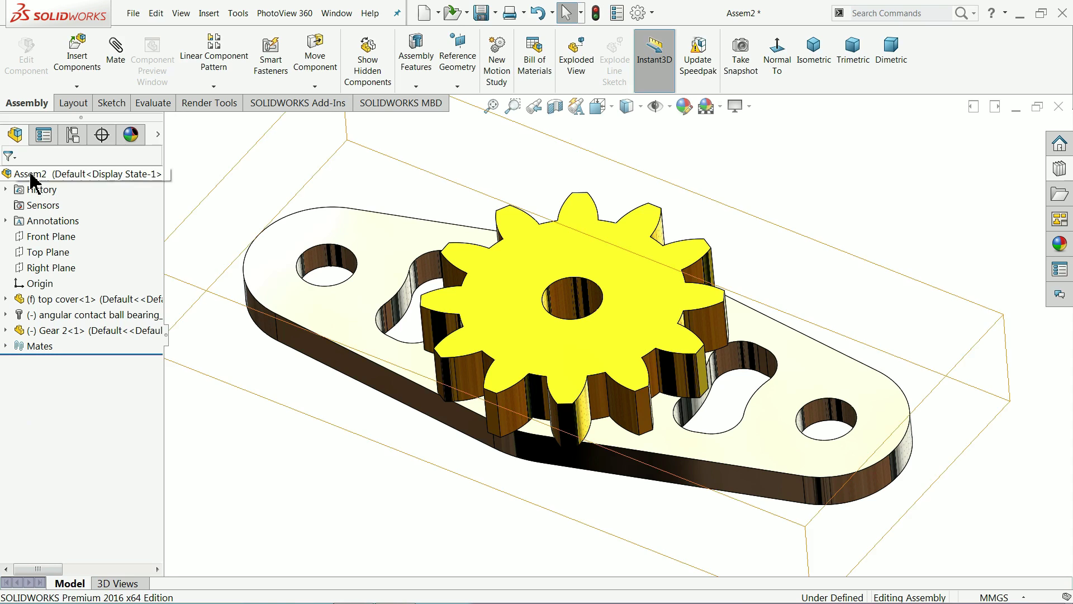
left_click(78, 58)
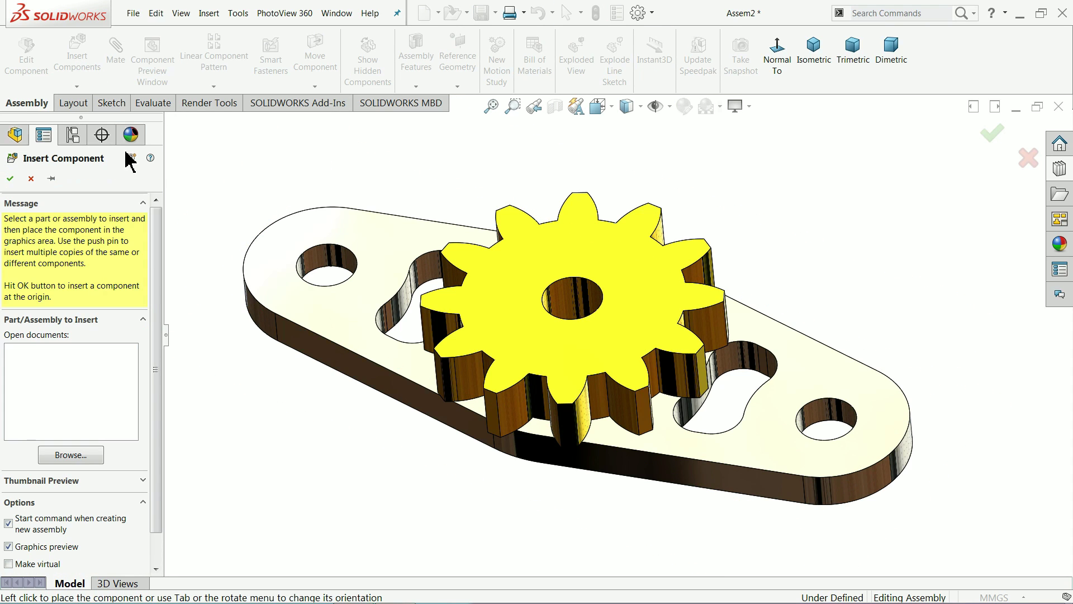
left_click(58, 463)
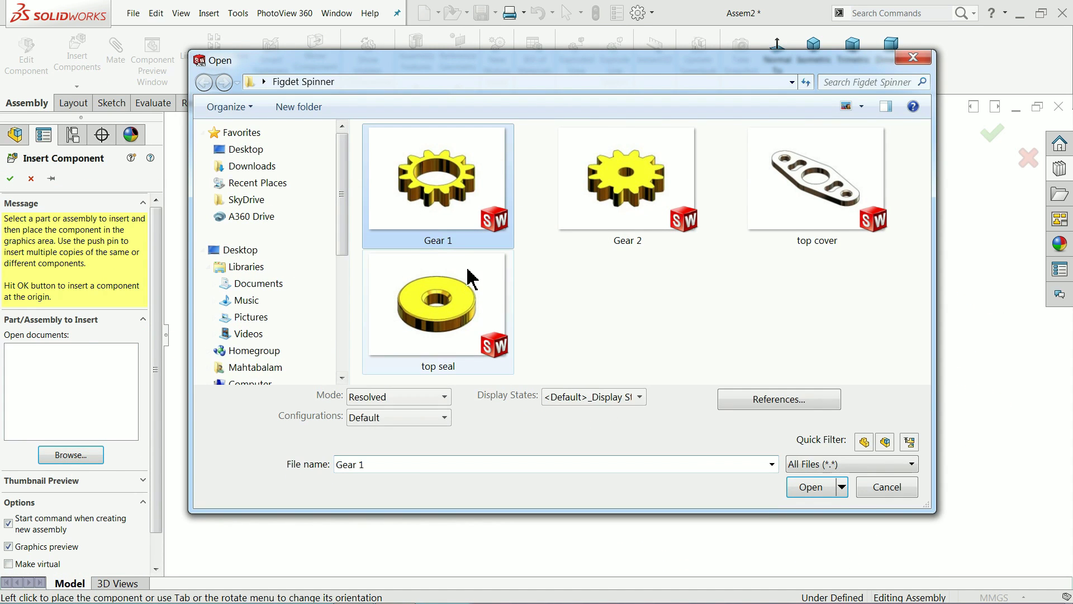
left_click(806, 488)
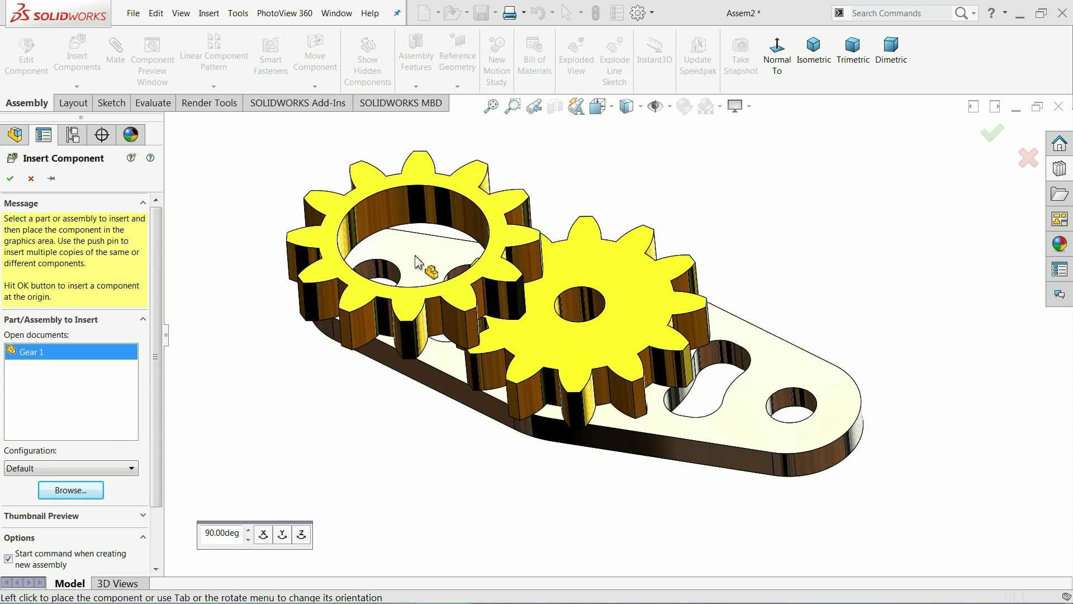
left_click(357, 220)
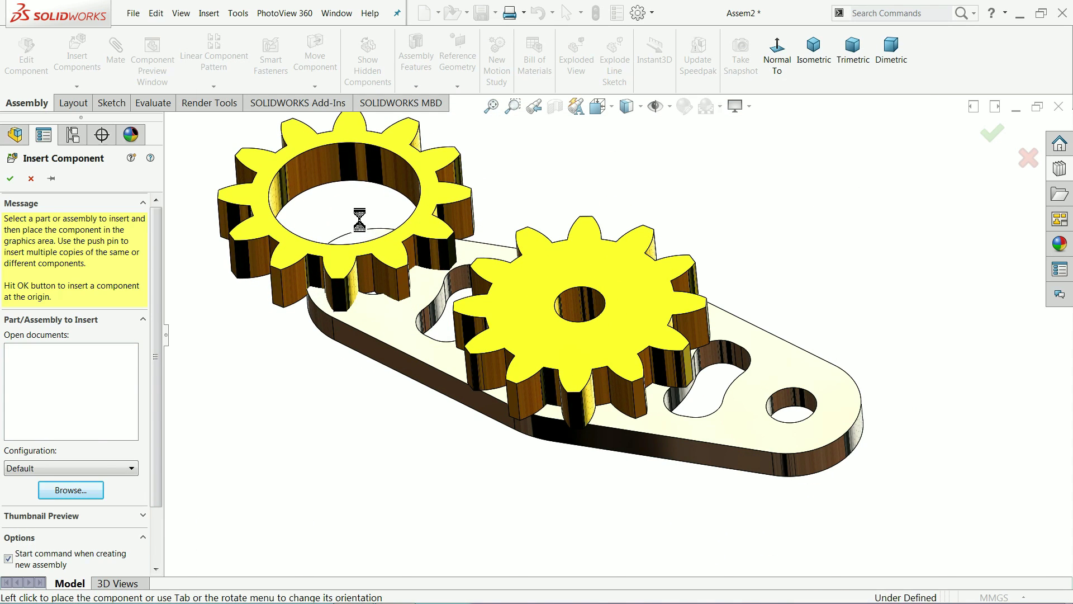
middle_click_drag(337, 211, 370, 212)
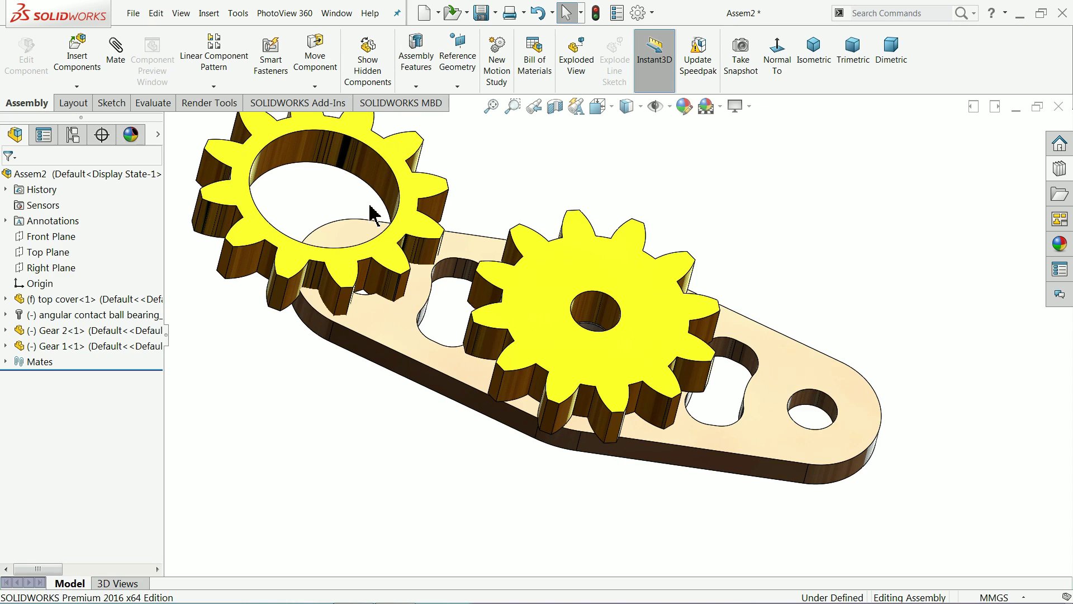
left_click_drag(376, 263, 364, 186)
left_click(218, 221)
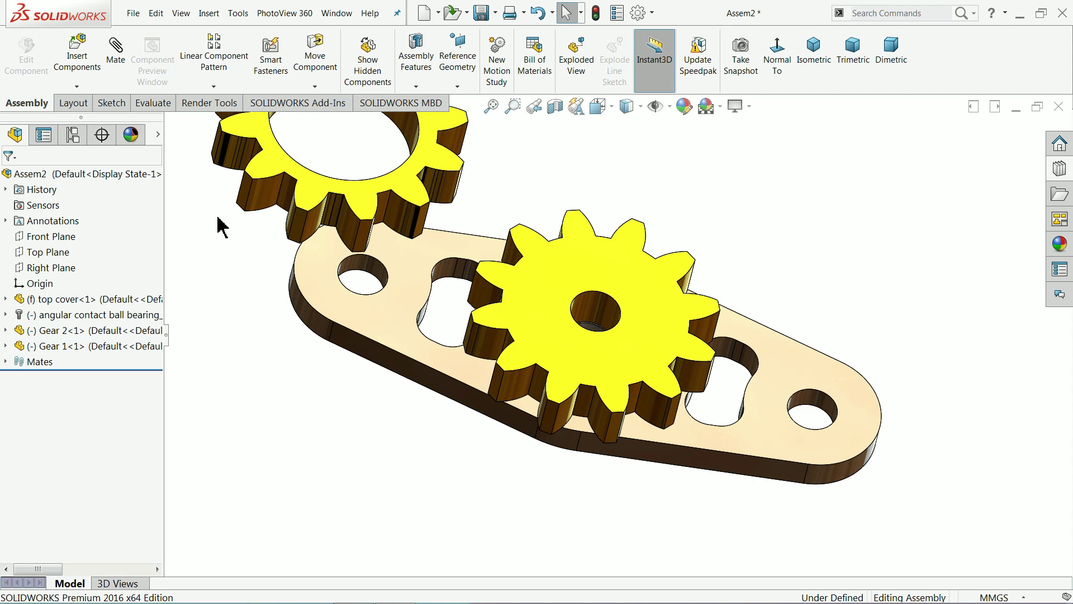
- Mate Gear 1's bore concentric with the top cover's left hole
left_click(116, 53)
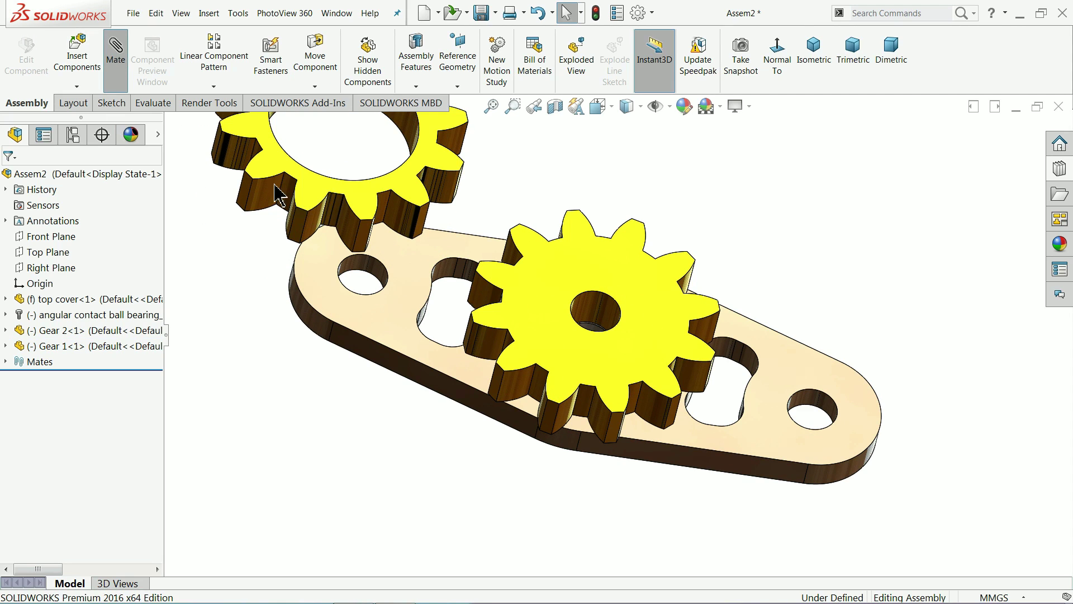
left_click(361, 292)
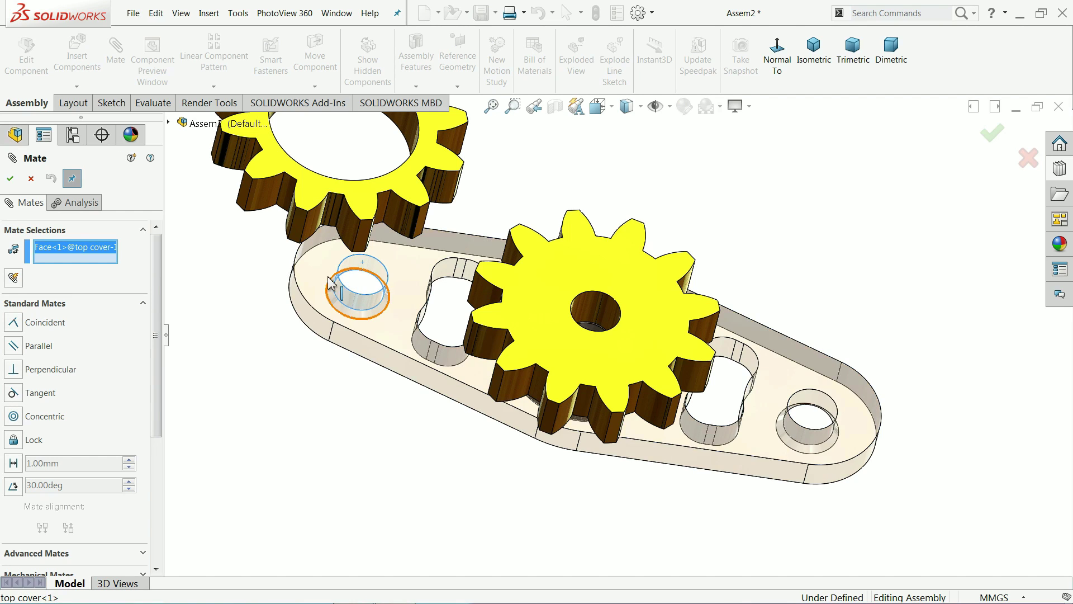
key("z")
key("z")
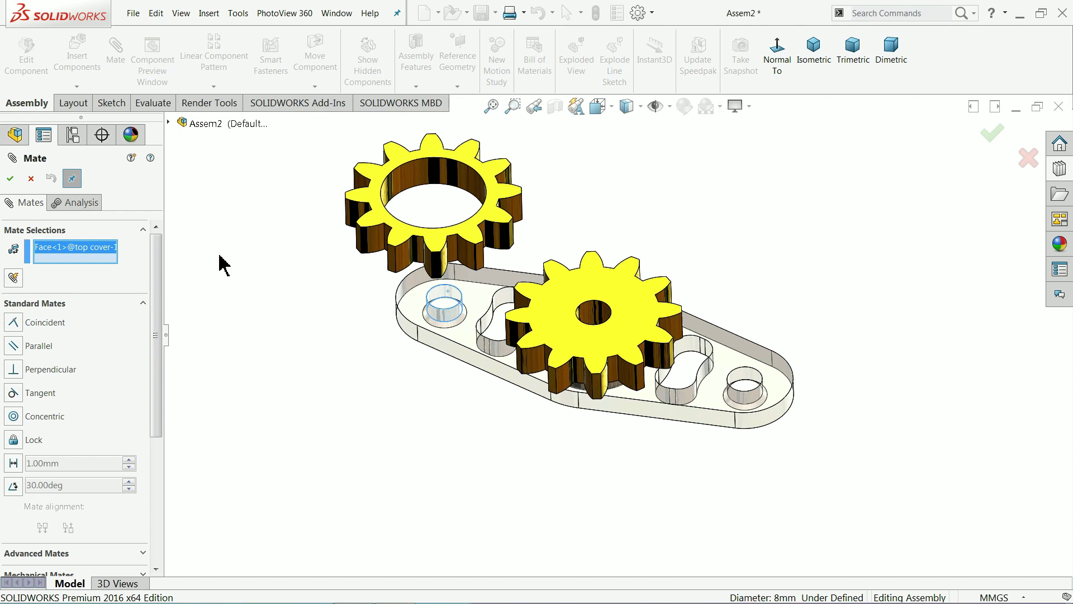
left_click(404, 176)
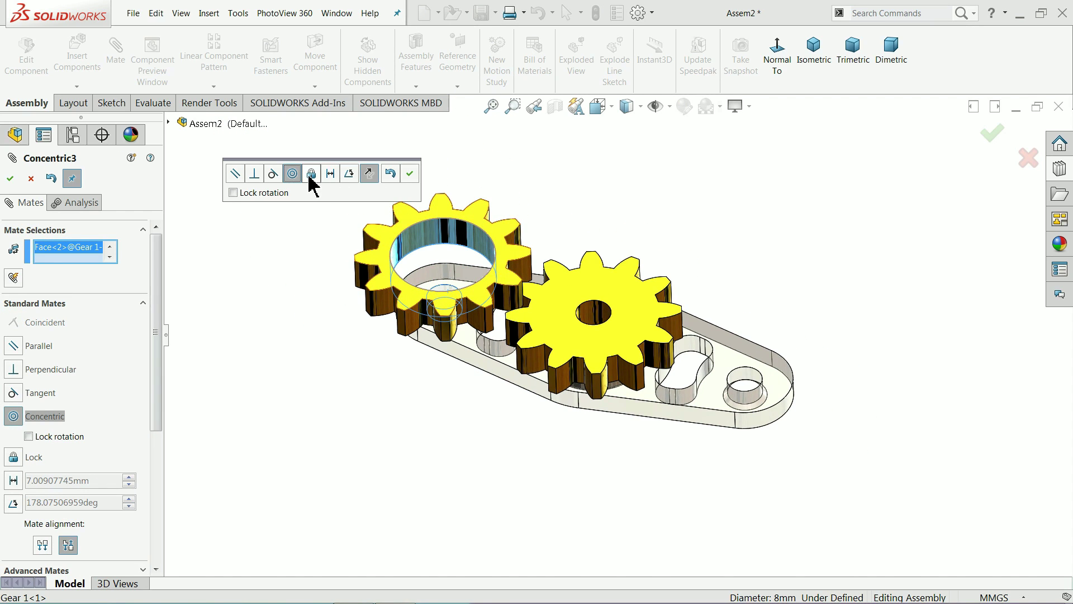
left_click(410, 175)
- Seat Gear 1's bottom face coincident on the cover's top face
middle_click_drag(411, 184, 404, 316)
scroll(405, 316, "down", 3)
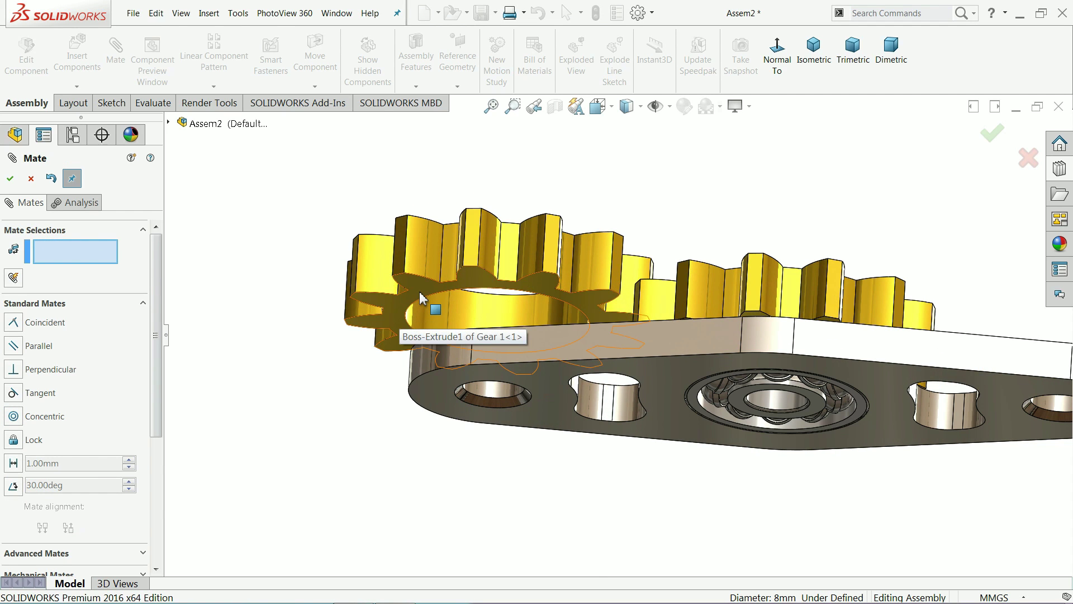
left_click(430, 307)
middle_click_drag(503, 246, 558, 376)
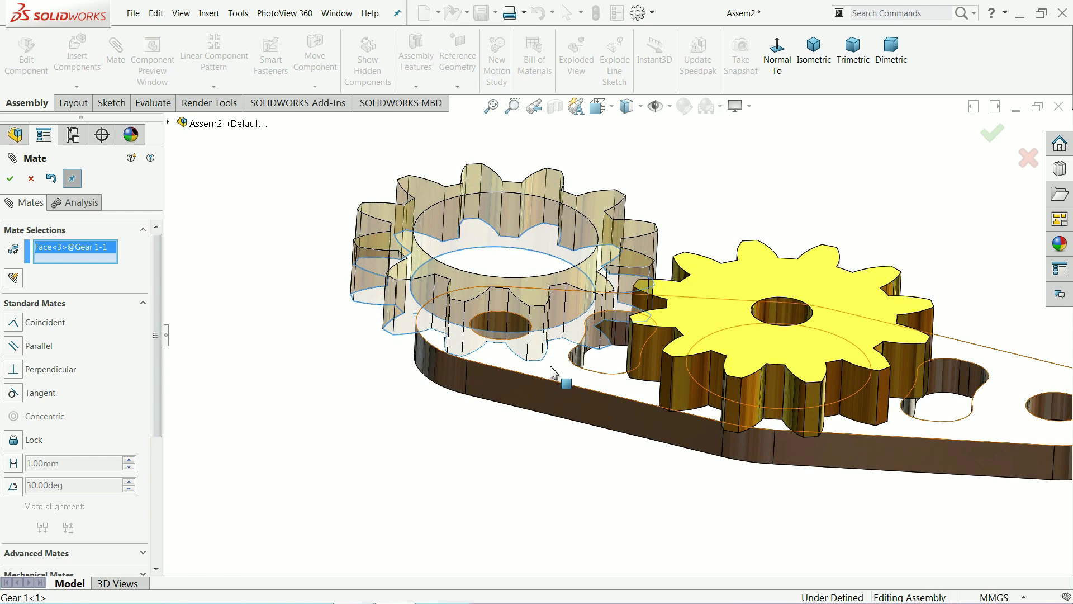
left_click(558, 376)
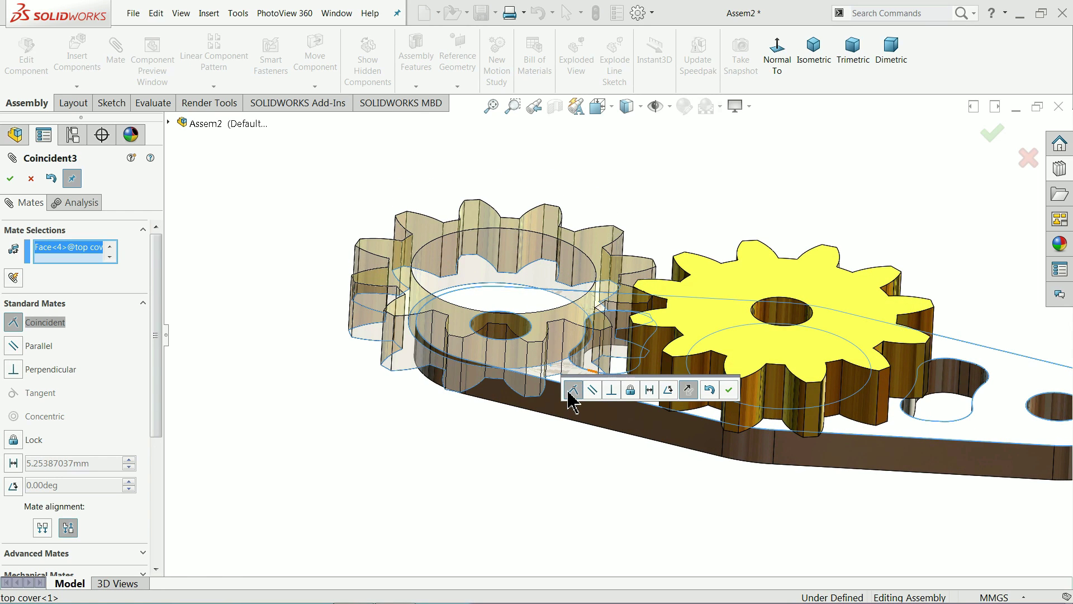
left_click(729, 389)
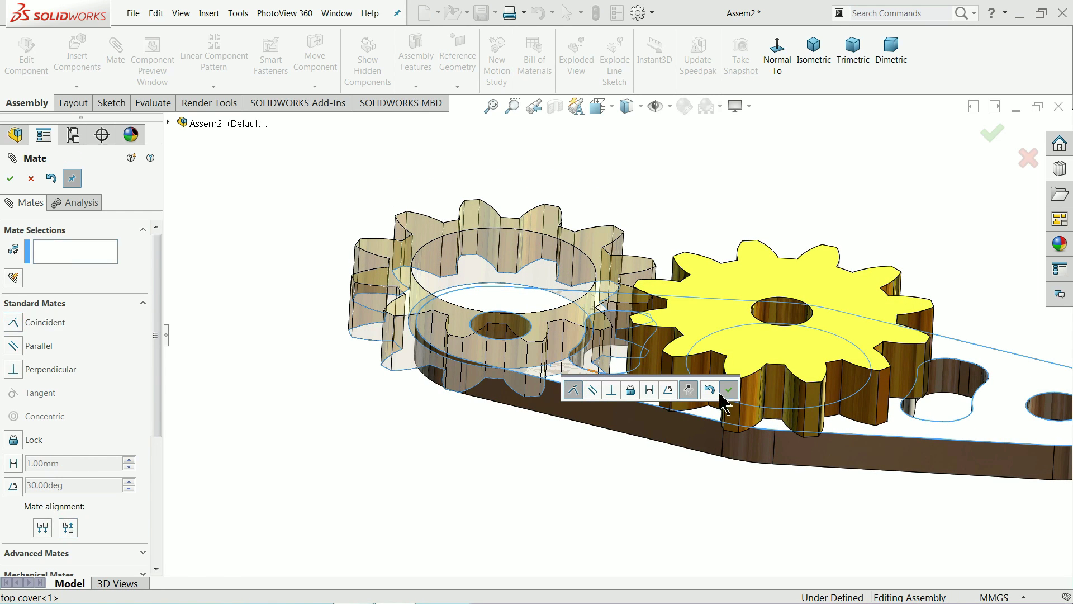
- Close the mating tool and drag out a duplicate of Gear 1
scroll(542, 383, "down", 3)
middle_click_drag(542, 384, 515, 422)
scroll(707, 347, "down", 2)
scroll(784, 363, "up", 2)
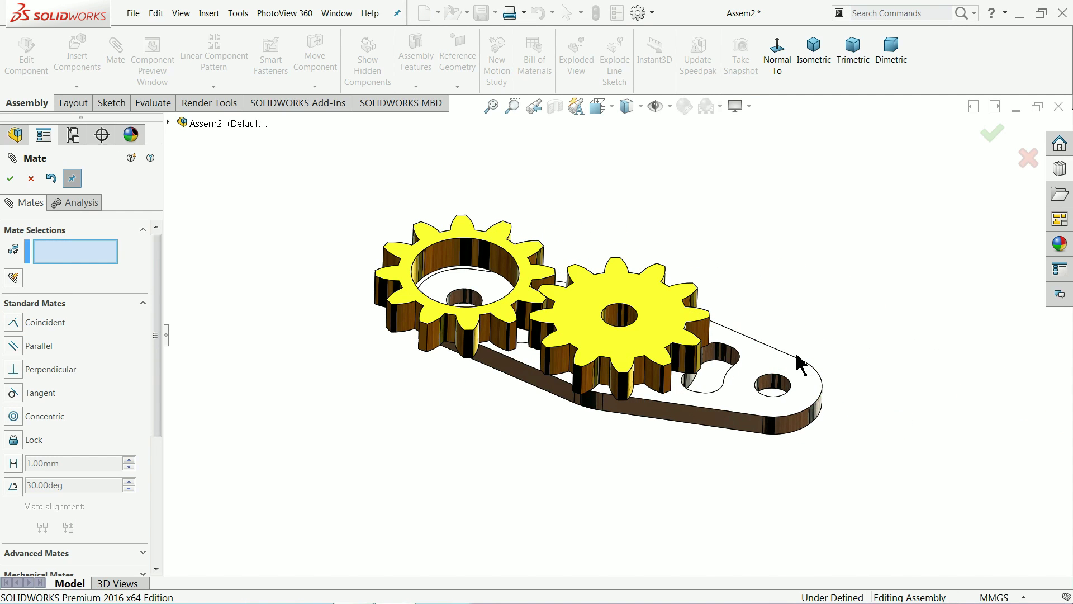
scroll(800, 360, "down", 2)
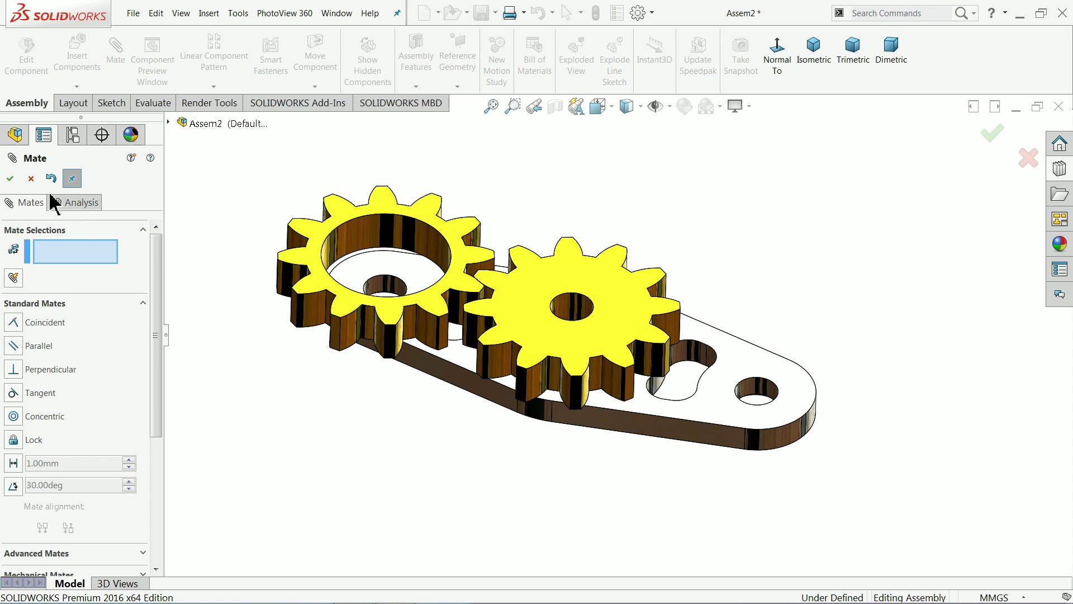
left_click(31, 180)
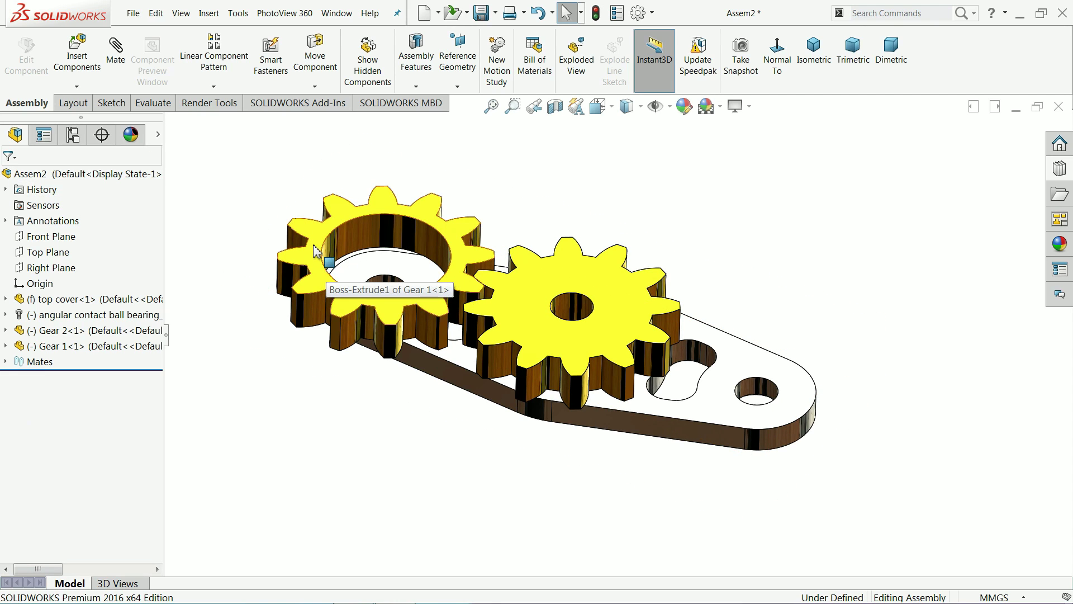
left_click_drag(328, 271, 867, 323, "ctrl")
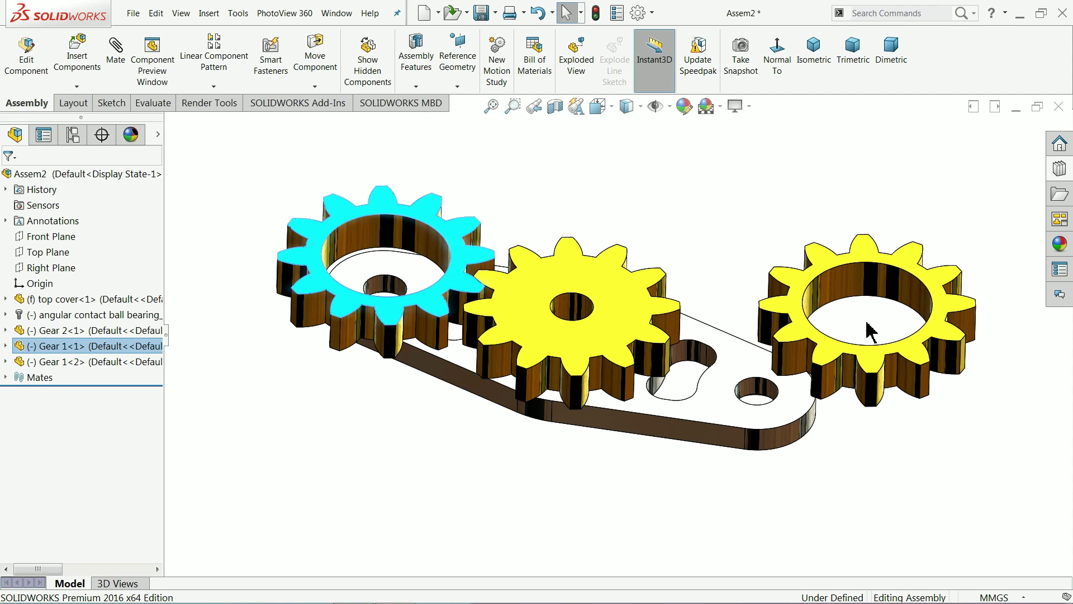
- Mate the copied Gear 1's bore concentric with the cover's right-end hole
left_click(748, 183)
left_click(115, 55)
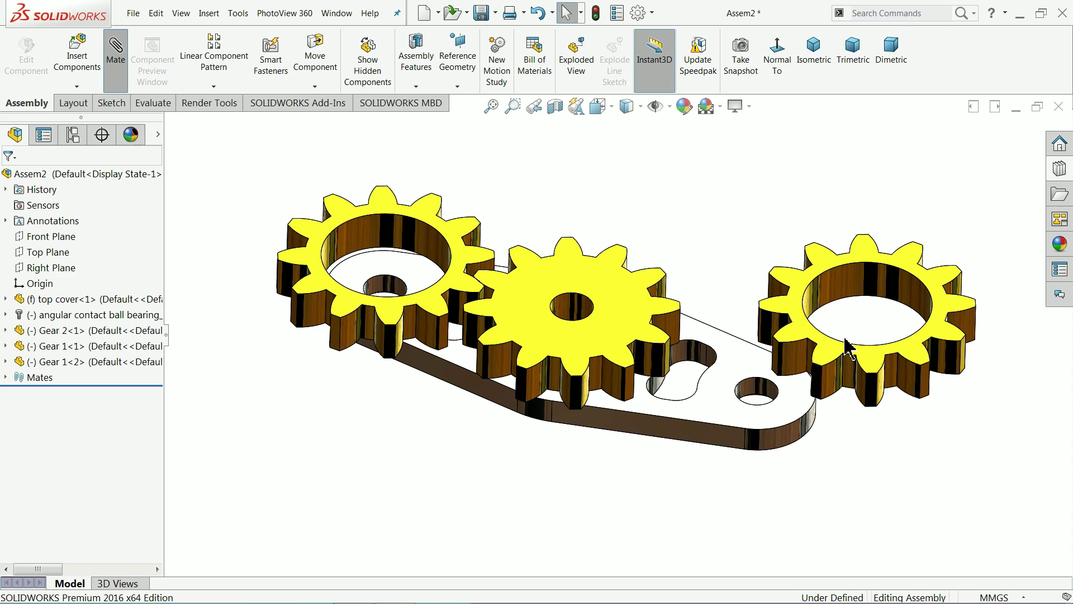
left_click(770, 396)
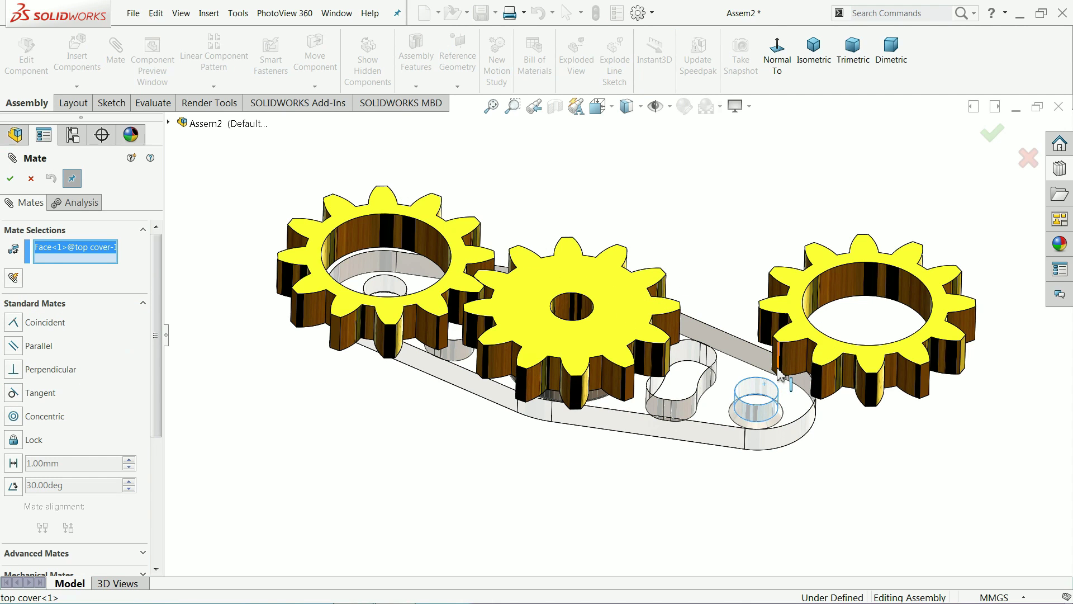
left_click(852, 295)
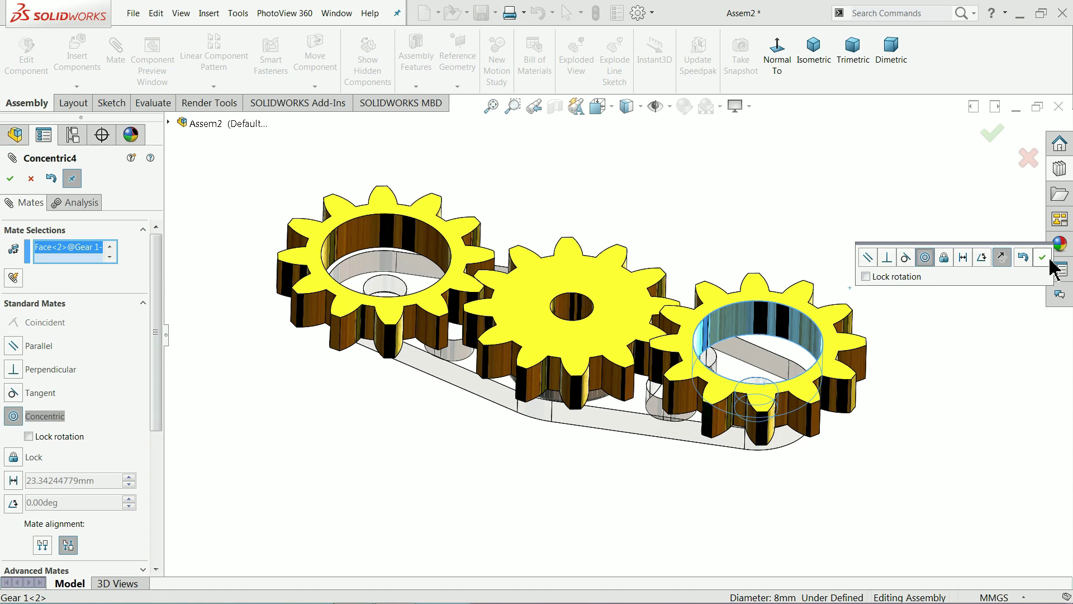
left_click(1043, 258)
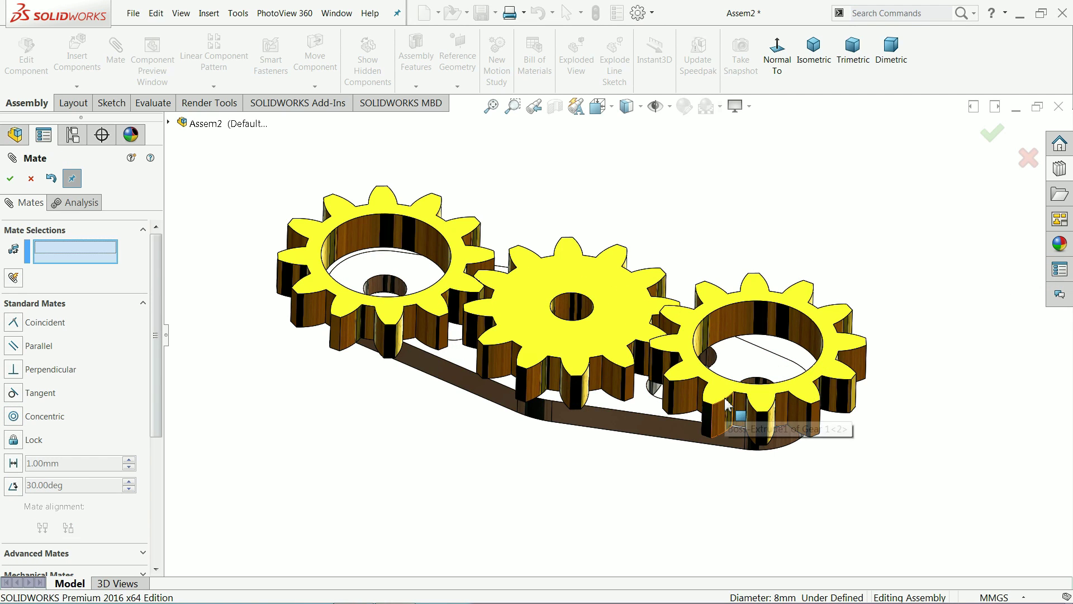
- Seat the copied gear's bottom face coincident on the cover's top face
middle_click_drag(728, 406, 727, 248)
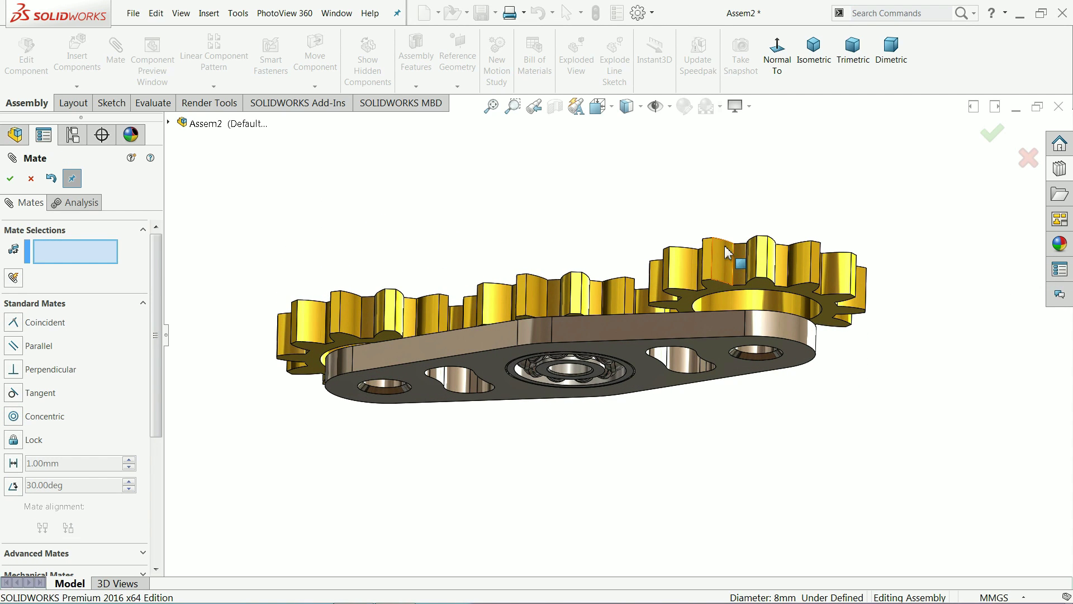
left_click(693, 311)
middle_click_drag(693, 311, 654, 411)
left_click(654, 411)
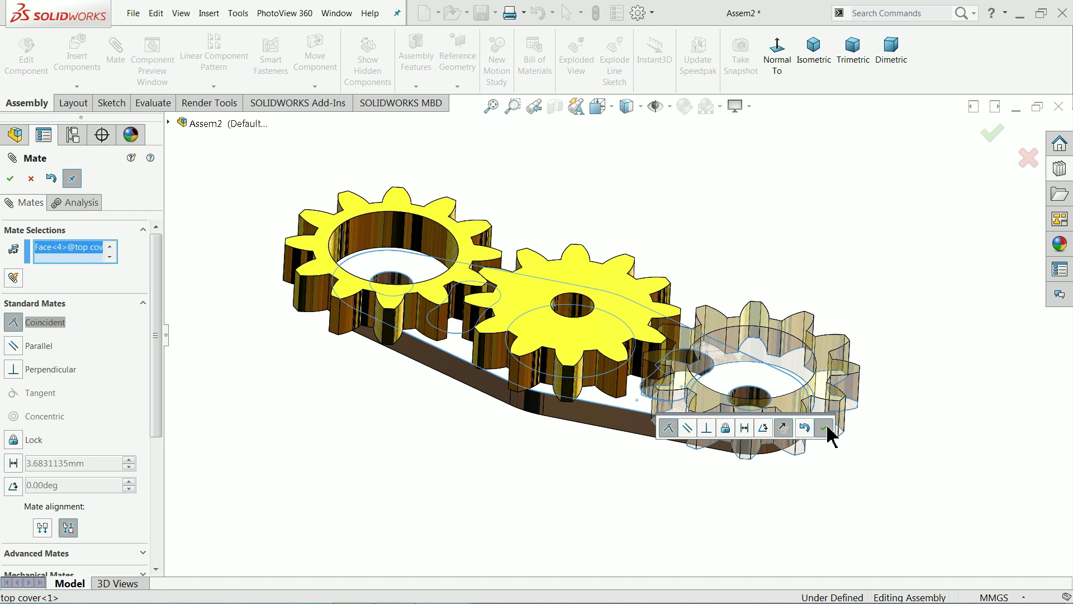
left_click(826, 428)
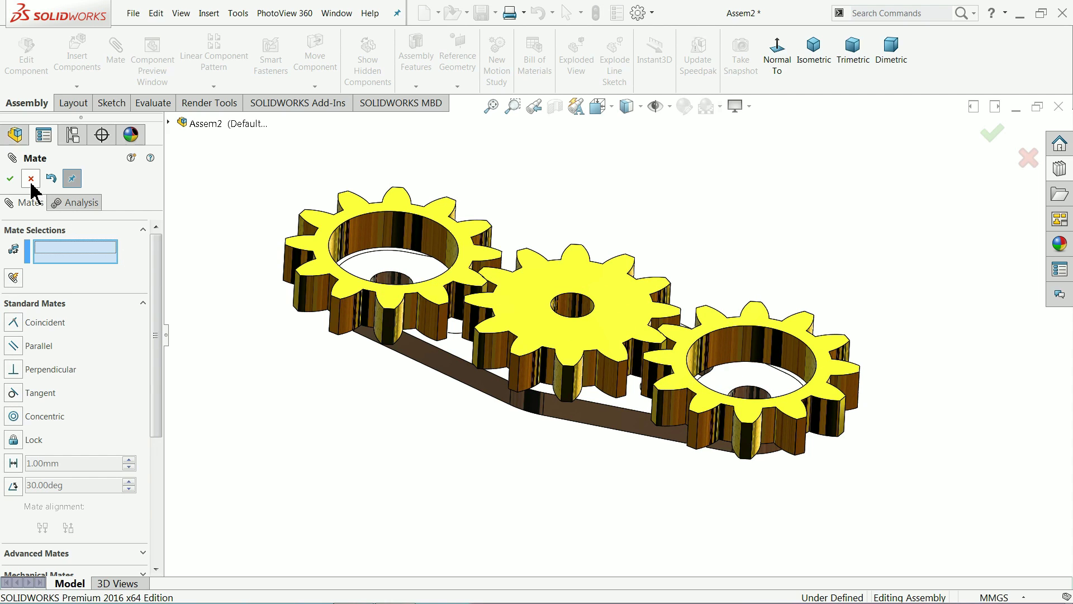
- Turn Gear 2 and the copied Gear 1 so their teeth mesh
key("Escape")
left_click_drag(541, 302, 703, 334)
left_click_drag(703, 330, 664, 369)
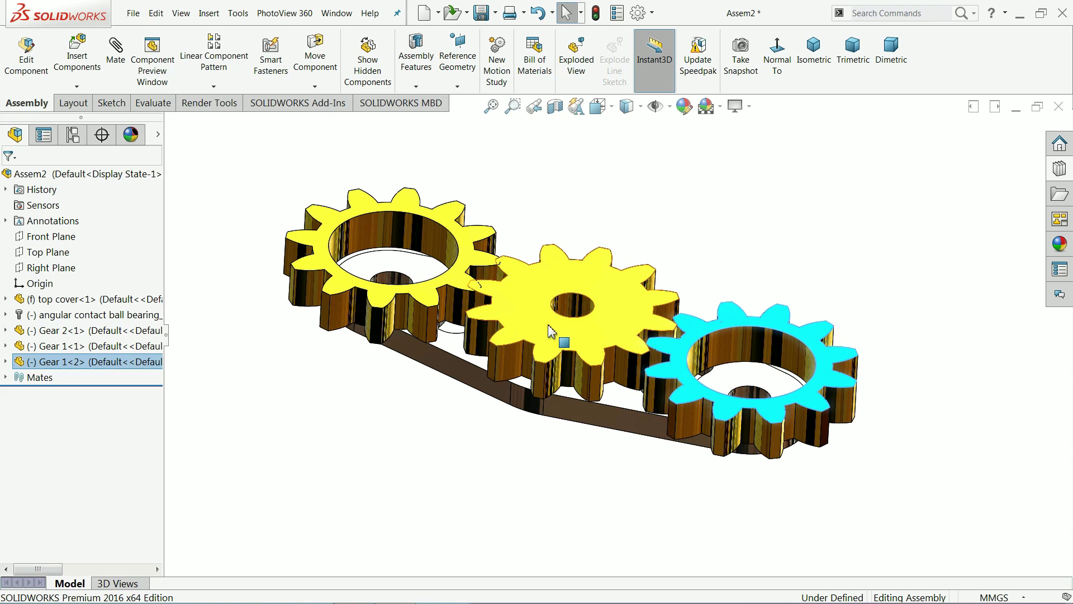
- Open the Design Library and browse to the ANSI Metric Toolbox standard
left_click(771, 204)
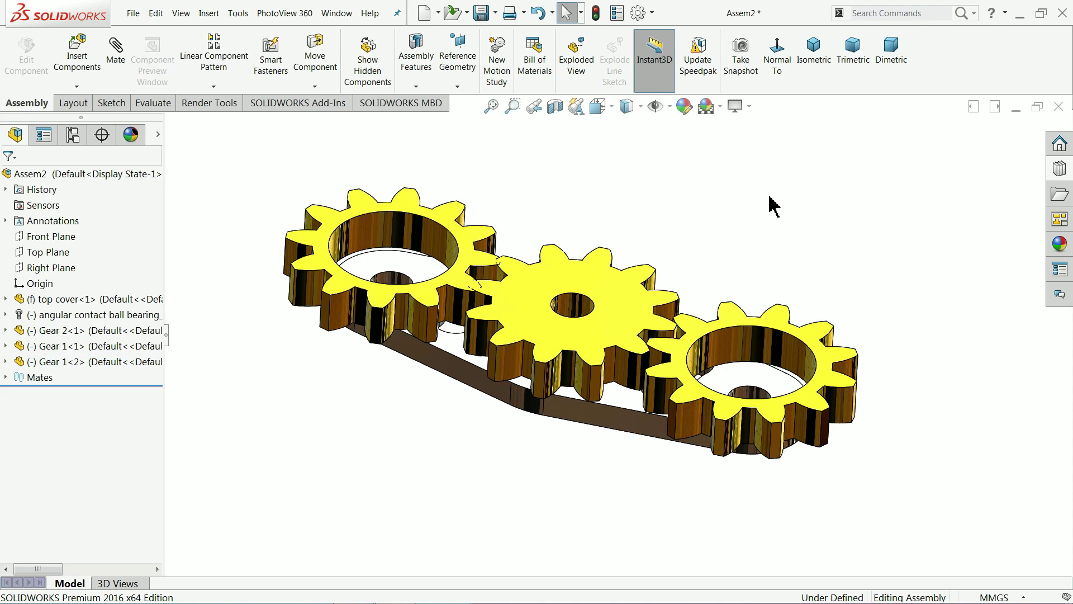
left_click(1059, 168)
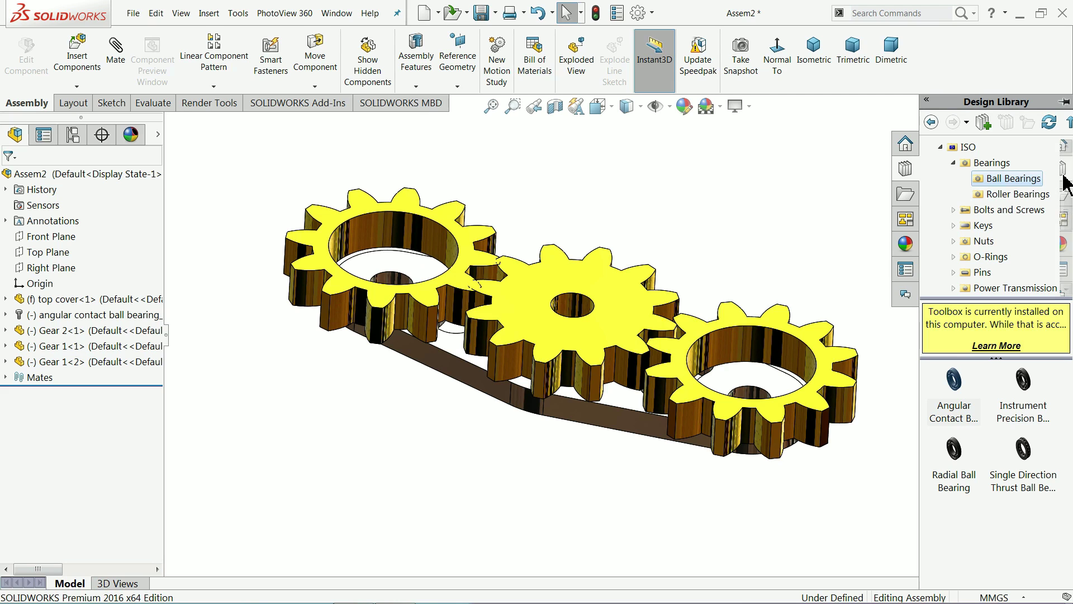
left_click(953, 162)
left_click(944, 147)
scroll(972, 190, "up", 5)
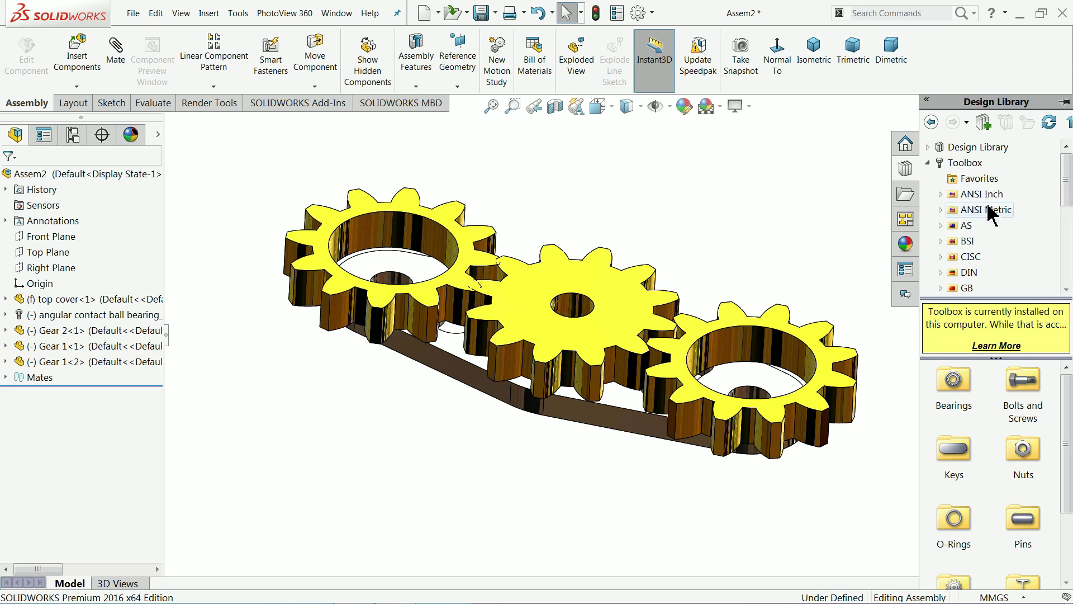
left_click(987, 212)
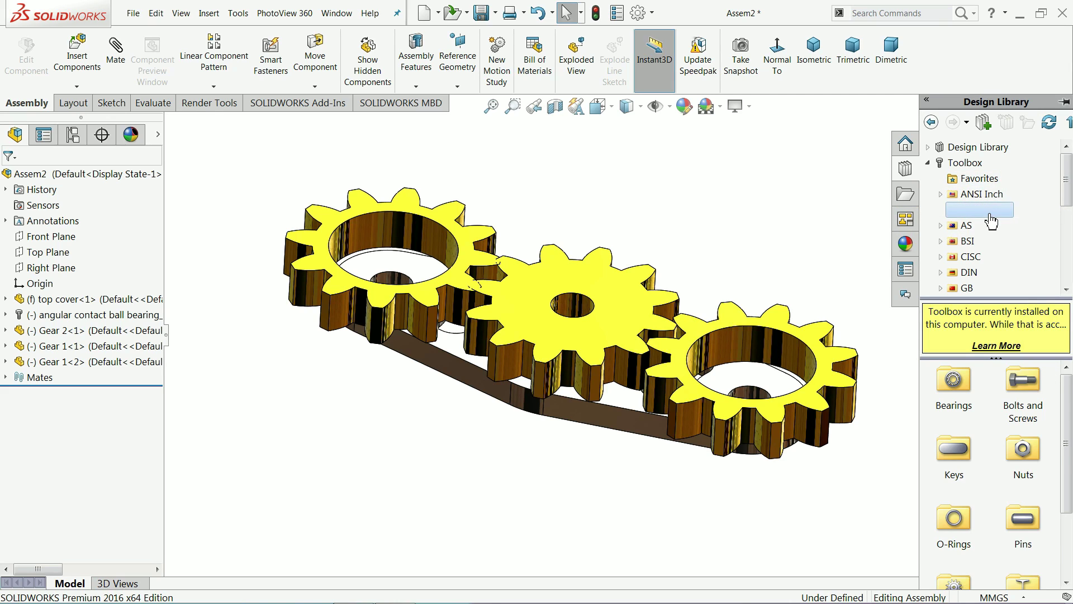
- Drag the Instrument Ball Bearing from Bearings > Ball Bearings onto the left gear's hole
left_click(954, 392)
double_click(955, 391)
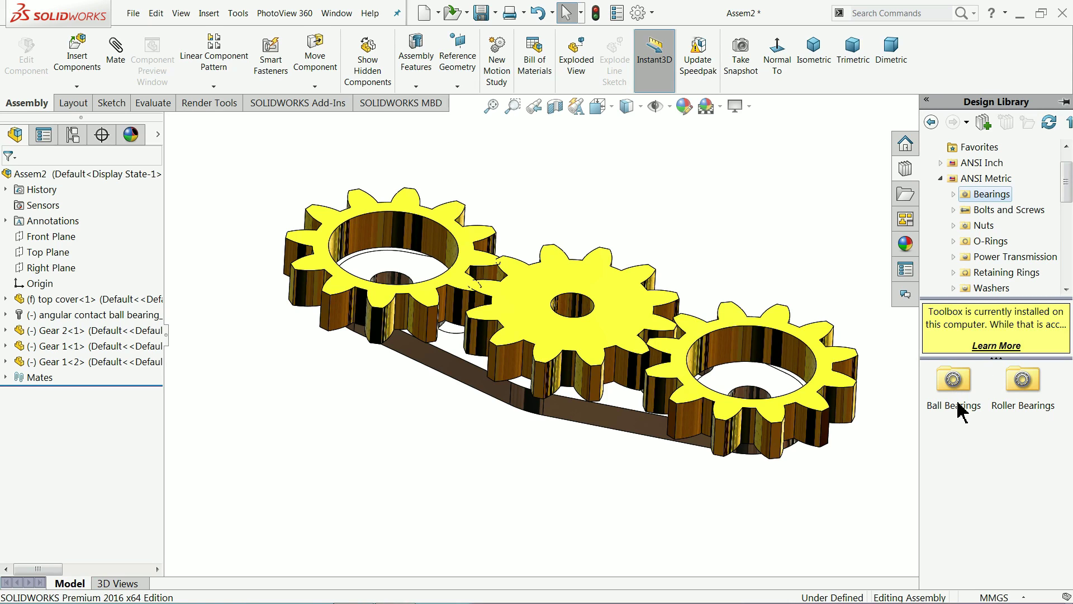
double_click(954, 386)
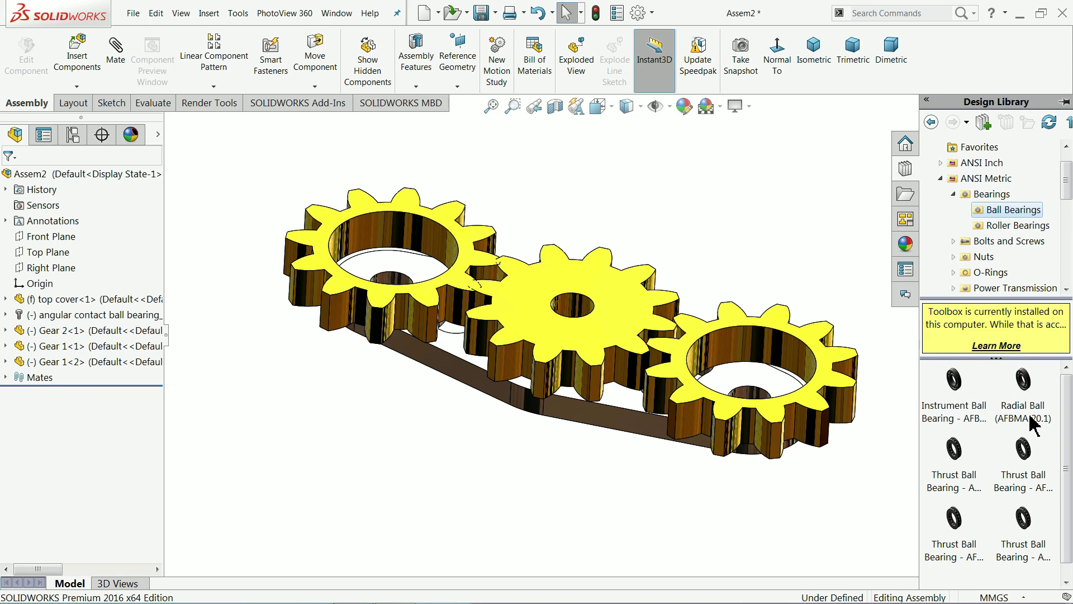
left_click(976, 420)
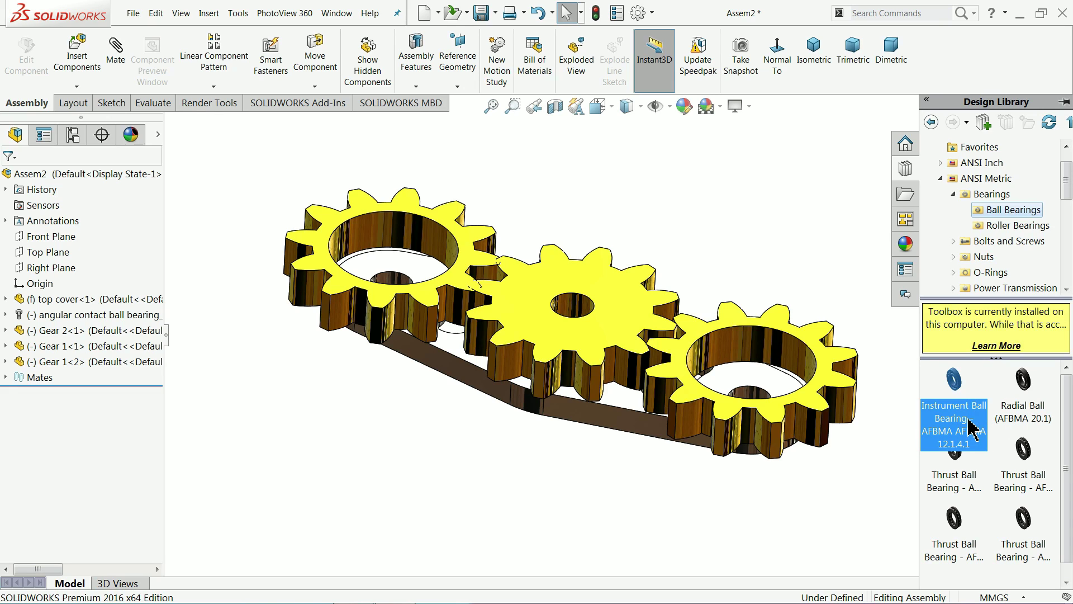
left_click_drag(965, 411, 581, 291)
left_click_drag(403, 246, 348, 254)
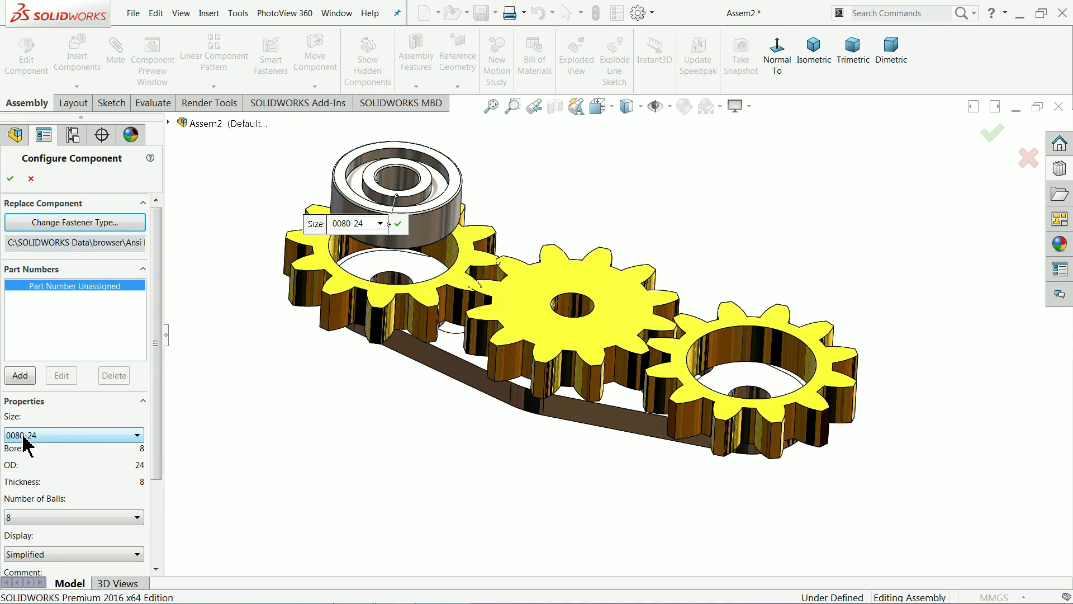
- Give the 0080-24 instrument bearing full balls, detailed display and a cage, placing two copies
left_click_drag(152, 420, 158, 510)
left_click(39, 403)
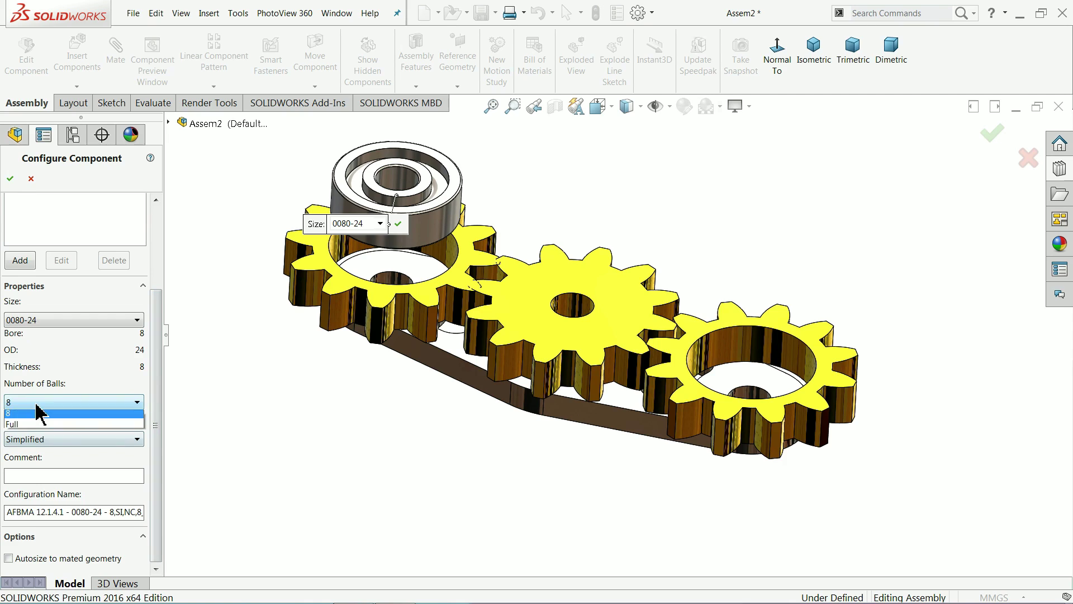
left_click(18, 429)
left_click(28, 439)
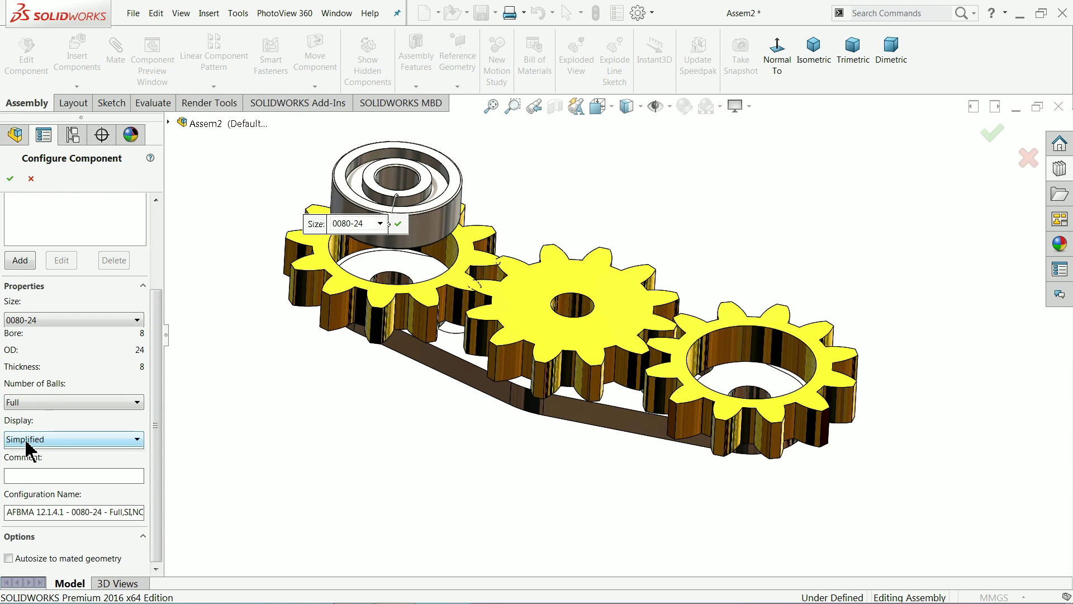
left_click(22, 464)
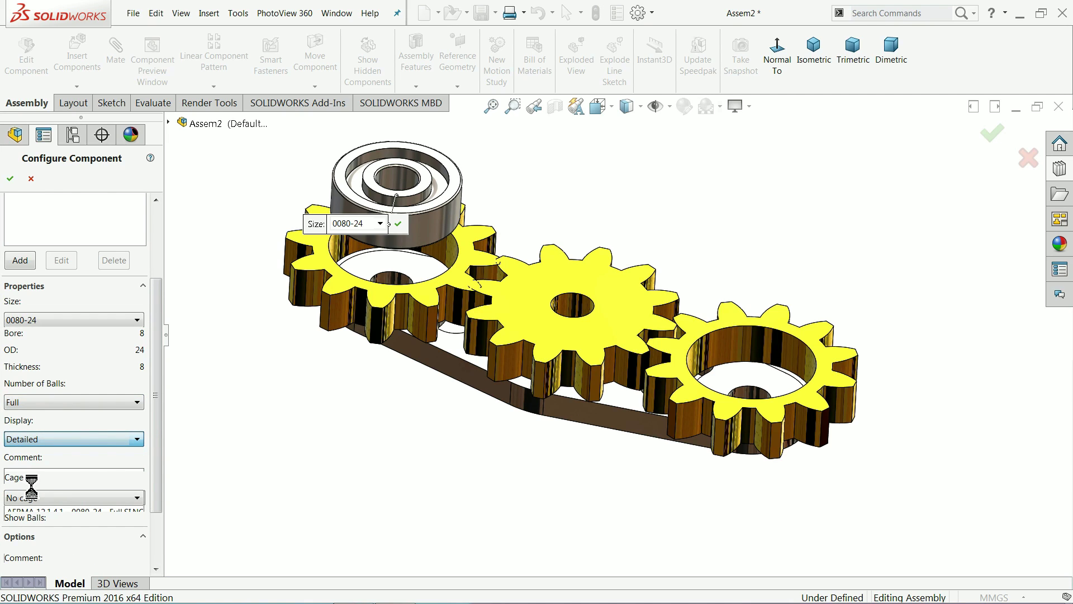
left_click(27, 483)
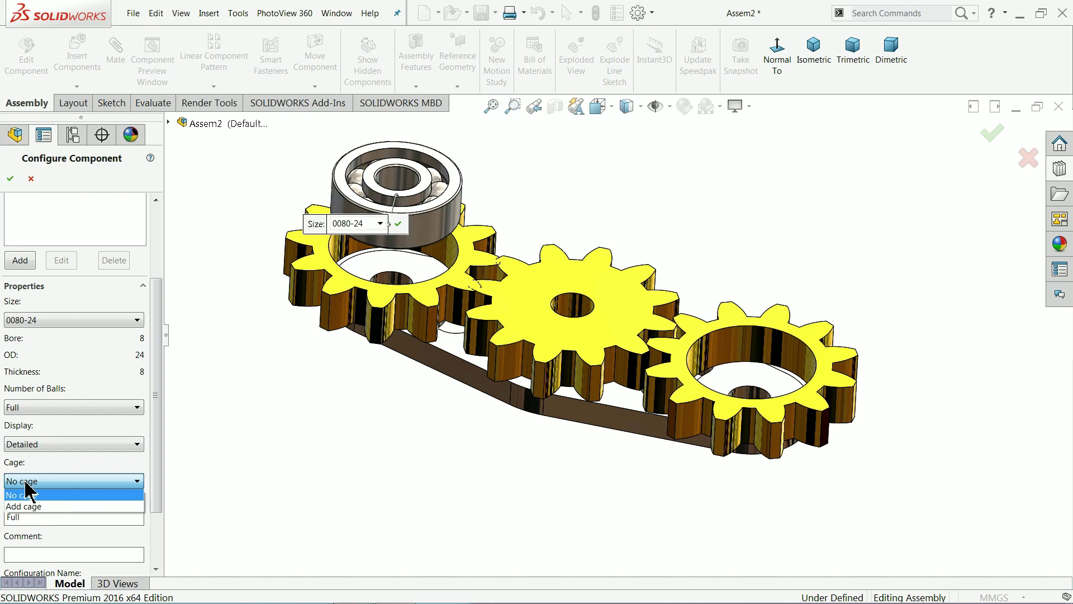
left_click(28, 506)
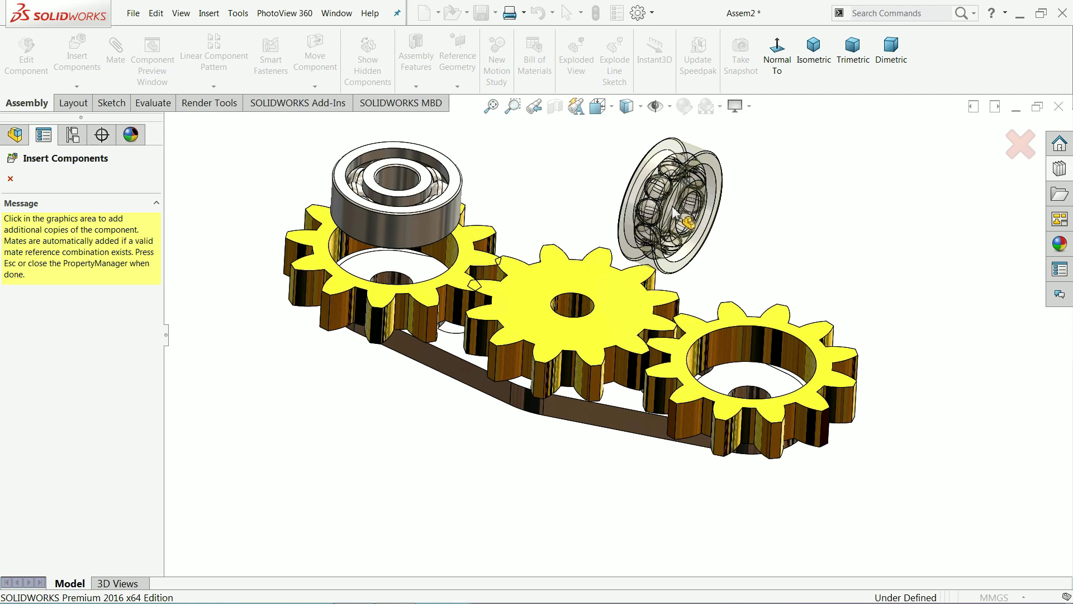
left_click(791, 233)
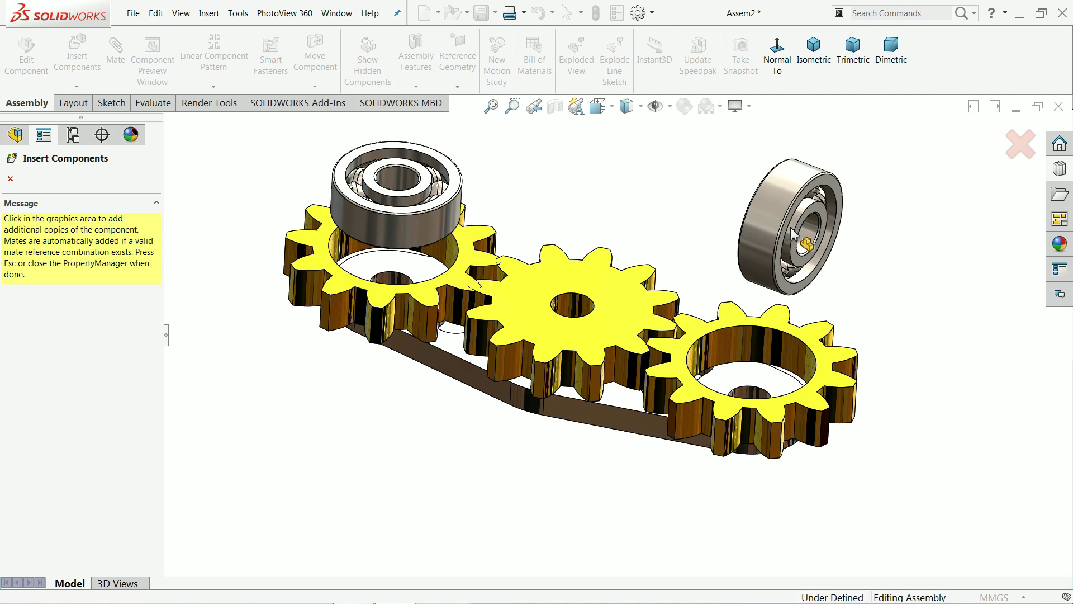
left_click(10, 184)
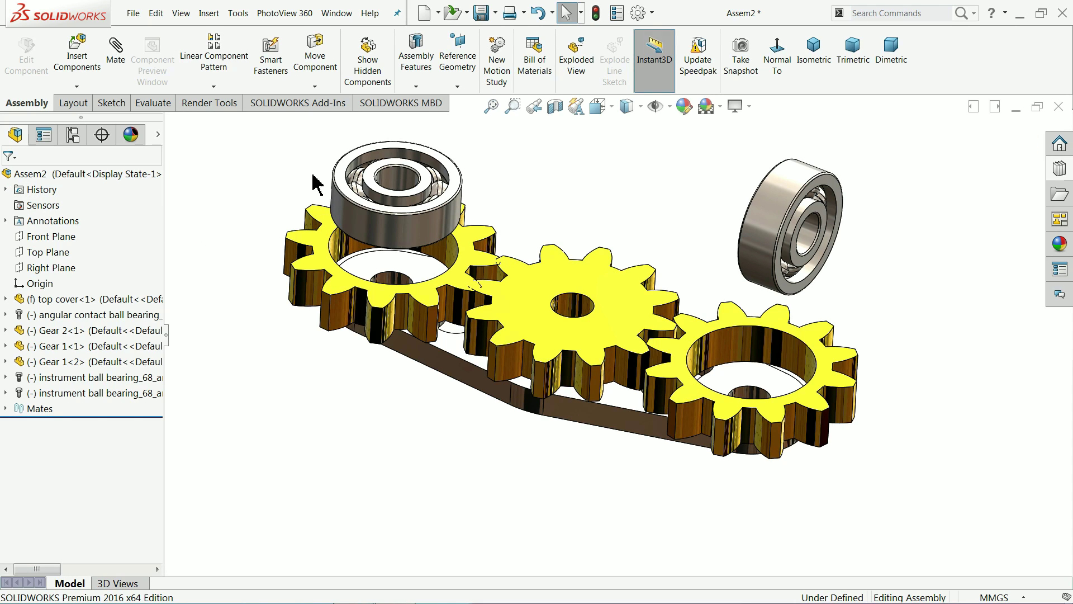
- Make the left bearing flush with the left gear's top face with a coincident mate
left_click(116, 70)
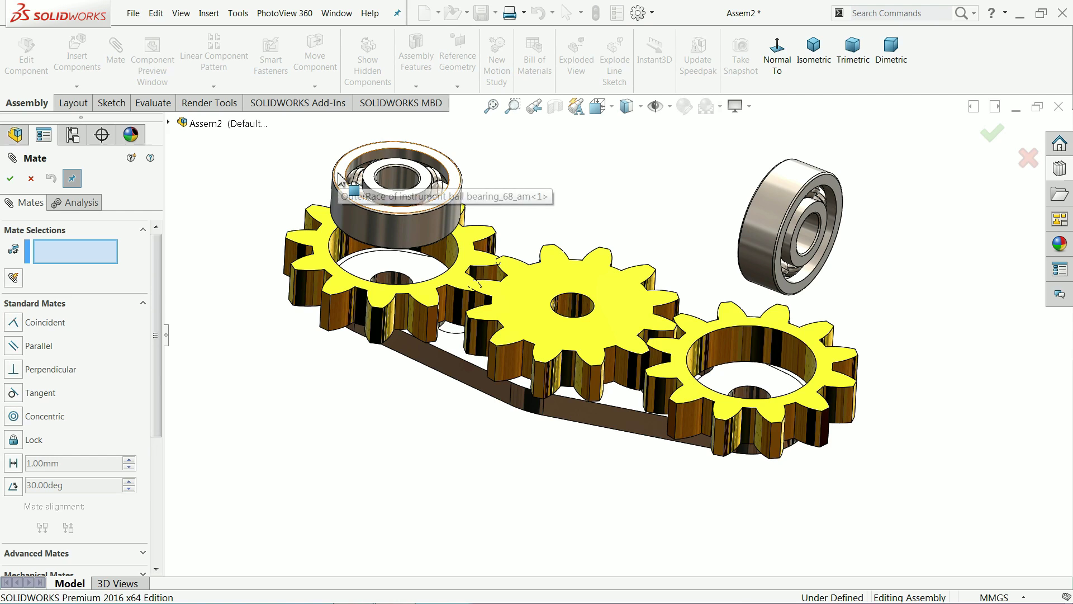
left_click(341, 191)
left_click(320, 252)
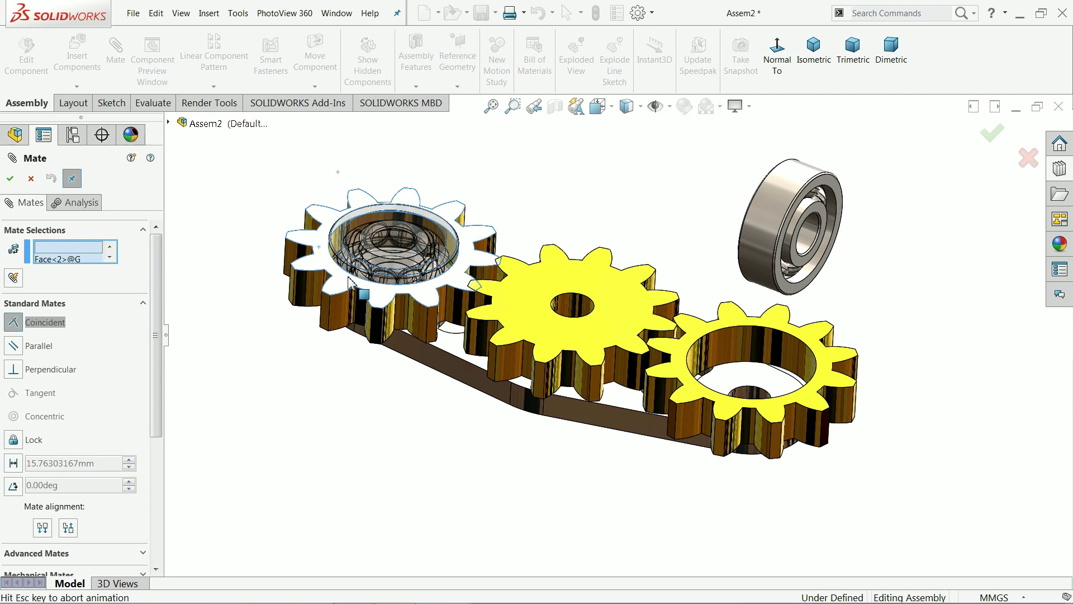
left_click(358, 266)
- Mate the second bearing concentric and coincident with the right gear's bore and top face
scroll(811, 350, "down", 2)
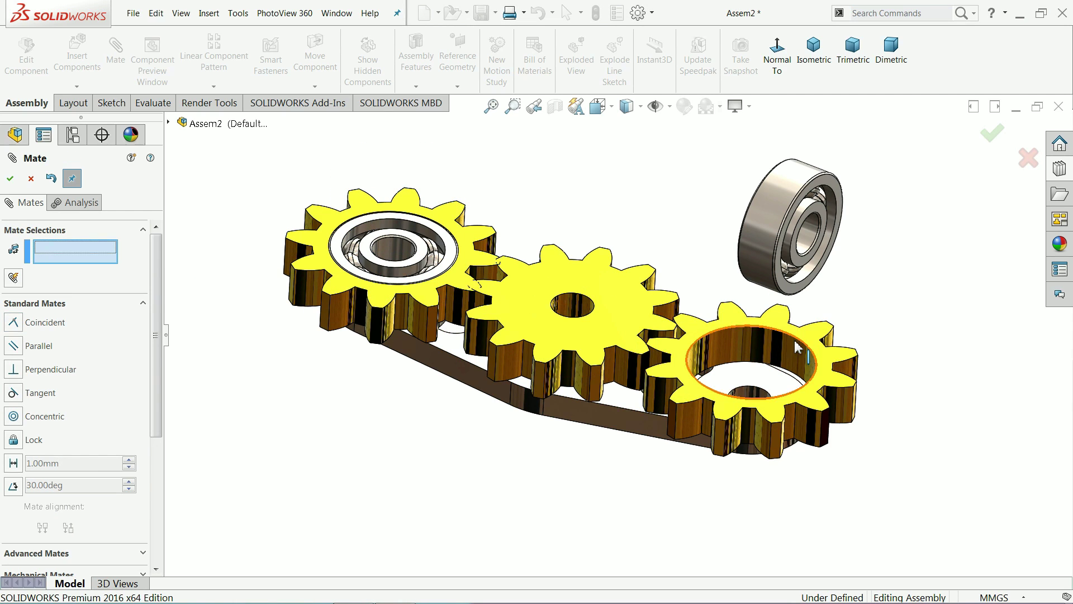
left_click(752, 225)
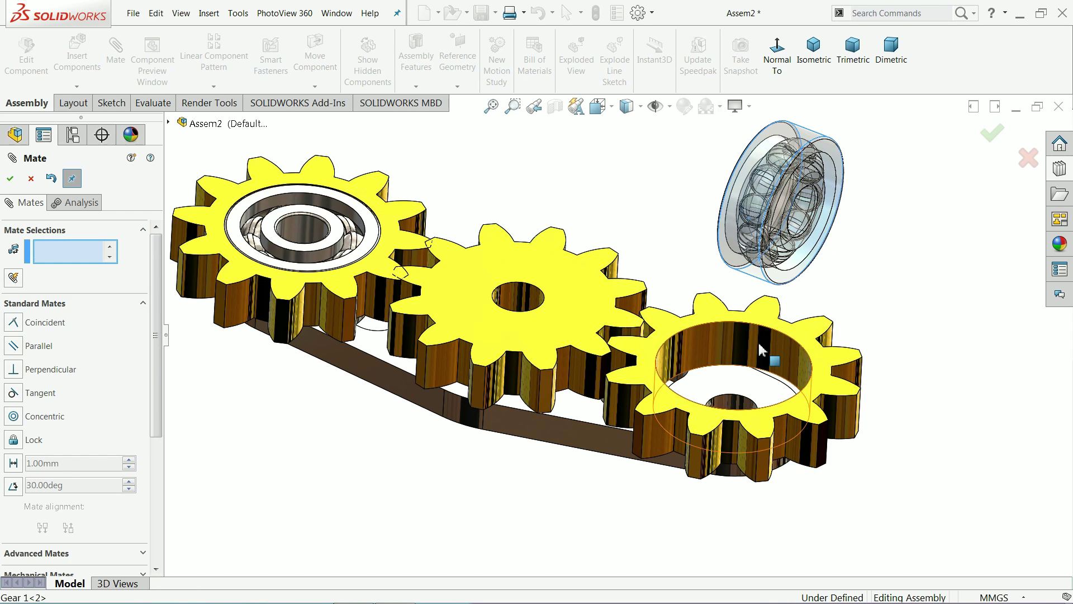
left_click(761, 335)
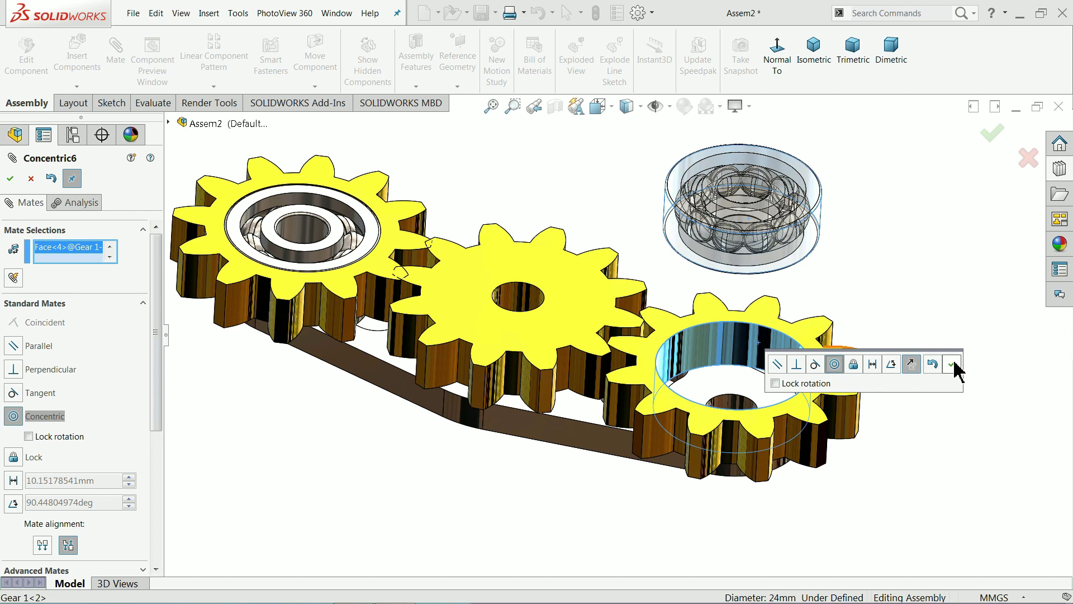
left_click(952, 364)
left_click(820, 305)
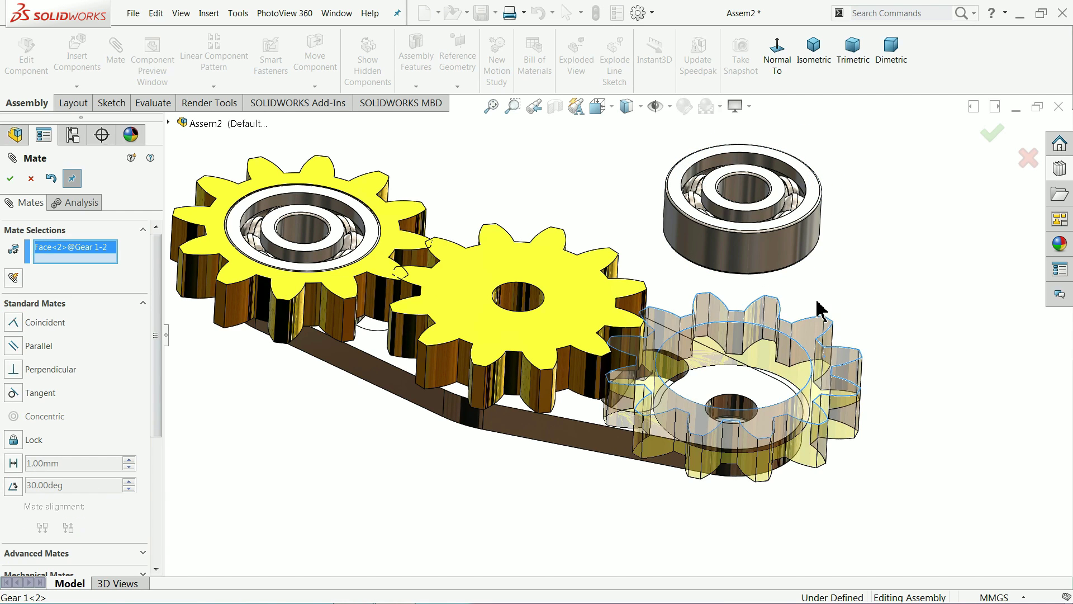
left_click(808, 229)
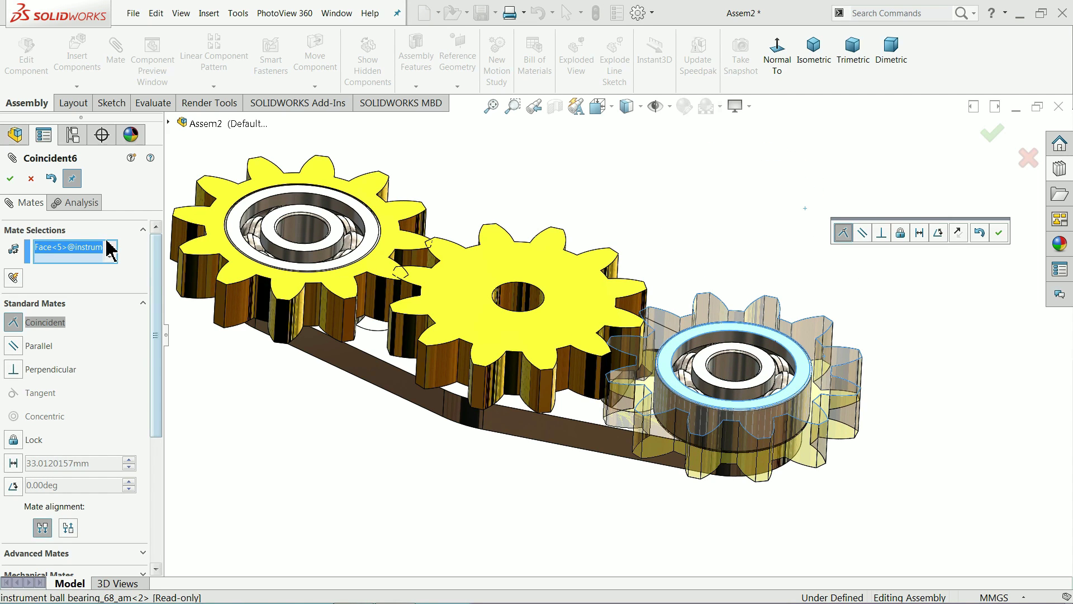
left_click(1004, 237)
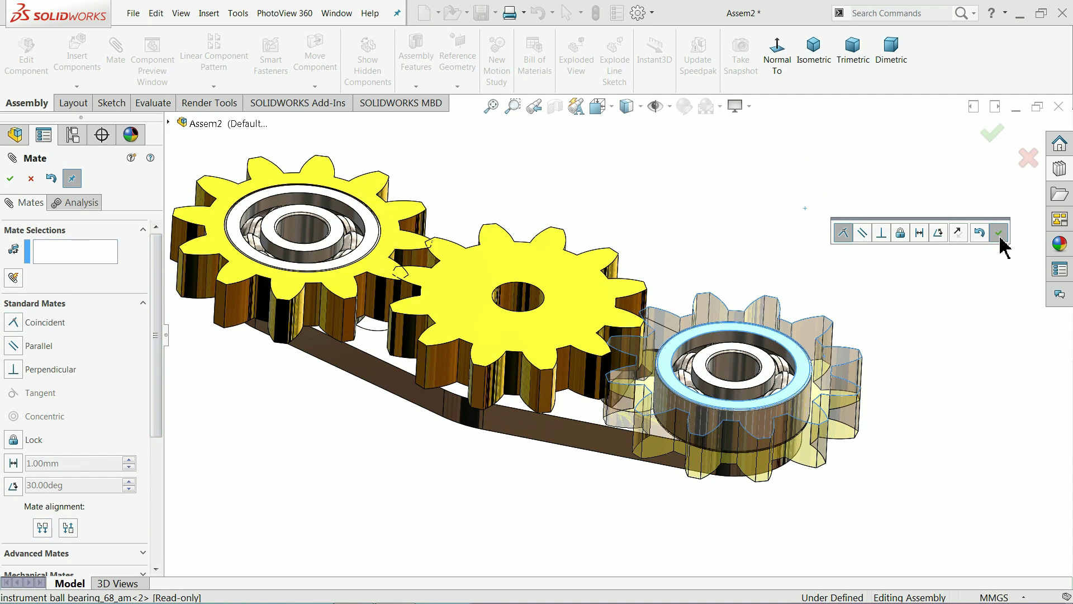
left_click(10, 179)
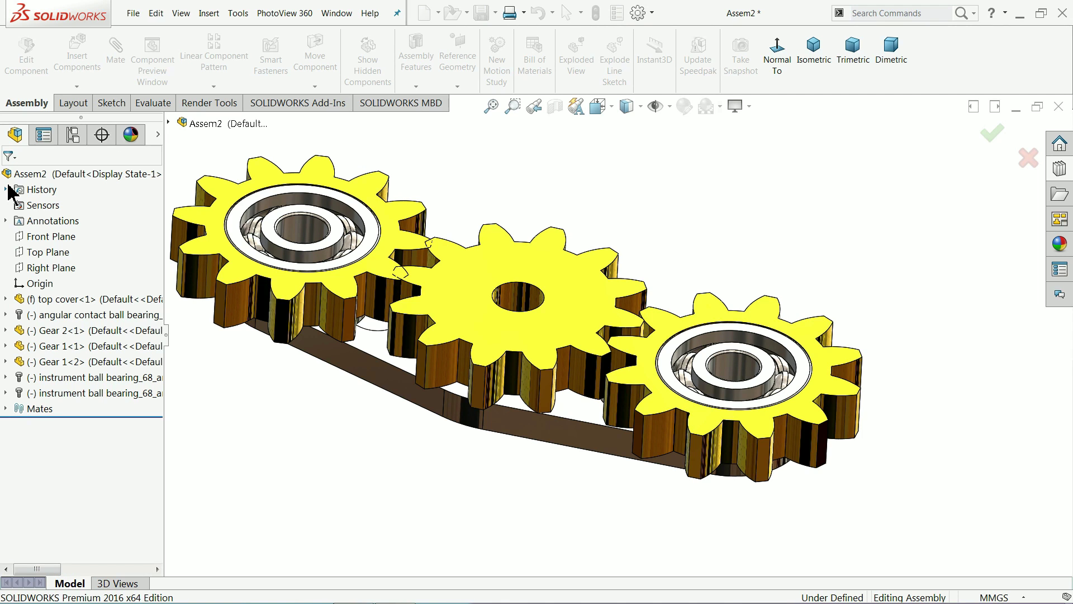
- Select the middle gear and view the gears face-on with Normal To
mouse_move(390, 448)
middle_mouse_down()
mouse_move(371, 434)
mouse_move(391, 434)
middle_mouse_up()
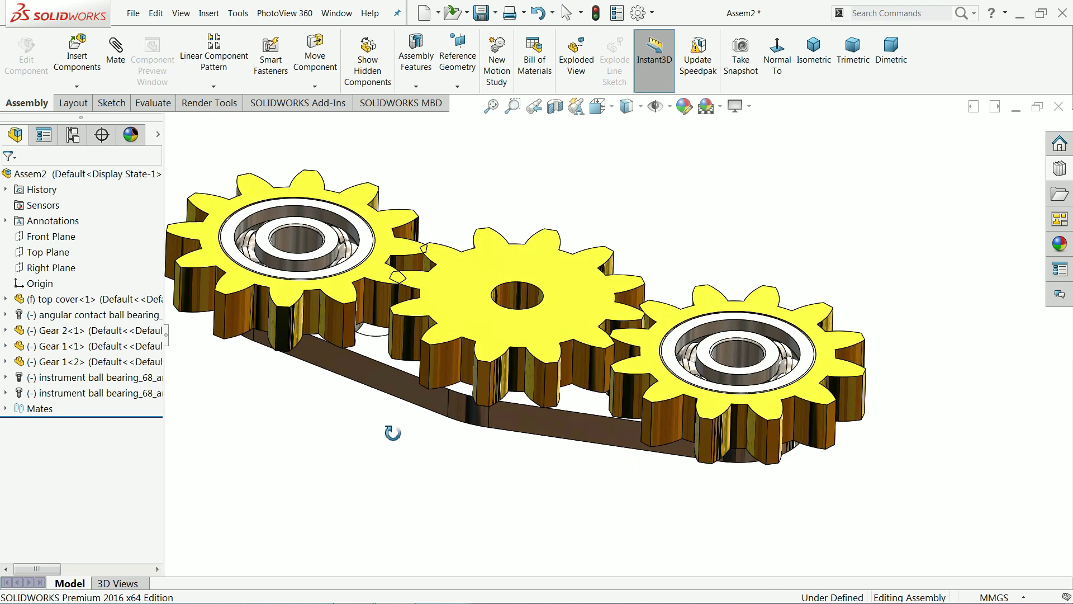
left_click(446, 305)
left_click_drag(446, 305, 445, 313)
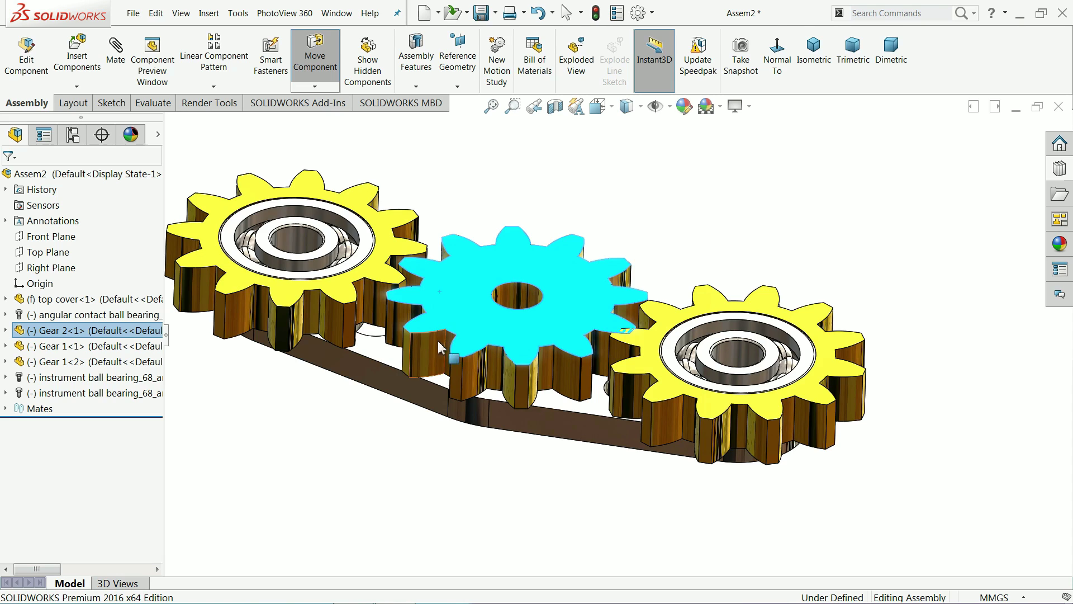
scroll(412, 355, "up", 2)
key("Escape")
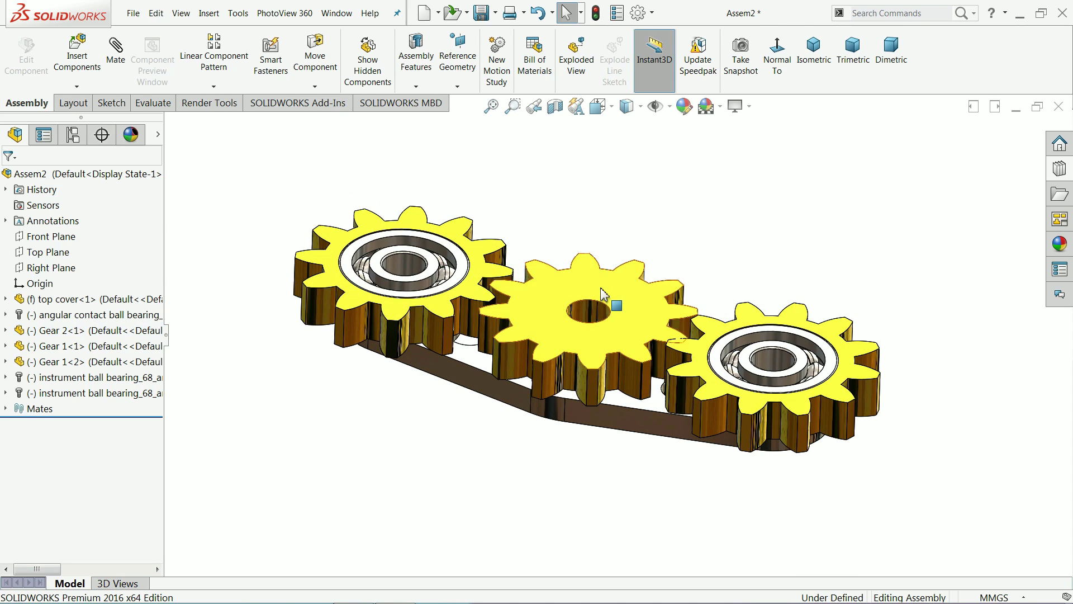
scroll(598, 252, "down", 2)
middle_click_drag(628, 336, 576, 345)
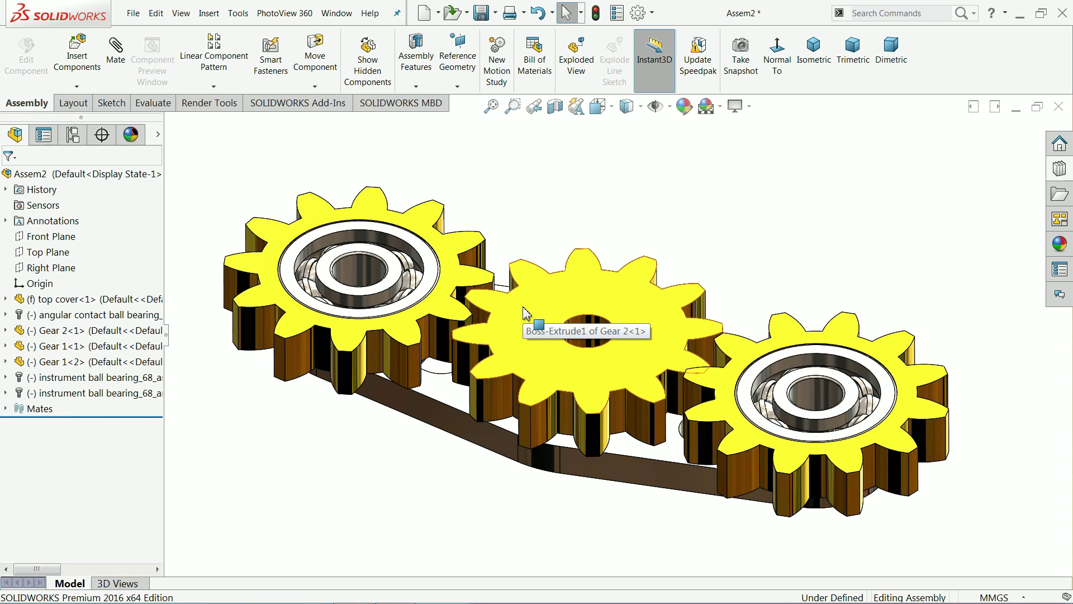
left_click(561, 346)
left_click(775, 66)
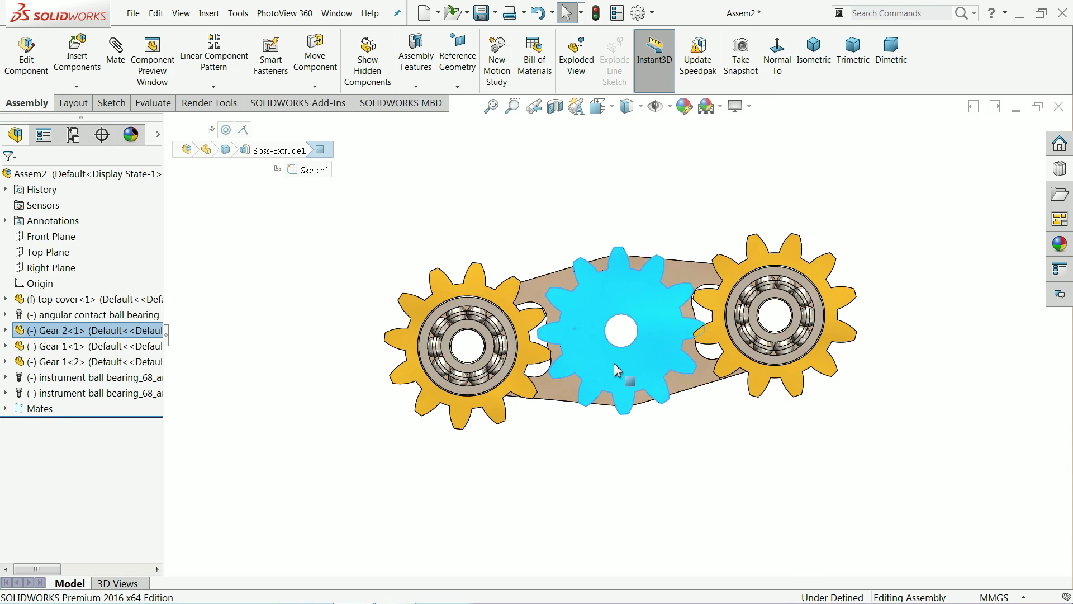
scroll(568, 343, "down", 8)
- Rotate the left and right gears to check how their teeth mesh
left_click_drag(450, 324, 451, 315)
scroll(630, 331, "up", 3)
scroll(771, 304, "down", 6)
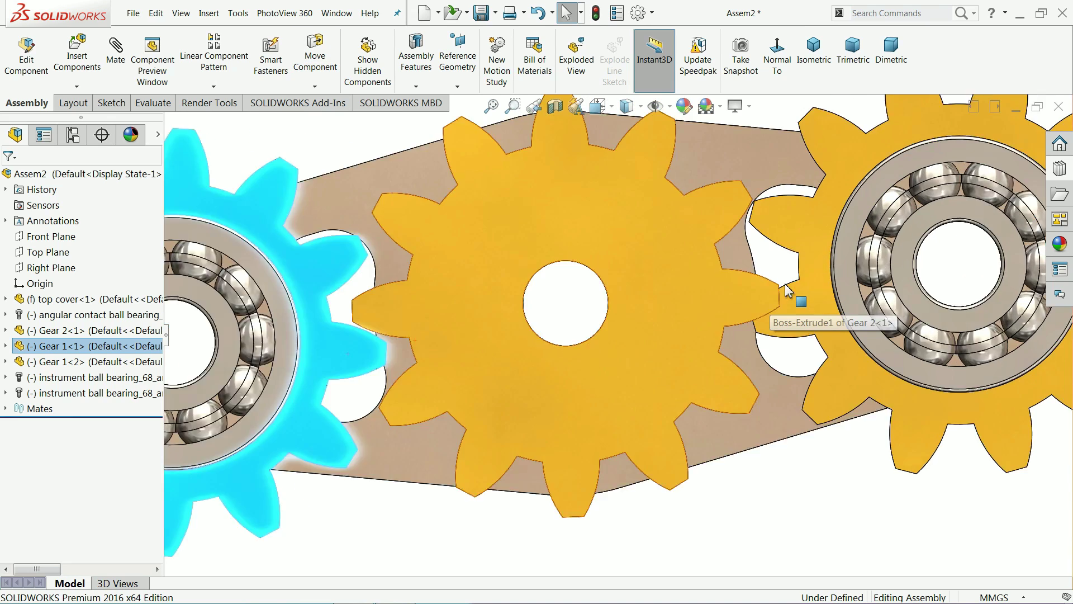
left_click(759, 356)
left_click_drag(756, 350, 755, 410)
scroll(510, 372, "up", 5)
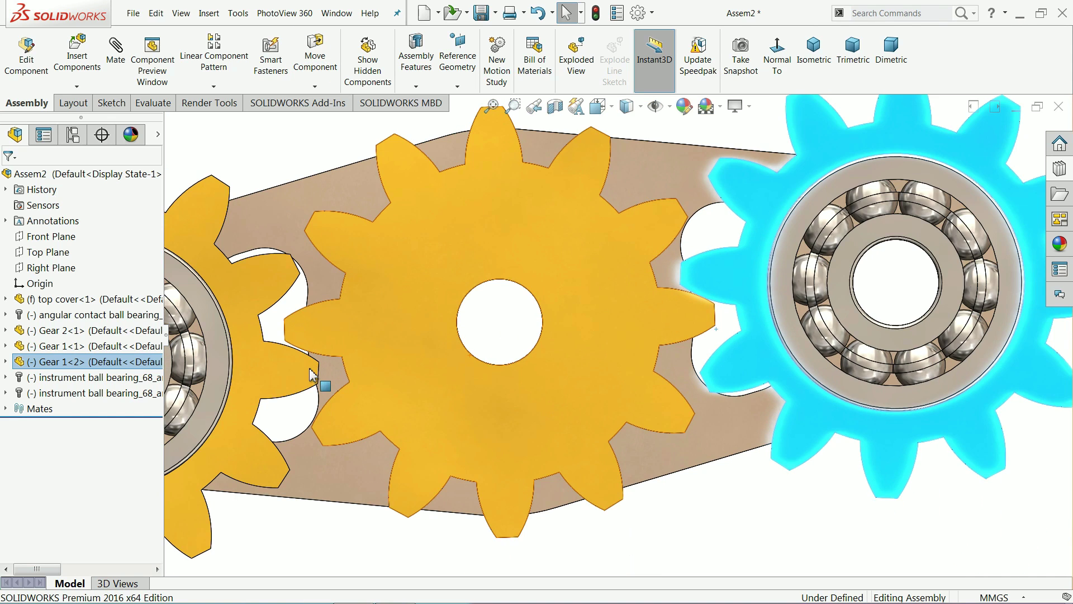
scroll(355, 372, "down", 4)
- Hide the instrument ball bearing inside the left gear
left_click(356, 372)
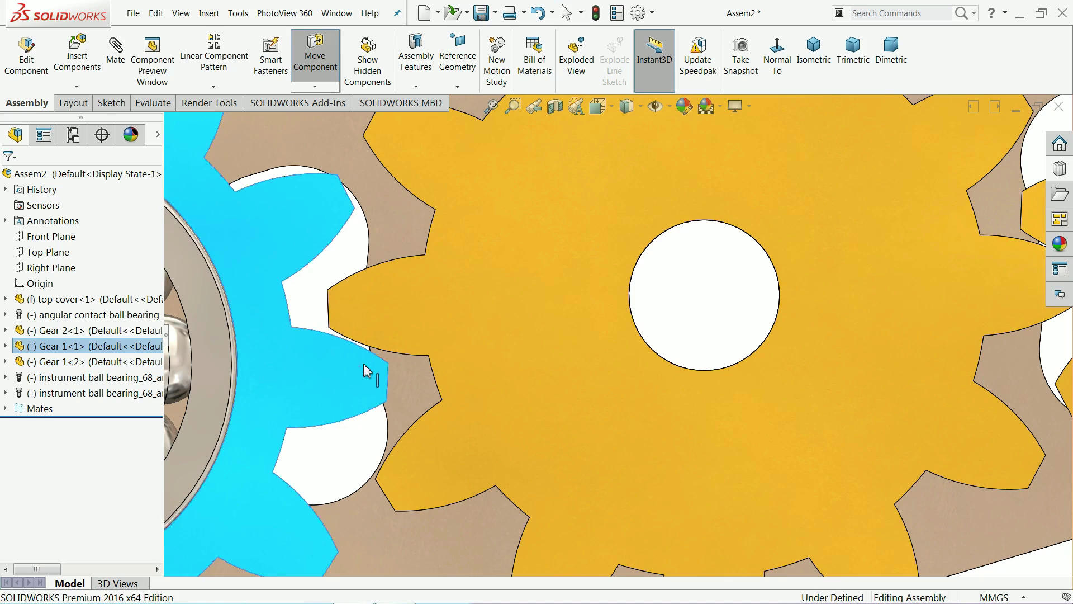
key("f")
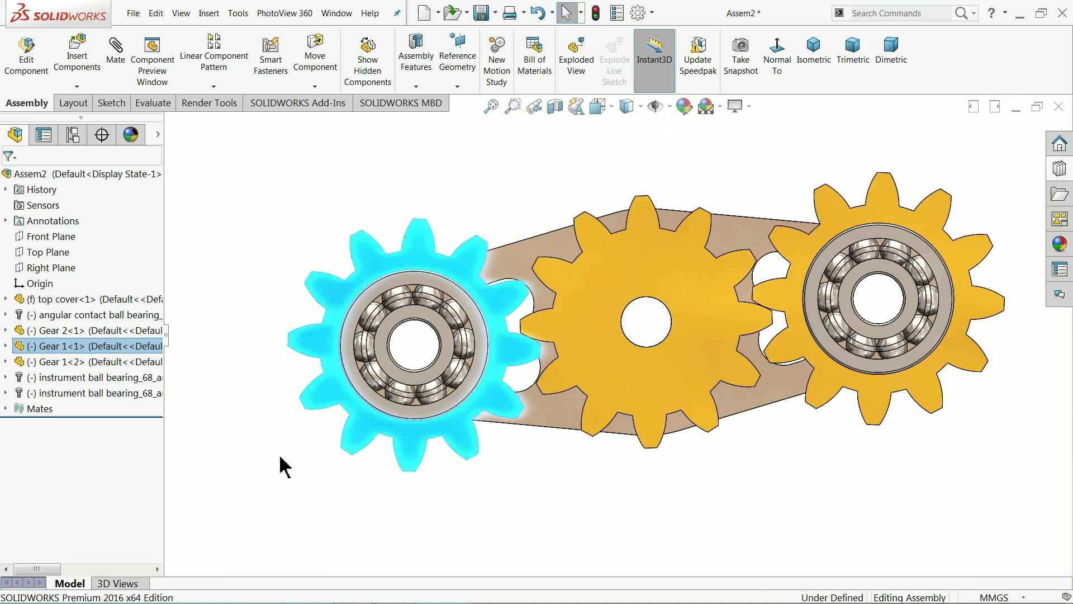
middle_click_drag(282, 467, 264, 333)
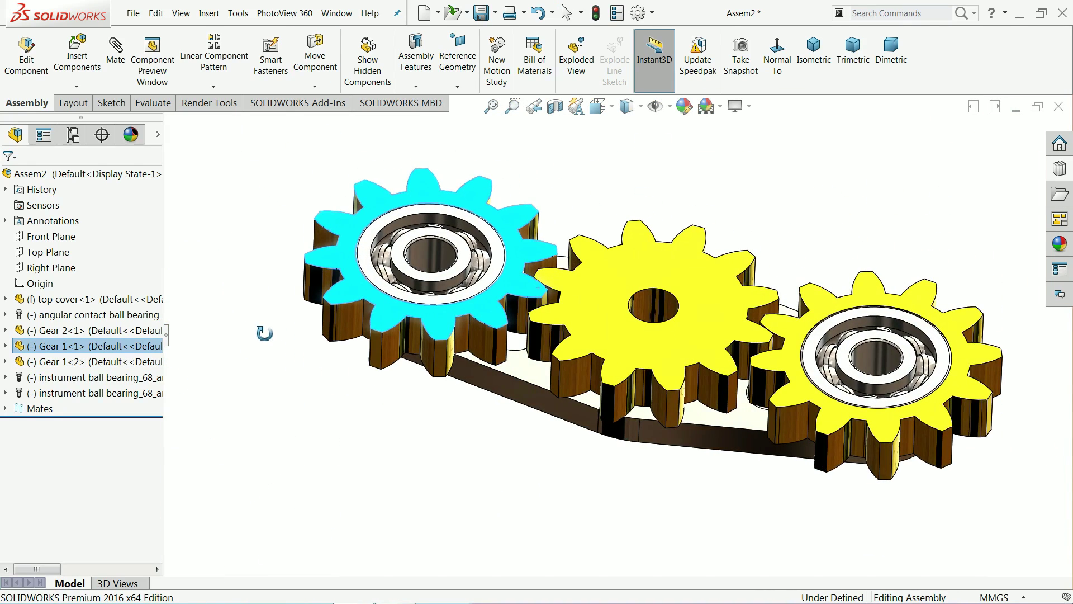
scroll(694, 301, "down", 3)
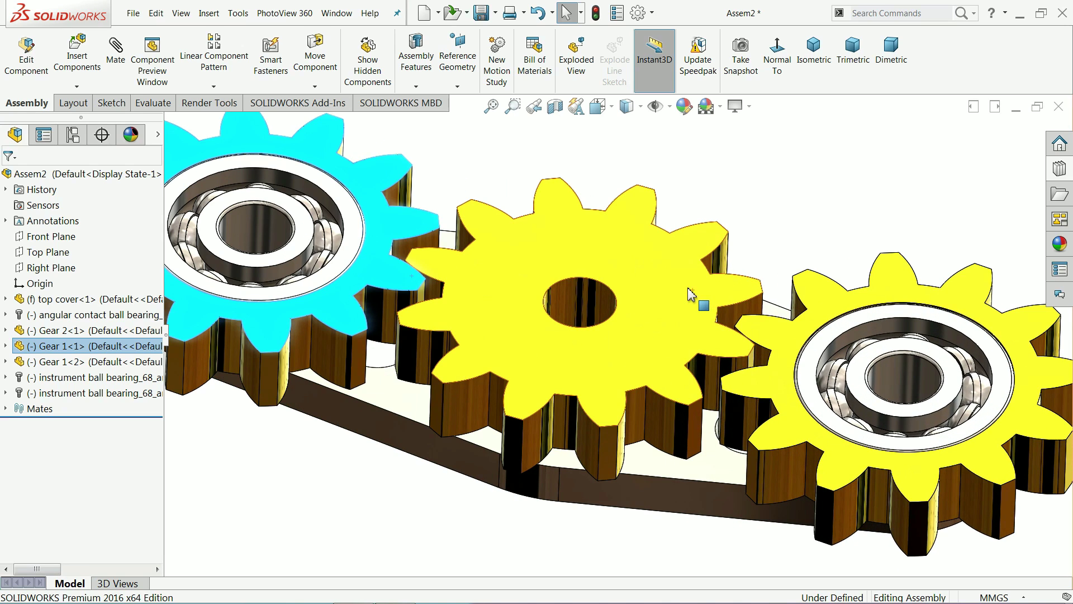
right_click(357, 235)
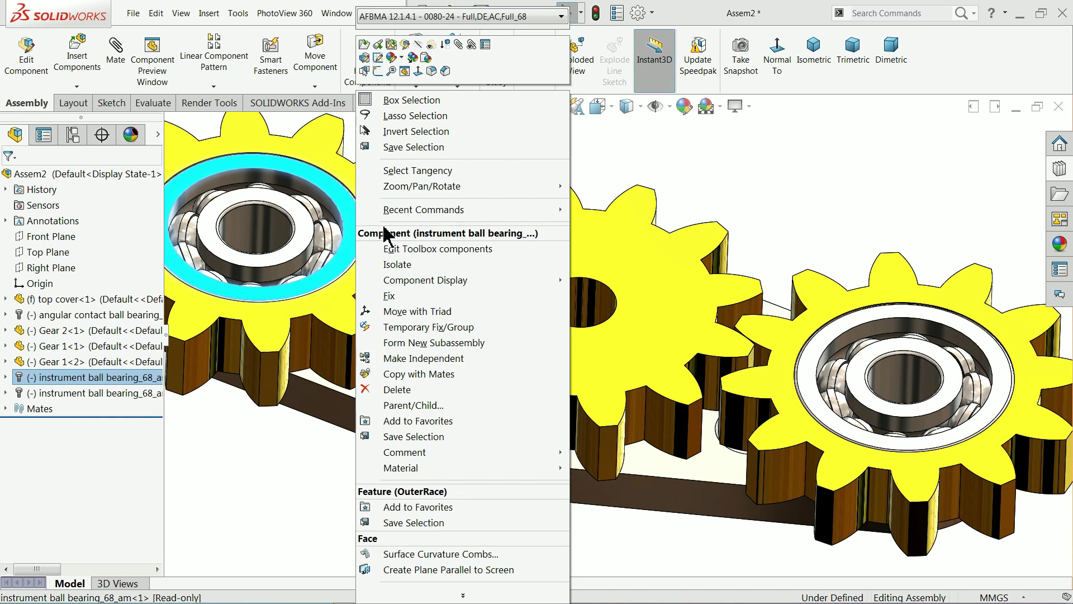
left_click(417, 47)
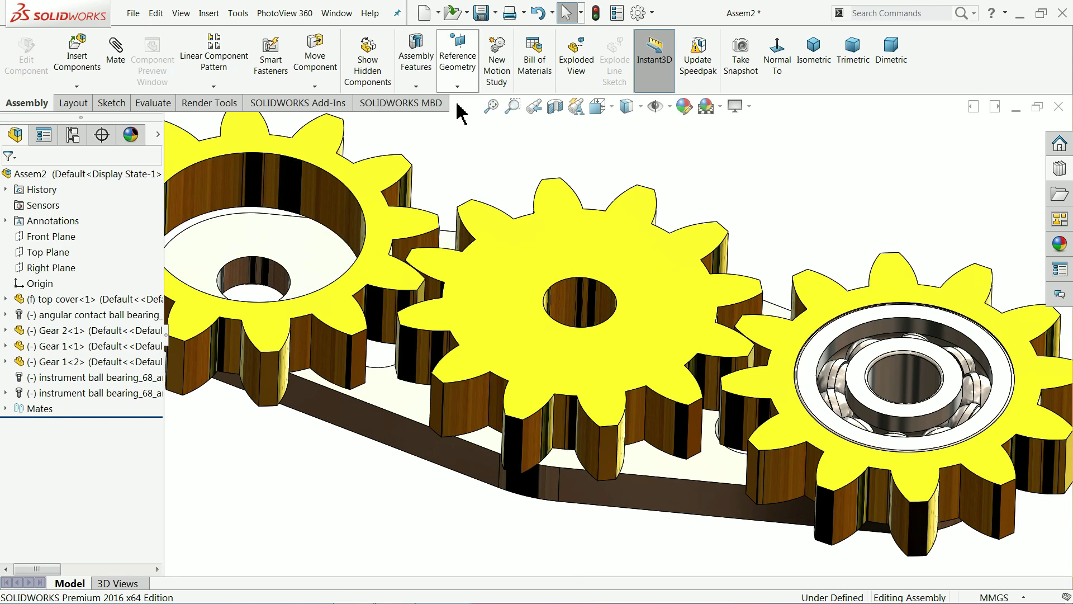
- Hide the right gear's bearing and switch the mate type to Gear
left_click(849, 334)
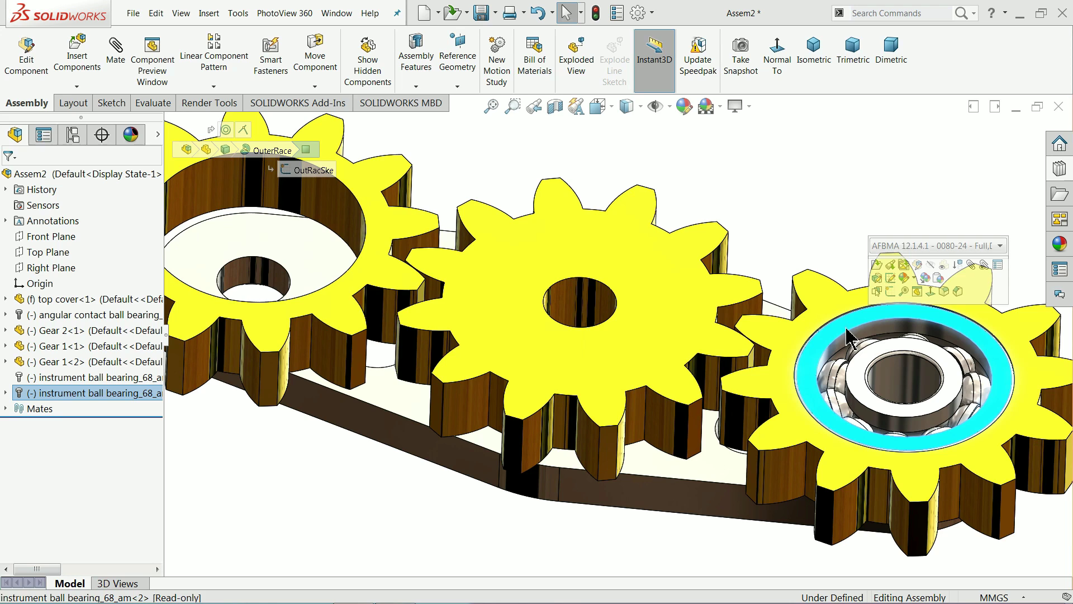
left_click(931, 266)
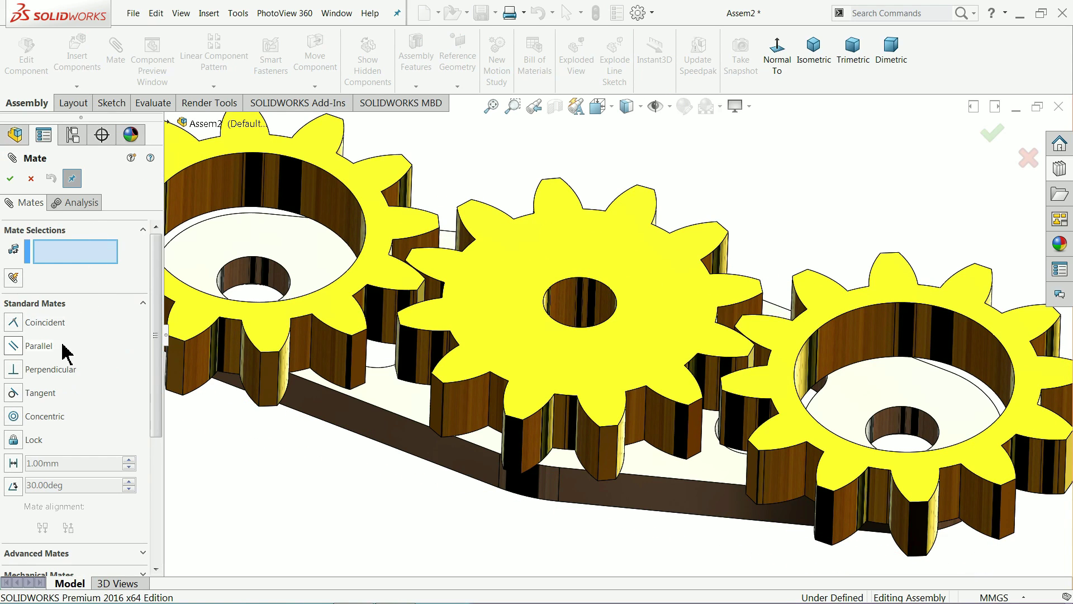
left_click(142, 305)
left_click(102, 350)
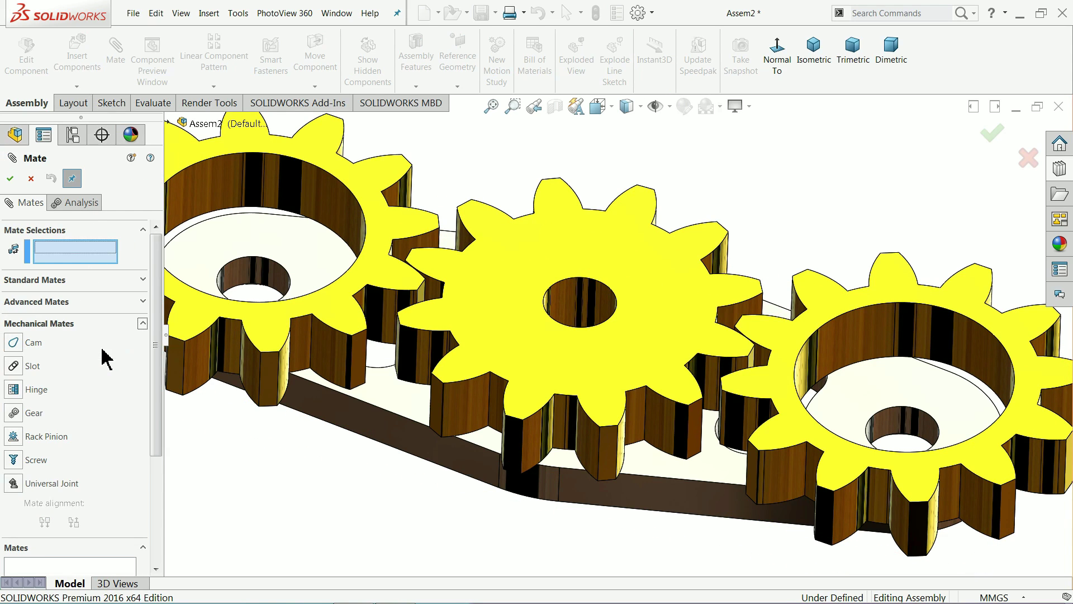
left_click(14, 412)
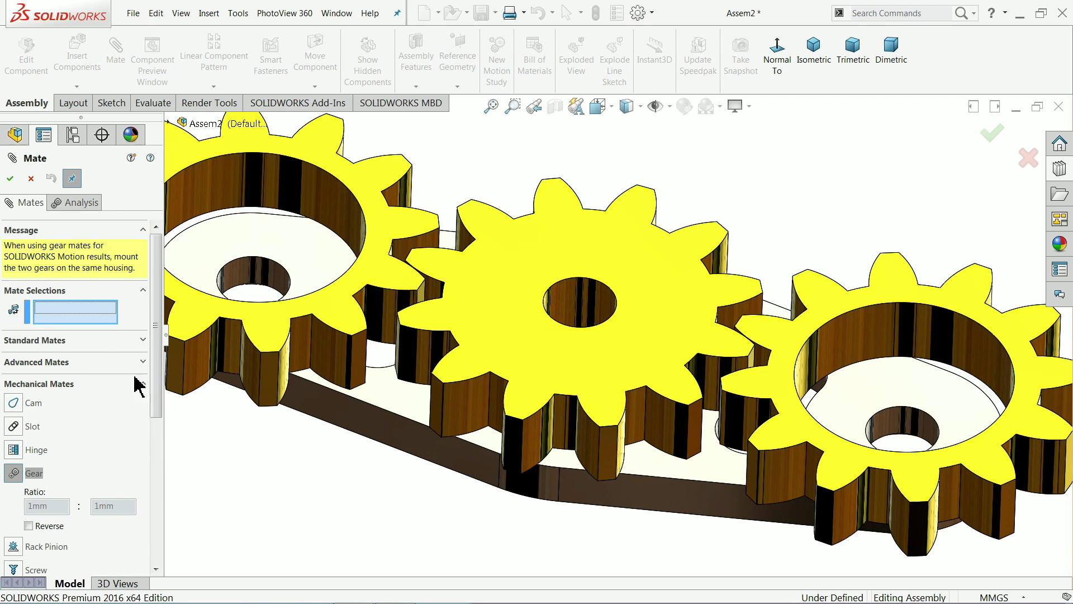
- Show the temporary axes running through all the gears
left_click(670, 107)
left_click(681, 158)
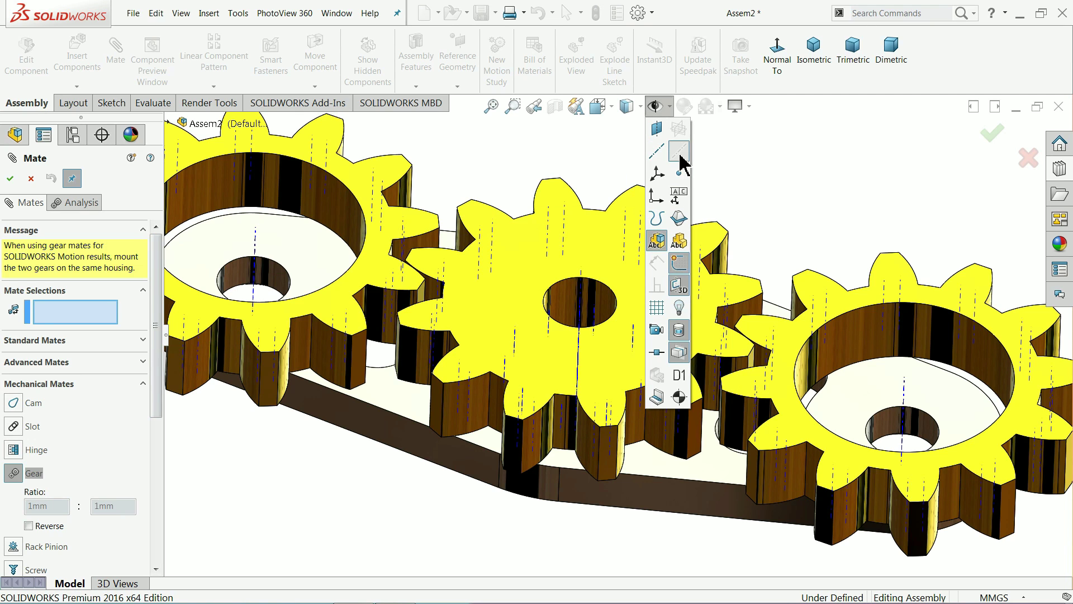
scroll(495, 187, "up", 3)
middle_click_drag(498, 196, 515, 232)
scroll(371, 312, "down", 3)
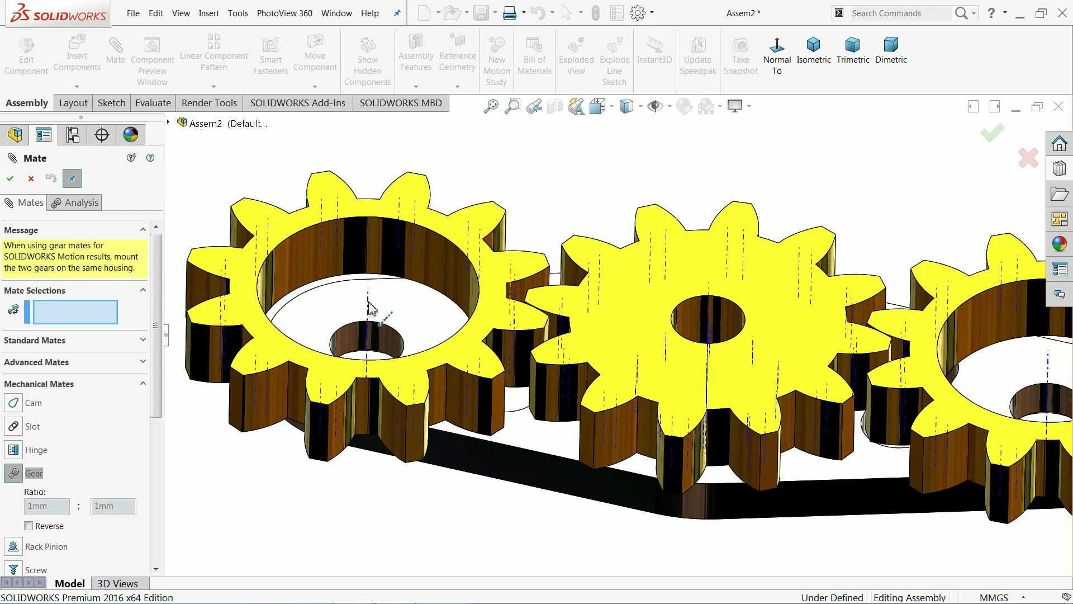
- Pick the left gear's axis and the bearing hole's axis for the gear mate
left_click(369, 308)
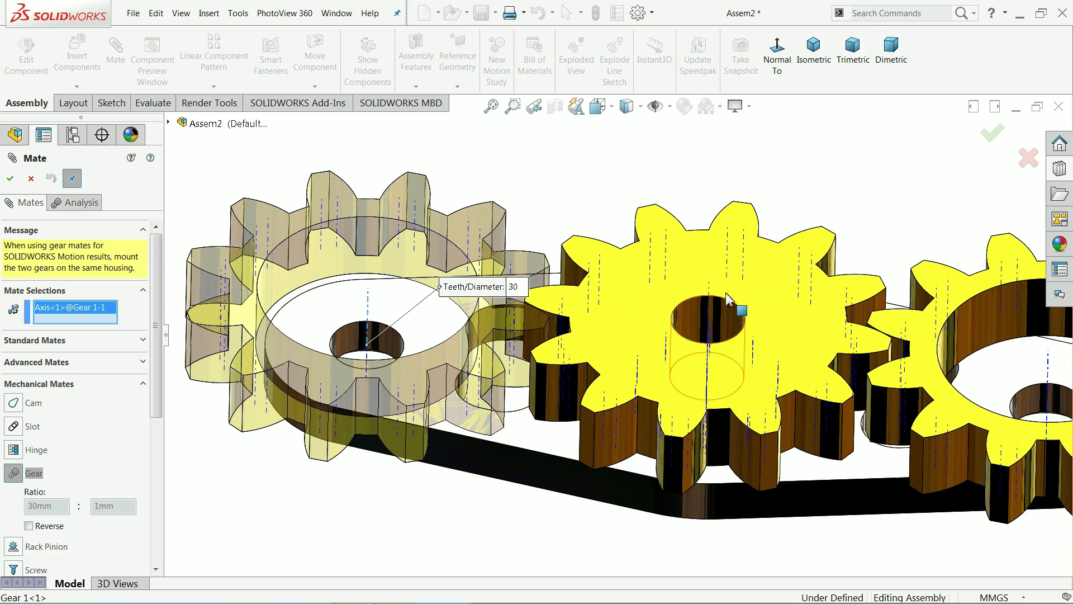
middle_click_drag(738, 307, 706, 327)
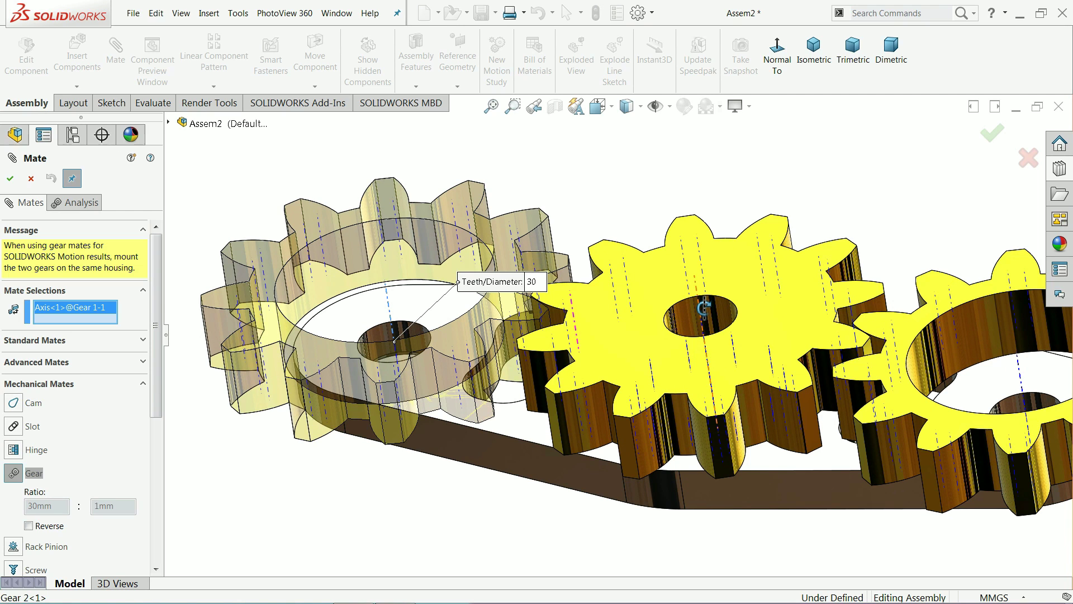
left_click(703, 308)
middle_click_drag(758, 319, 766, 209)
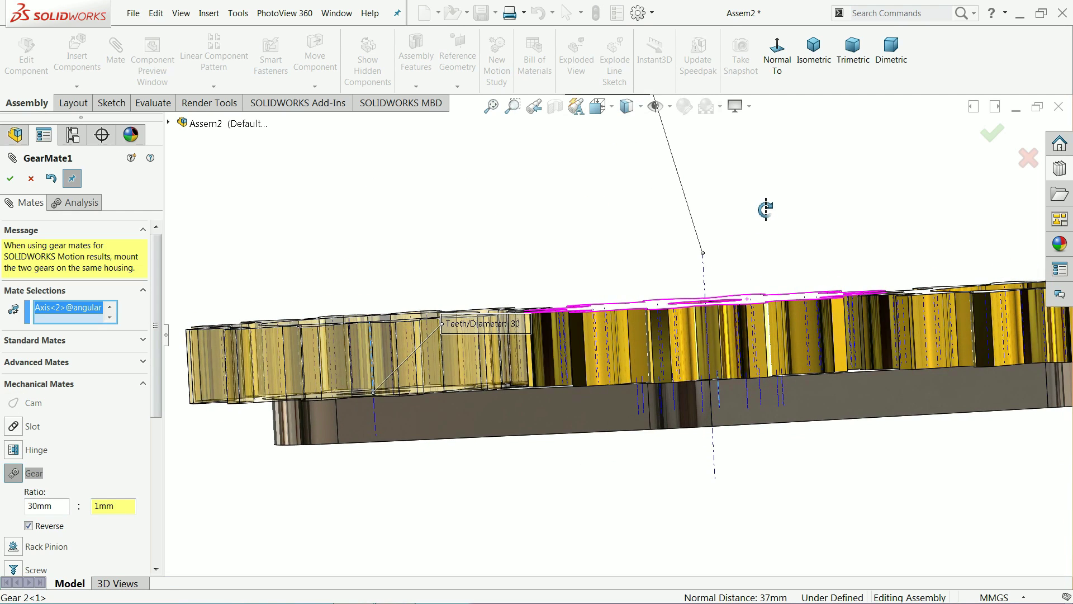
middle_click_drag(777, 295, 780, 402)
key("f")
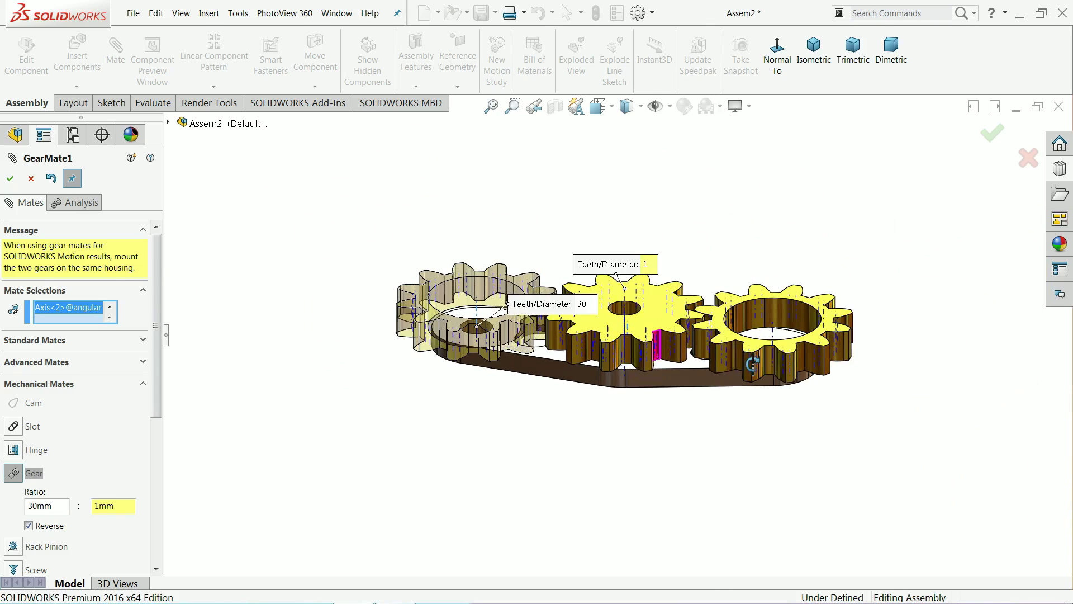
- Clear the wrongly chosen mate entities and cancel the unfinished gear mate
left_click(110, 308)
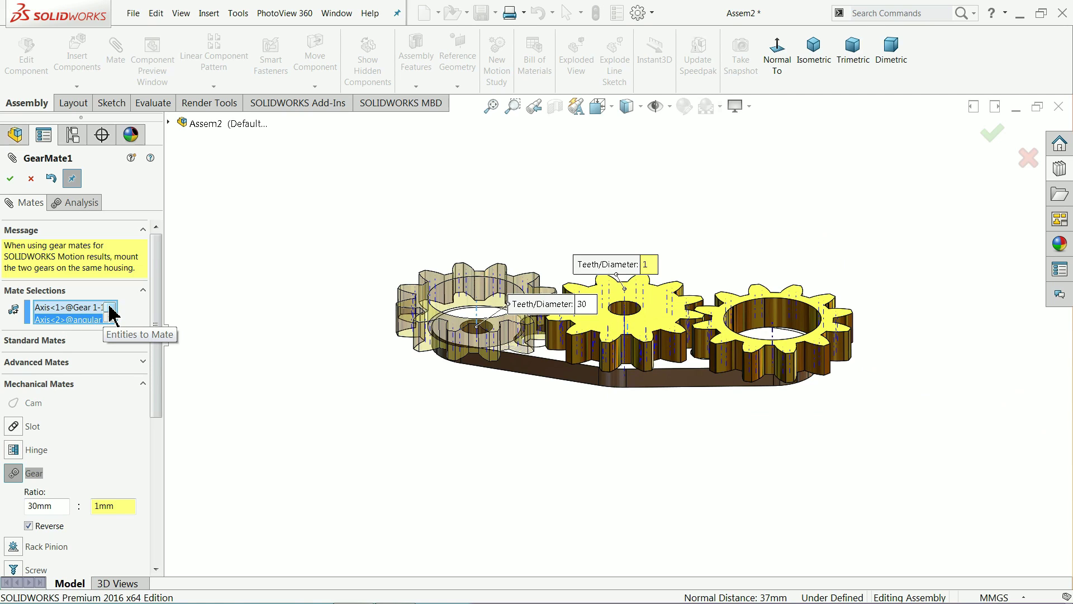
right_click(91, 327)
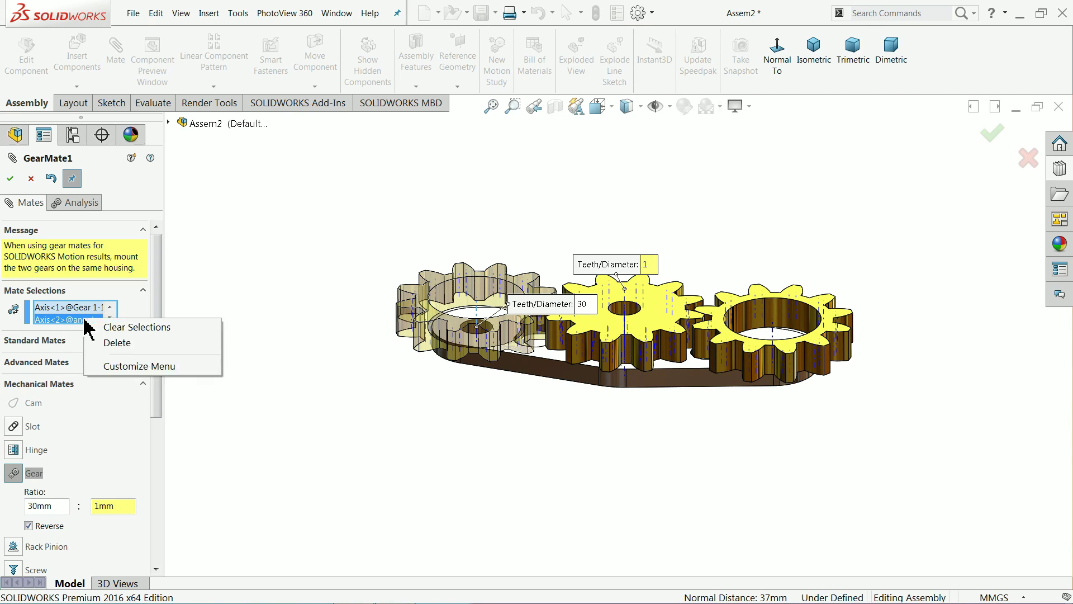
left_click(114, 324)
scroll(638, 317, "down", 3)
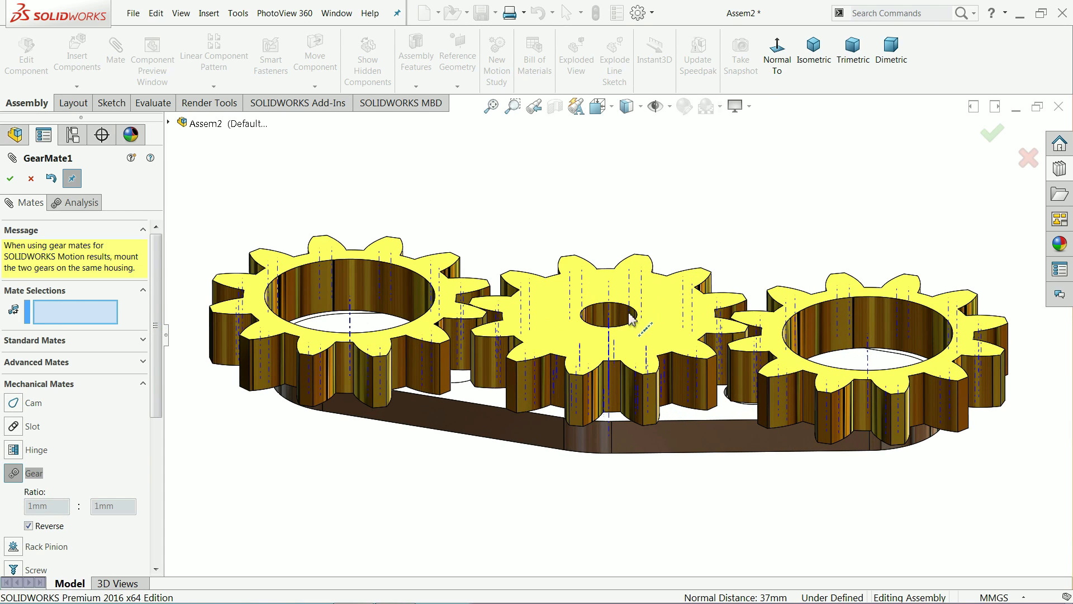
scroll(628, 428, "down", 2)
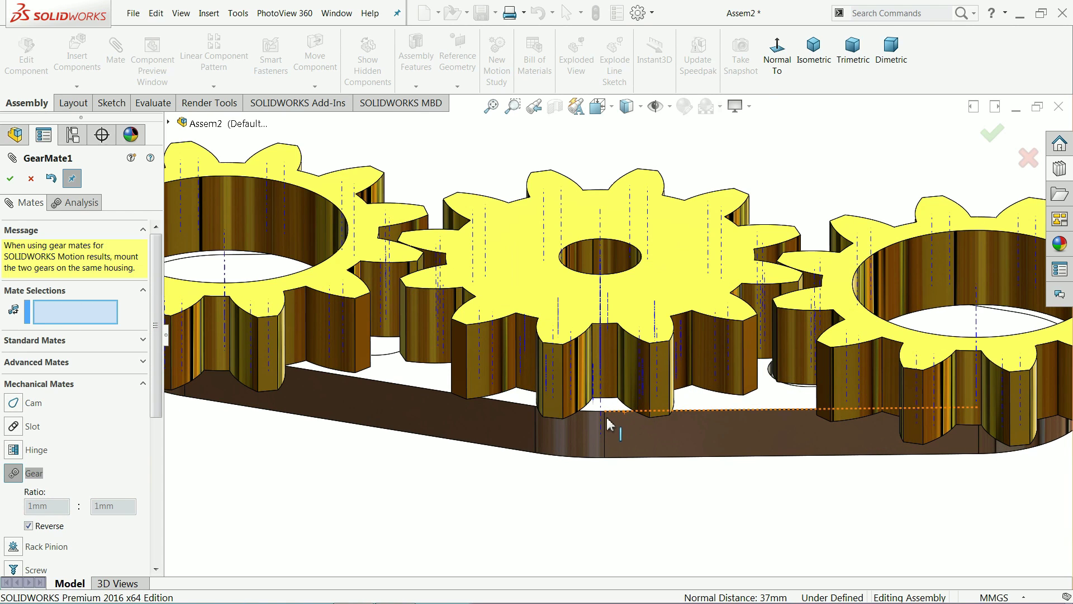
left_click(31, 179)
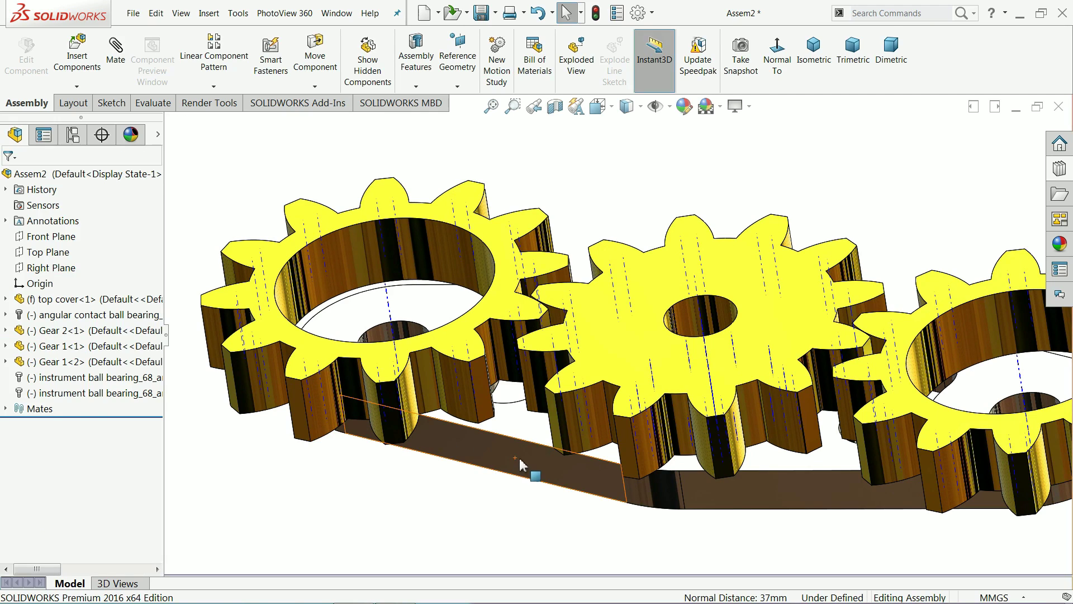
- Hide the top cover, then hide the angular contact bearing beneath the middle gear
right_click(520, 464)
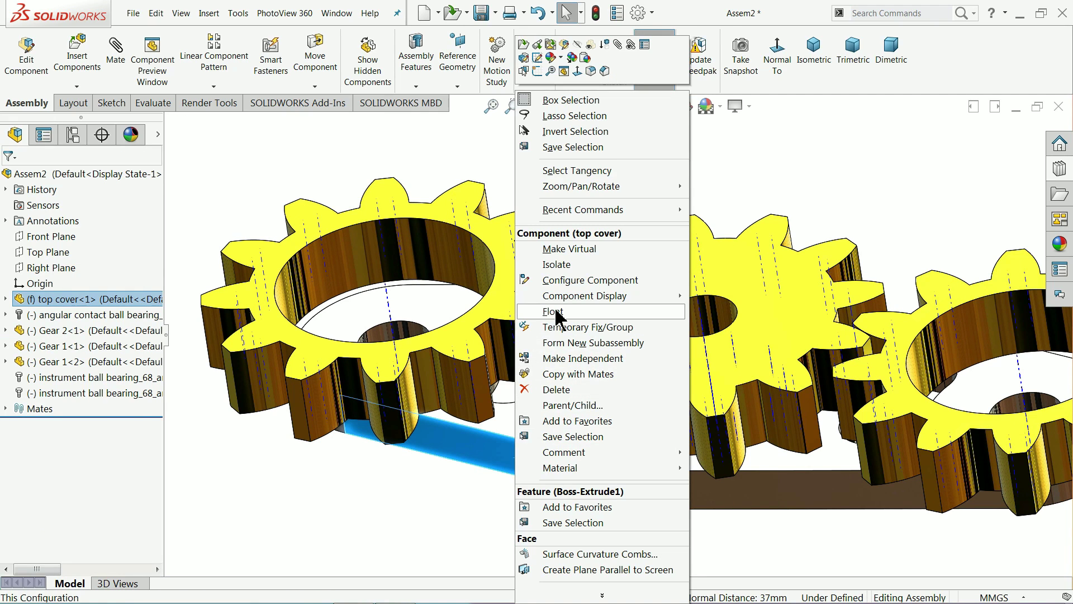
left_click(576, 46)
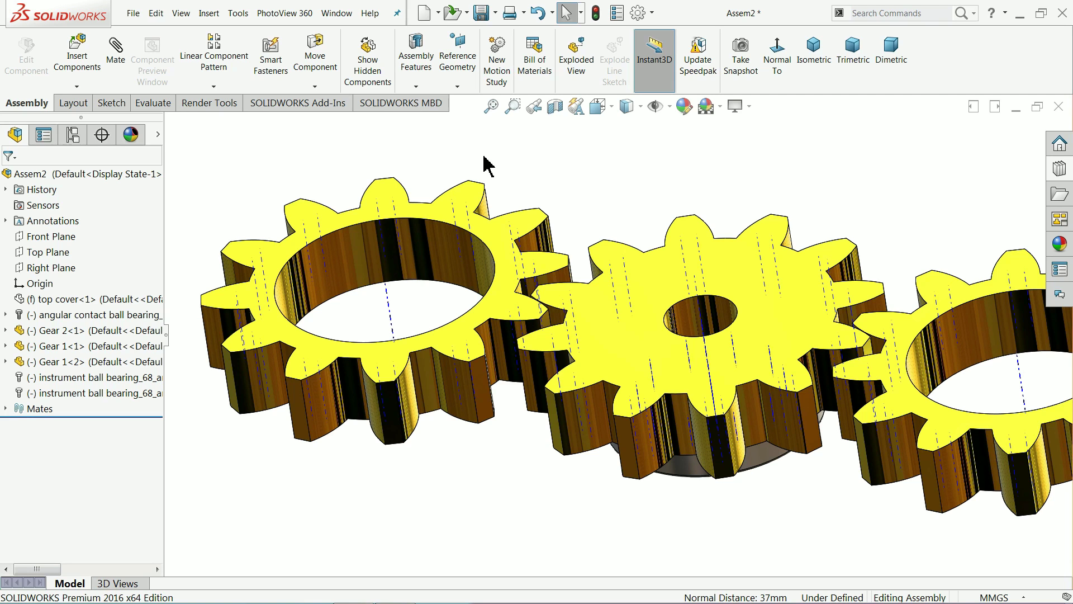
scroll(615, 329, "up", 3)
middle_click_drag(649, 489, 617, 385)
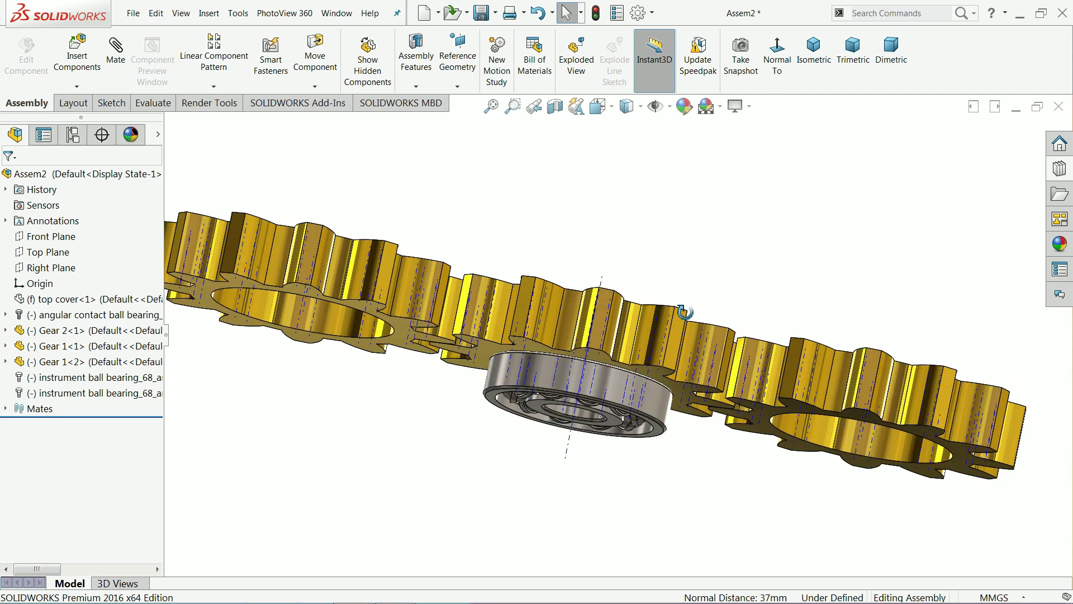
left_click(617, 385)
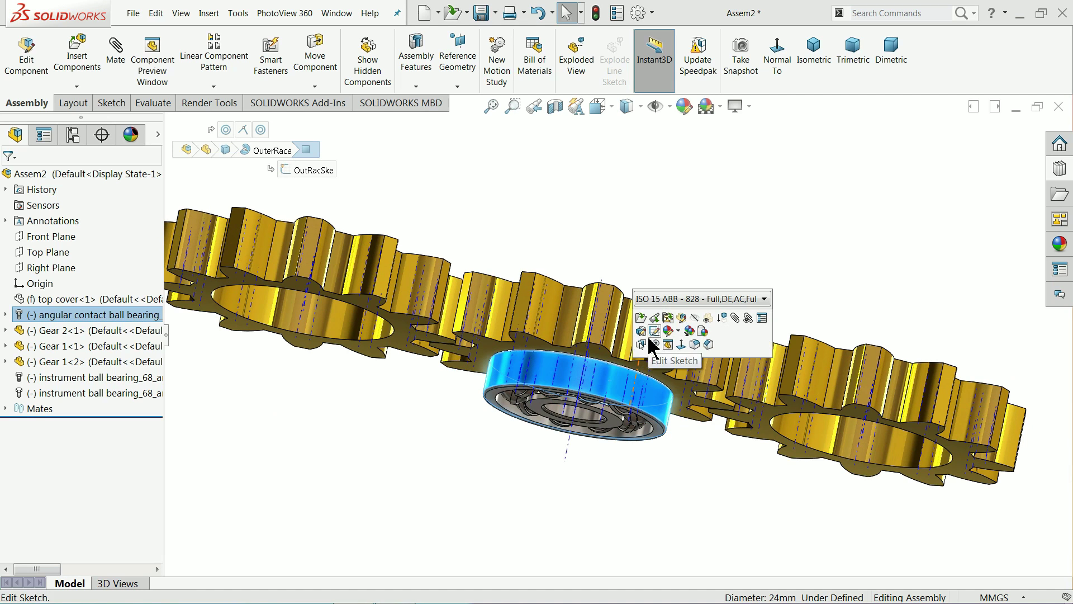
left_click(695, 319)
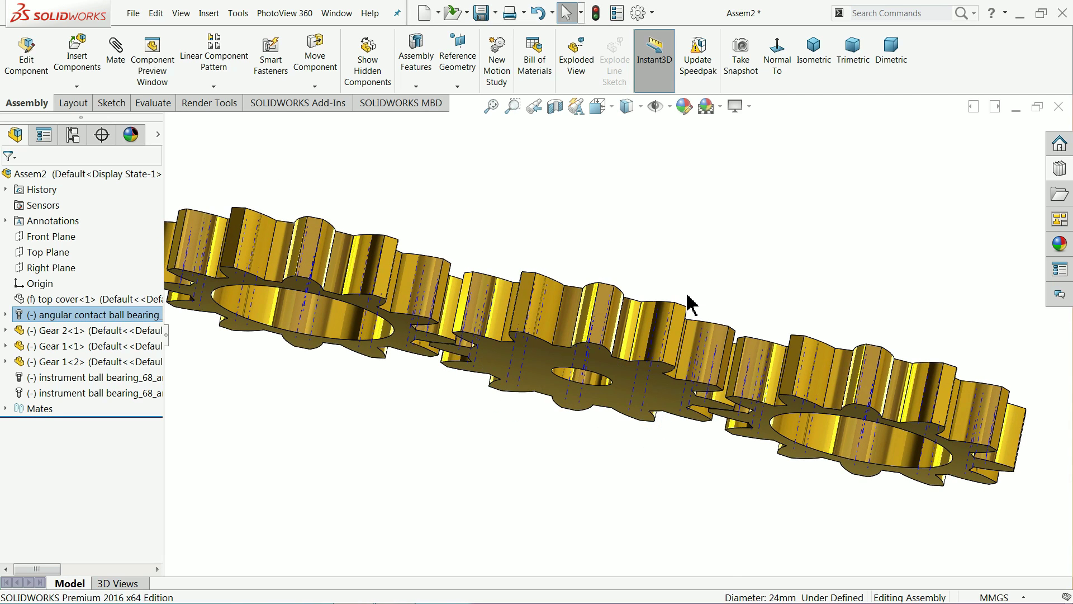
middle_click_drag(683, 257, 647, 384)
key("Escape")
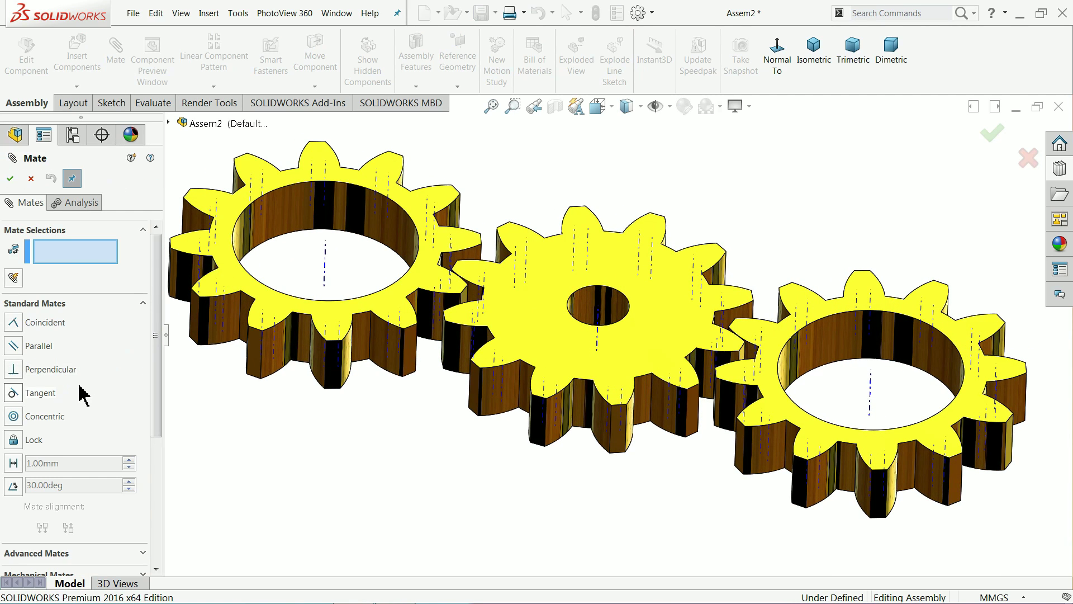
- Apply a 30mm:30mm gear mate between the middle gear's axis and the left gear's axis
left_click(142, 303)
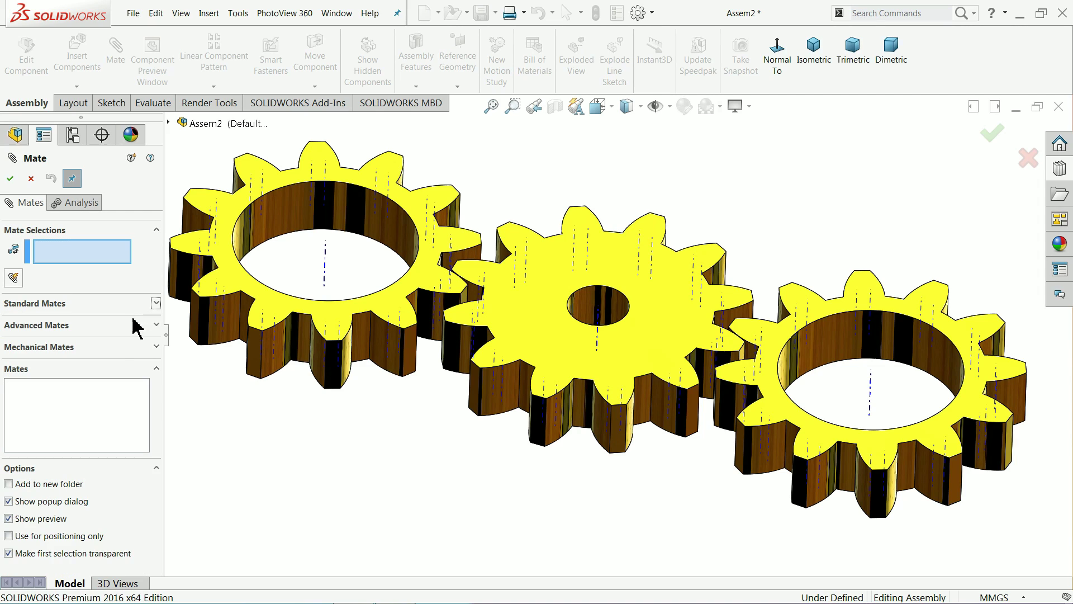
left_click(95, 347)
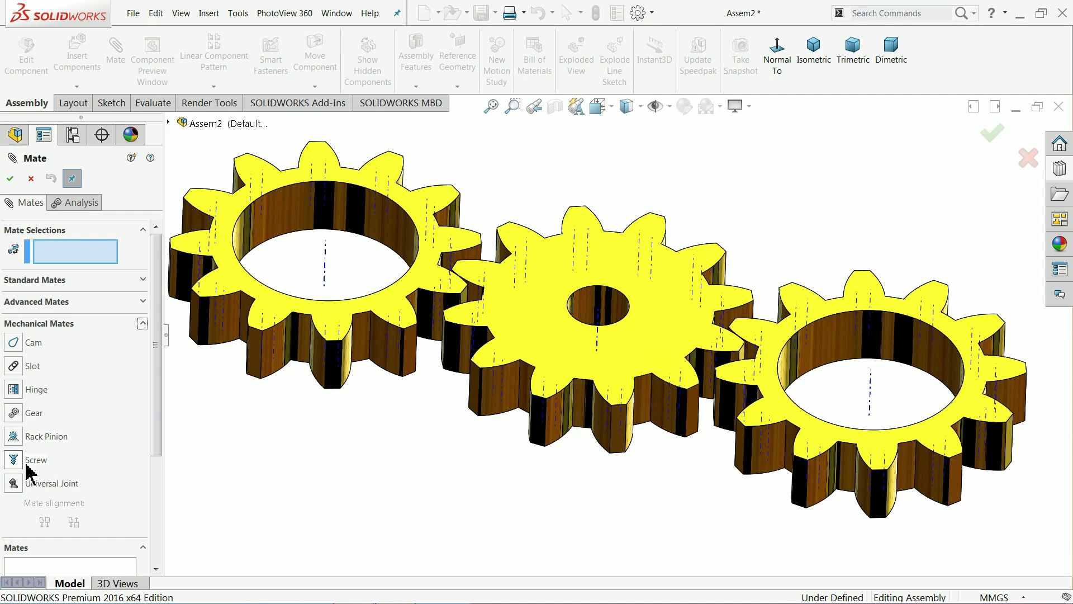
left_click(29, 417)
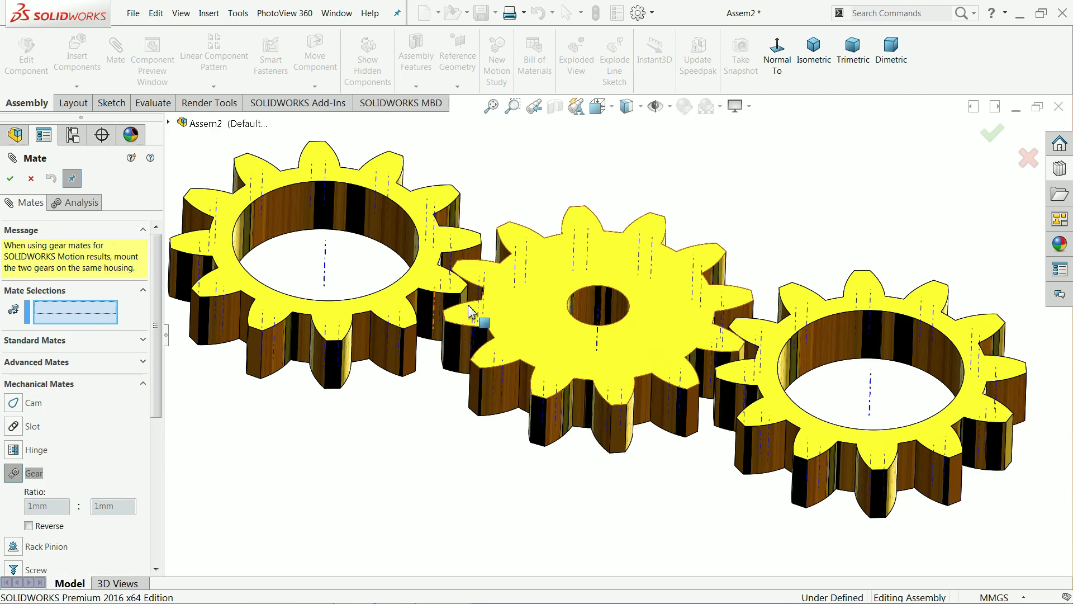
left_click(598, 334)
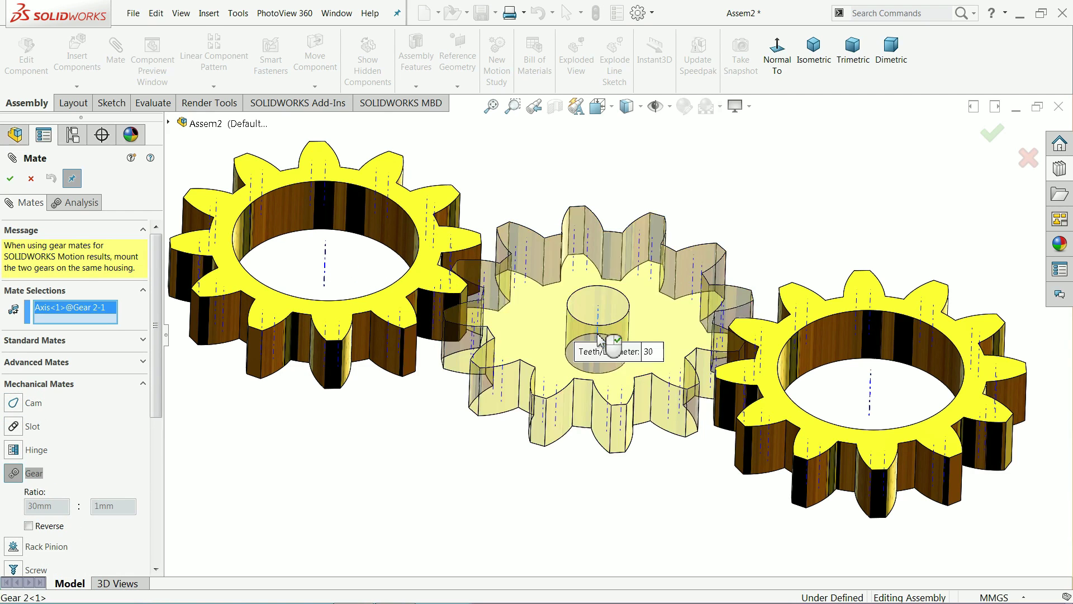
left_click(326, 272)
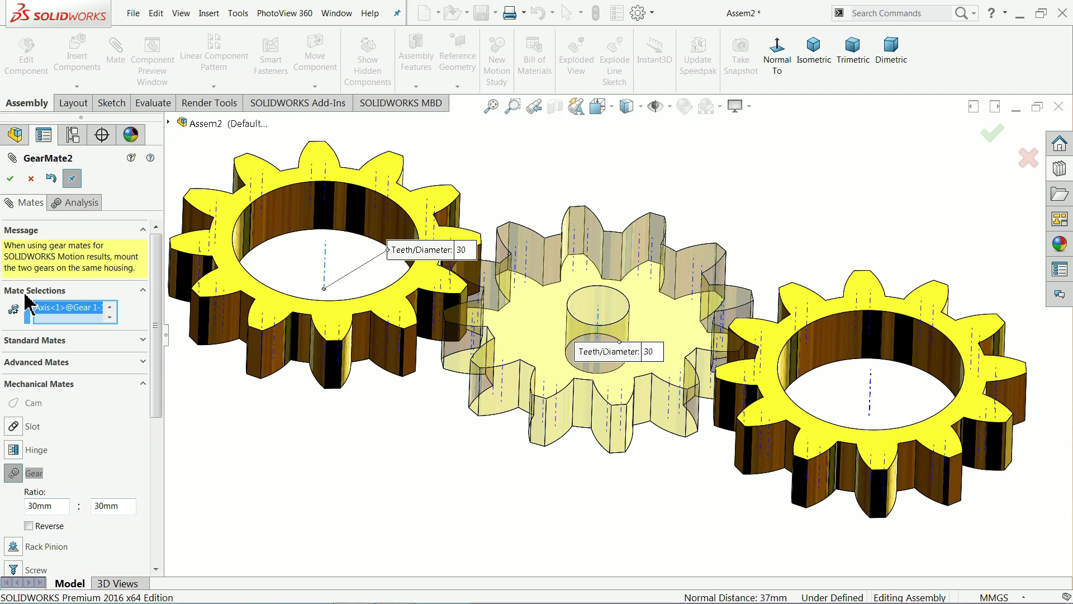
left_click(10, 179)
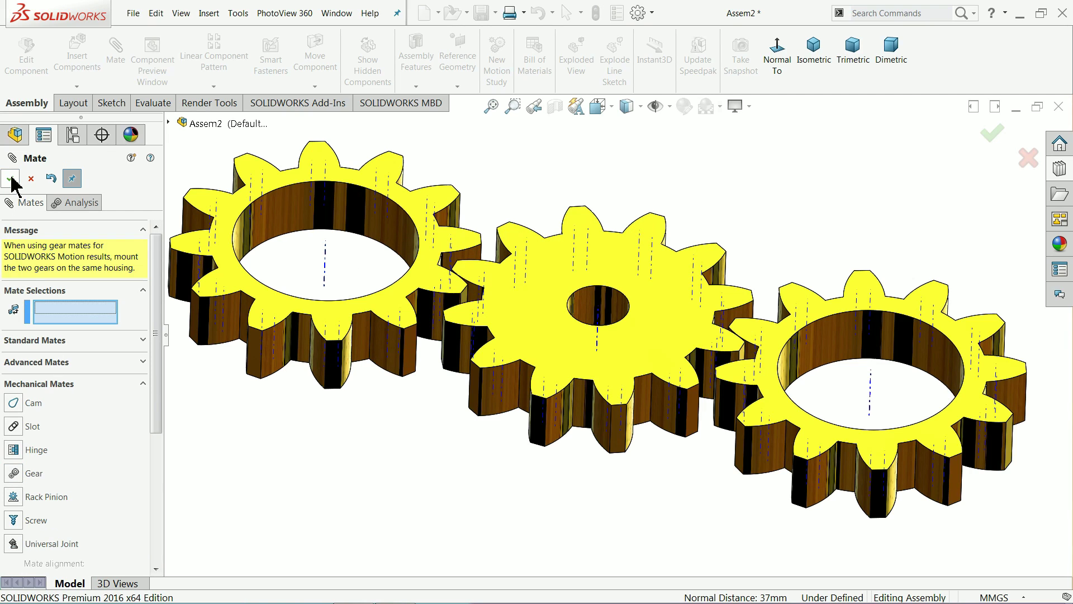
left_click(11, 179)
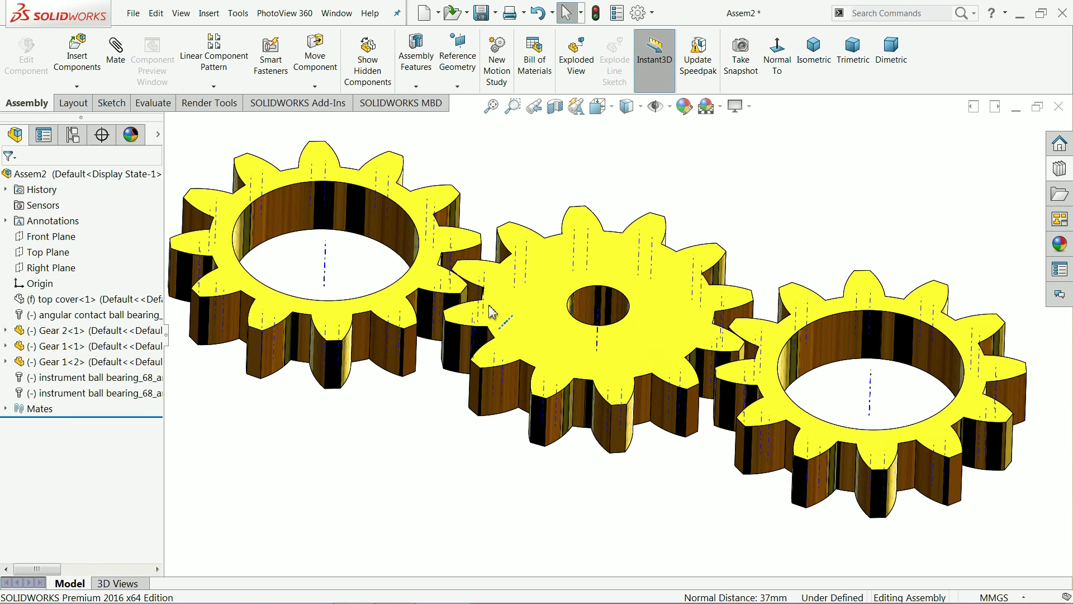
- Spin the middle gear and the right gear to test the new gear mate
left_click(555, 276)
left_click_drag(555, 276, 526, 479)
key("Escape")
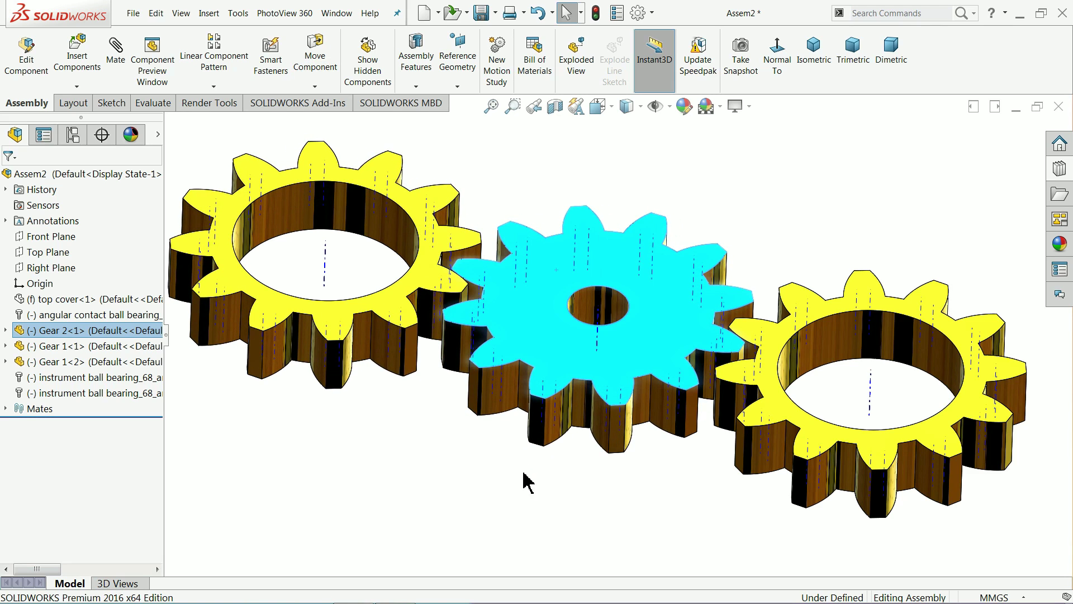
left_click(445, 461)
middle_click_drag(803, 278, 797, 322)
scroll(721, 330, "down", 5)
scroll(721, 329, "down", 3)
mouse_move(647, 349)
left_mouse_down()
mouse_move(630, 359)
mouse_move(628, 350)
left_mouse_up()
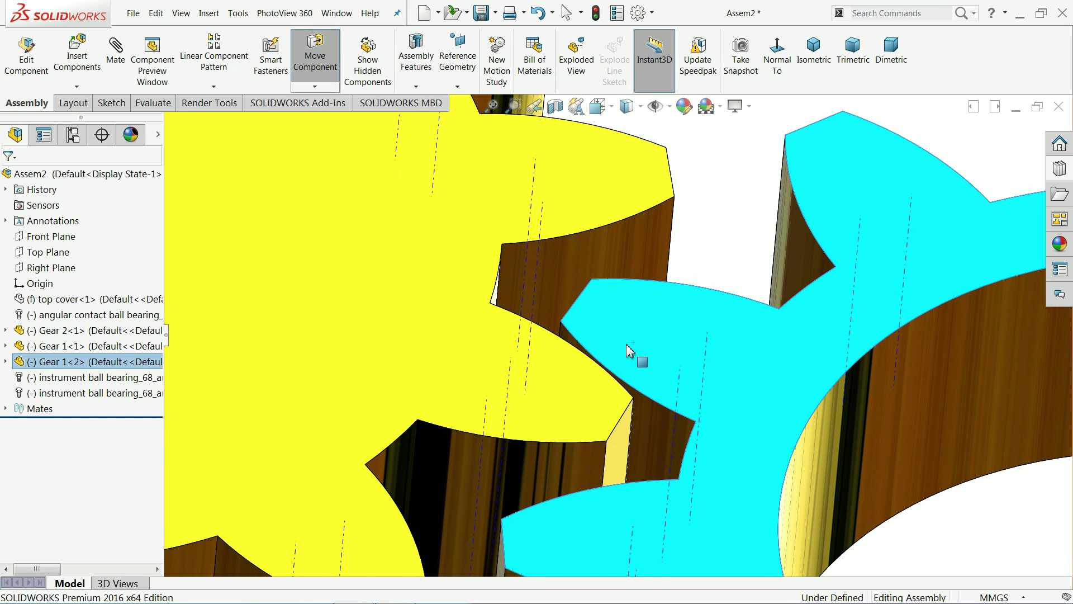
scroll(627, 351, "up", 10)
key("Escape")
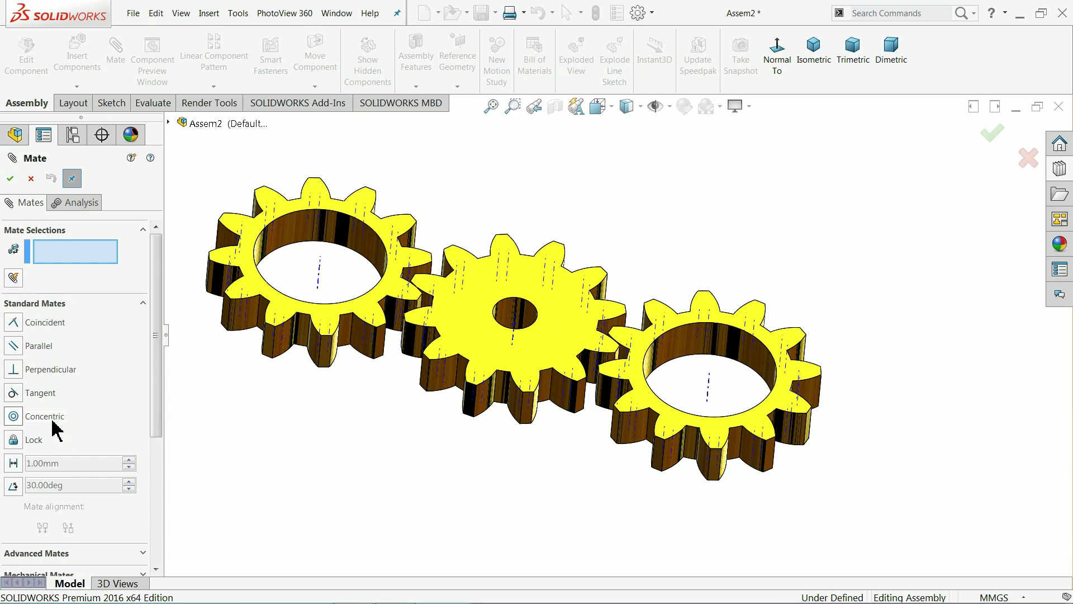
- Create the 30:30 GearMate3 between the middle gear's axis and the neighbouring gear's axis
left_click(143, 304)
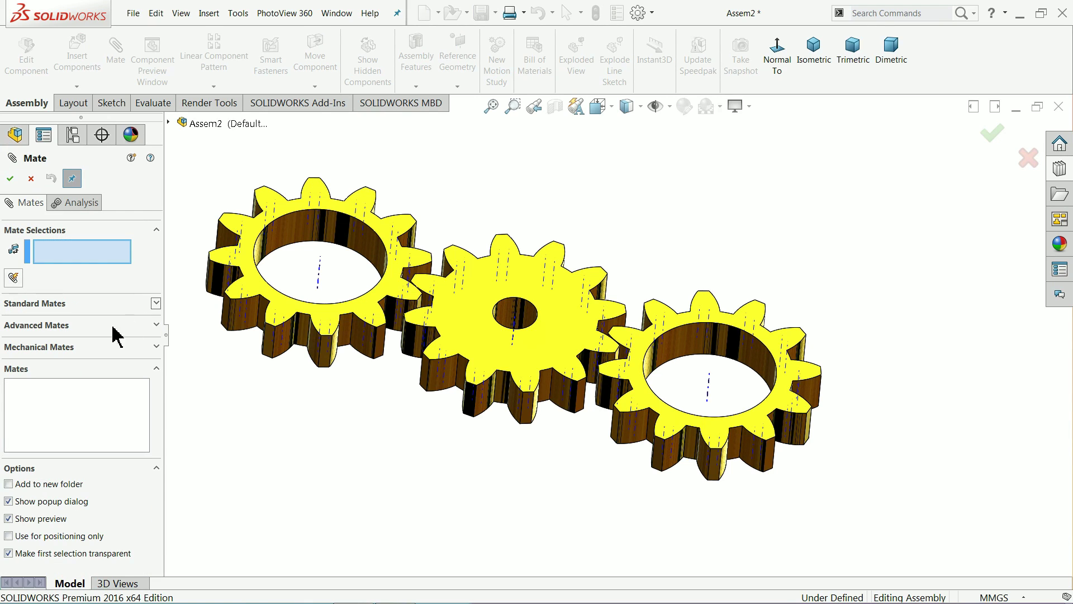
left_click(77, 347)
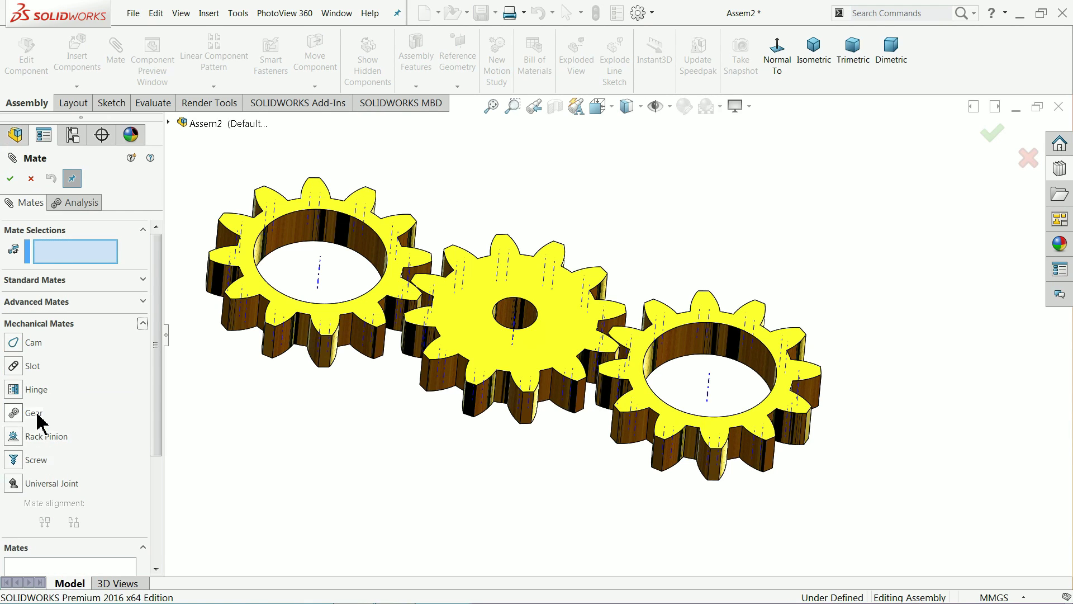
left_click(34, 414)
scroll(724, 394, "down", 4)
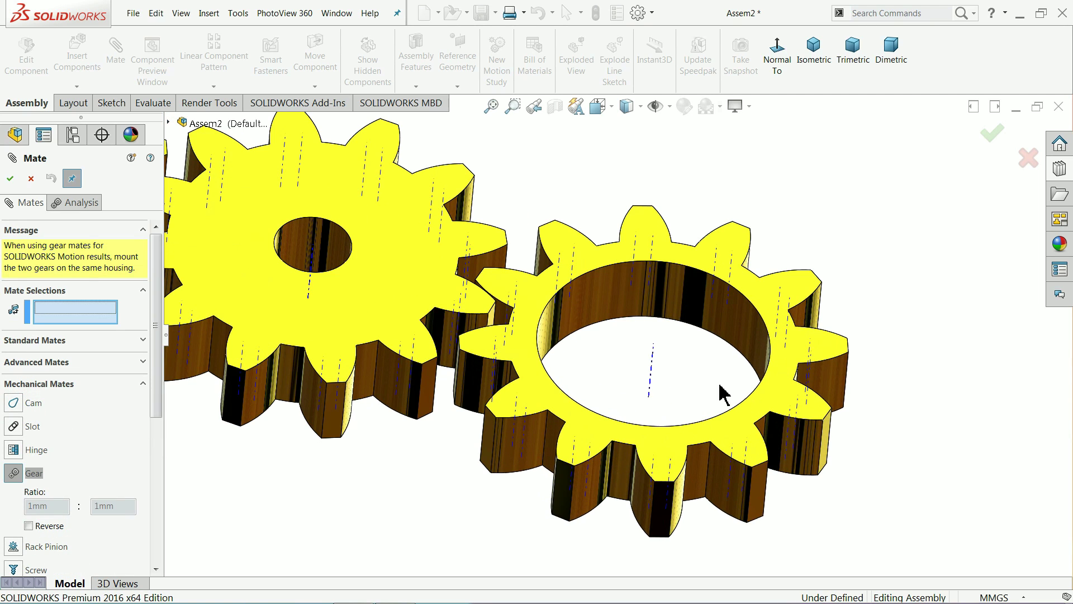
left_click(313, 263)
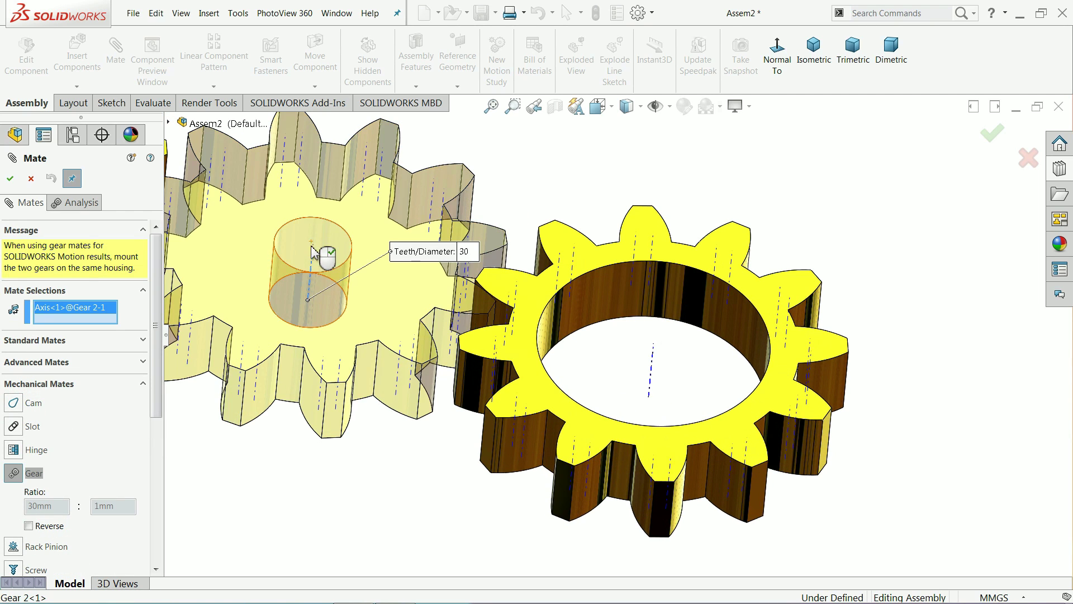
left_click(652, 369)
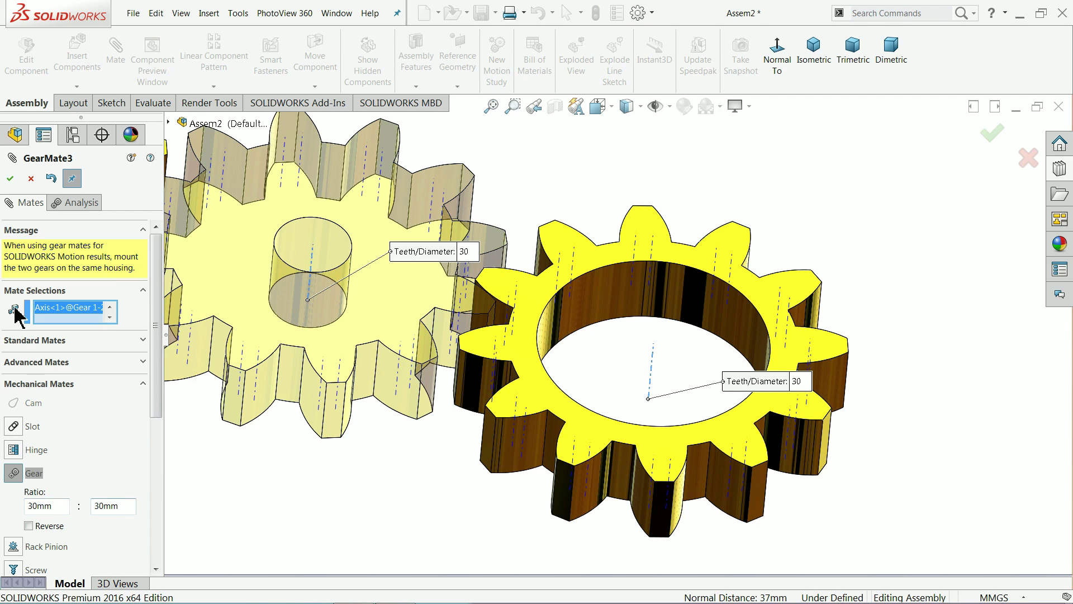
left_click(10, 178)
key("f")
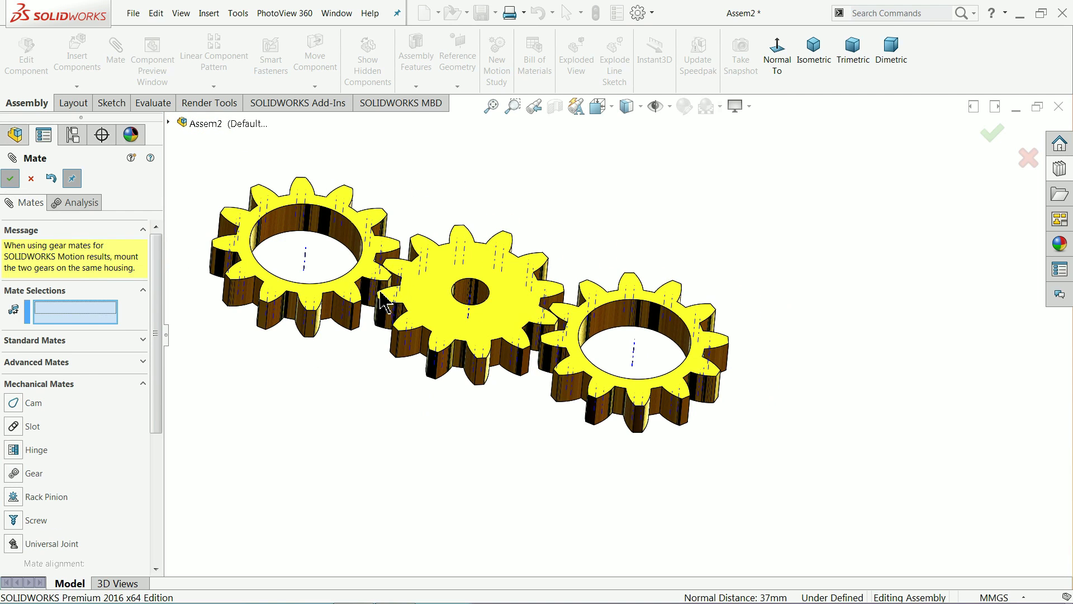
key("Escape")
- Drag the middle gear to confirm the meshed gears turn together
left_click(425, 279)
left_click_drag(425, 279, 446, 329)
middle_click_drag(472, 197, 460, 173)
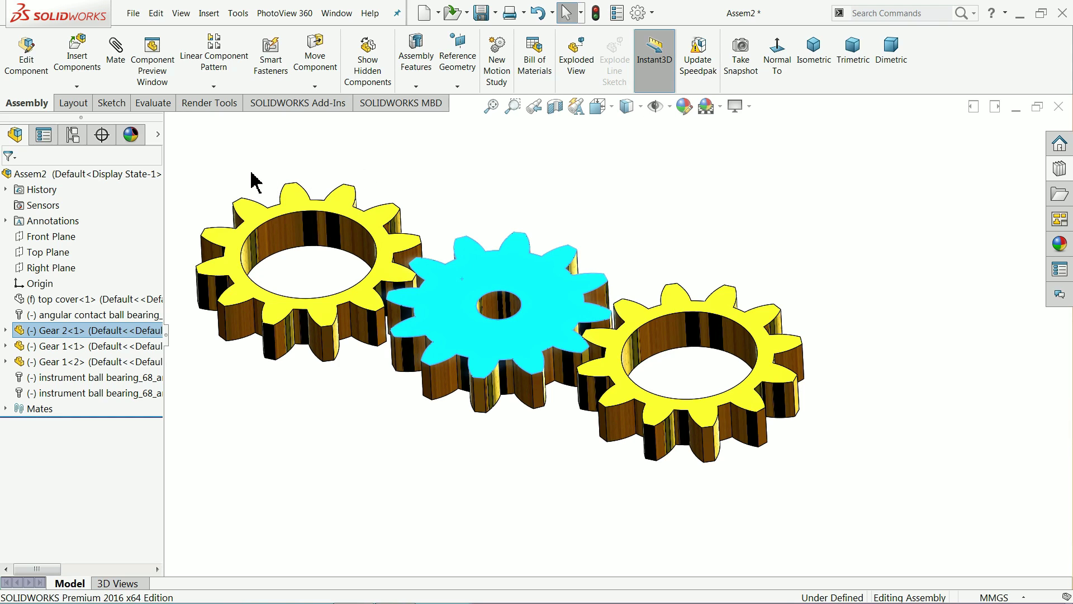
- Show the top cover and both instrument ball bearings again
left_click(21, 299)
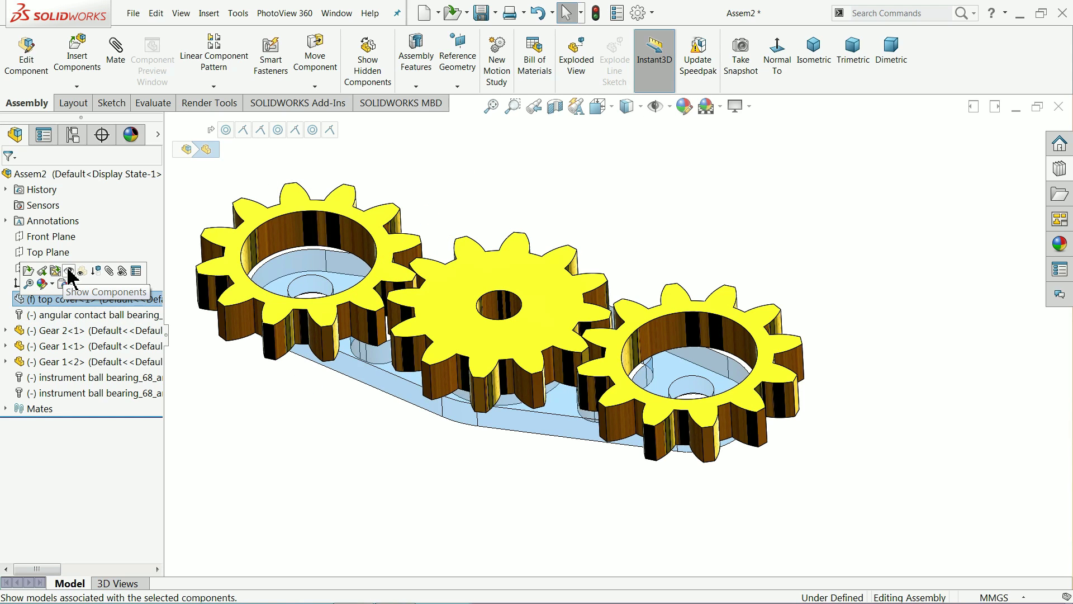
left_click(69, 270)
left_click(24, 316)
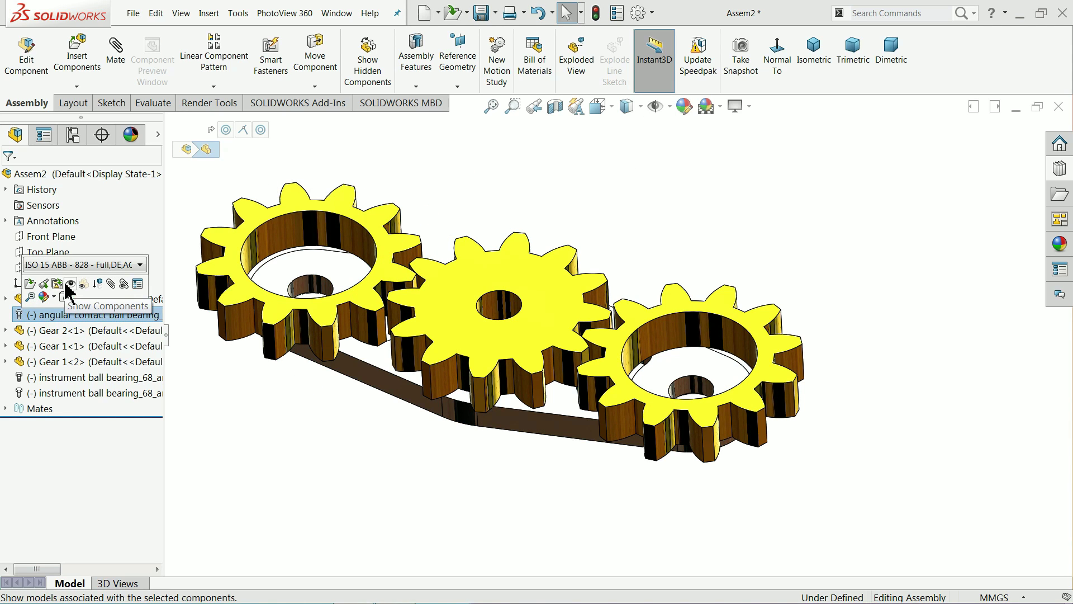
left_click(24, 378)
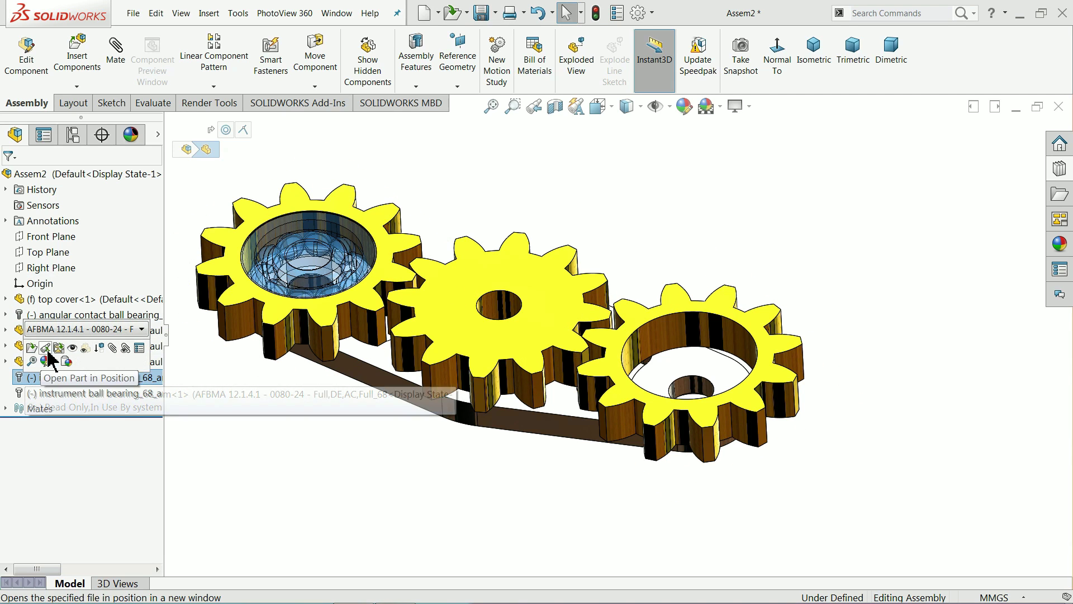
left_click(79, 351)
left_click(21, 398)
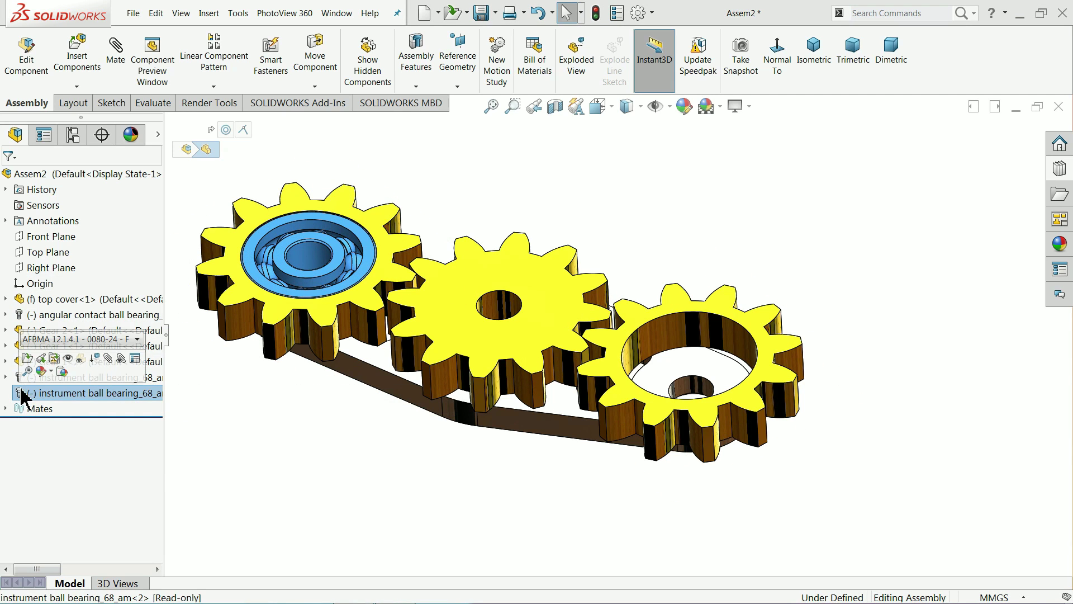
left_click(73, 364)
- Turn the middle gear to check the gears still mesh
left_click(549, 211)
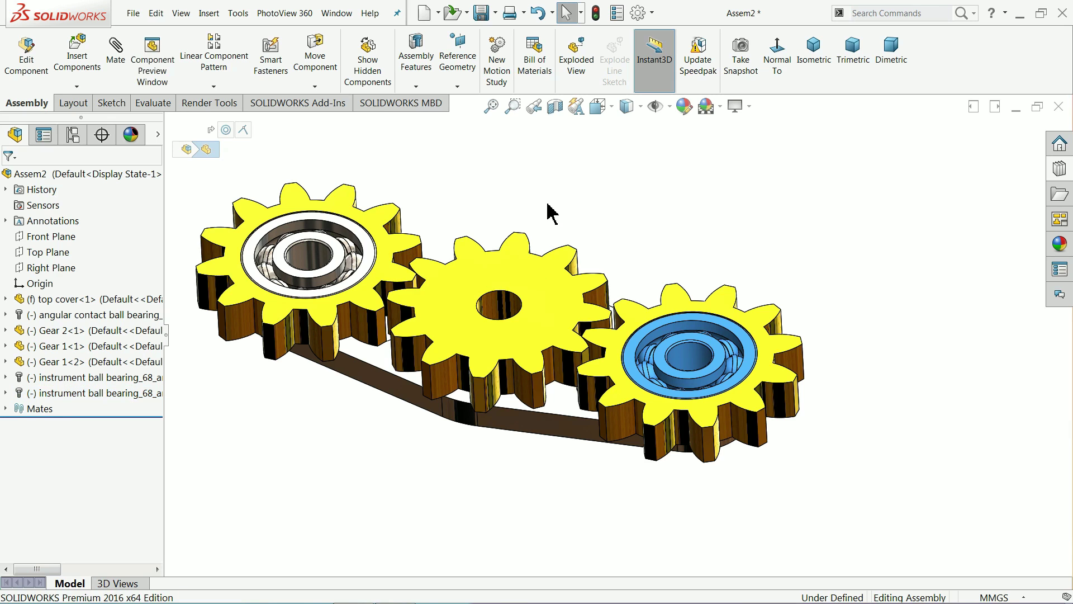
middle_click_drag(589, 179, 604, 170)
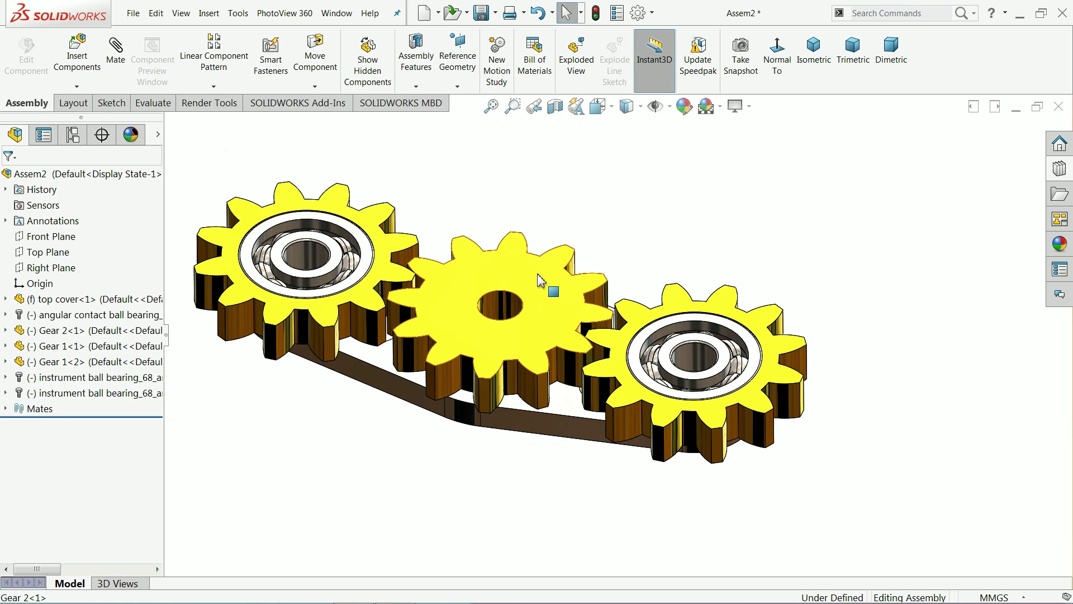
left_click_drag(537, 273, 535, 300)
- Select Gear 2's Top Plane as the mirror plane
key("Escape")
left_click(536, 173)
key("f")
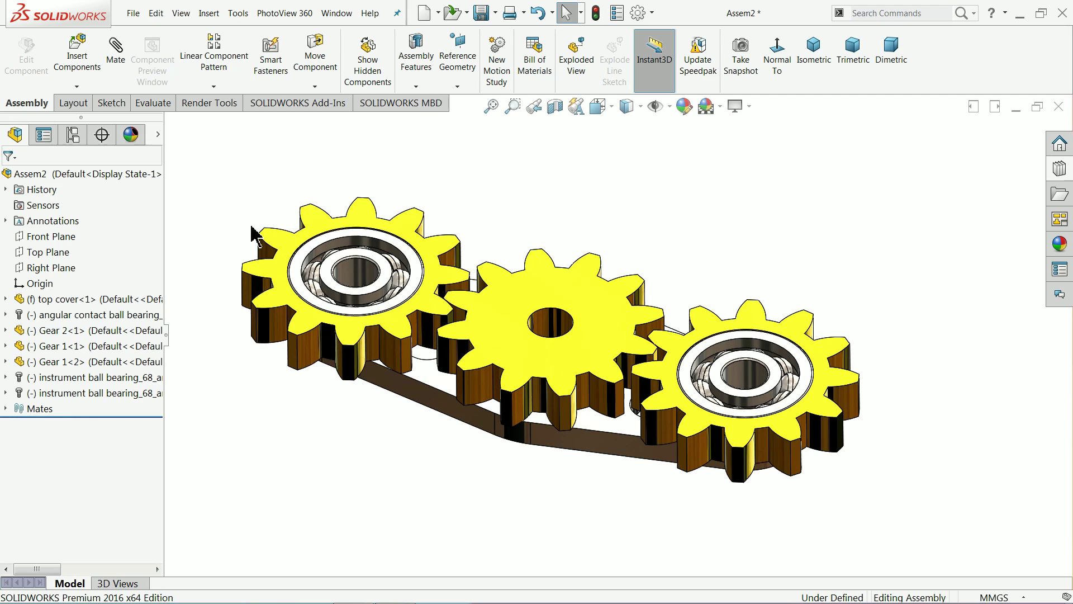
left_click(476, 320)
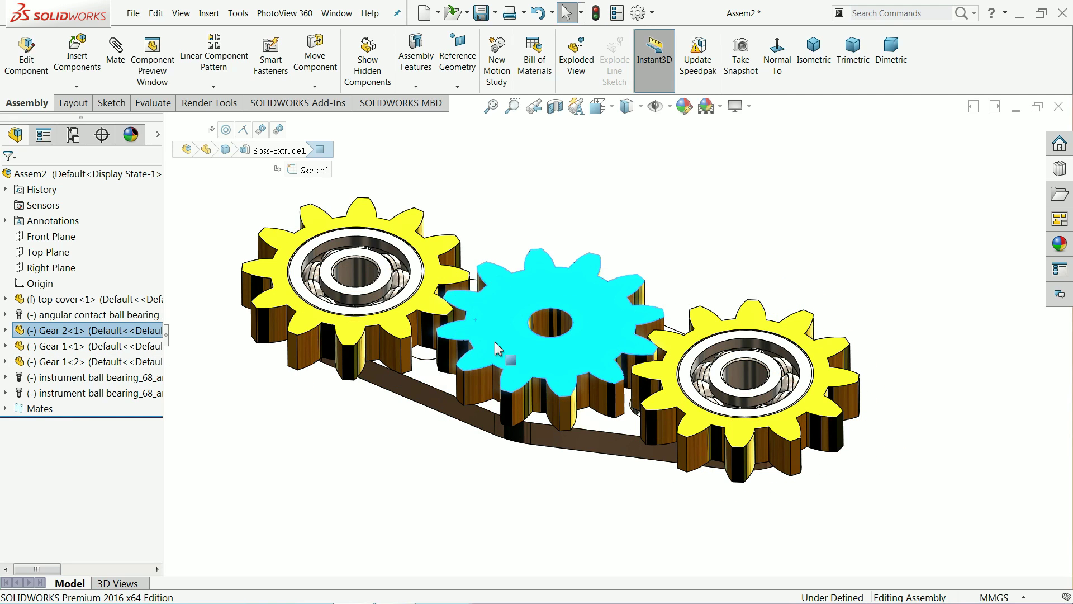
left_click(5, 330)
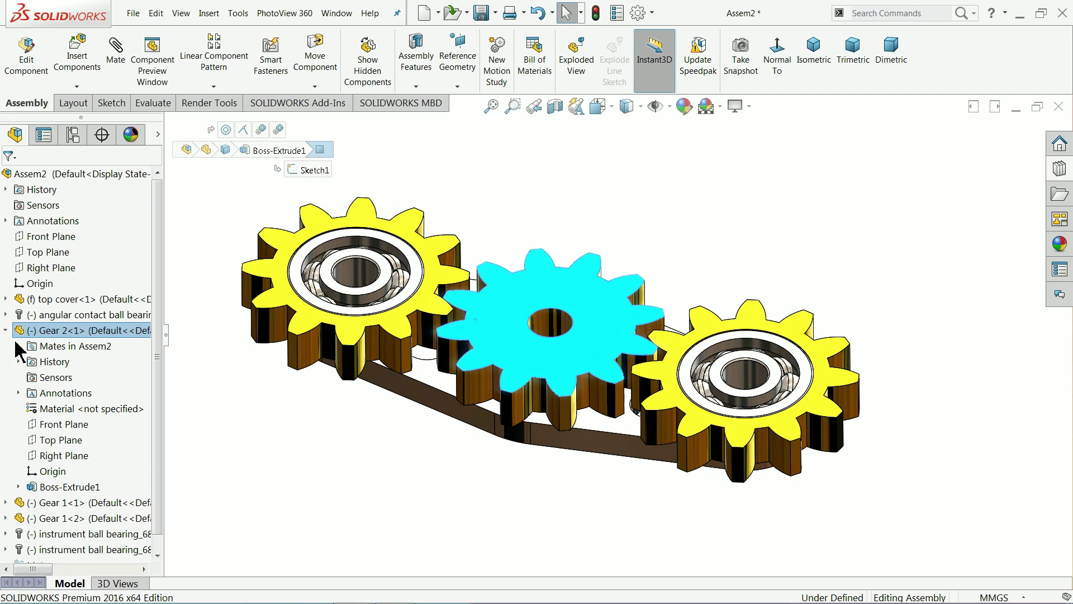
left_click(50, 441)
middle_click_drag(271, 438, 425, 382)
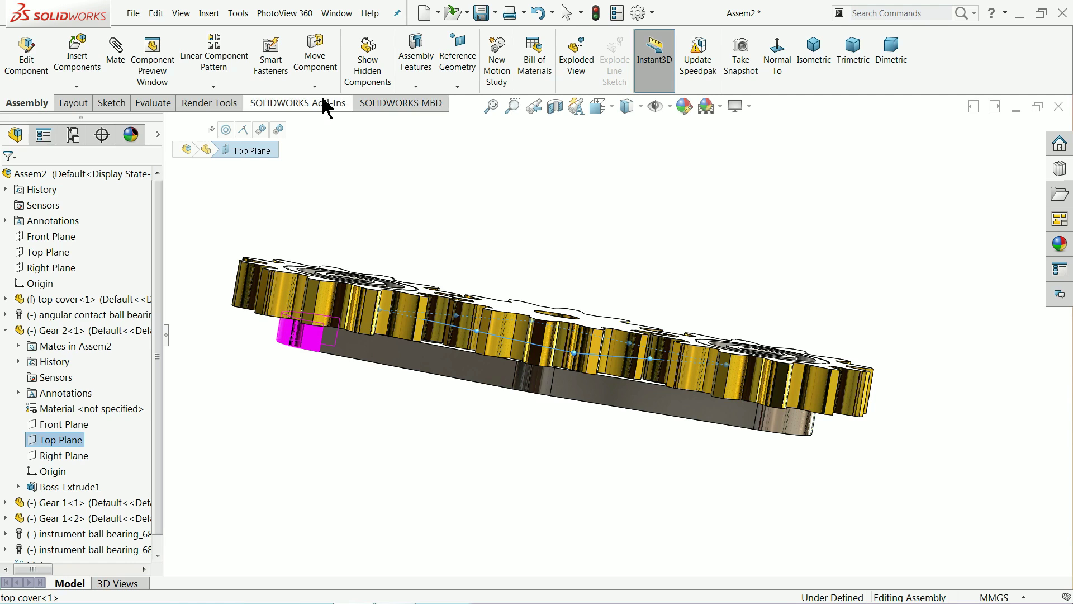
- Mirror the top cover and angular contact ball bearing about that Top Plane
left_click(214, 86)
left_click(224, 195)
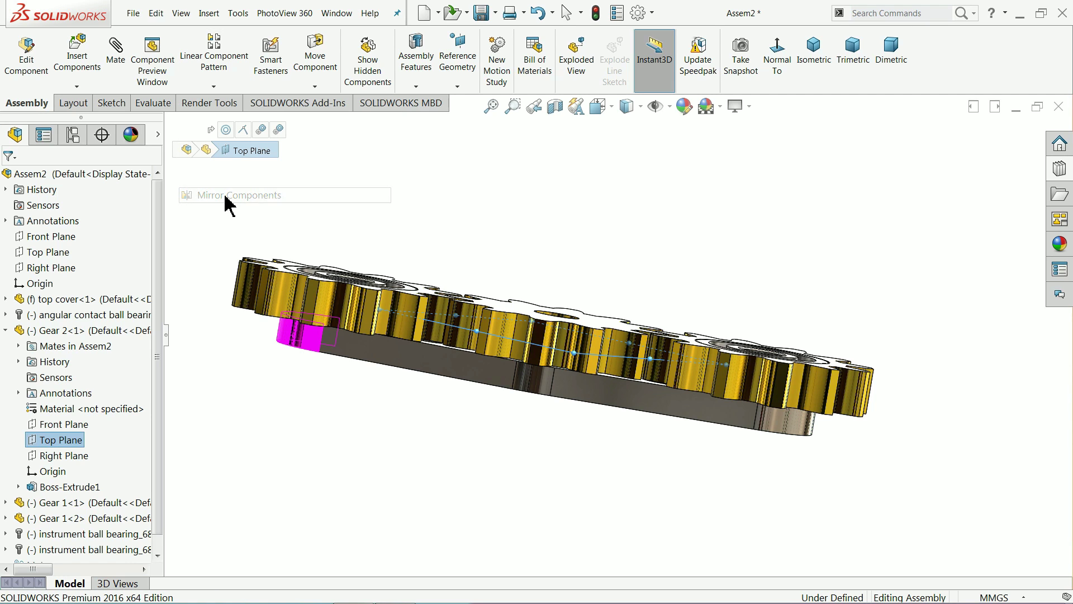
middle_click_drag(533, 380, 543, 259)
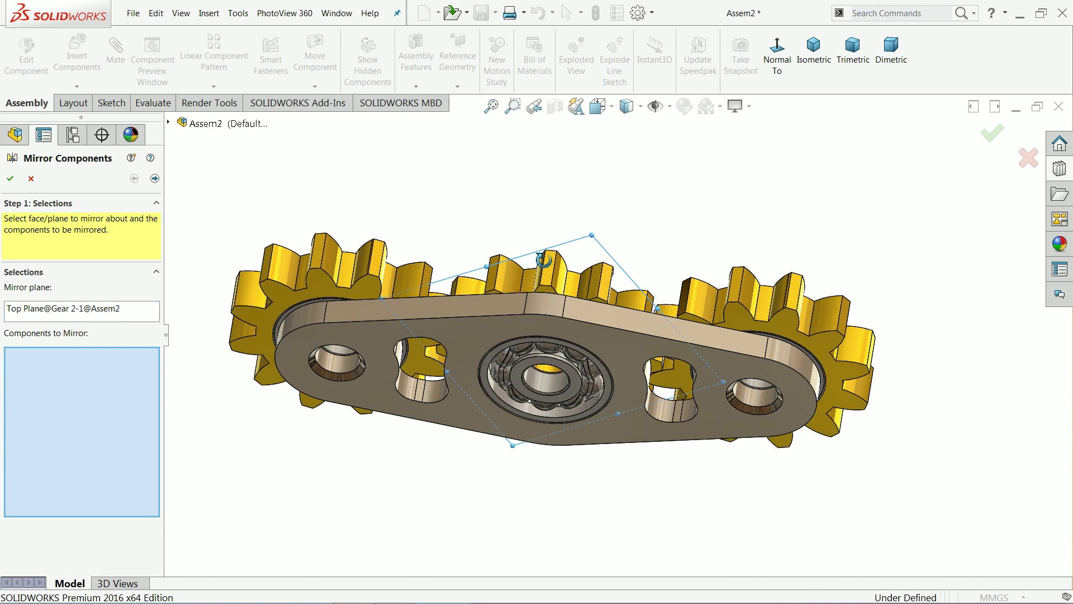
scroll(524, 387, "down", 3)
left_click(451, 293)
scroll(525, 364, "down", 1)
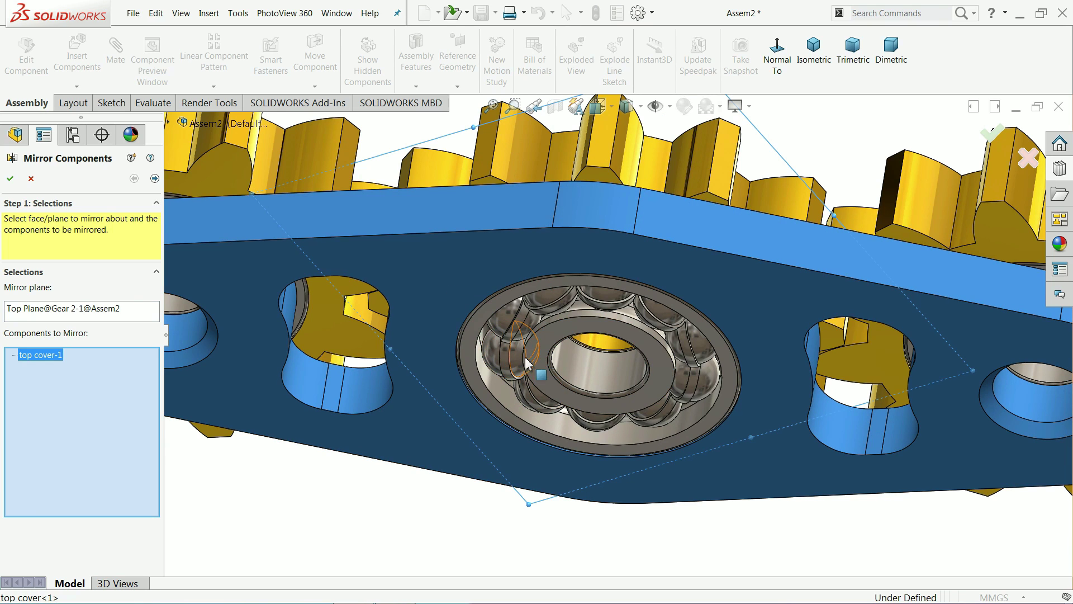
left_click(549, 348)
scroll(553, 336, "up", 4)
middle_click_drag(556, 329, 554, 361)
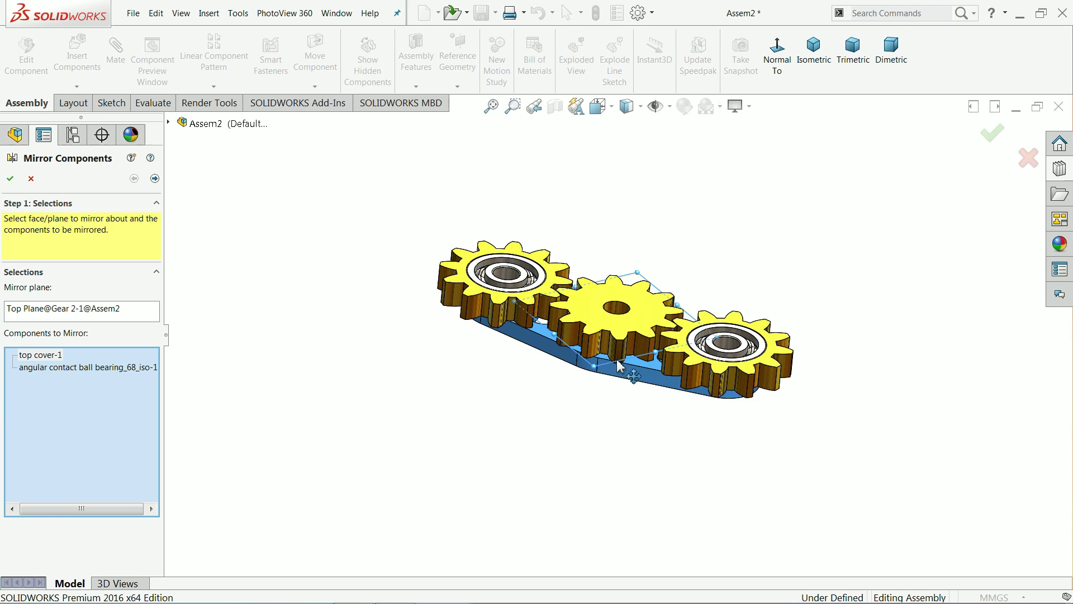
scroll(607, 369, "down", 3)
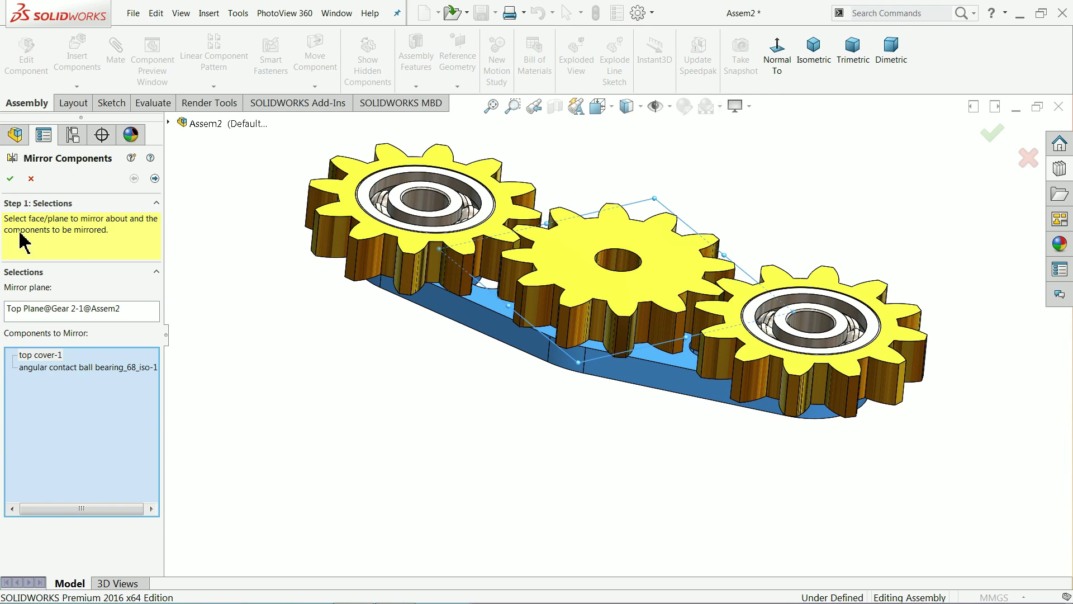
left_click(154, 179)
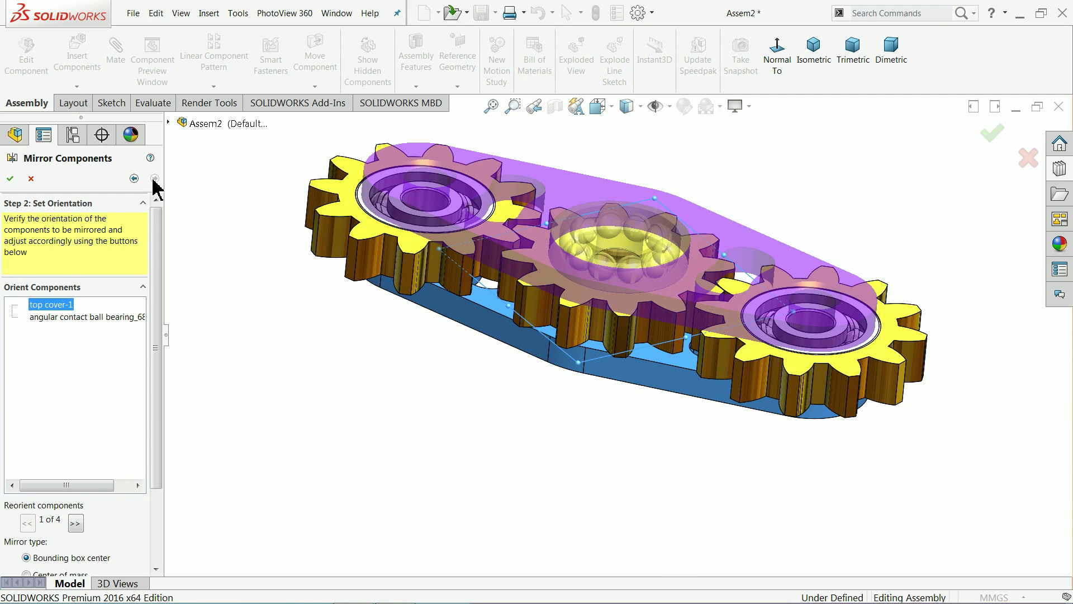
middle_click_drag(370, 242, 372, 268)
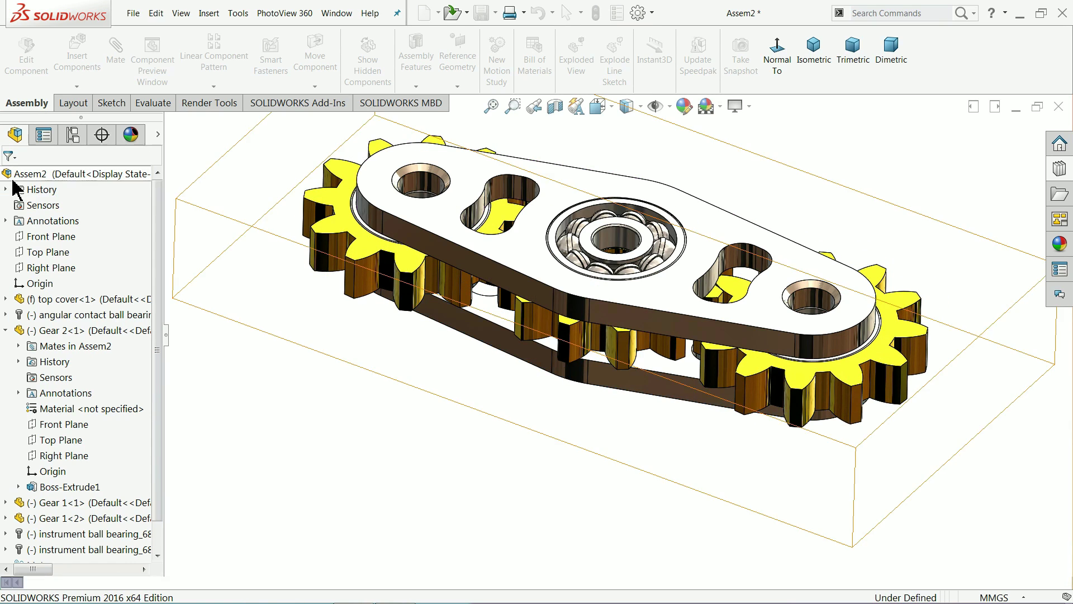
- Drag the right gear between the two covers to confirm the gear train still spins
middle_click_drag(316, 307, 452, 435)
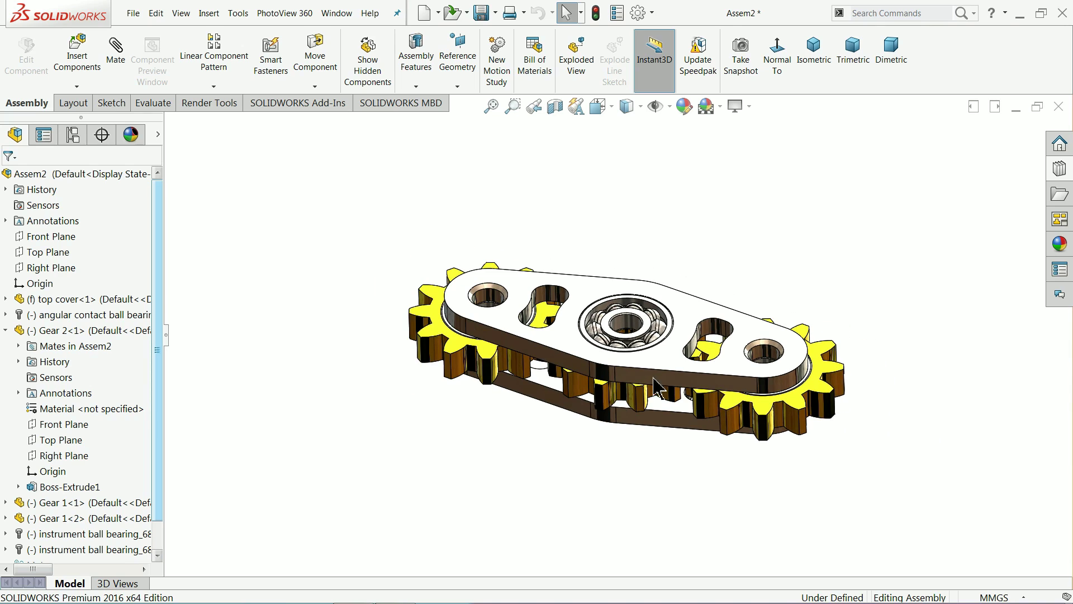
middle_click_drag(710, 349, 693, 358, "ctrl")
key("ctrl+b")
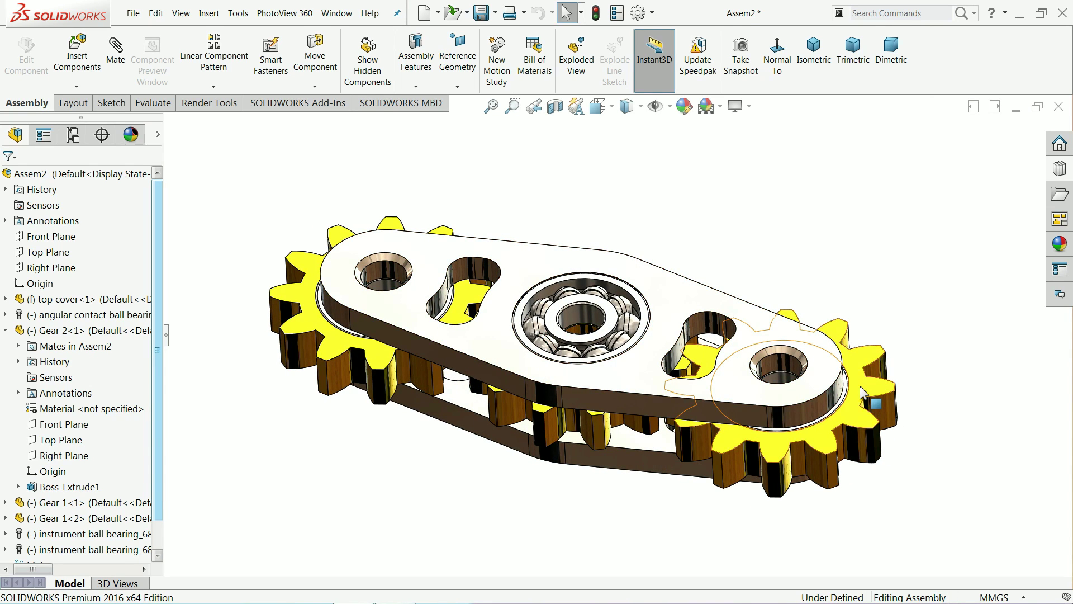
left_click_drag(718, 375, 827, 430)
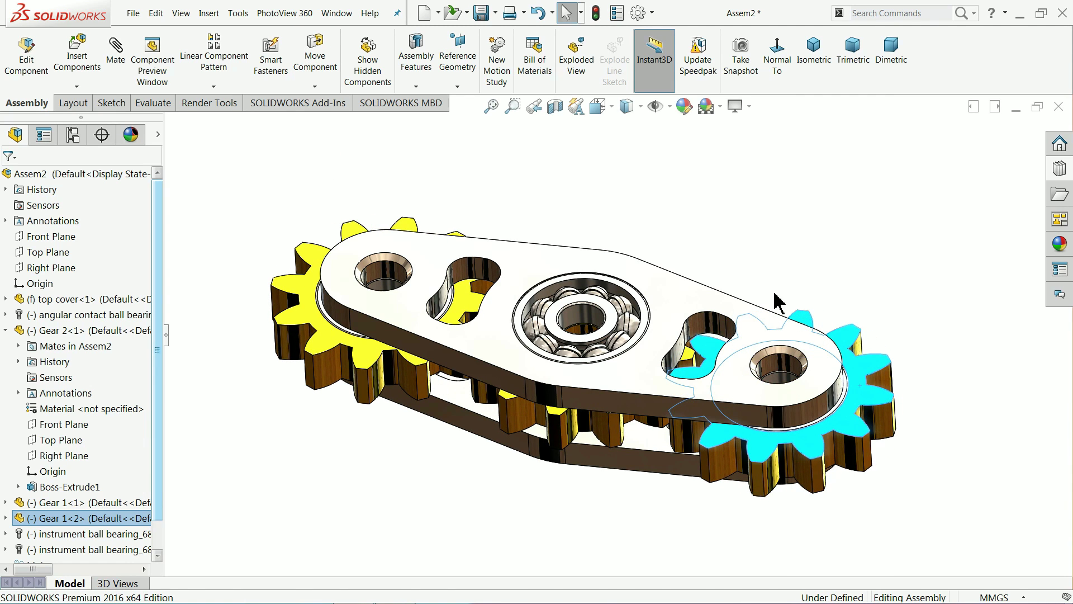
left_click(773, 262)
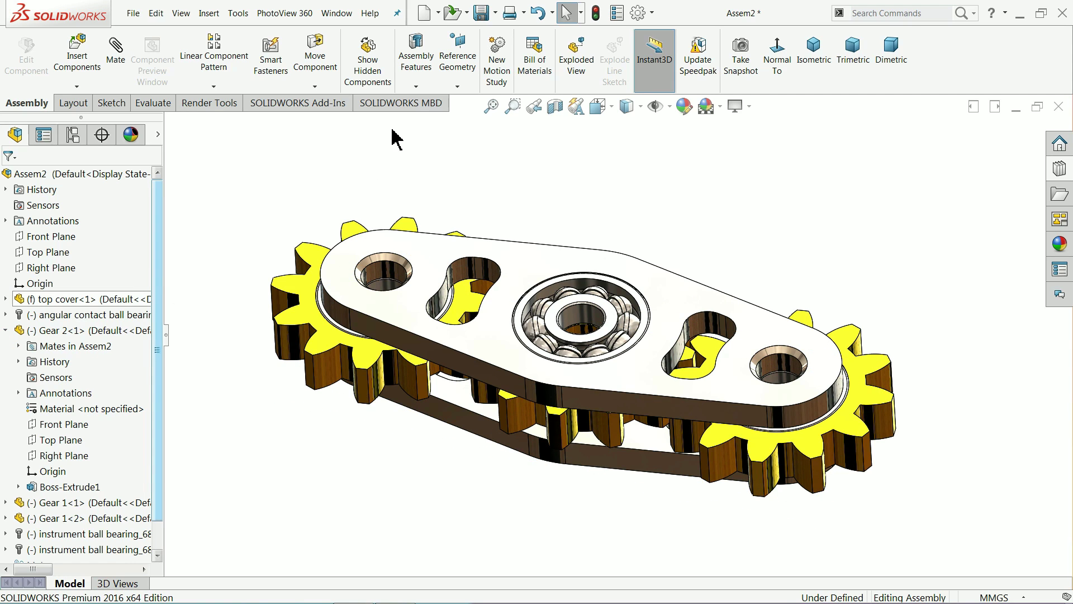
- Insert the top seal part and place it above the spinner
left_click(78, 51)
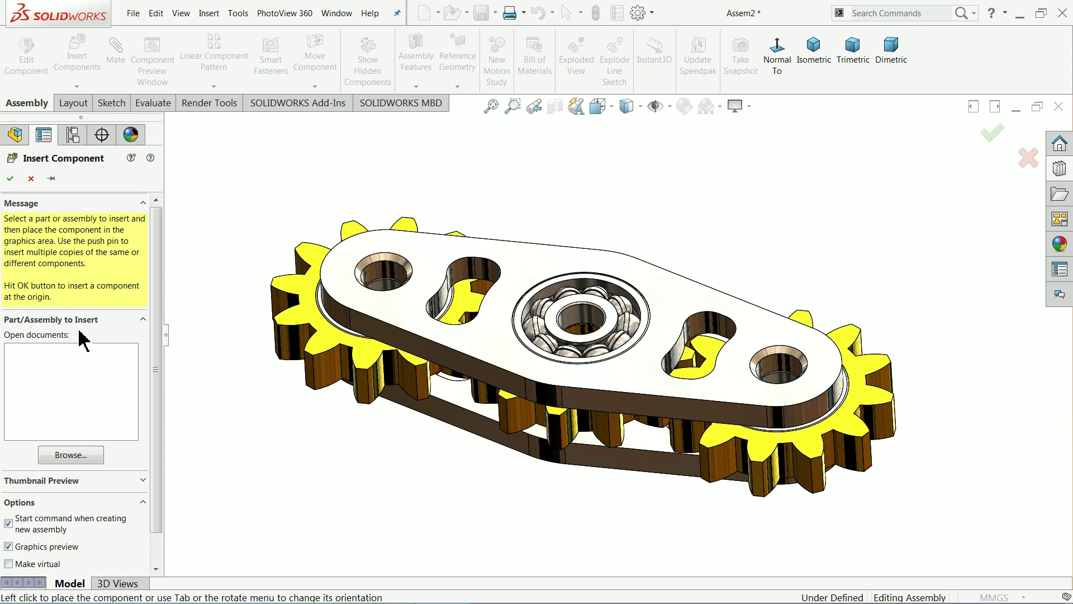
left_click(70, 455)
left_click(503, 360)
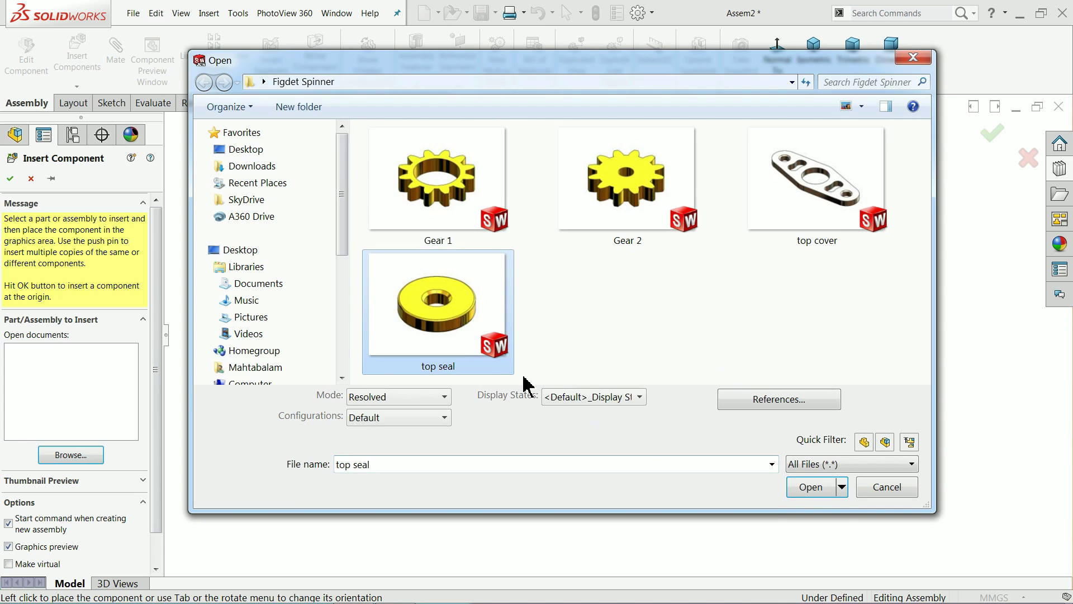
left_click(809, 490)
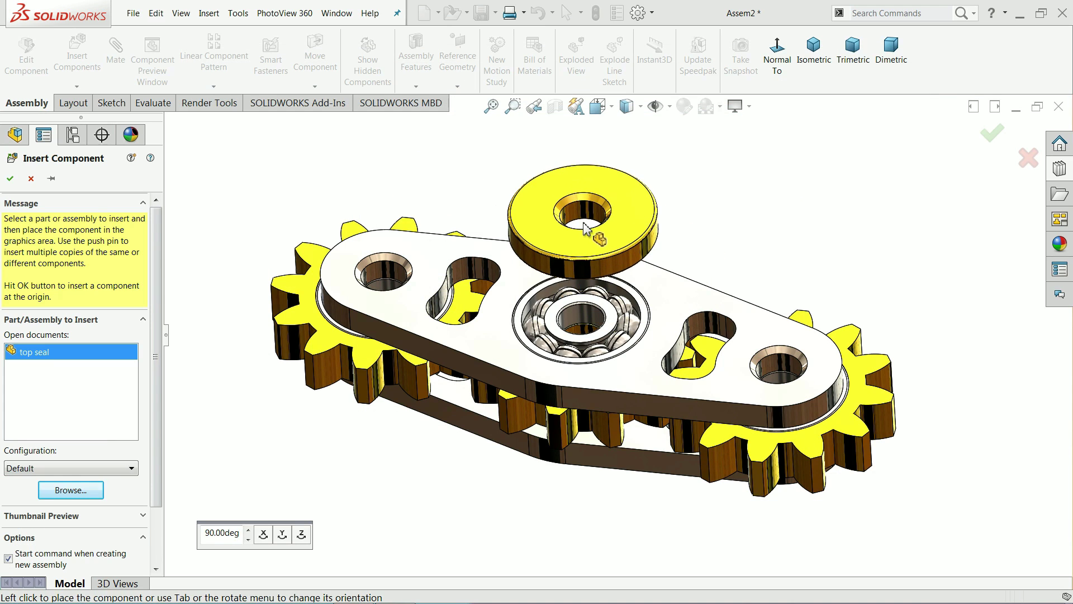
left_click(584, 229)
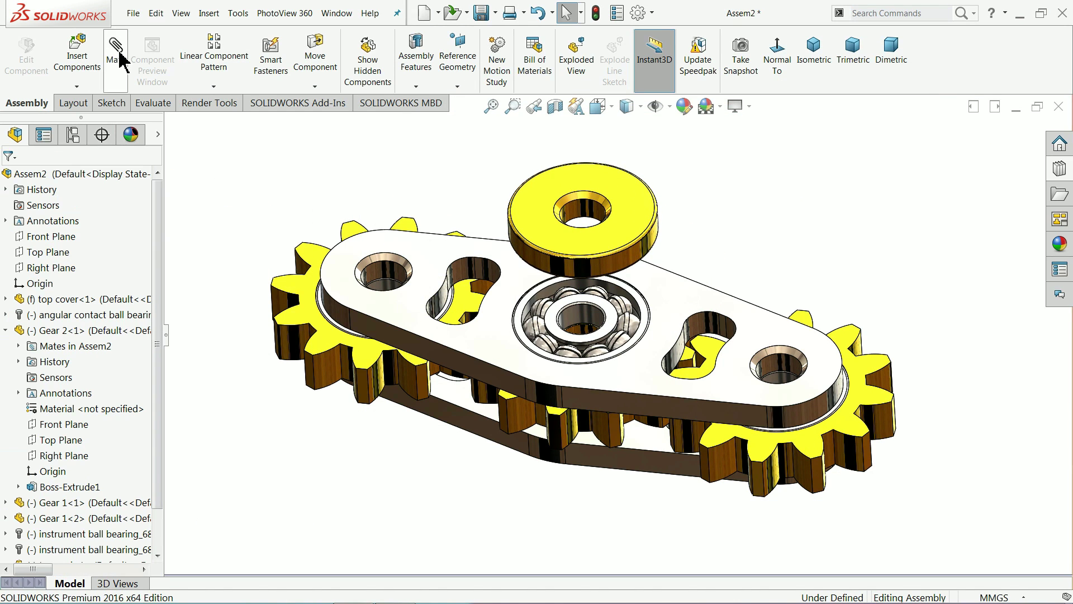
- Mate the seal hole concentric with the bearing and its bottom face coincident with the cover
left_click(594, 218)
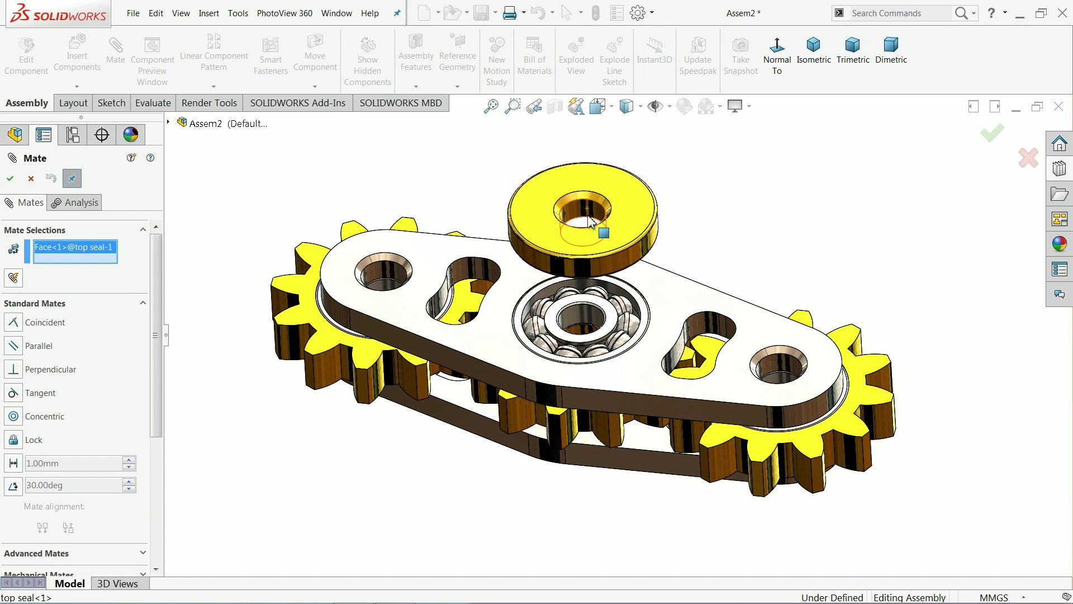
left_click(584, 317)
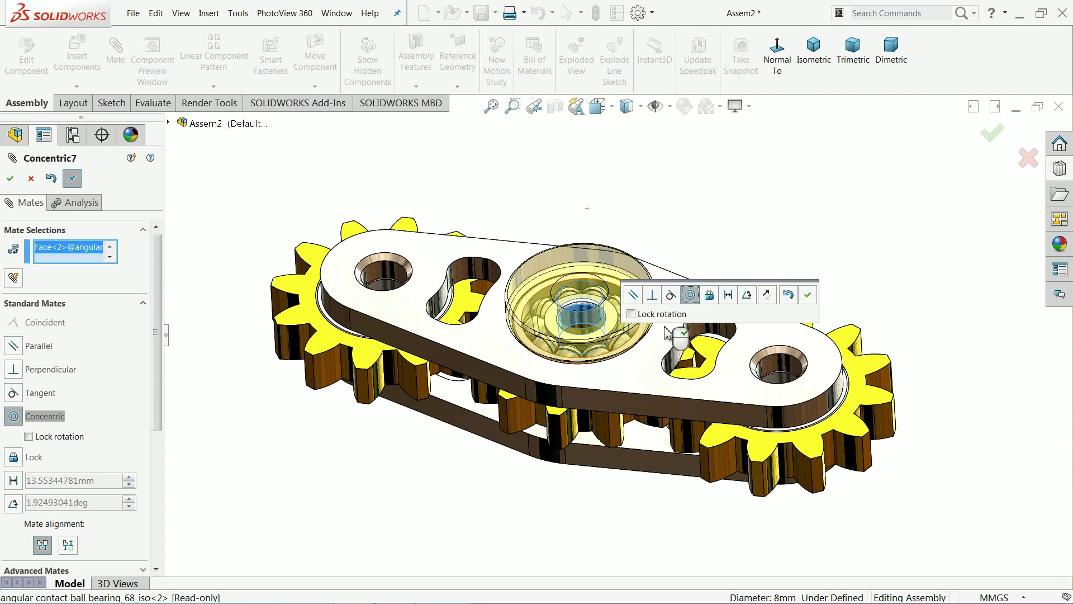
left_click(808, 294)
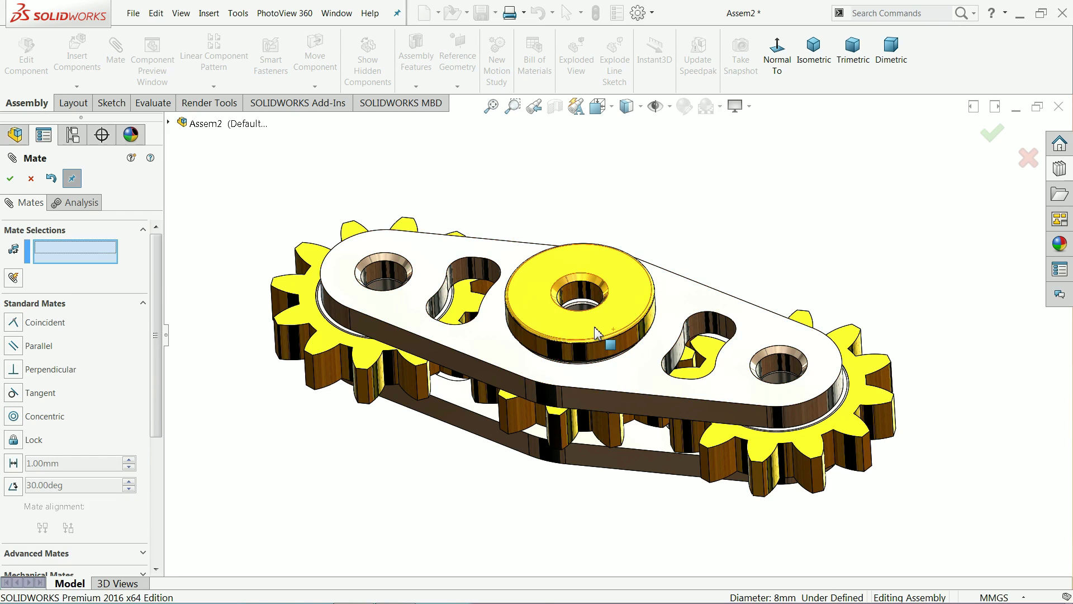
left_click_drag(609, 287, 619, 331)
middle_click_drag(639, 377, 628, 168)
left_click(625, 259)
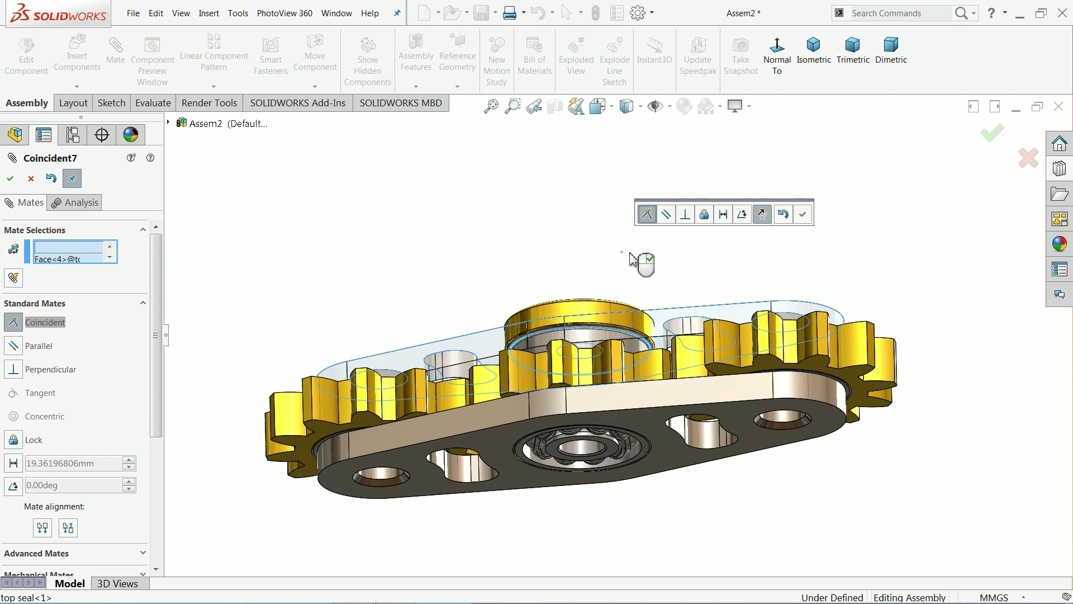
left_click(803, 215)
middle_click_drag(757, 237, 637, 381)
left_click(31, 178)
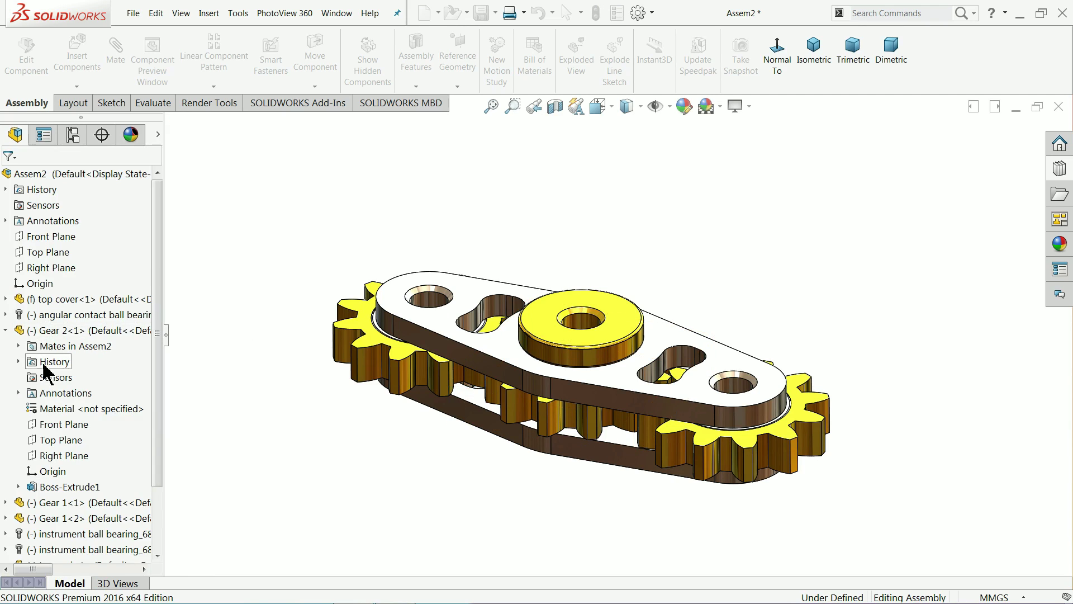
- Mirror top seal-1 about Gear 2's Top Plane to create the lower seal
left_click(56, 439)
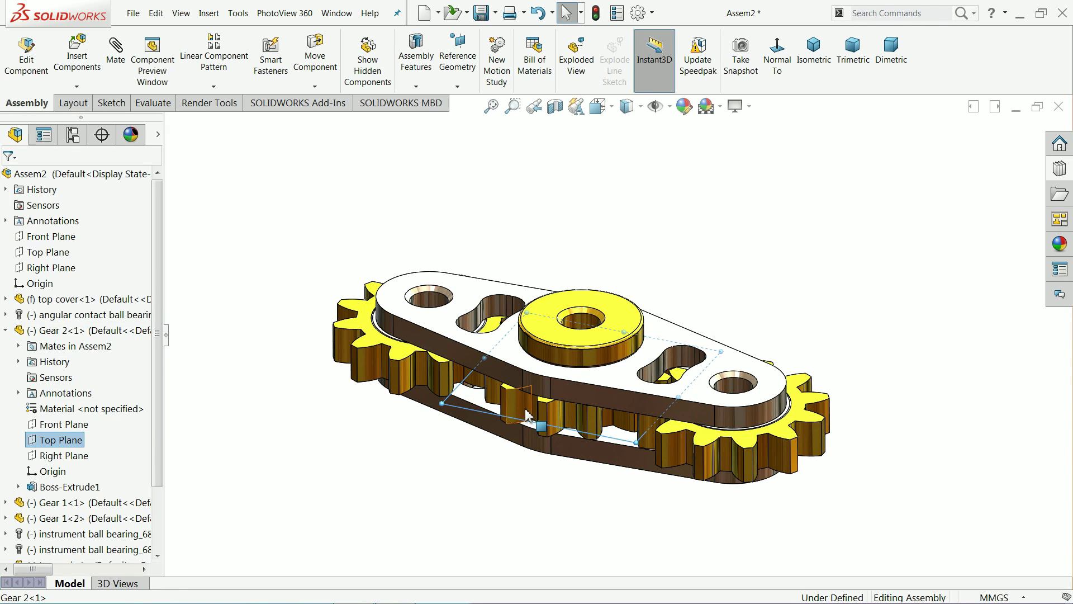
left_click(203, 86)
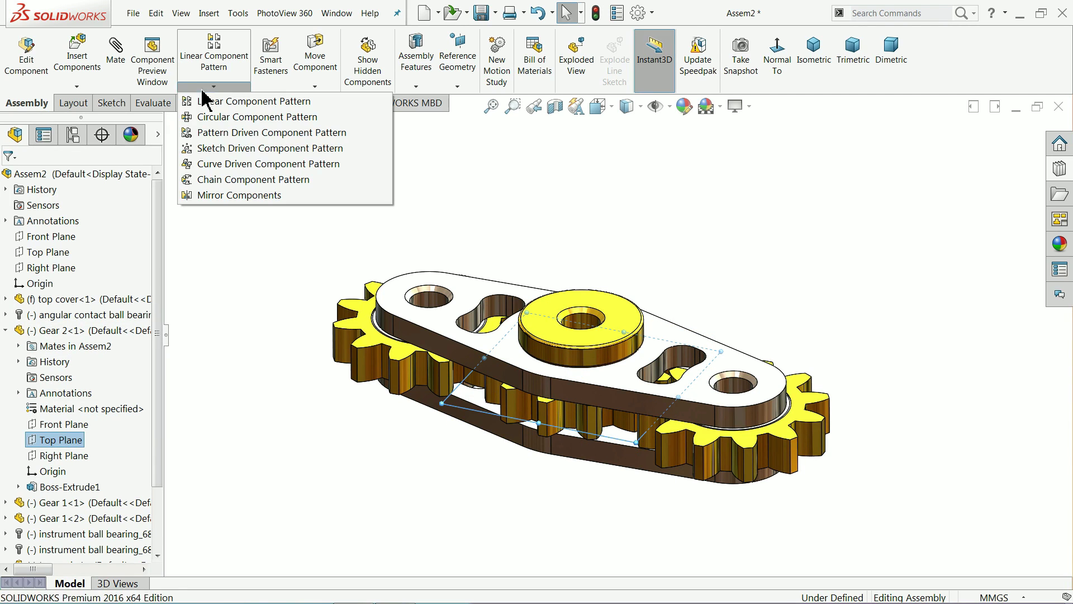
left_click(226, 195)
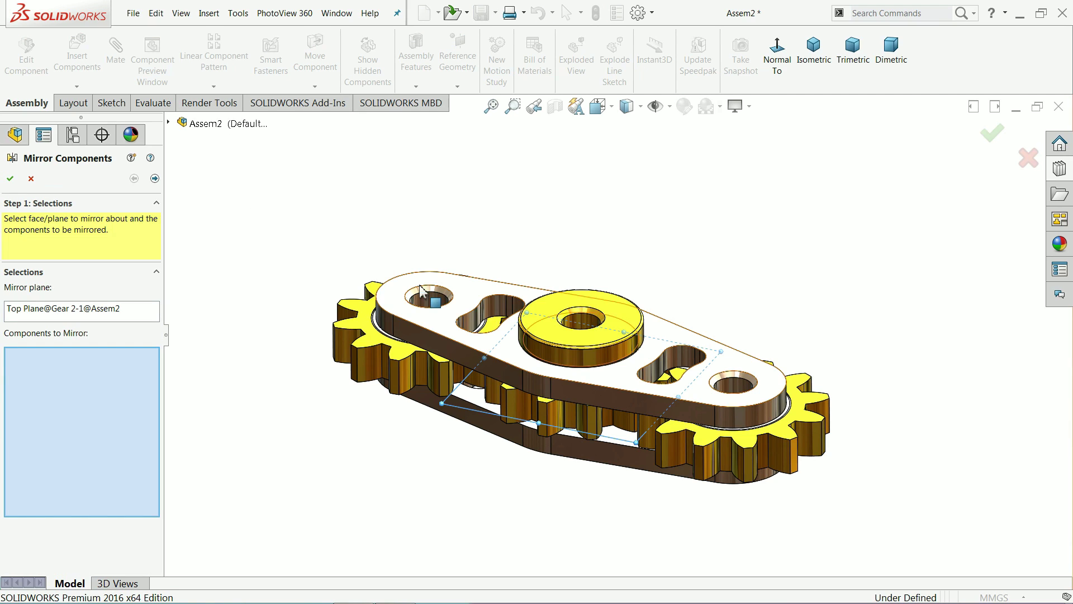
left_click(578, 347)
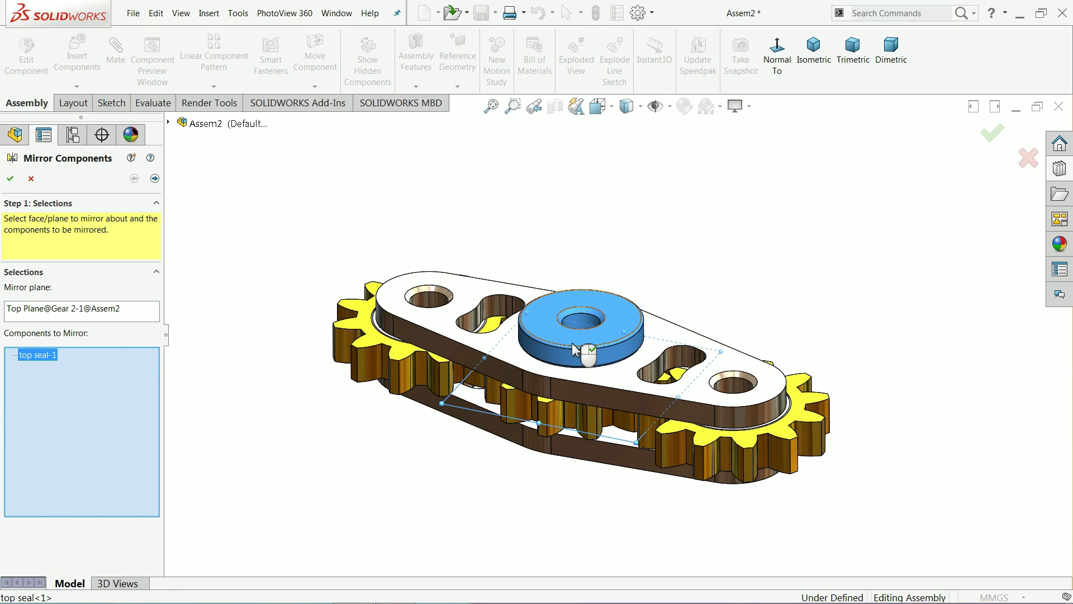
left_click(154, 178)
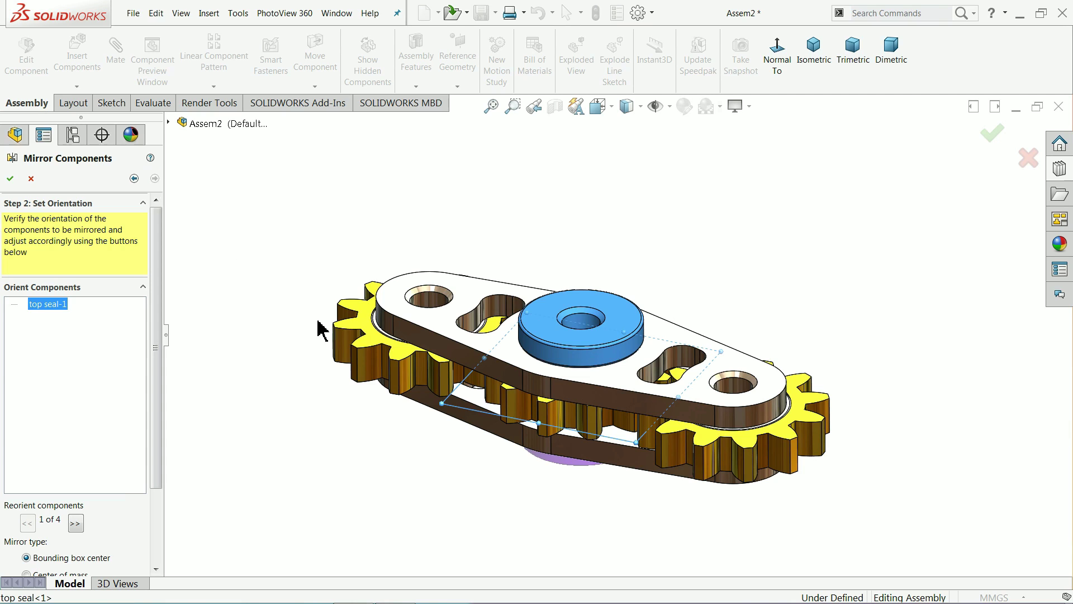
middle_click_drag(319, 329, 602, 438)
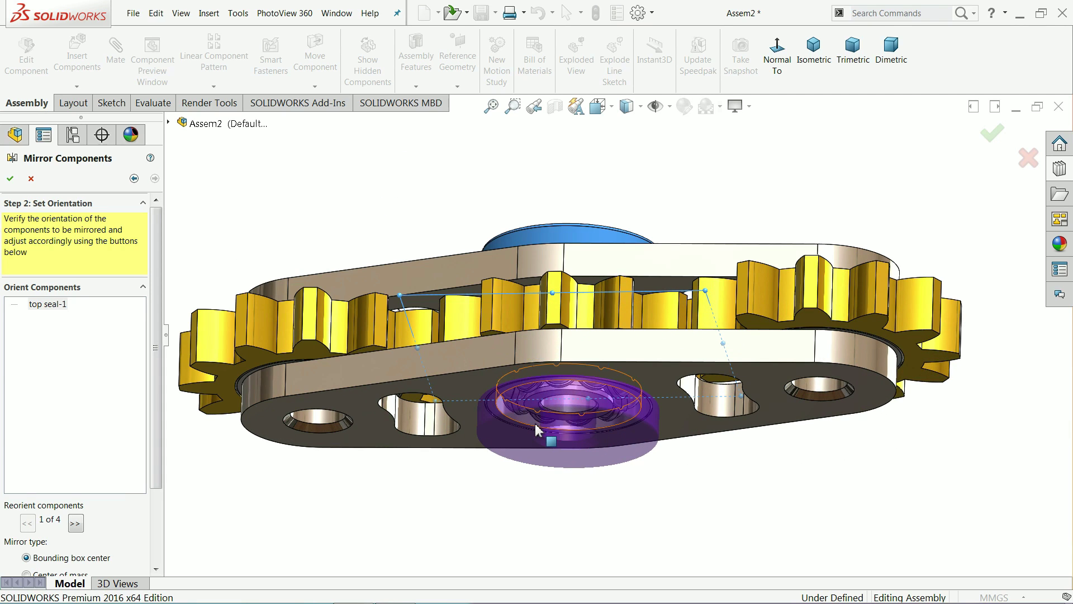
left_click(10, 178)
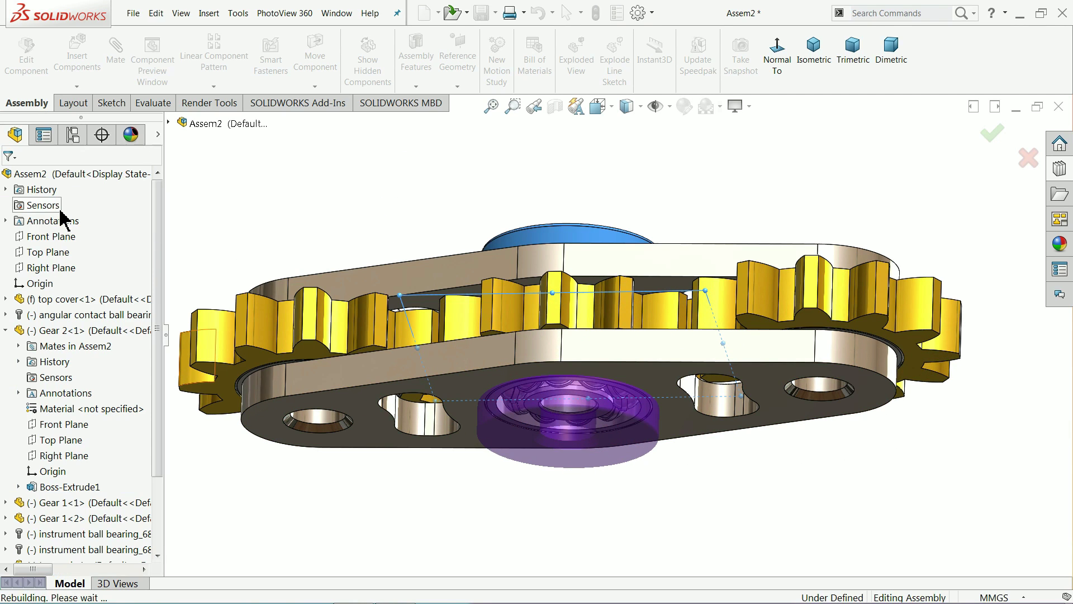
- Collapse Gear 2 and MirrorComponent1 in the tree and view the assembly from above
middle_click_drag(311, 247, 414, 343)
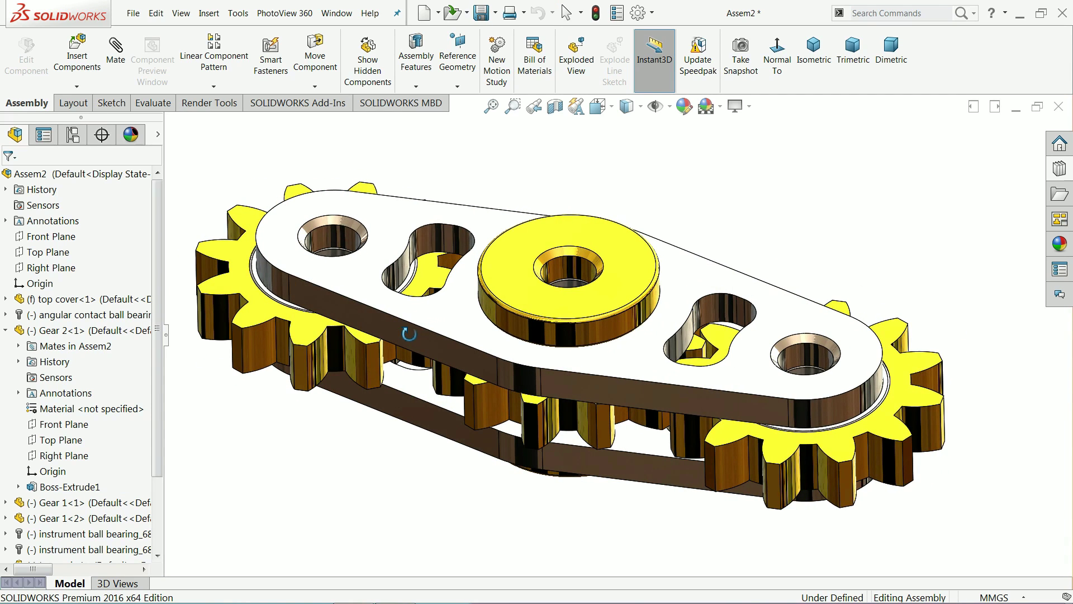
left_click(6, 330)
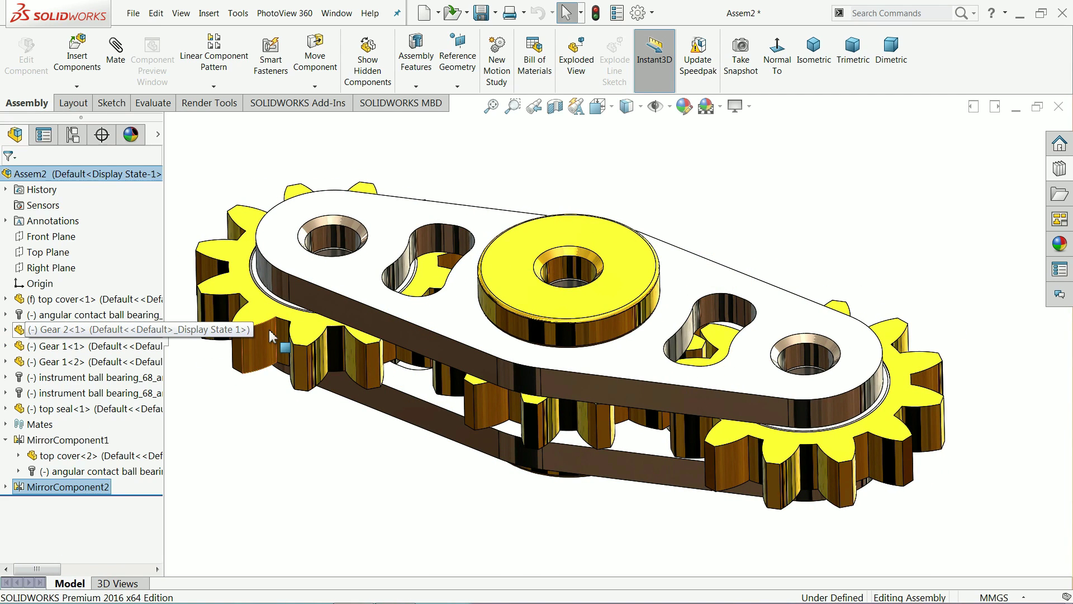
left_click(5, 440)
scroll(584, 316, "up", 3)
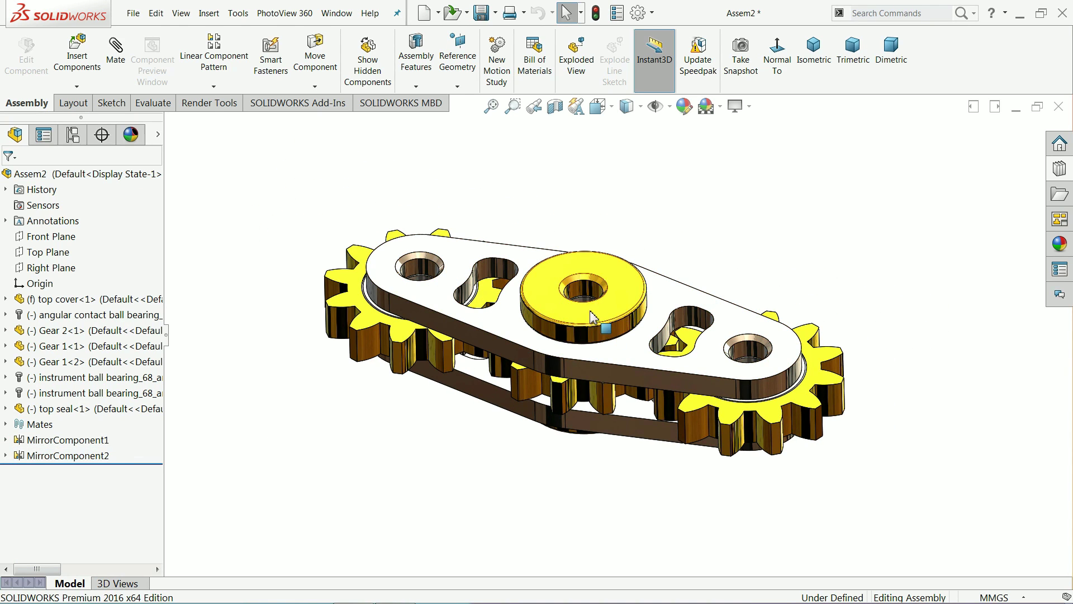
middle_click_drag(590, 289, 594, 311)
scroll(594, 311, "down", 3)
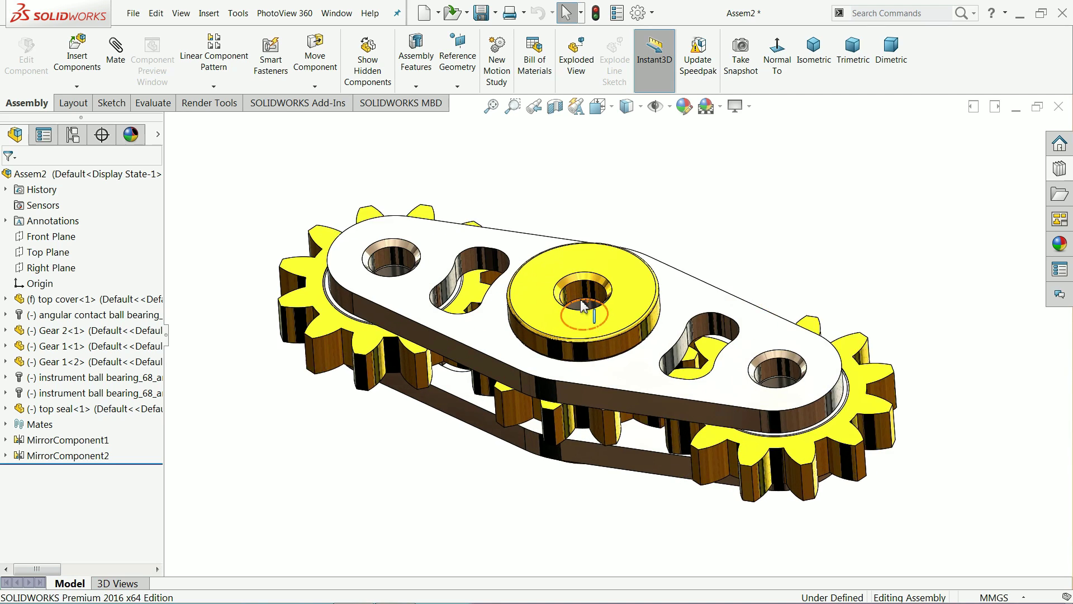
- Browse the Design Library Toolbox to the DIN > Pins > Rivets folder
left_click(1060, 175)
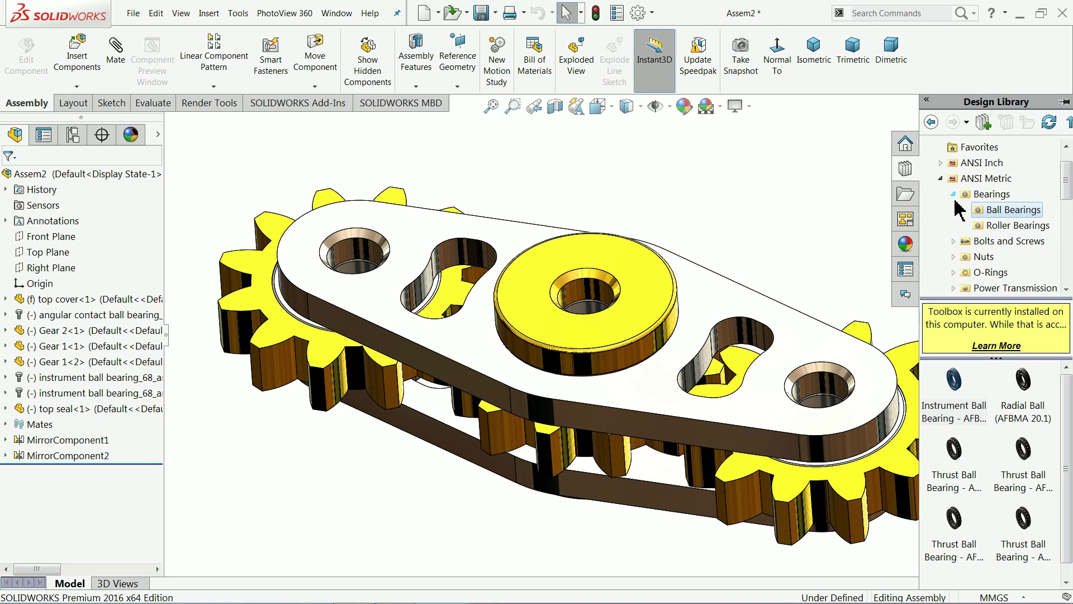
left_click(941, 179)
scroll(951, 174, "up", 1)
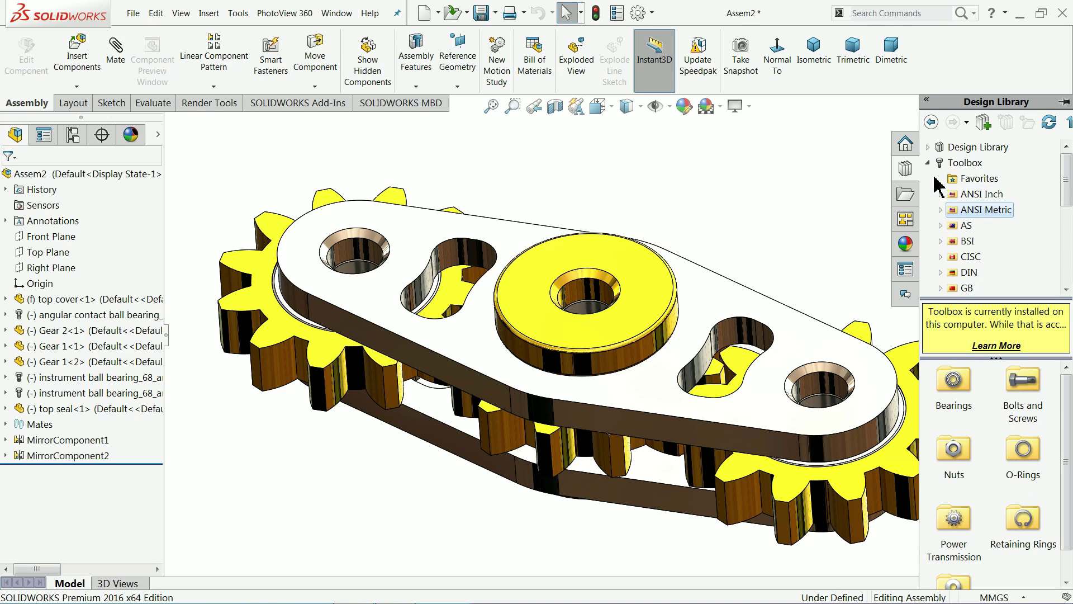
left_click(929, 163)
left_click(960, 167)
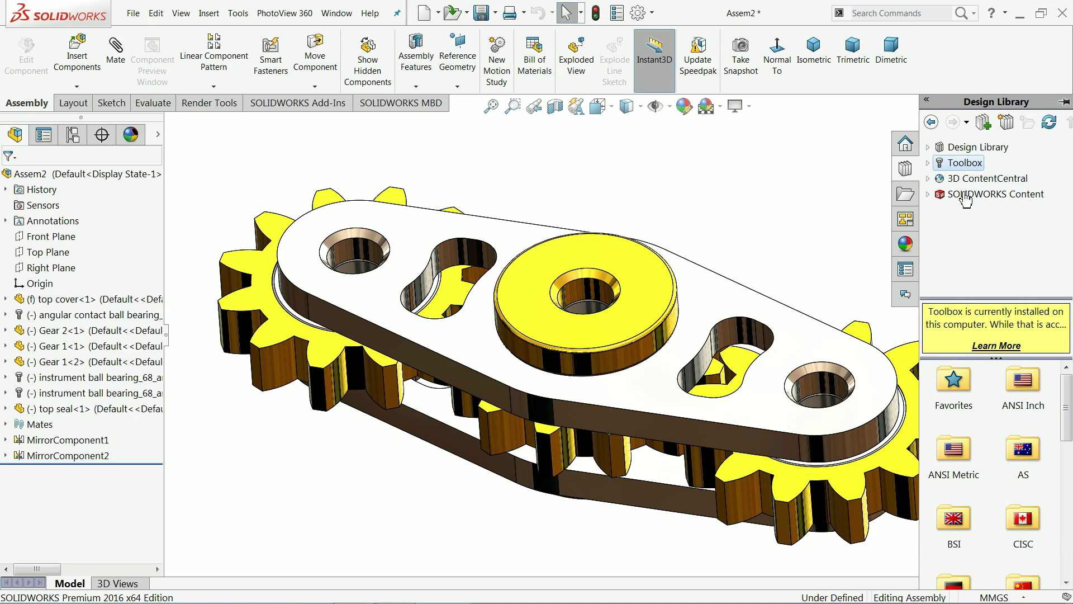
left_click_drag(1062, 398, 987, 441)
double_click(952, 424)
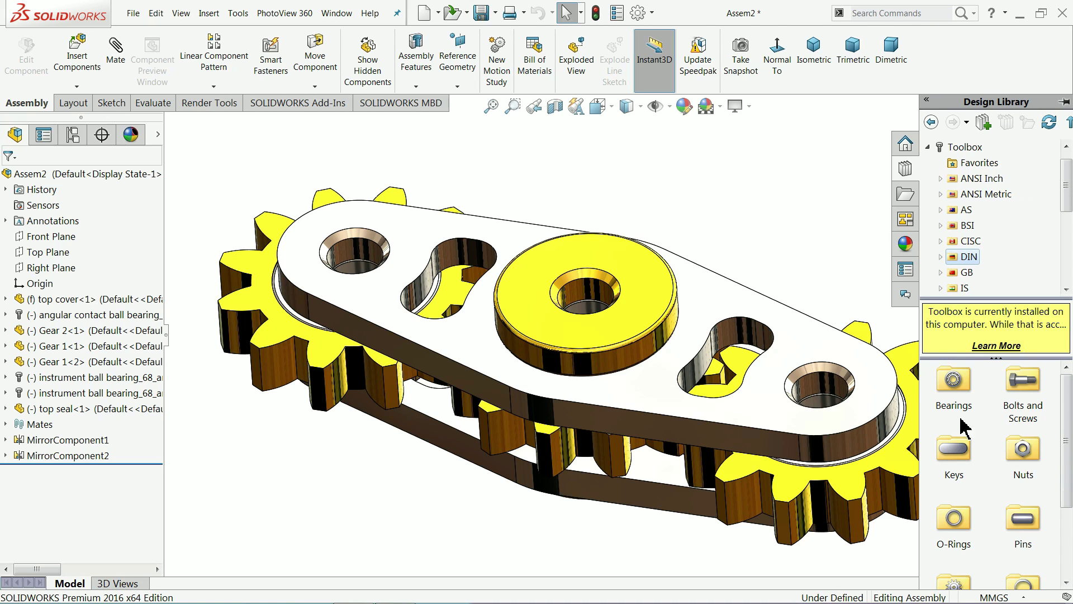
double_click(1023, 521)
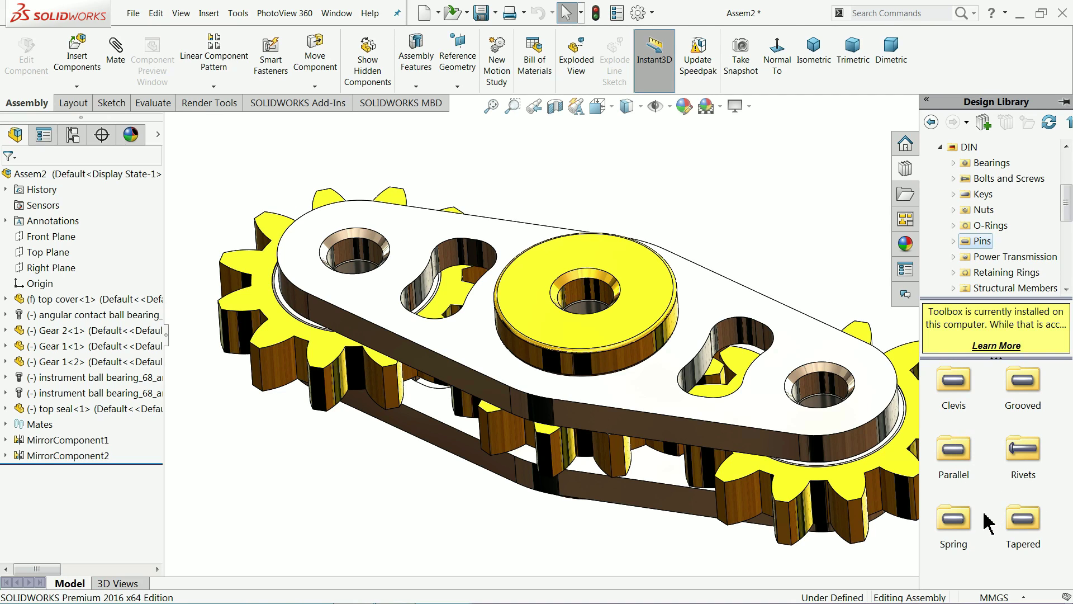
left_click(1023, 453)
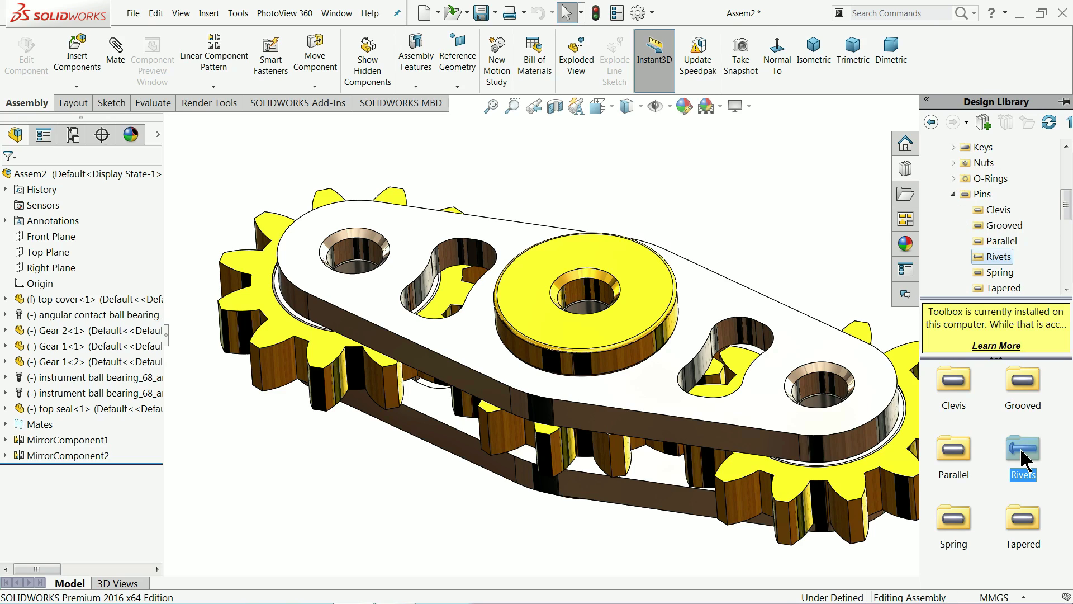
- Drag the Rivet (Pin) DIN 7341 into the assembly toward the cover's left hole
left_click_drag(1061, 413, 1062, 503)
mouse_move(1026, 510)
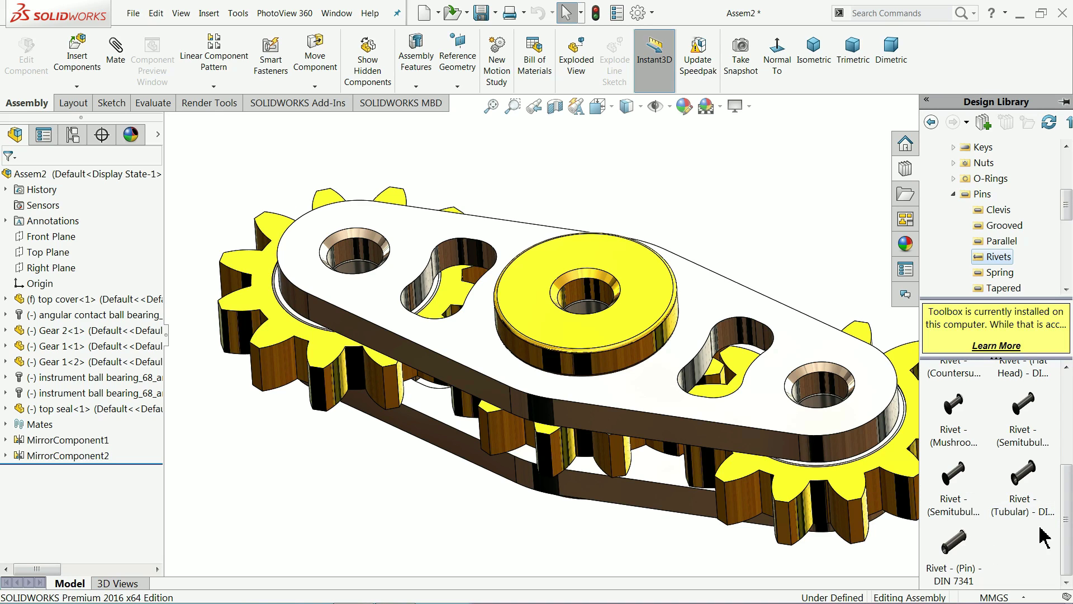
mouse_move(943, 555)
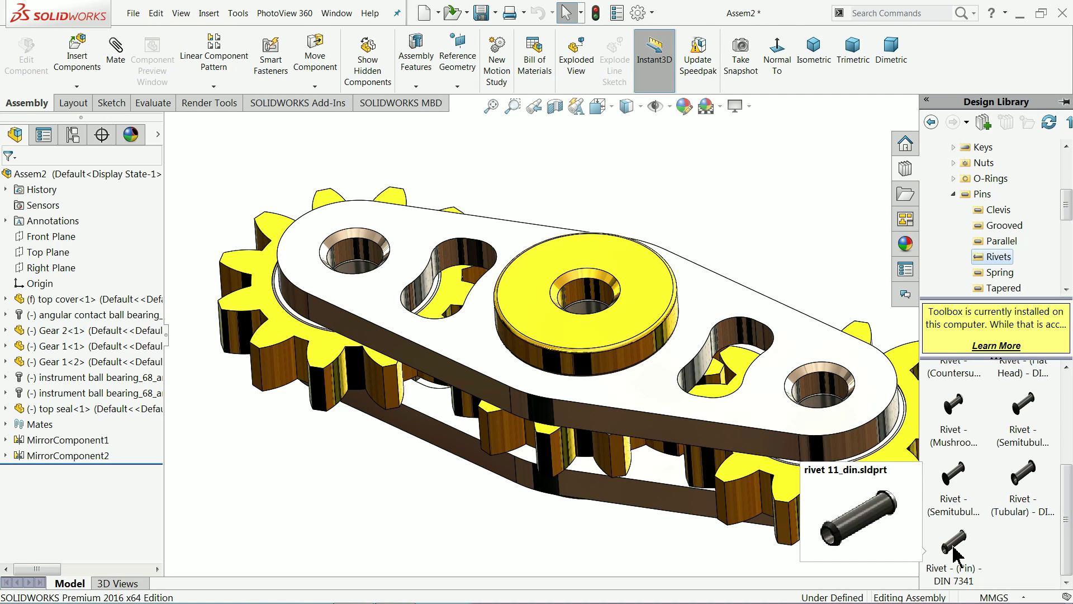
left_click_drag(956, 553, 771, 407)
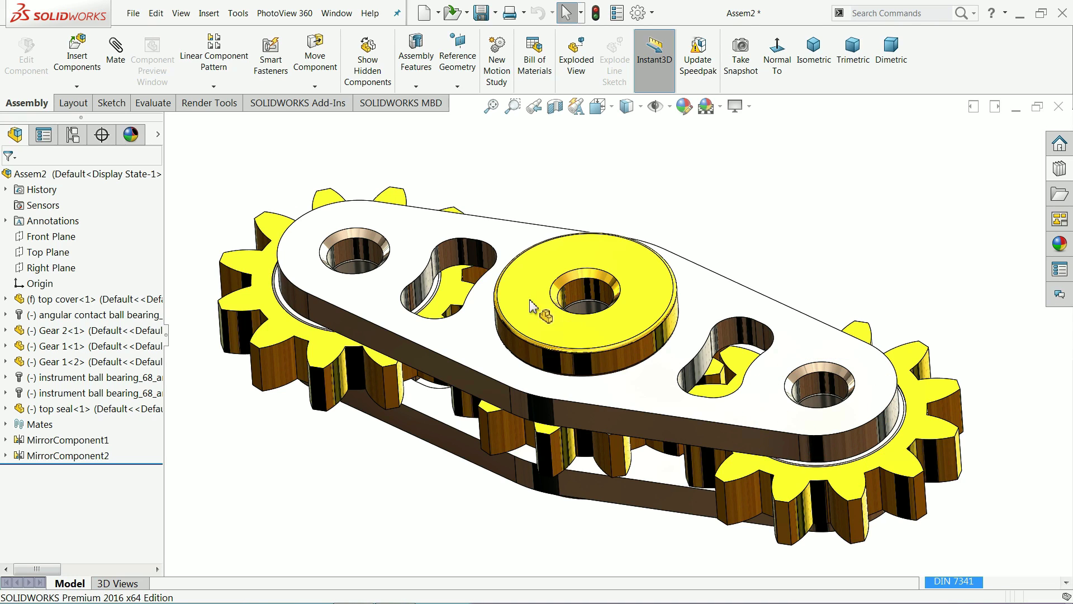
- Drop the rivet into the cover's left hole and make it type A - Countersunk
left_click_drag(387, 257, 355, 249)
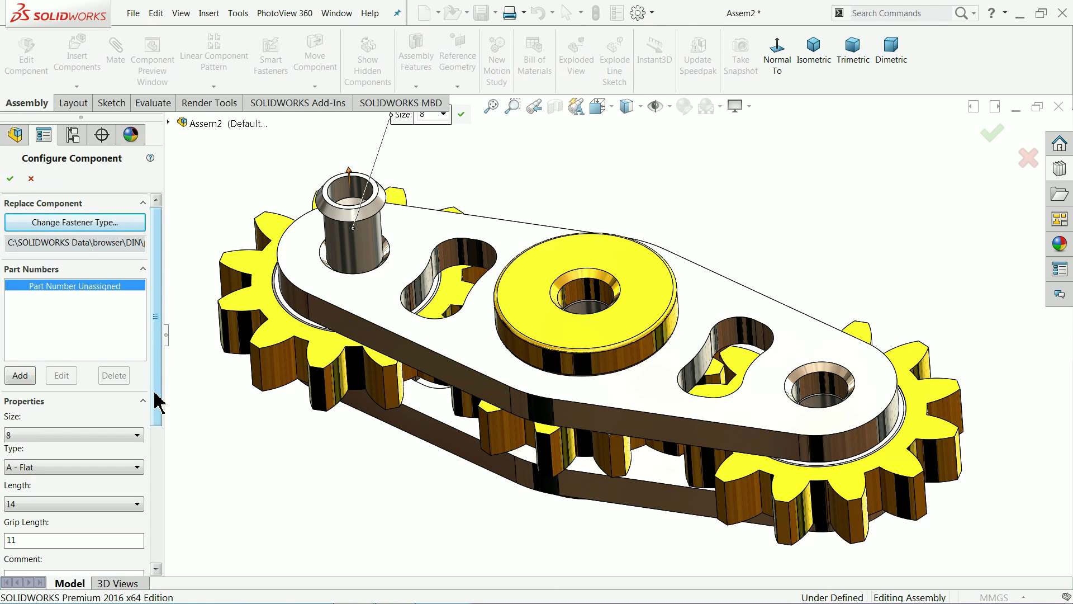
left_click_drag(157, 402, 155, 423)
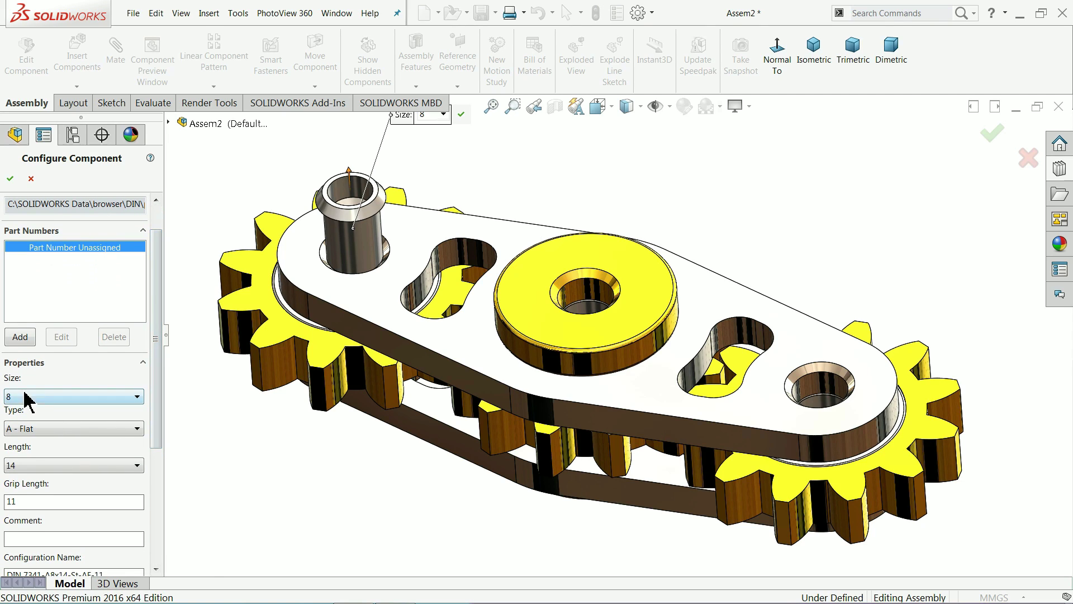
left_click(25, 439)
left_click(26, 453)
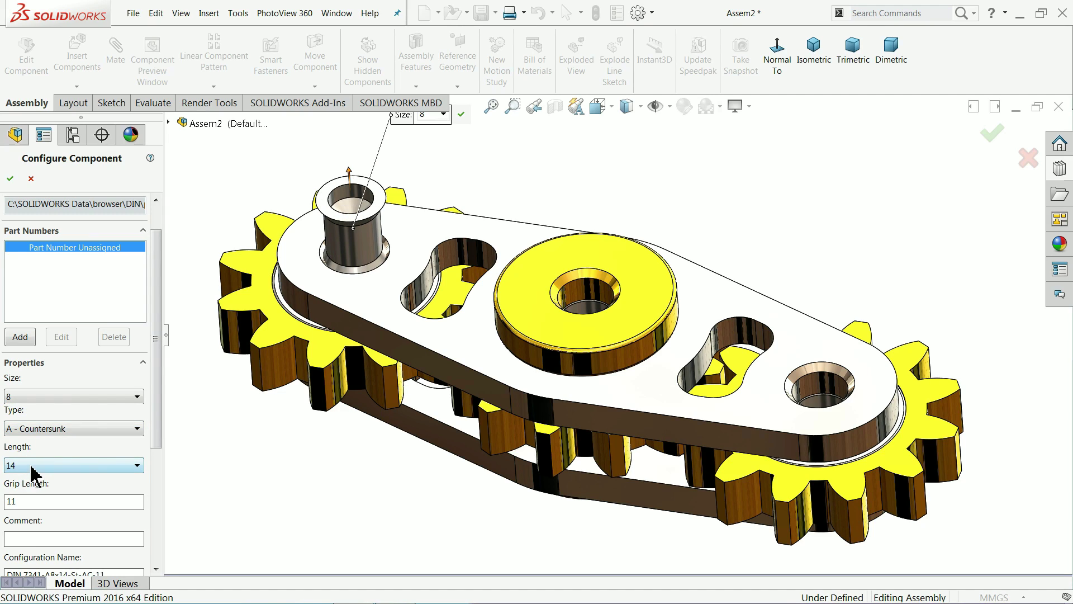
left_click(31, 467)
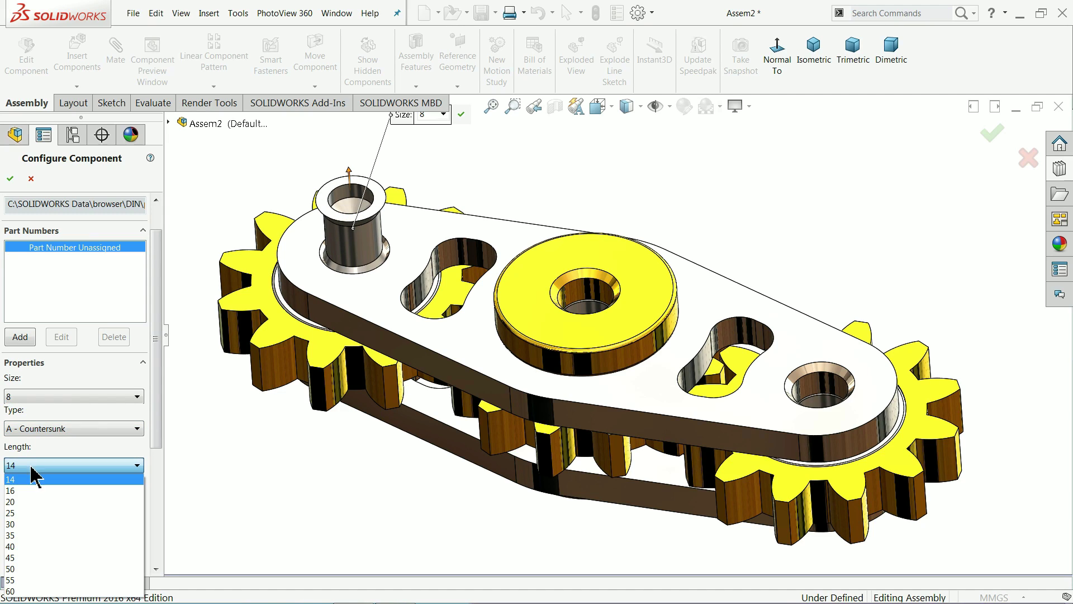
left_click(17, 524)
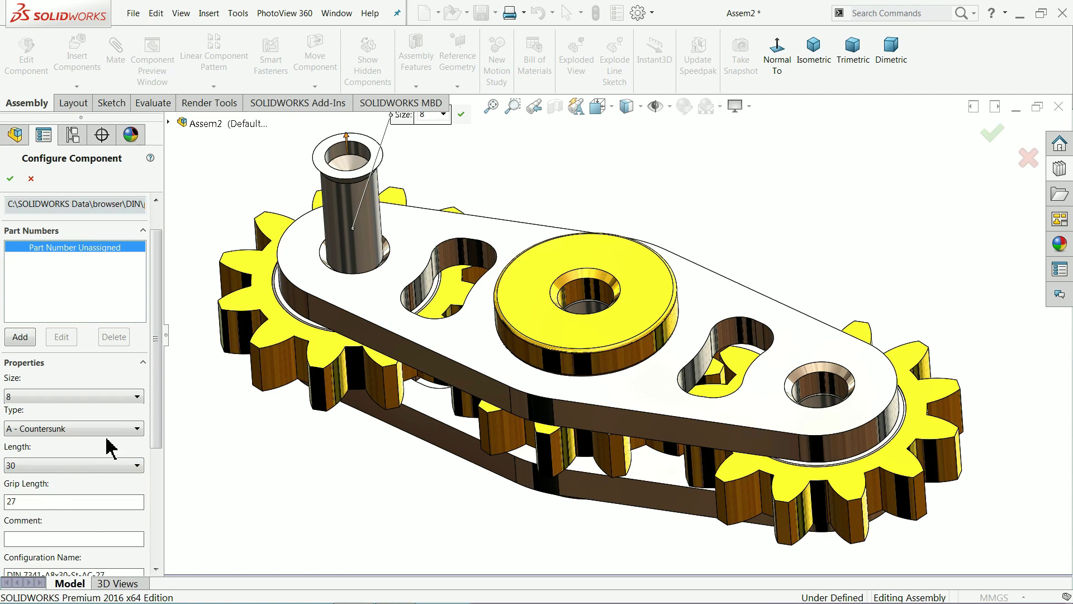
- Set the rivet length to 20 and grip length to 18, then confirm the configuration
scroll(161, 442, "down", 3)
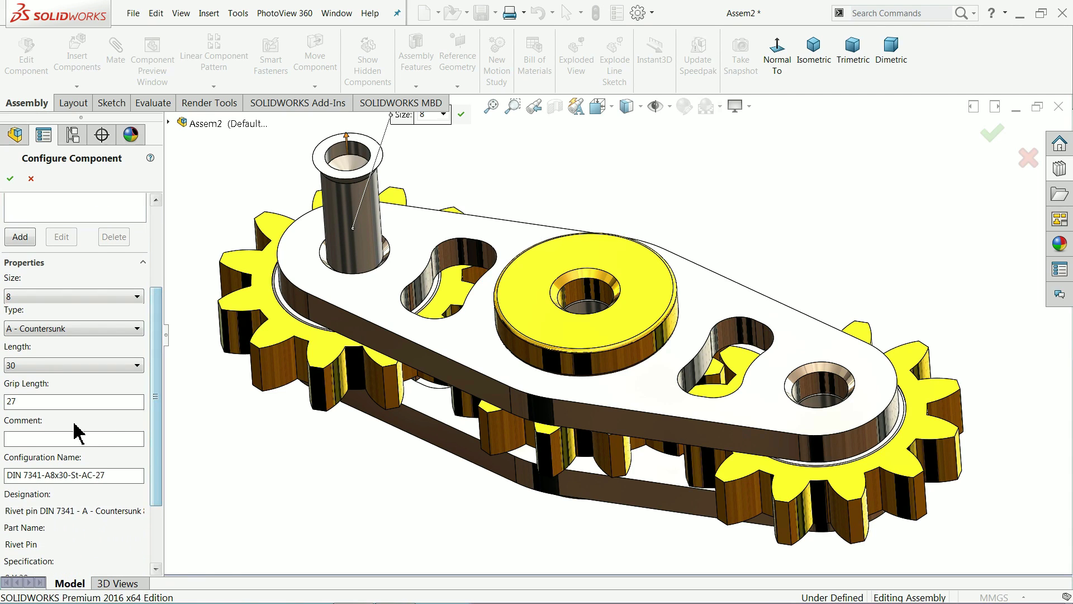
left_click(37, 401)
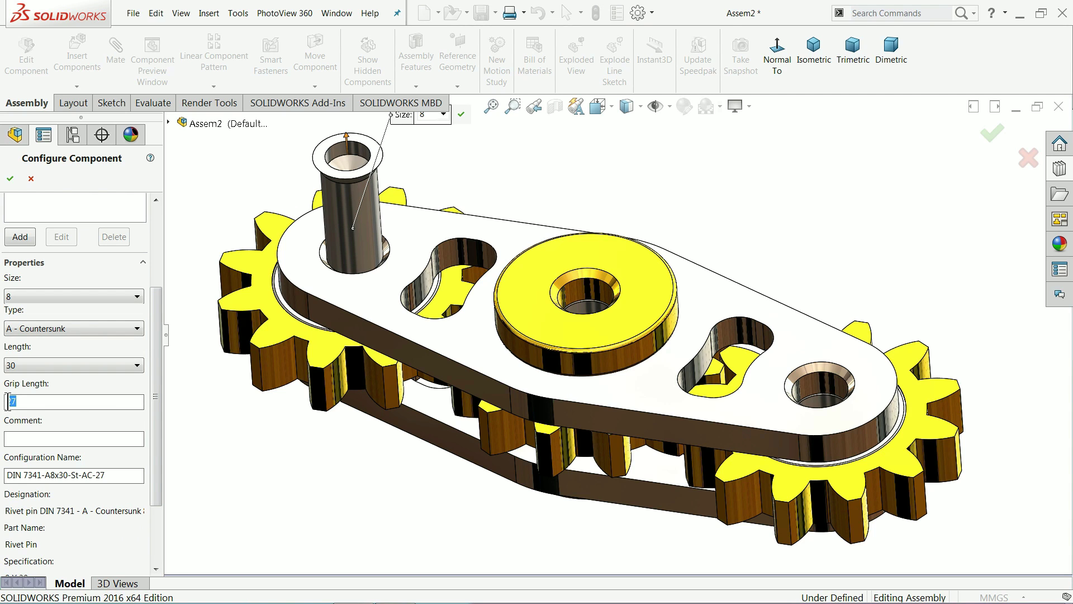
middle_click_drag(211, 402, 238, 402)
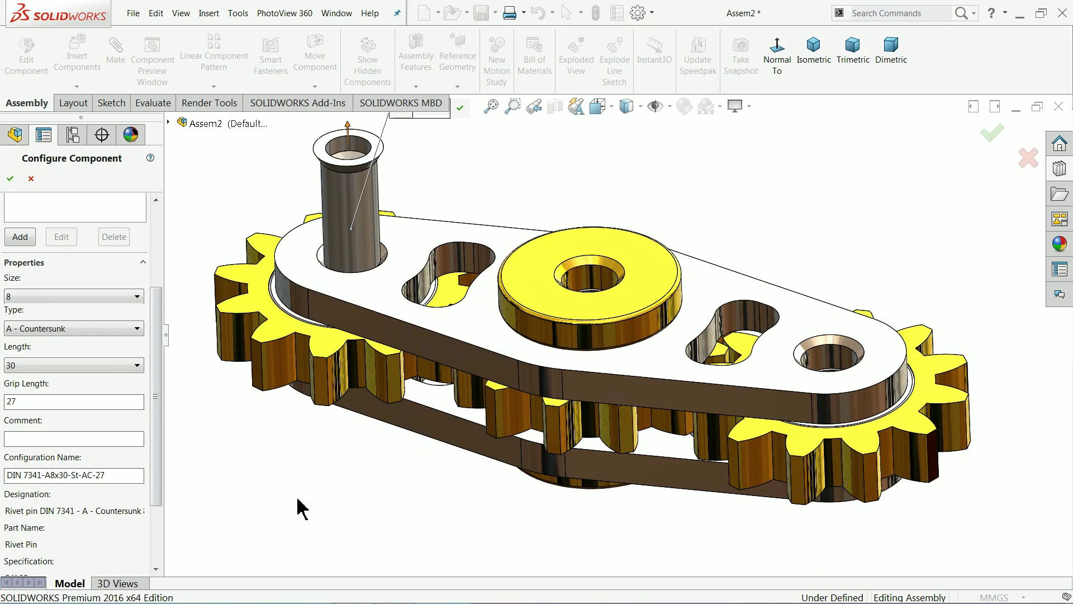
left_click(29, 370)
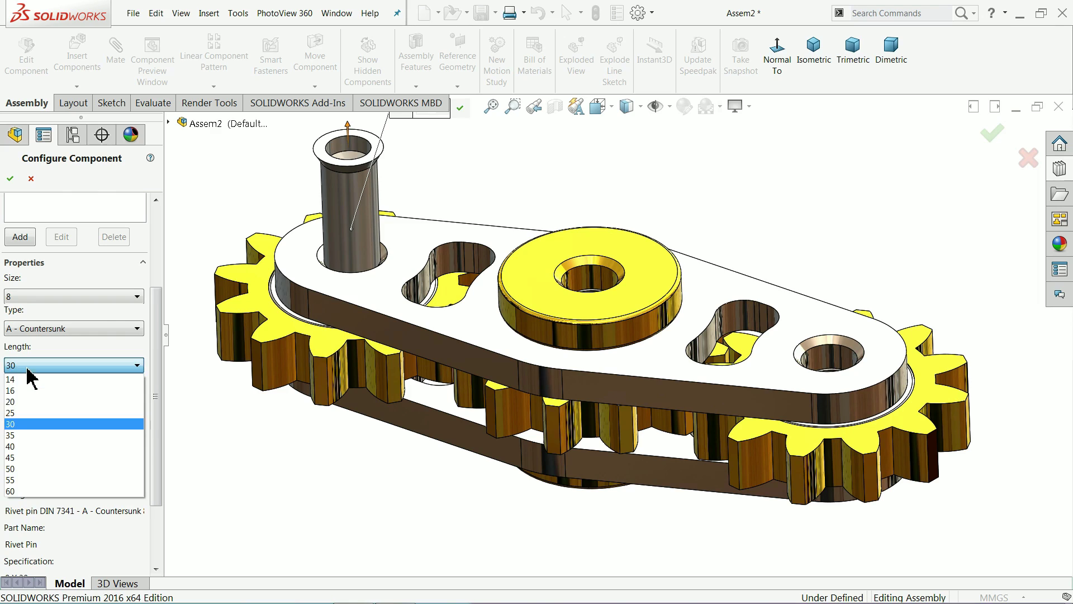
left_click(24, 411)
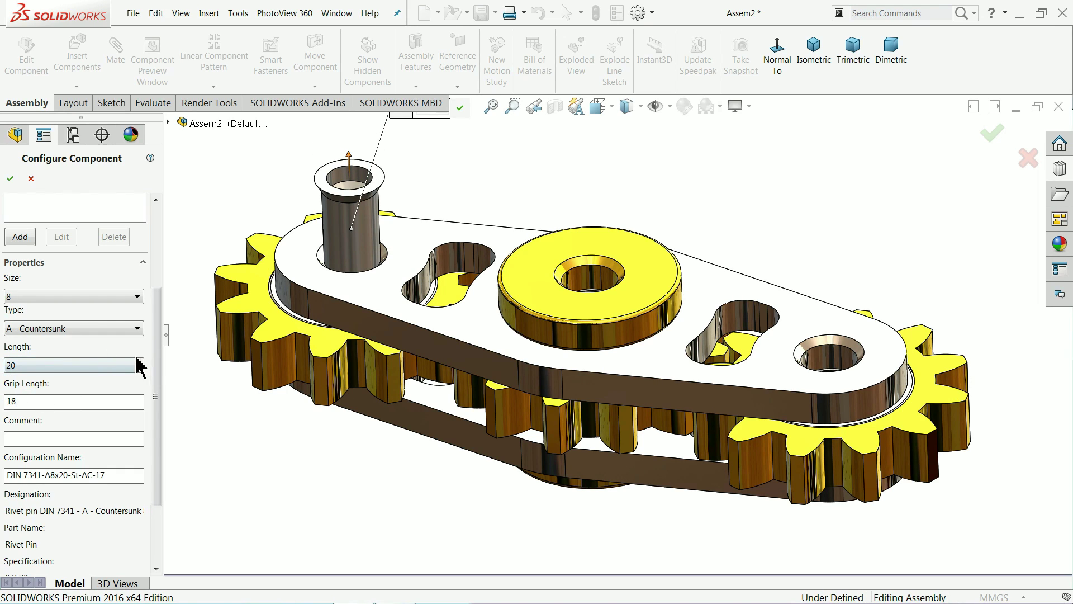
type("18")
key("Tab")
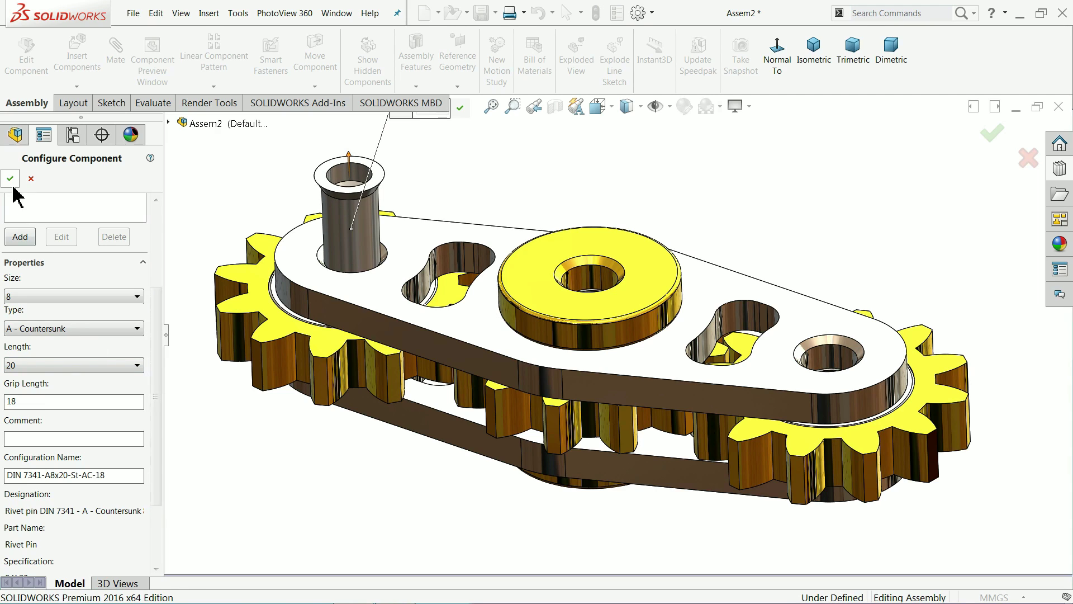
left_click(10, 179)
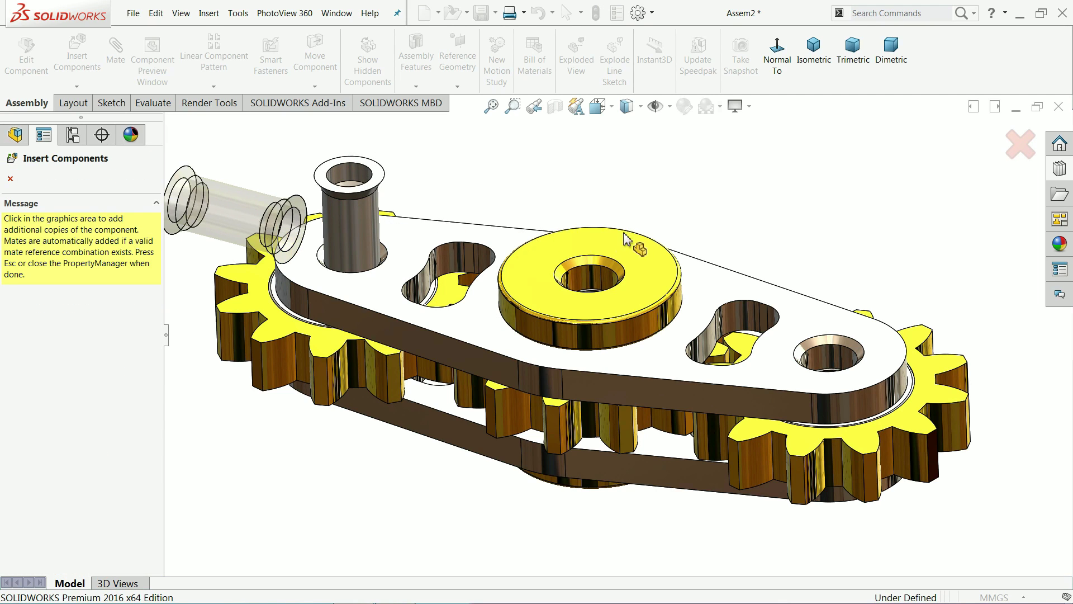
- Drop a second rivet copy into the cover's right-end hole and finish inserting
left_click(829, 360)
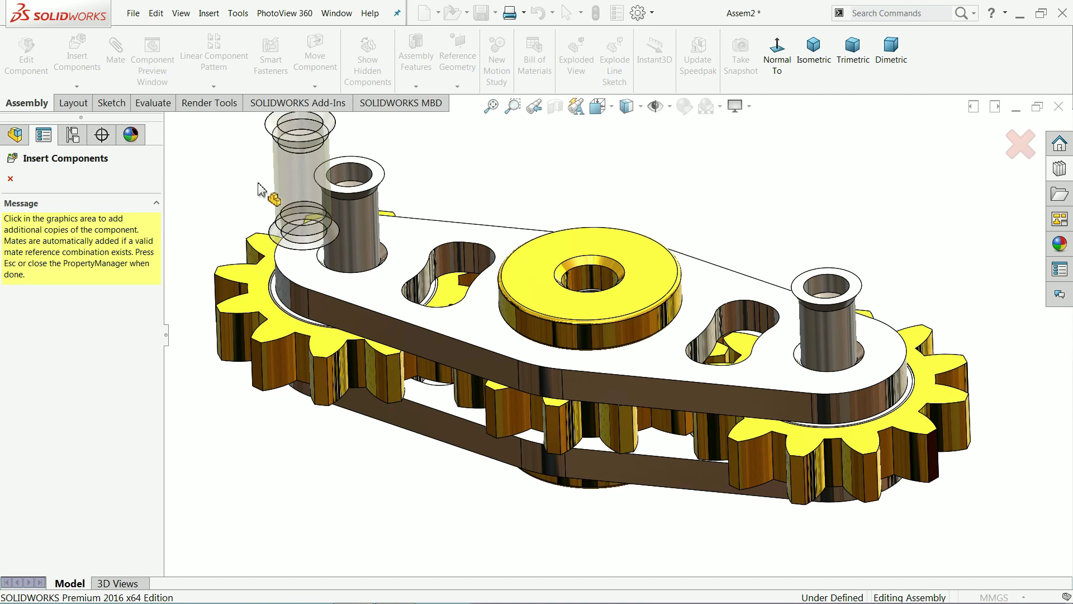
left_click(10, 179)
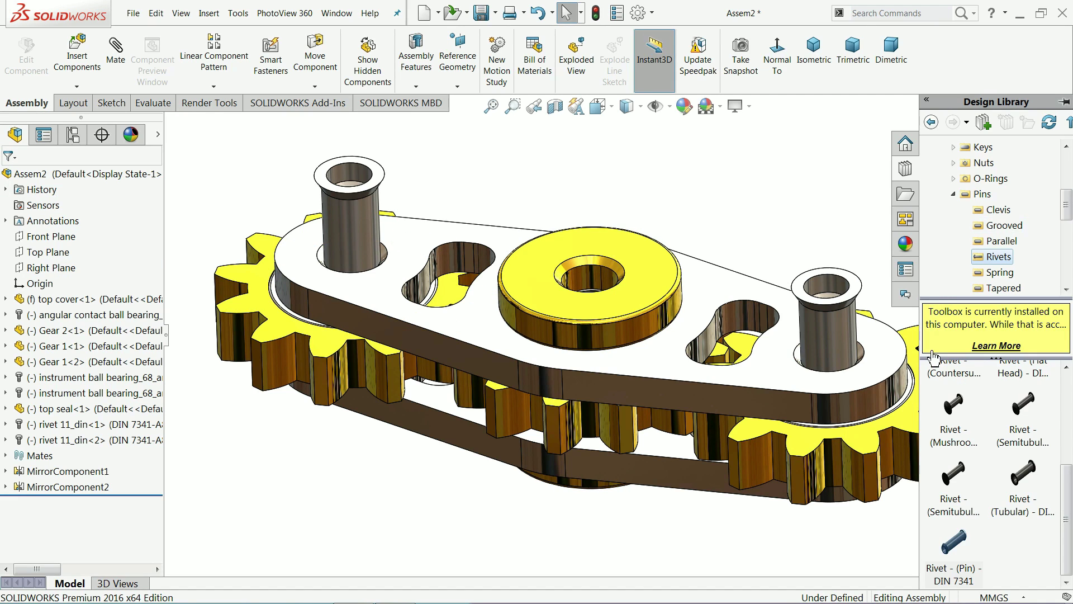
- Insert a DIN 7341 rivet into the hub hole as A - Countersunk, length 30, grip length 28
left_click_drag(955, 545, 591, 279)
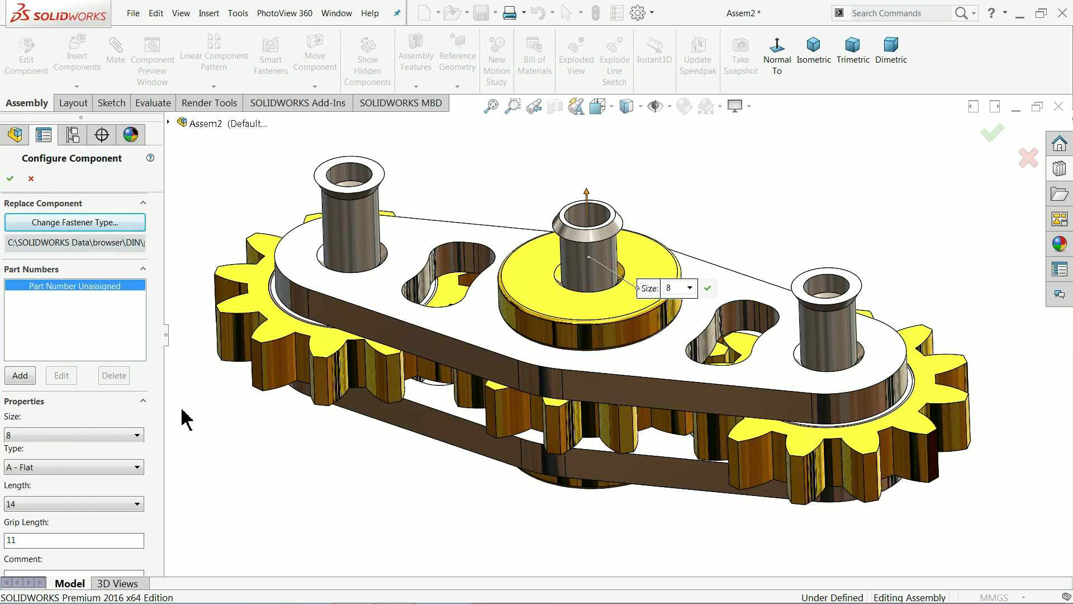
scroll(152, 336, "down", 3)
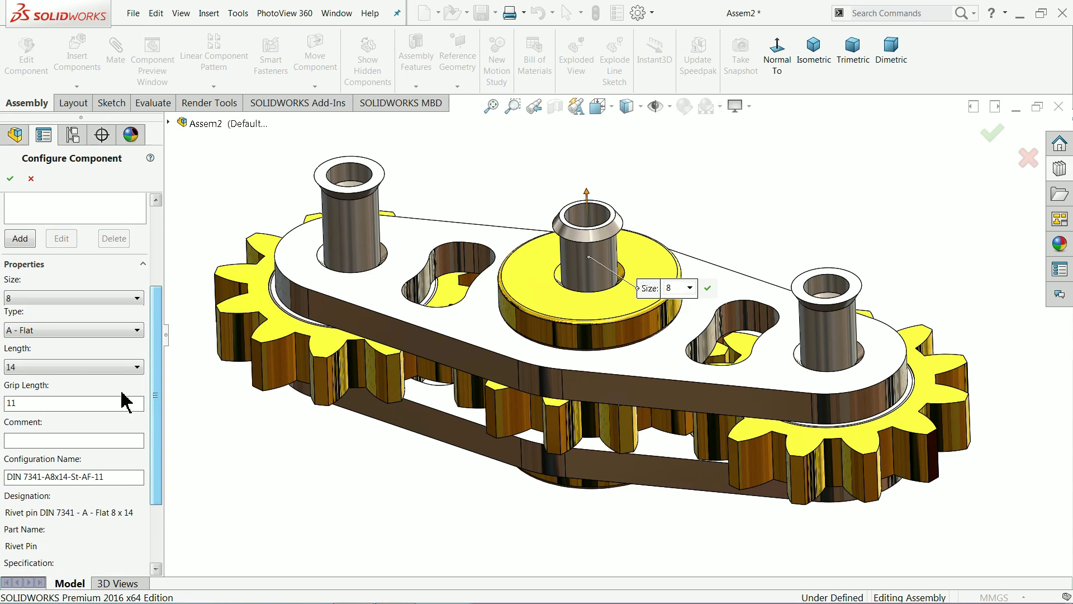
left_click(30, 332)
left_click(39, 362)
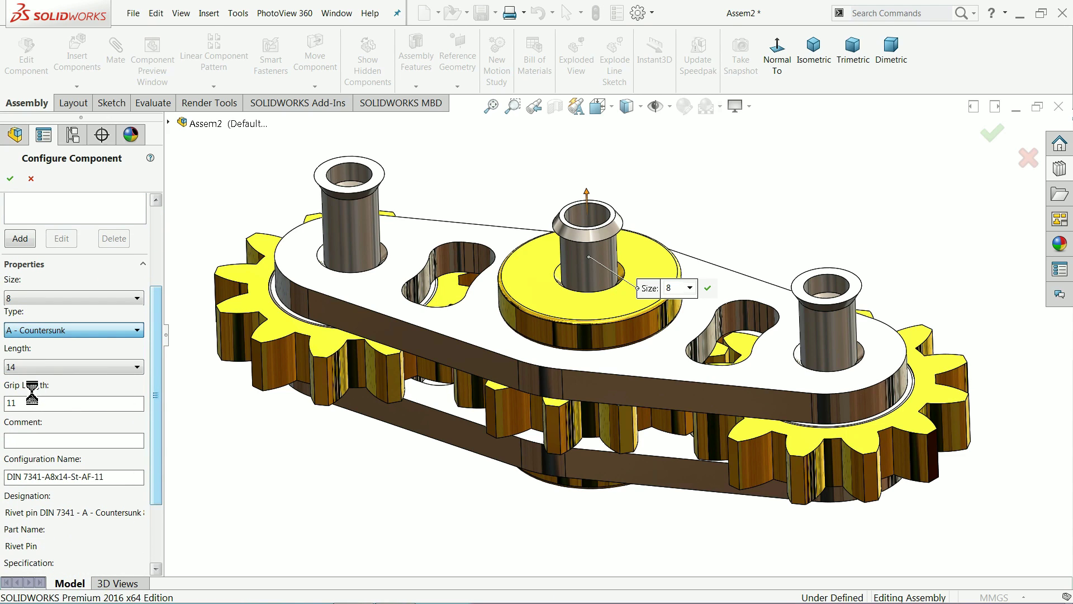
left_click(27, 367)
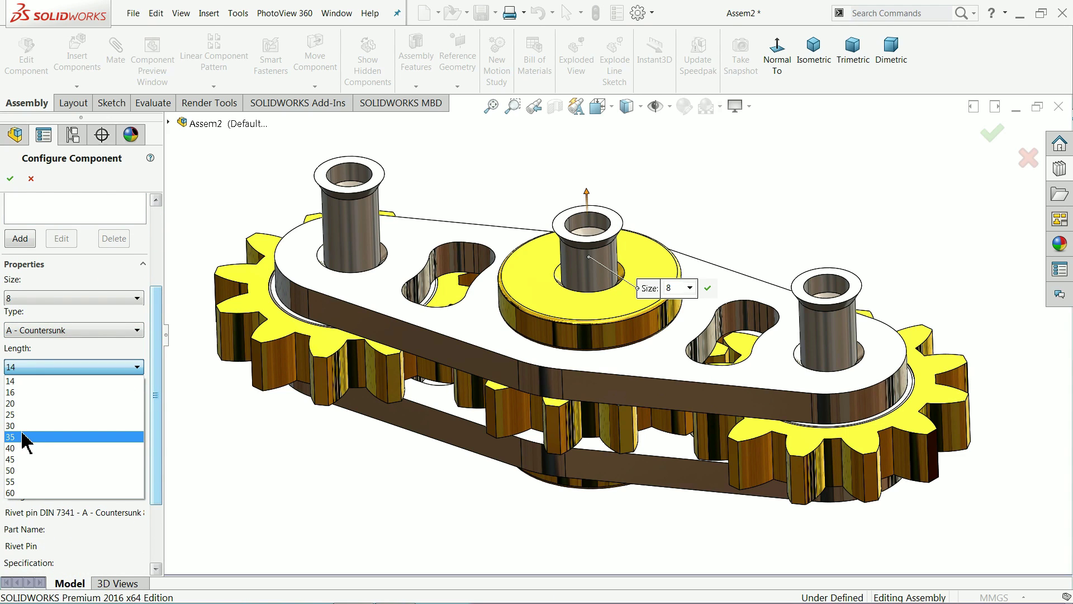
left_click(23, 426)
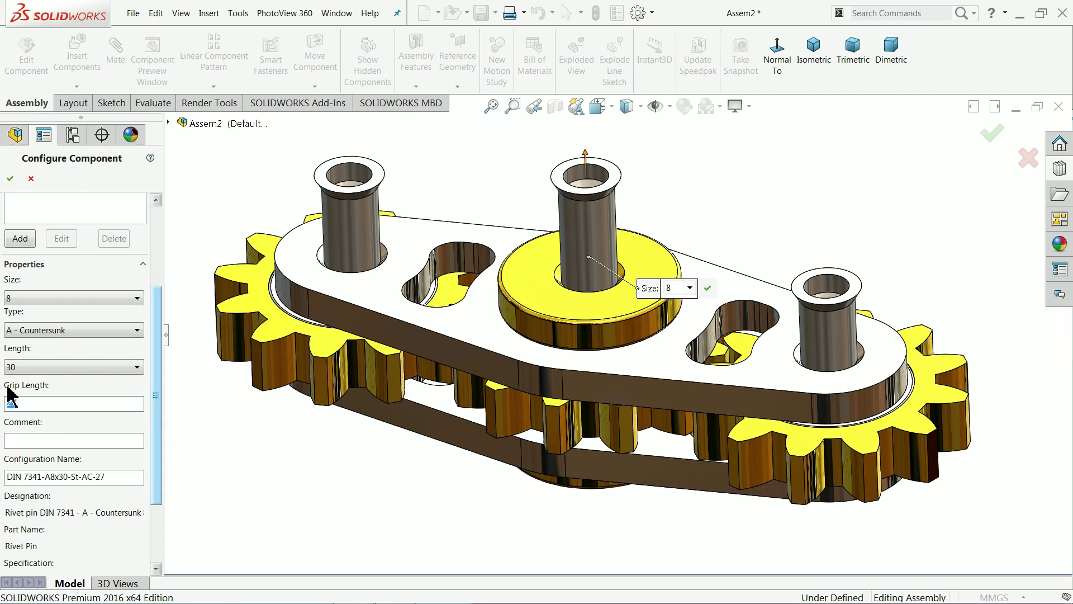
key("Return")
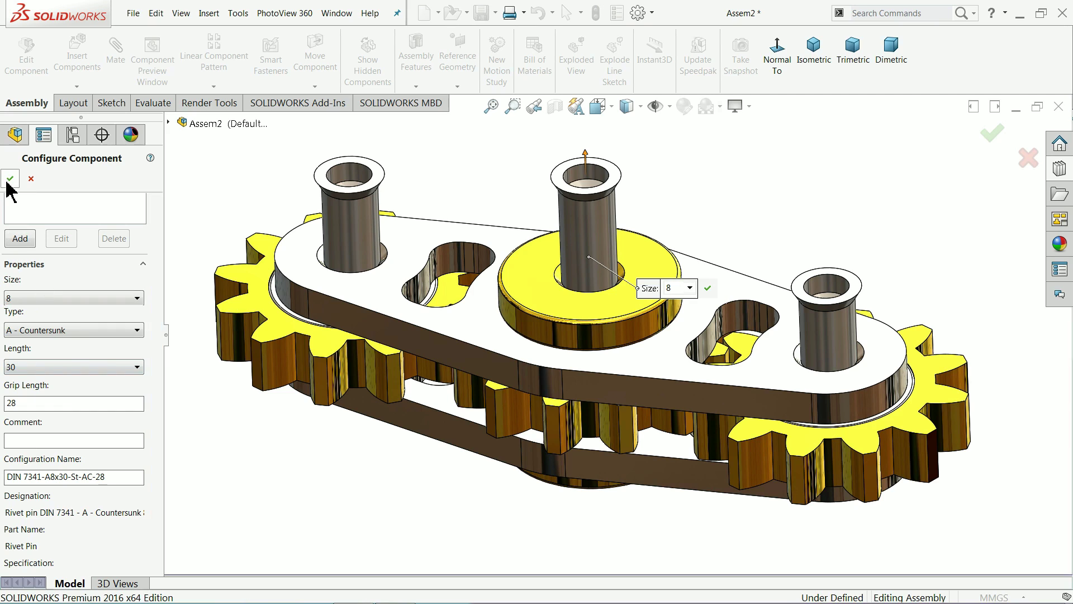
left_click(10, 179)
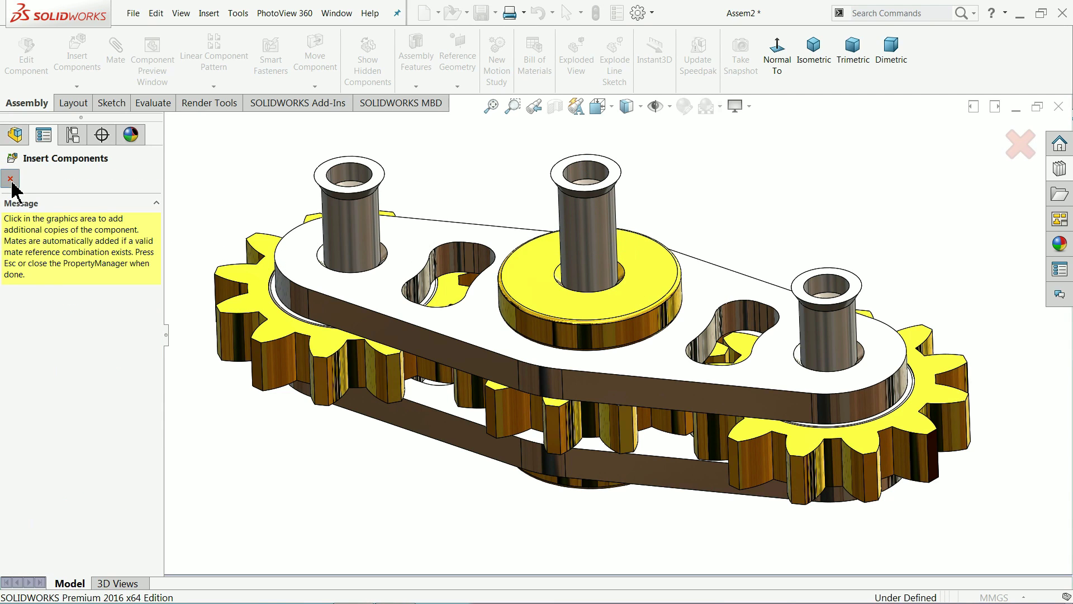
left_click(11, 180)
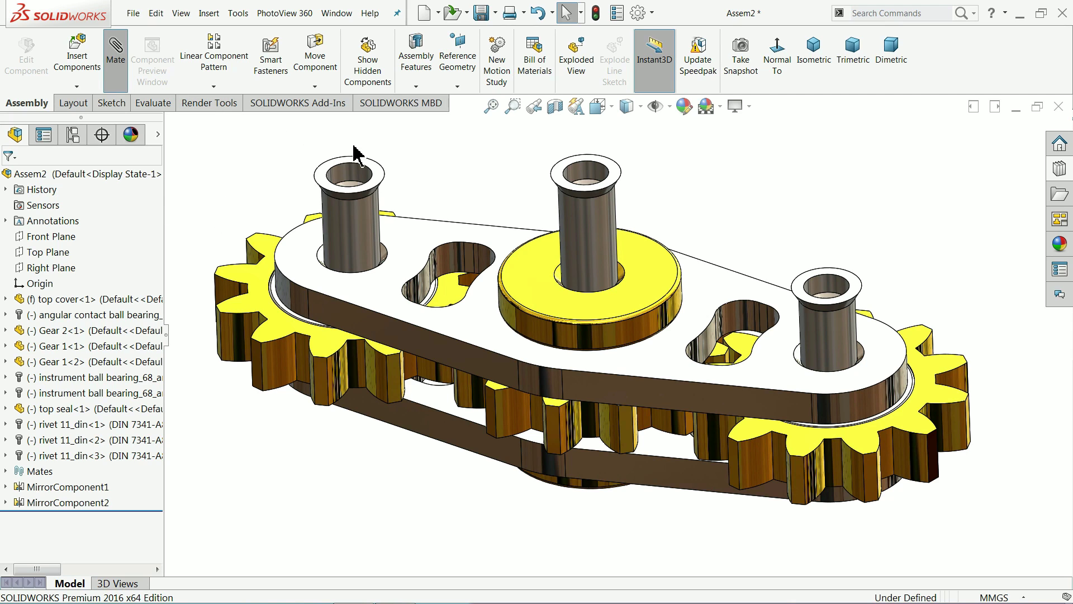
- Mate the left and right rivet heads coincident with the cover's top face
scroll(369, 184, "down", 3)
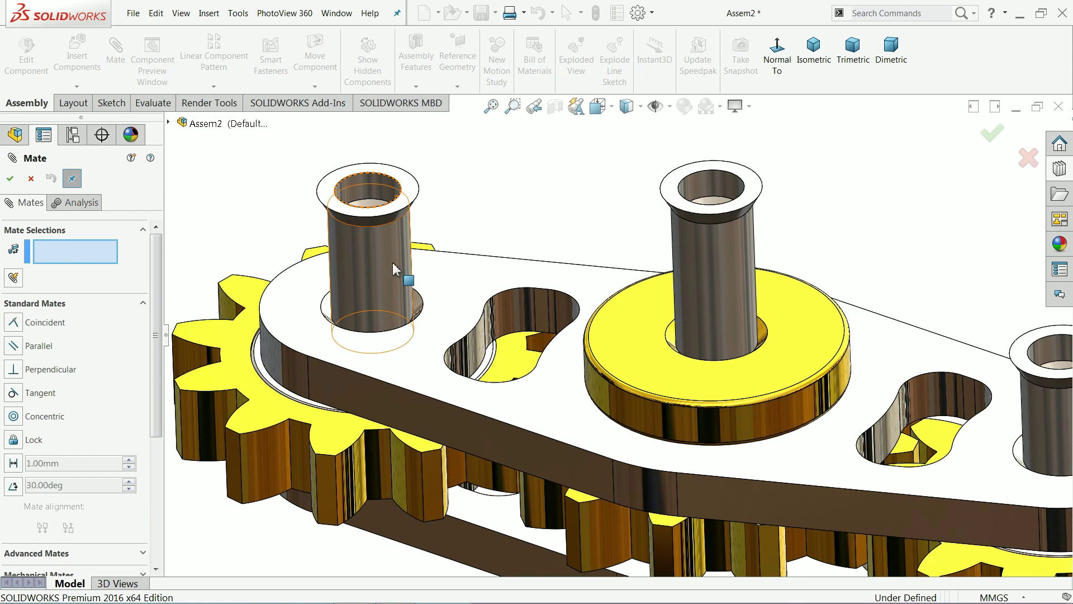
left_click_drag(384, 278, 386, 220)
left_click(402, 189)
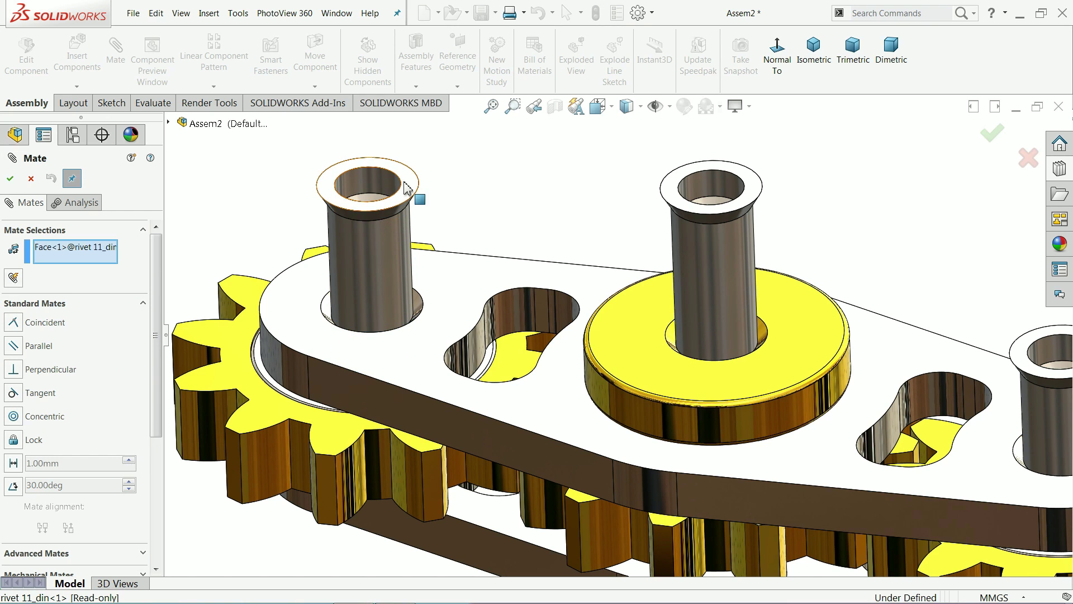
left_click(476, 308)
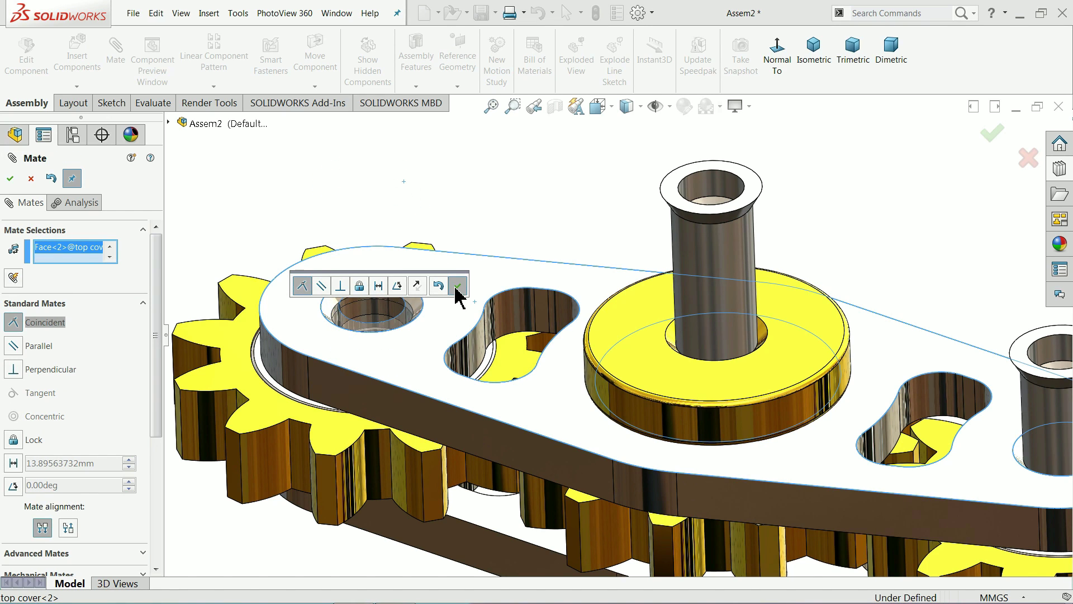
left_click(458, 286)
scroll(695, 317, "up", 5)
scroll(825, 380, "down", 6)
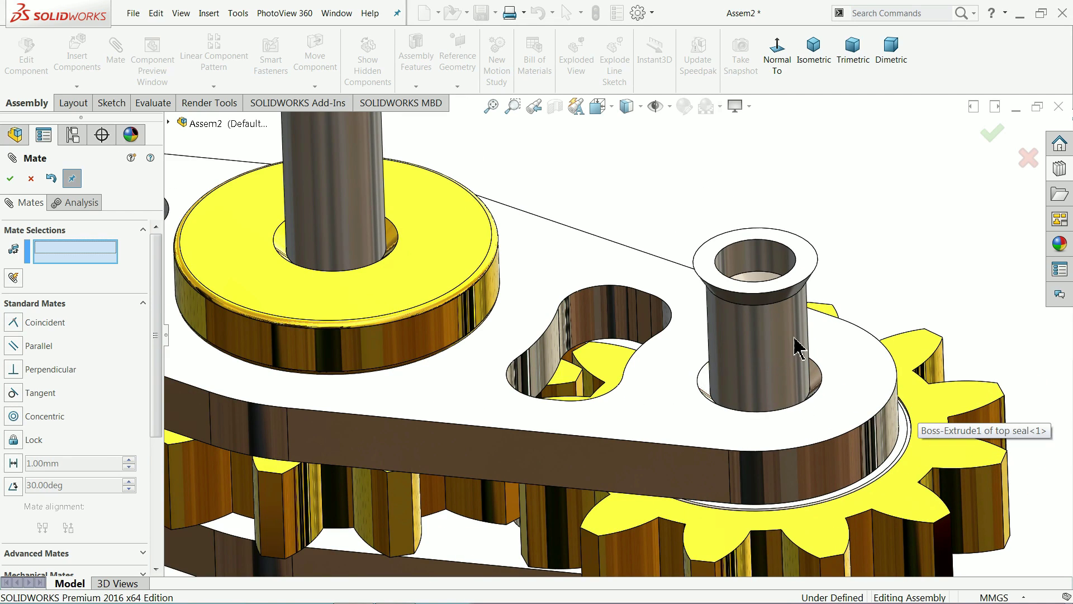
left_click_drag(799, 346, 774, 341)
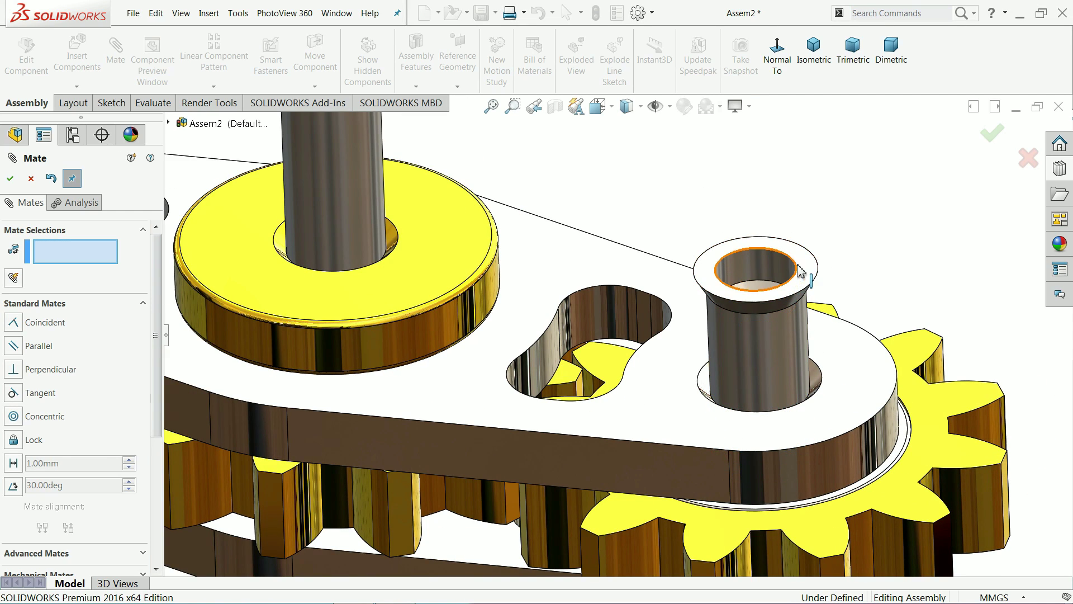
left_click(849, 363)
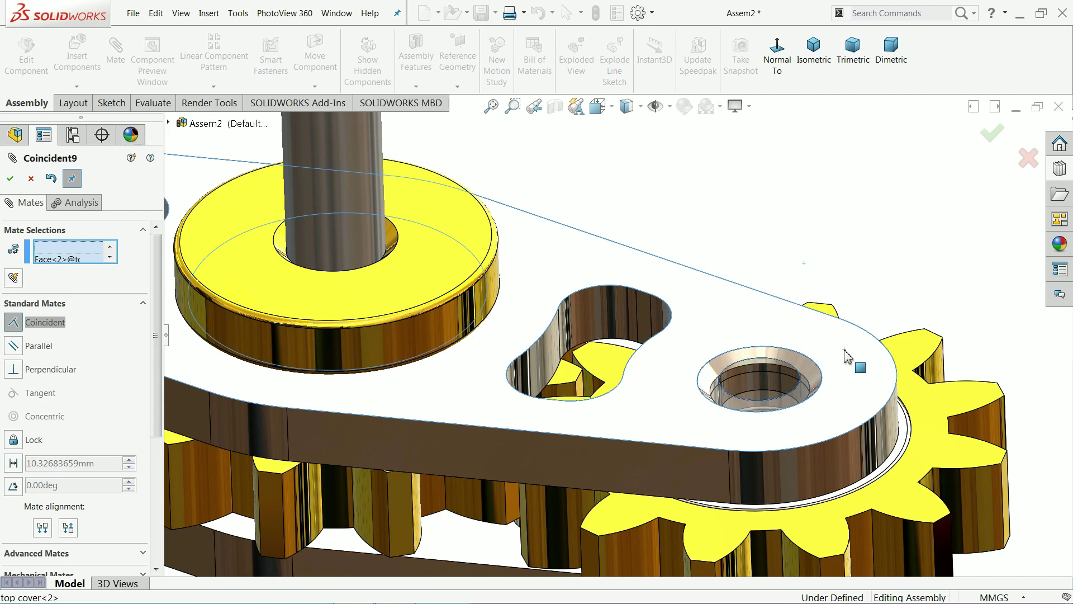
left_click(1017, 372)
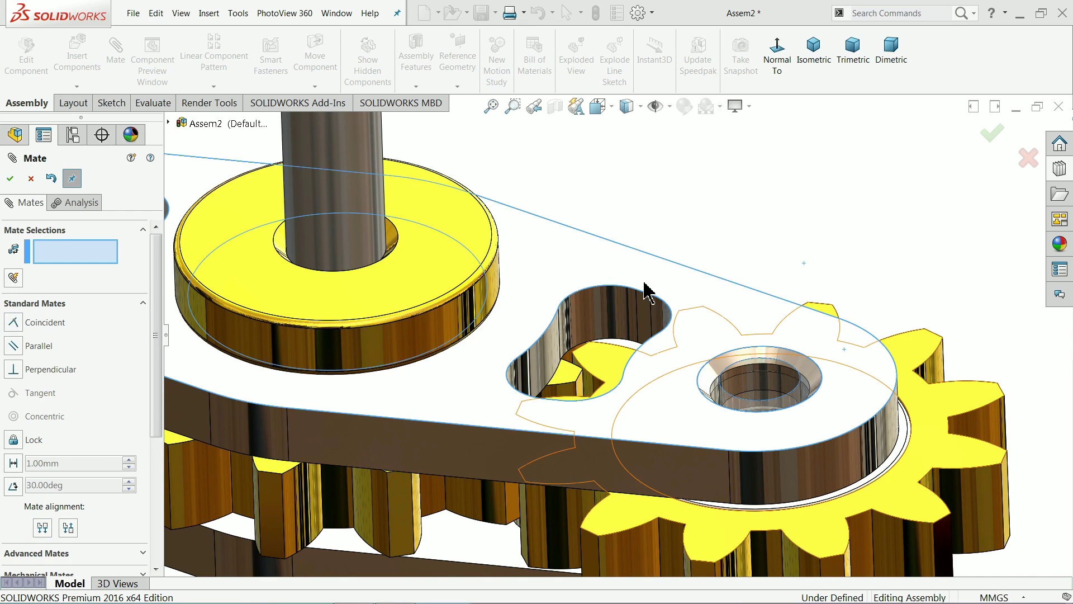
- Seat the centre rivet's head coincident on the seal's top face and close mating
scroll(434, 249, "up", 5)
scroll(503, 257, "down", 6)
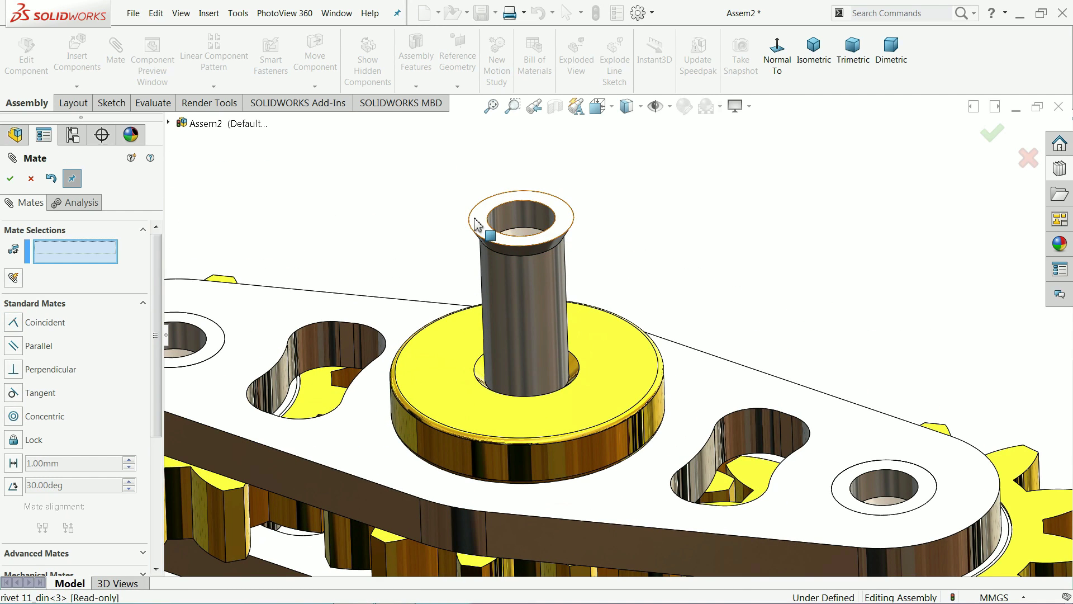
left_click(478, 229)
left_click(459, 342)
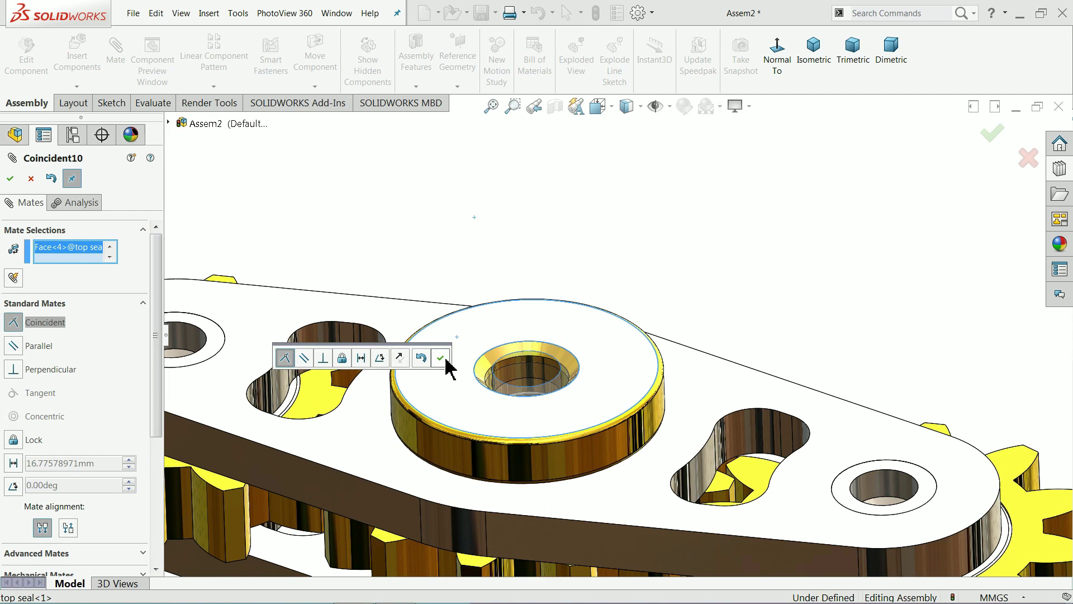
left_click(440, 358)
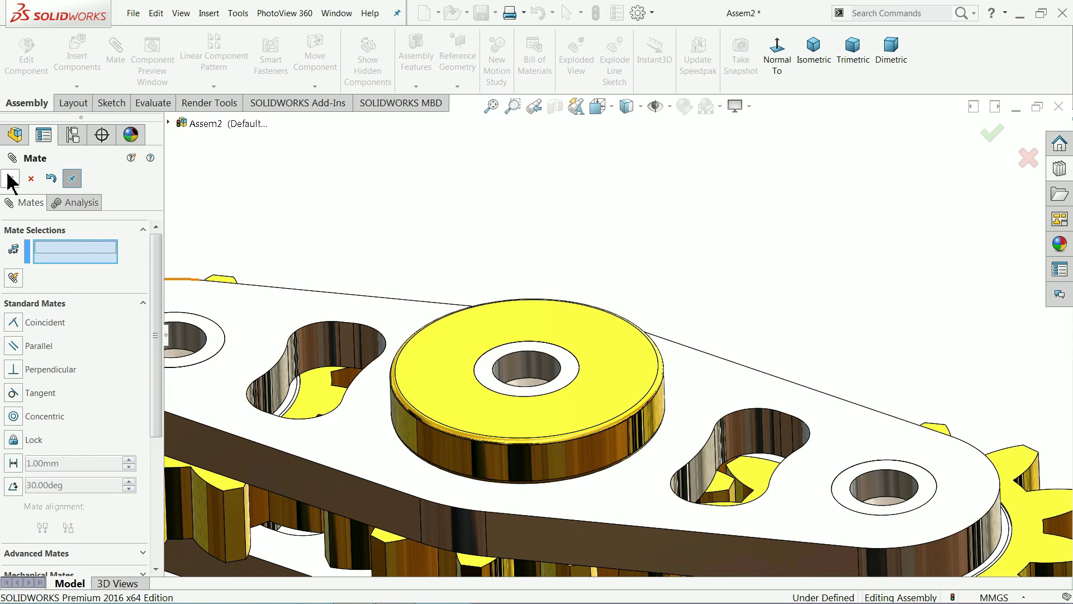
left_click(11, 178)
- Fit the assembly in view and turn Gear 2 to check the gears mesh
key("f")
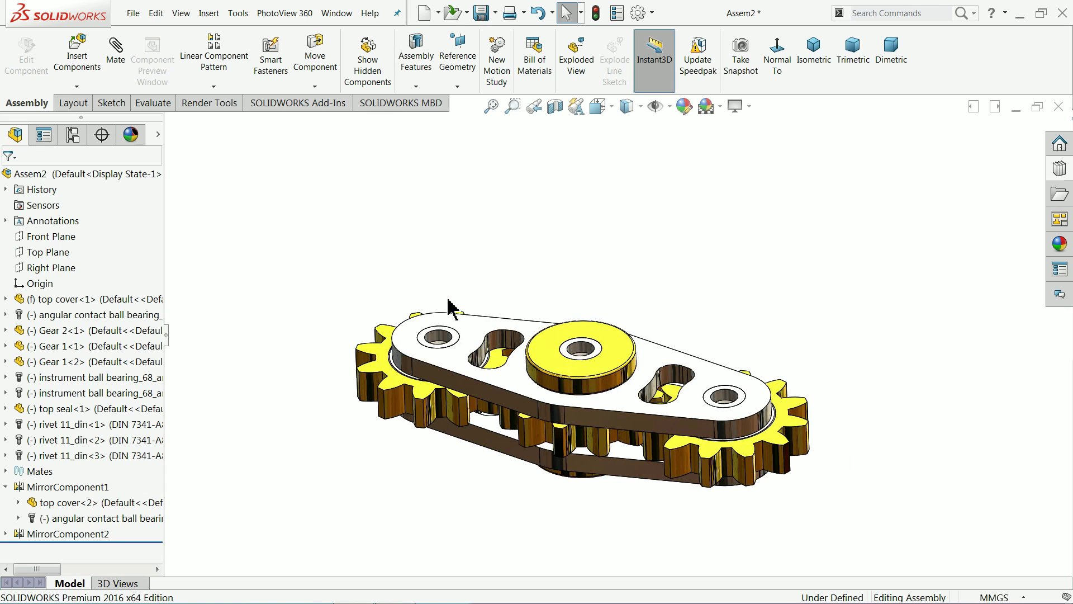
middle_click_drag(607, 435, 597, 402)
left_click_drag(671, 407, 577, 401)
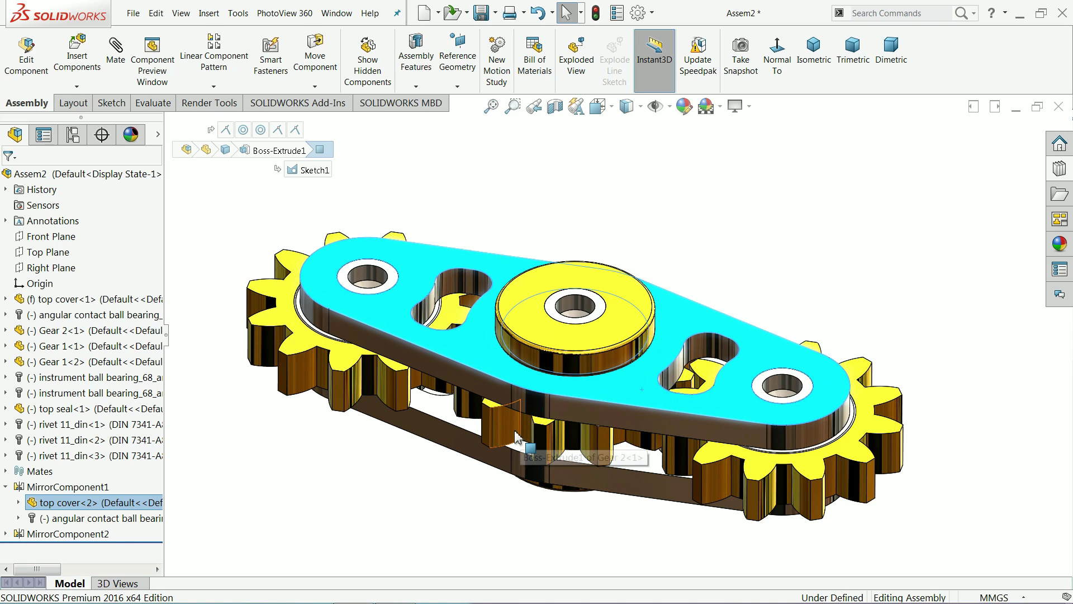
left_click_drag(766, 467, 848, 372)
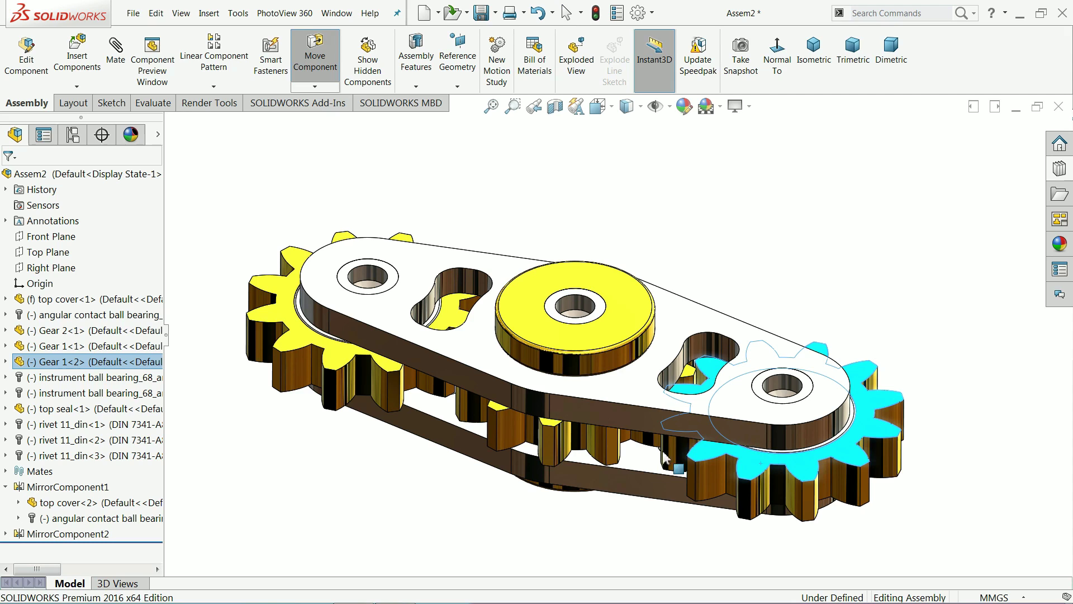
- Float the top cover, fix Gear 2, and rotate the cover around the fixed gear
right_click(582, 474)
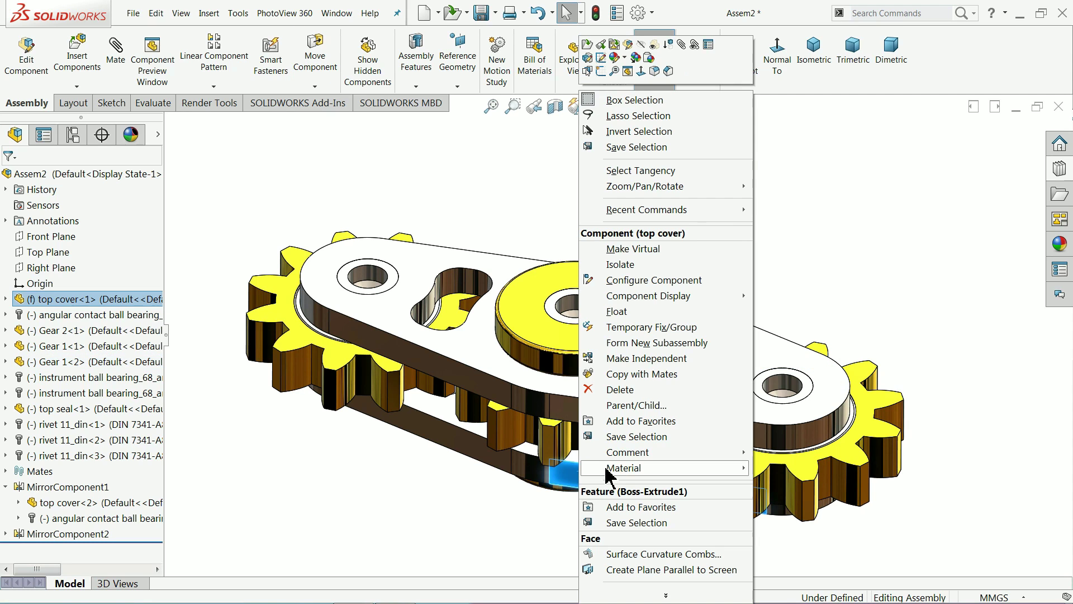
left_click(616, 311)
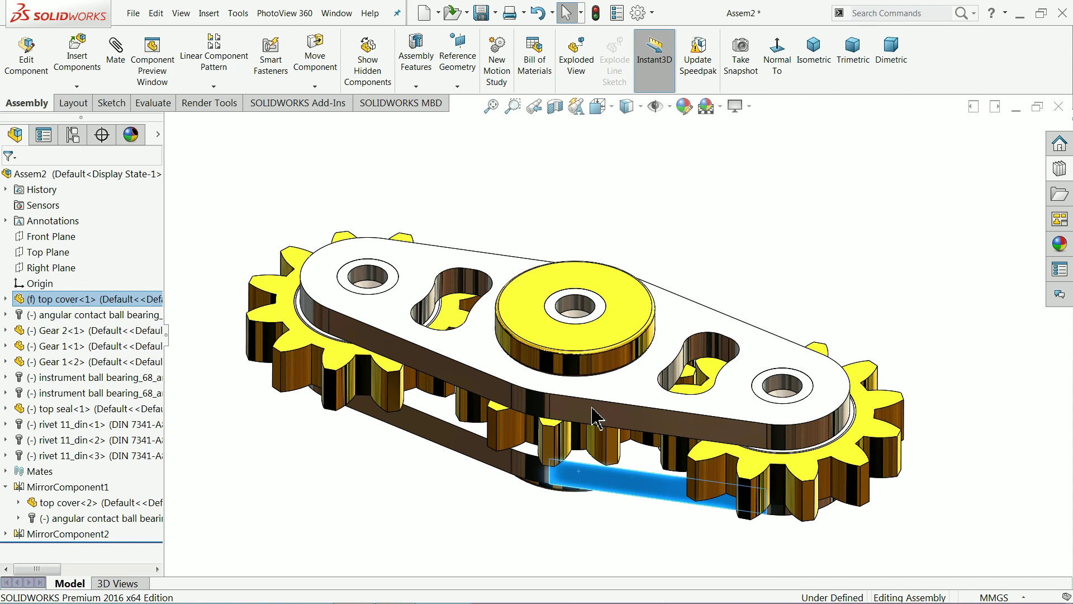
right_click(553, 447)
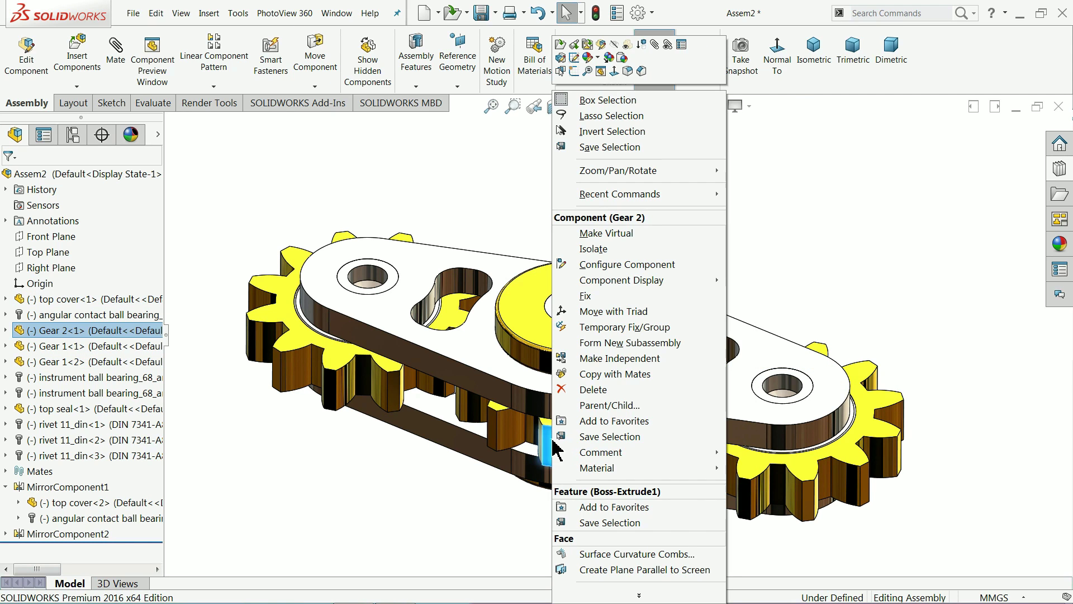
left_click(597, 296)
left_click_drag(774, 364, 762, 391)
key("Escape")
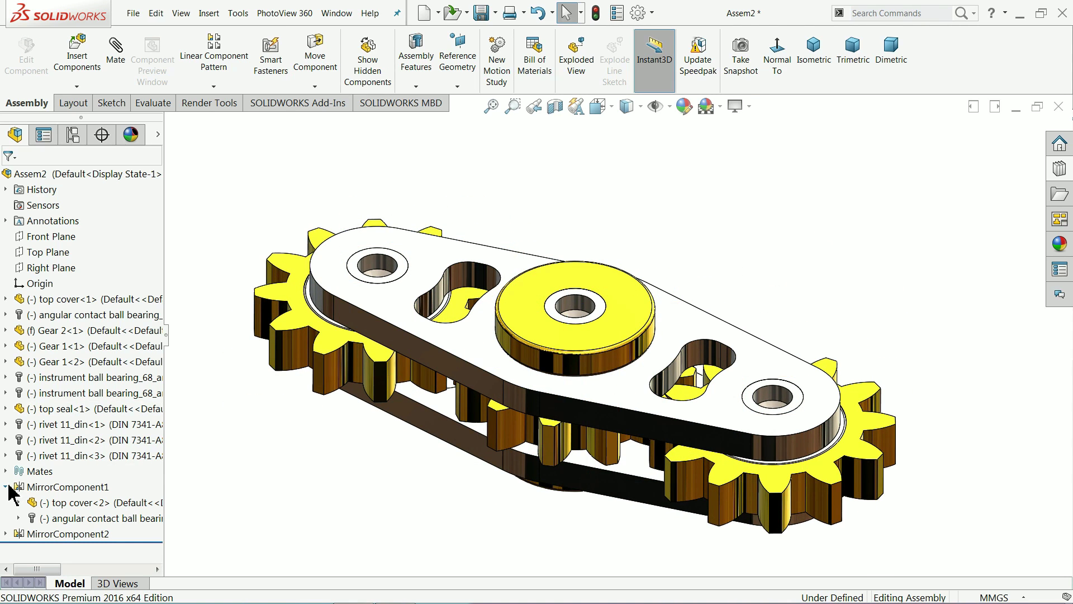
- Set the top cover back to Fix and Gear 2 back to Float
left_click(7, 486)
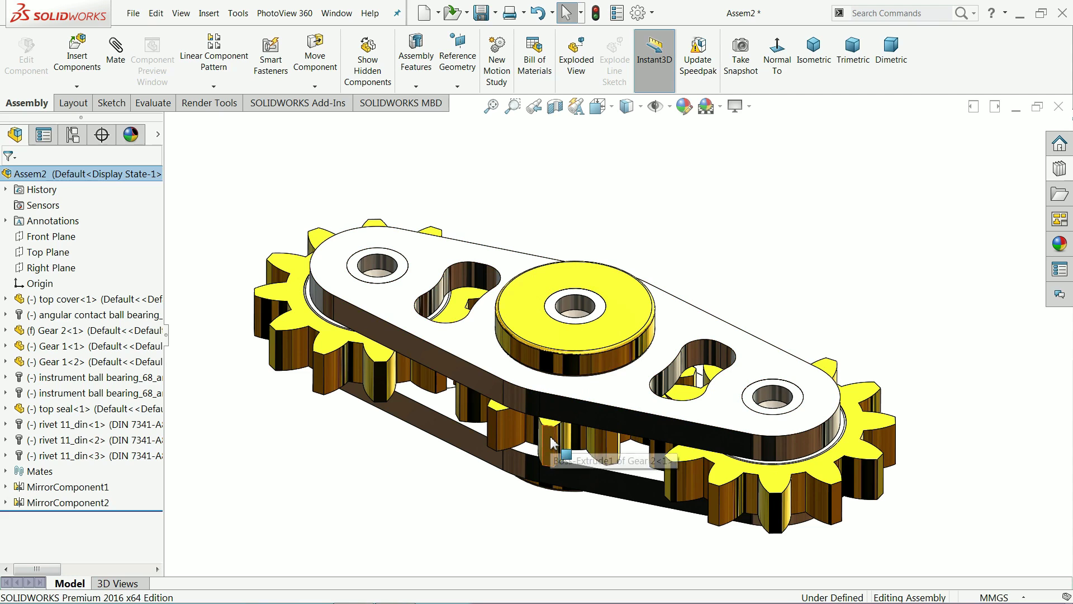
right_click(616, 483)
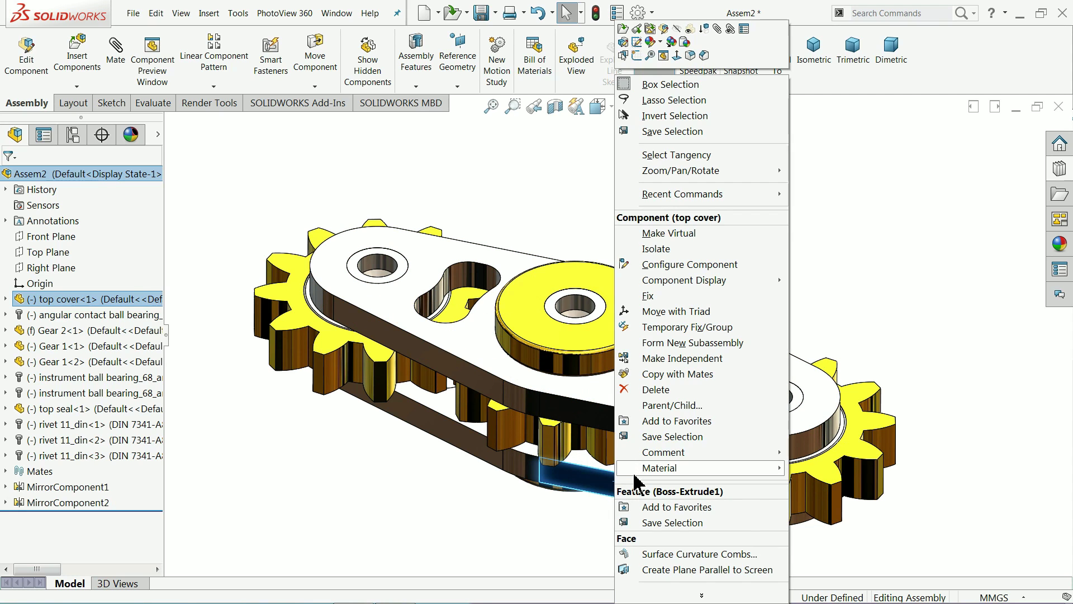
left_click(652, 296)
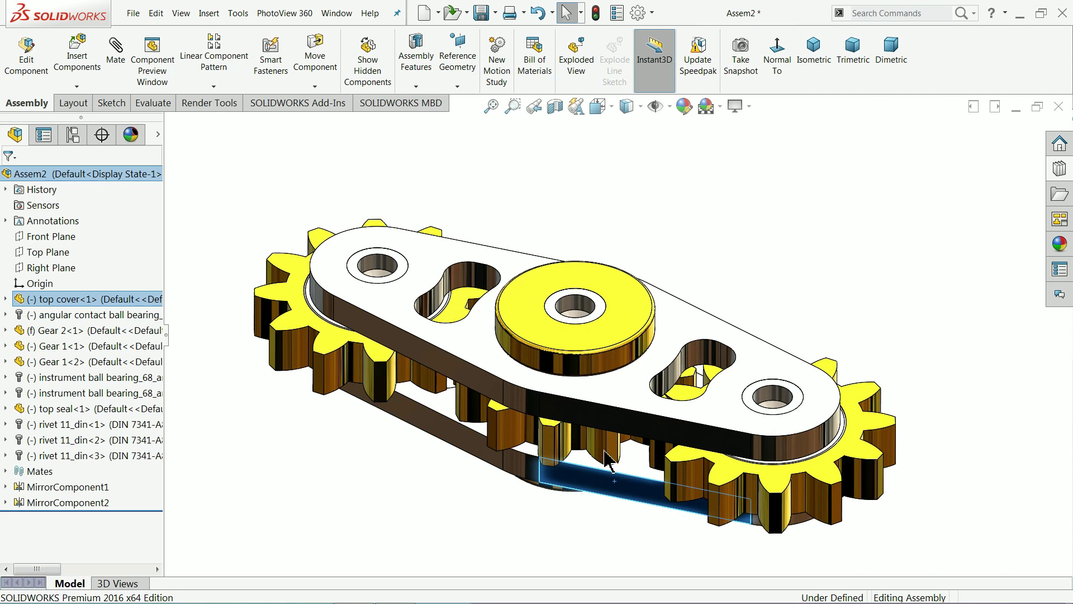
right_click(558, 450)
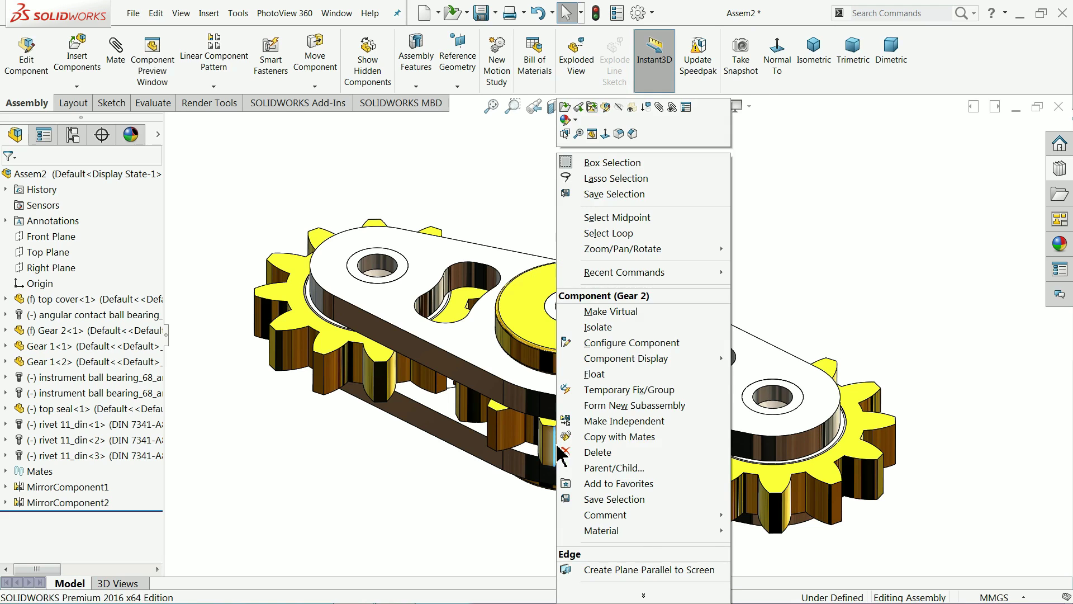
left_click(595, 374)
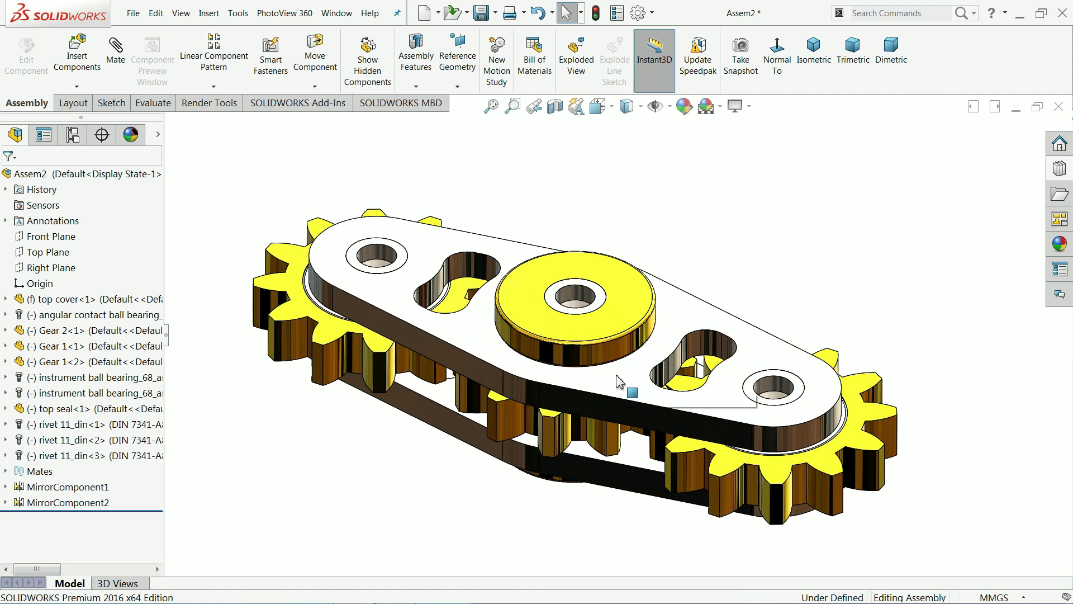
middle_click_drag(605, 425, 595, 435)
mouse_move(599, 386)
middle_mouse_down()
mouse_move(599, 364)
mouse_move(592, 373)
mouse_move(603, 371)
mouse_move(599, 383)
mouse_move(606, 378)
mouse_move(616, 402)
mouse_move(600, 369)
mouse_move(618, 391)
middle_mouse_up()
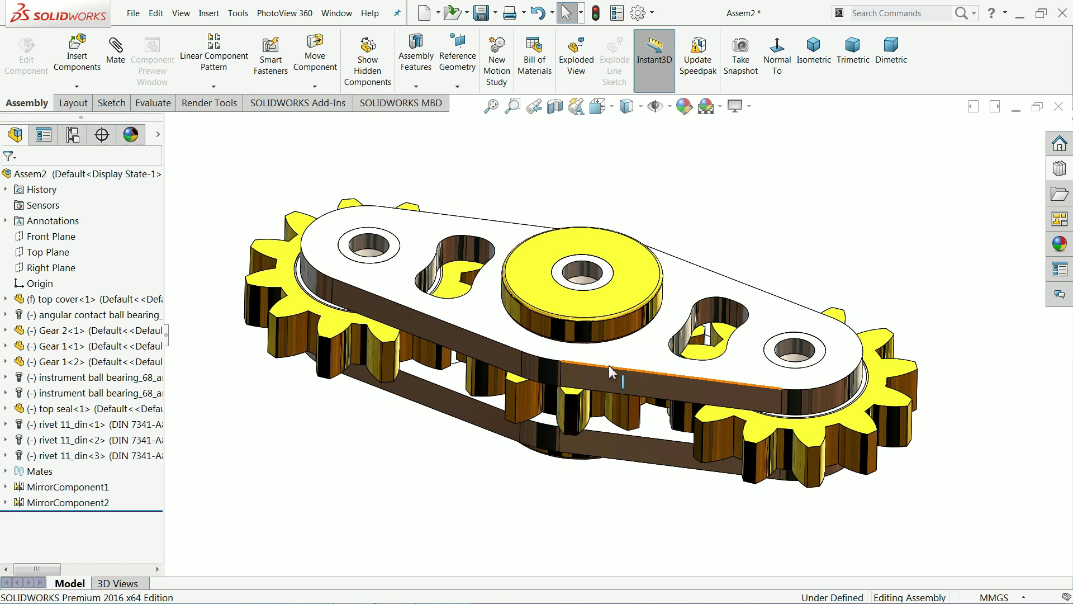
scroll(610, 370, "down", 3)
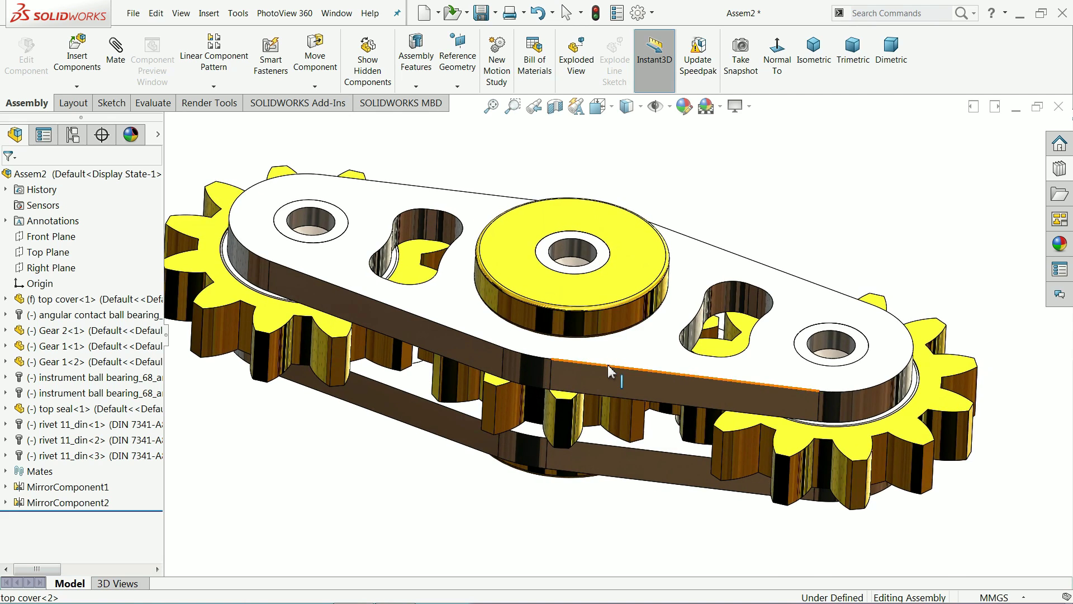
scroll(610, 370, "up", 2)
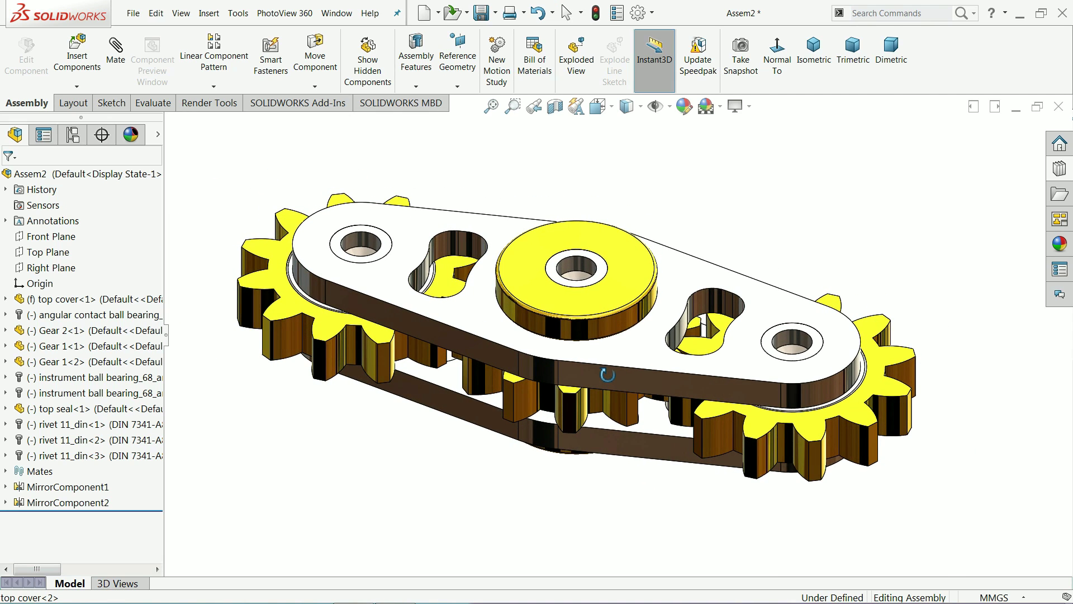
- Zoom out and rotate the view to show the spinner assembly from a better angle
middle_click_drag(607, 375, 611, 372)
scroll(615, 357, "down", 2)
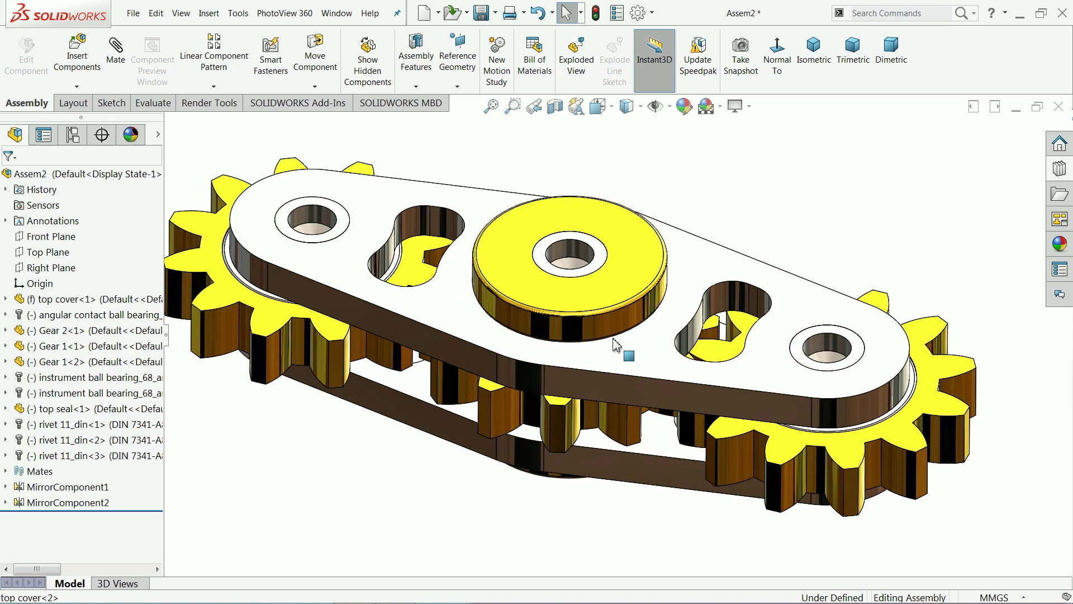
right_click(687, 140)
left_click(716, 173)
left_click_drag(713, 174, 702, 180)
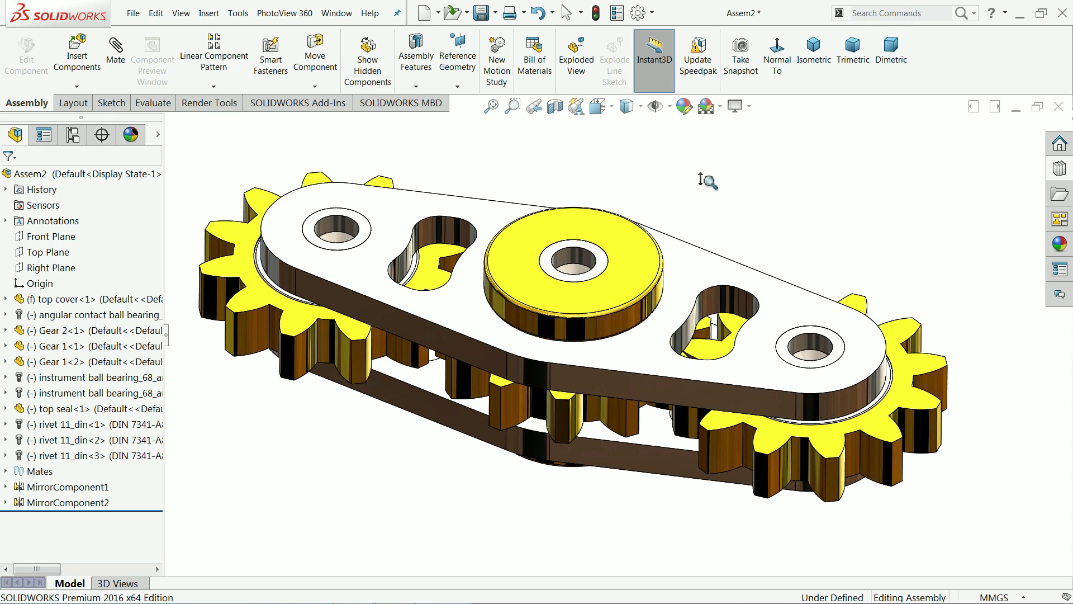
right_click(702, 180)
left_click(726, 261)
left_click_drag(727, 261, 715, 211)
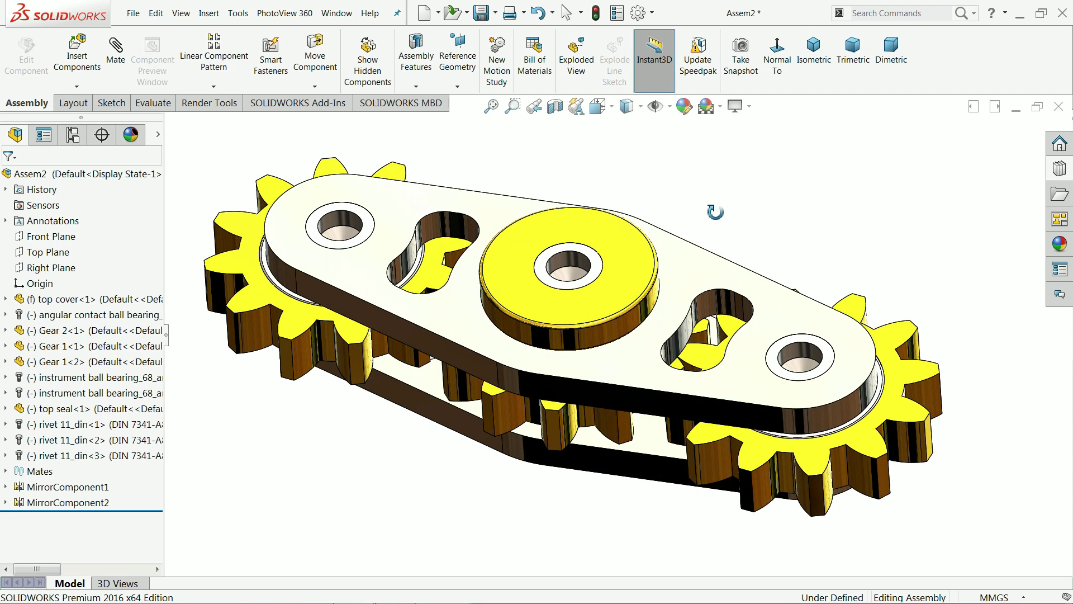
key("Escape")
middle_click_drag(709, 213, 584, 192)
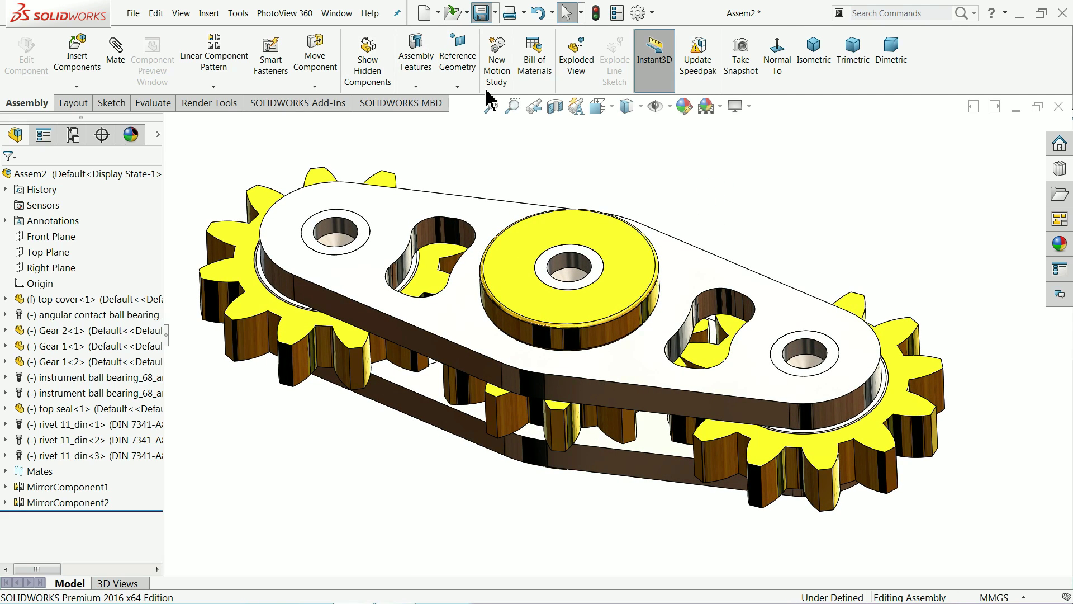
- Save the assembly as Assem2 in the Figdet Spinner folder and enable MotionManager
key("ctrl+s")
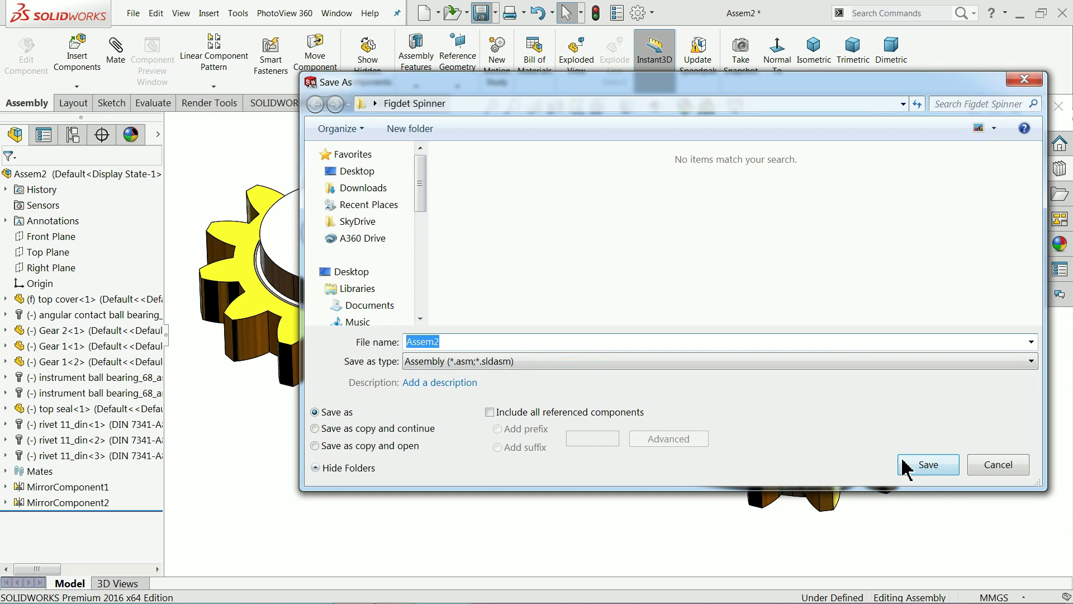
left_click(903, 462)
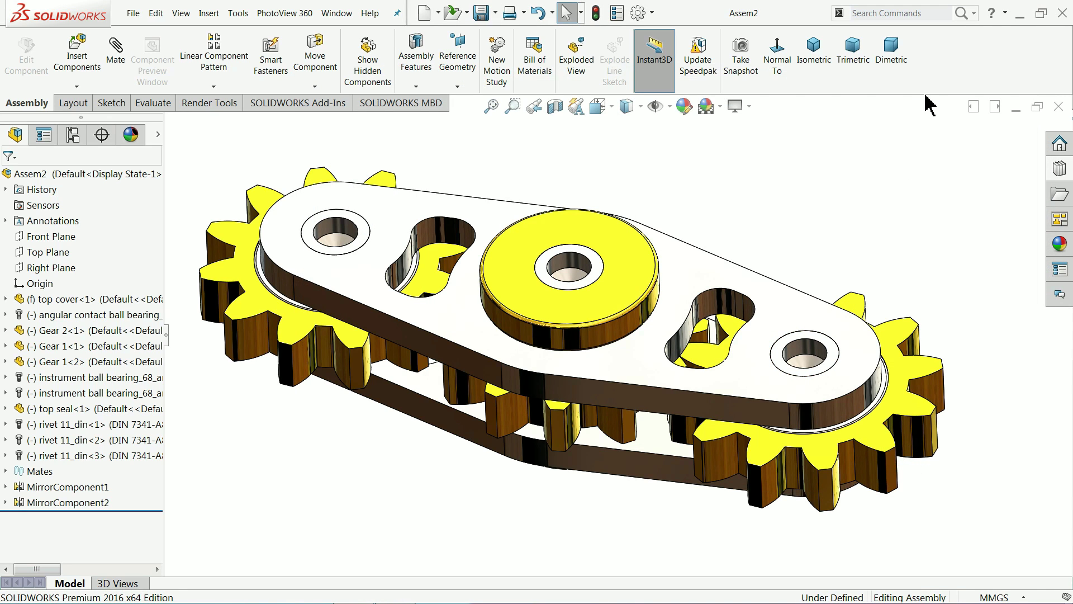
right_click(934, 79)
left_click(746, 447)
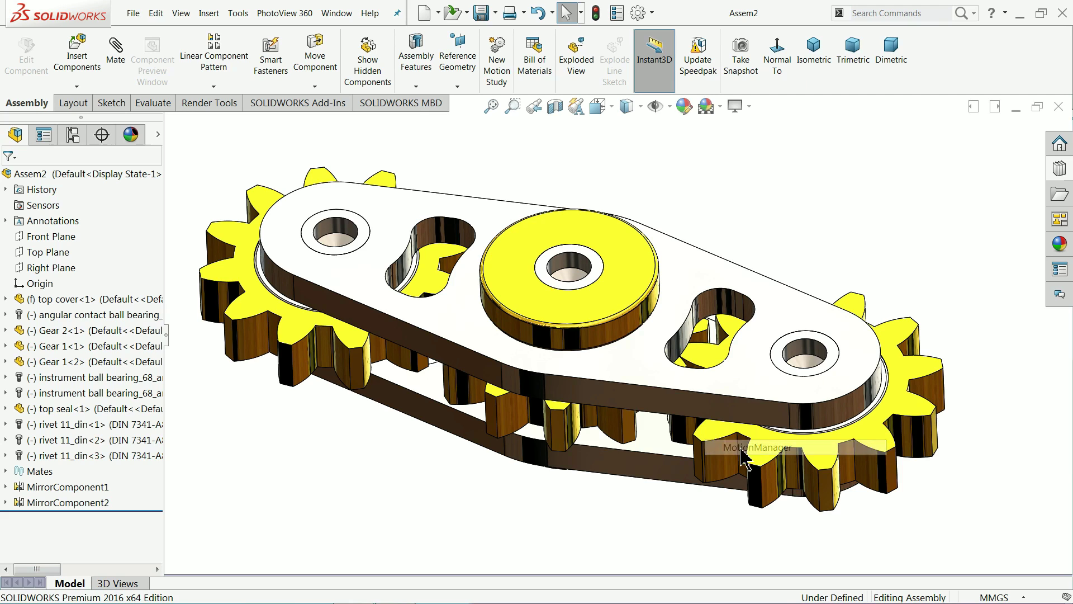
- Make Motion Study 1 a Motion Analysis and stretch its timeline to 10 seconds
left_click(215, 582)
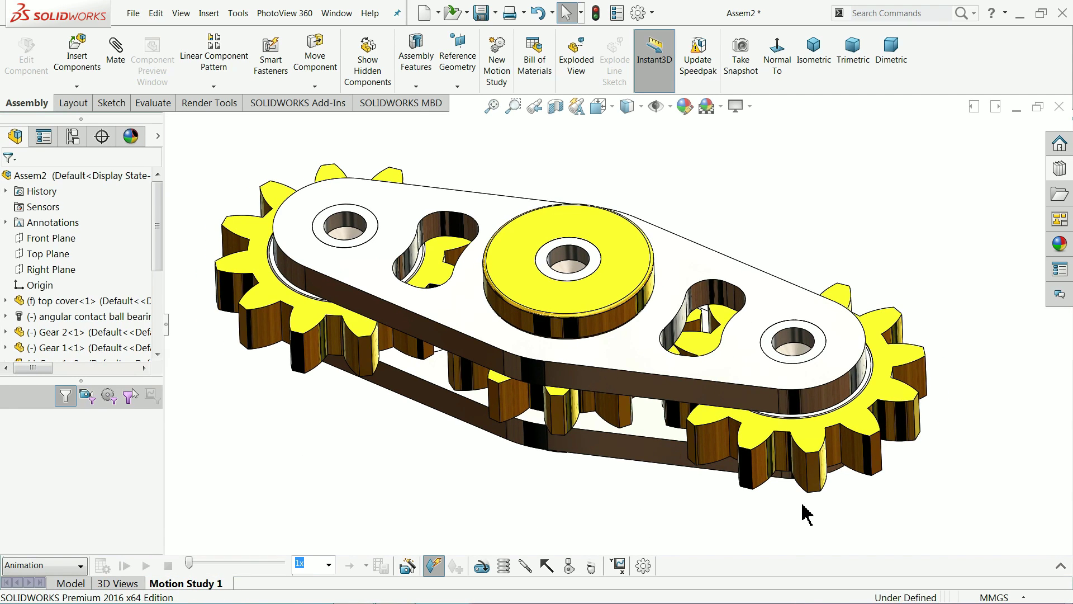
left_click(1060, 565)
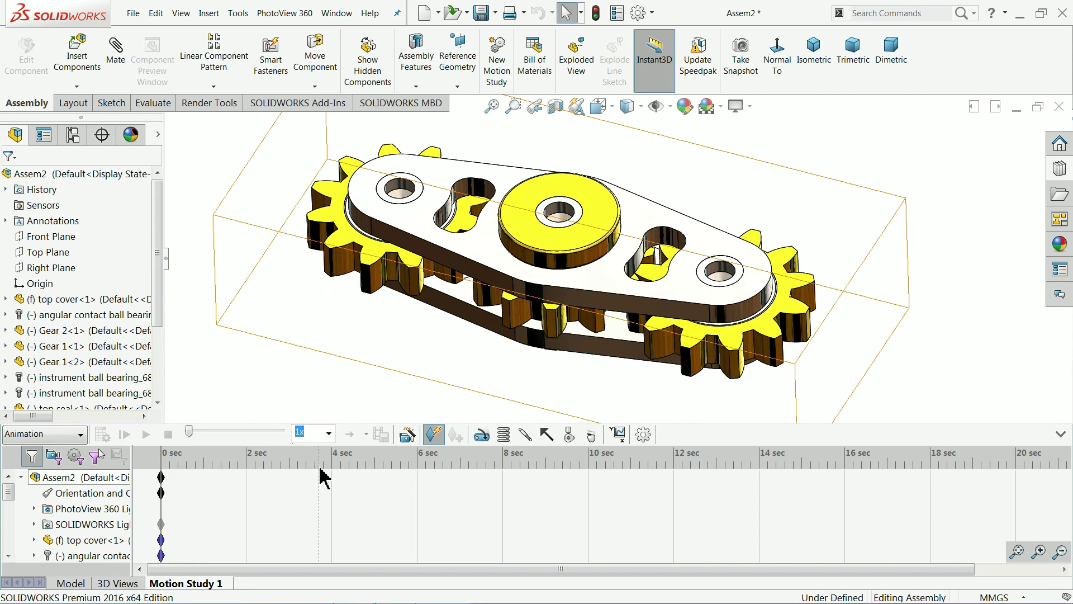
left_click(45, 433)
left_click(34, 482)
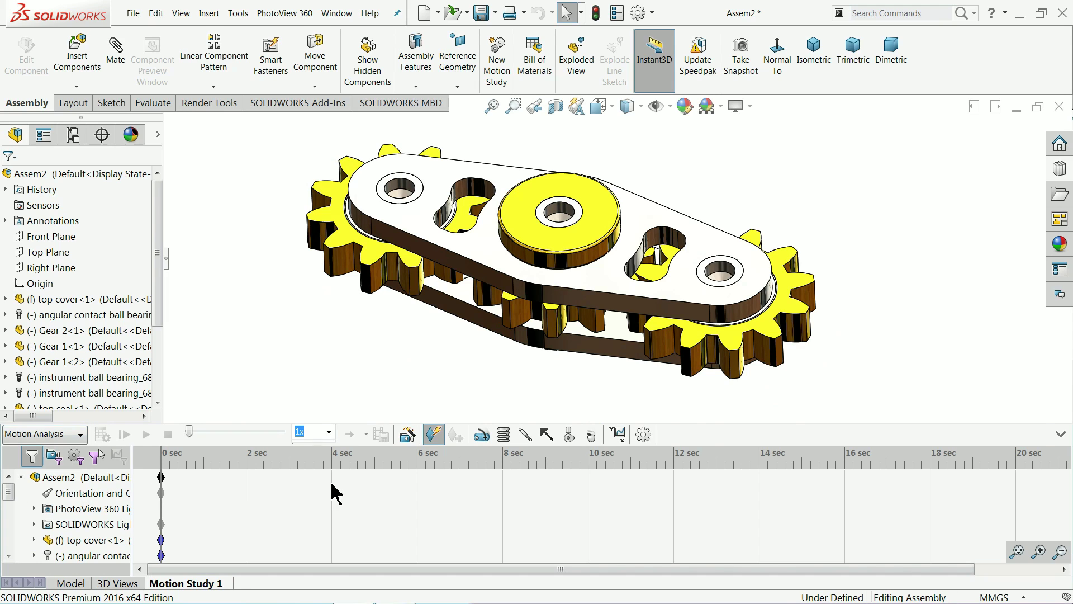
left_click(642, 435)
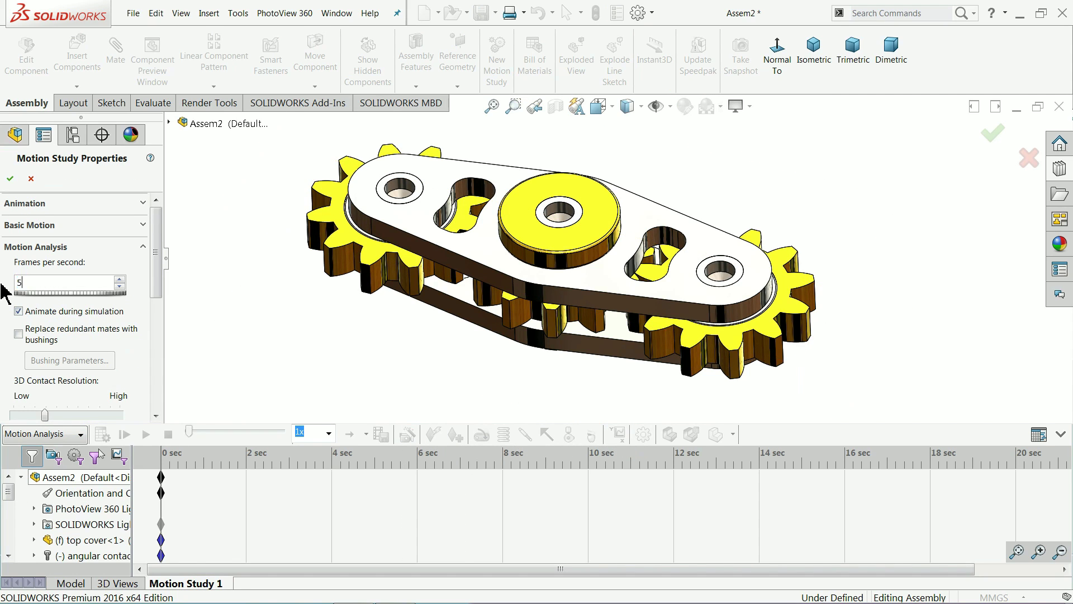
left_click(7, 181)
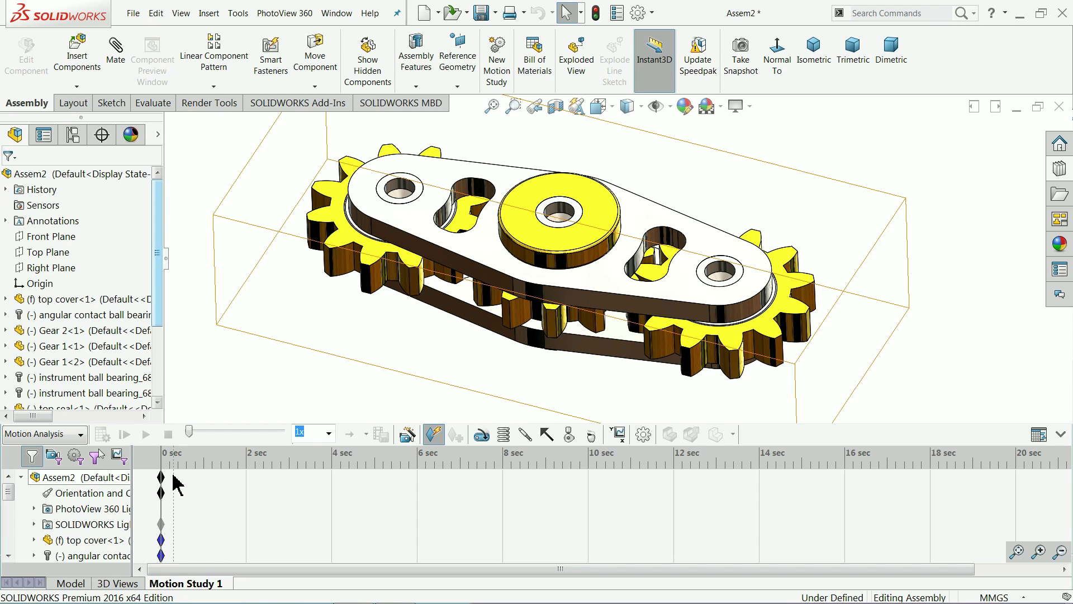
left_click_drag(163, 482, 418, 478)
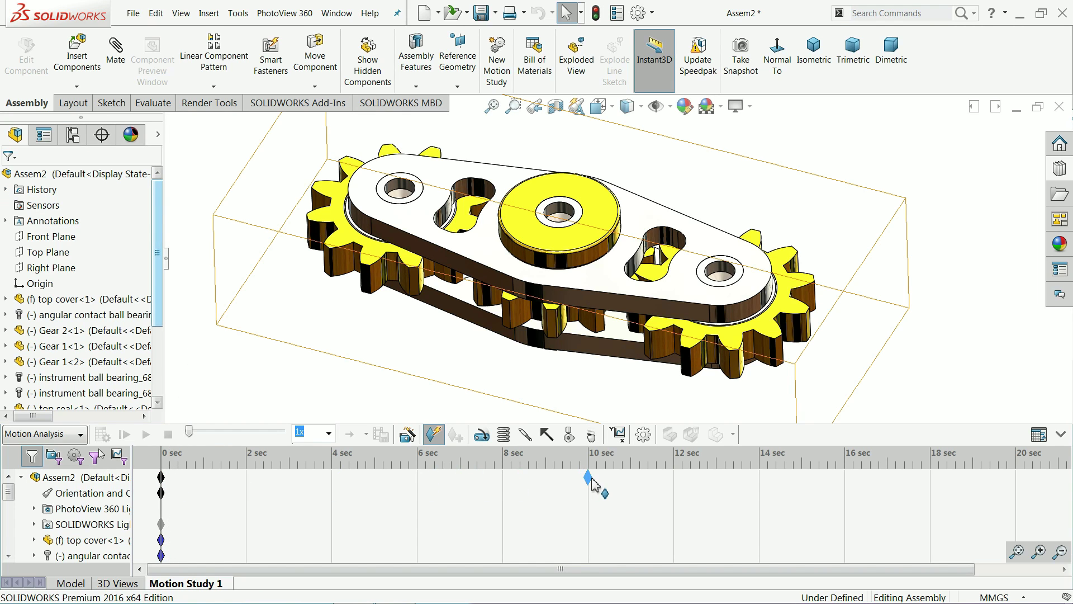
left_click_drag(593, 485, 591, 481)
left_click(482, 437)
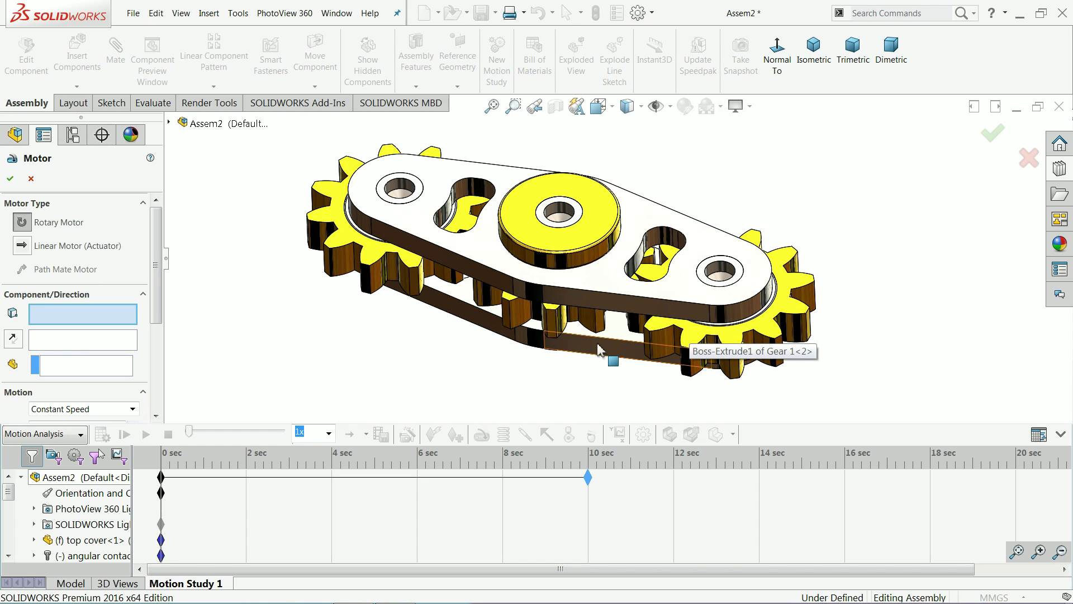
- Drive Gear 2 with a 20 RPM rotary motor, calculate, and dismiss the velocity failure message
left_click(571, 324)
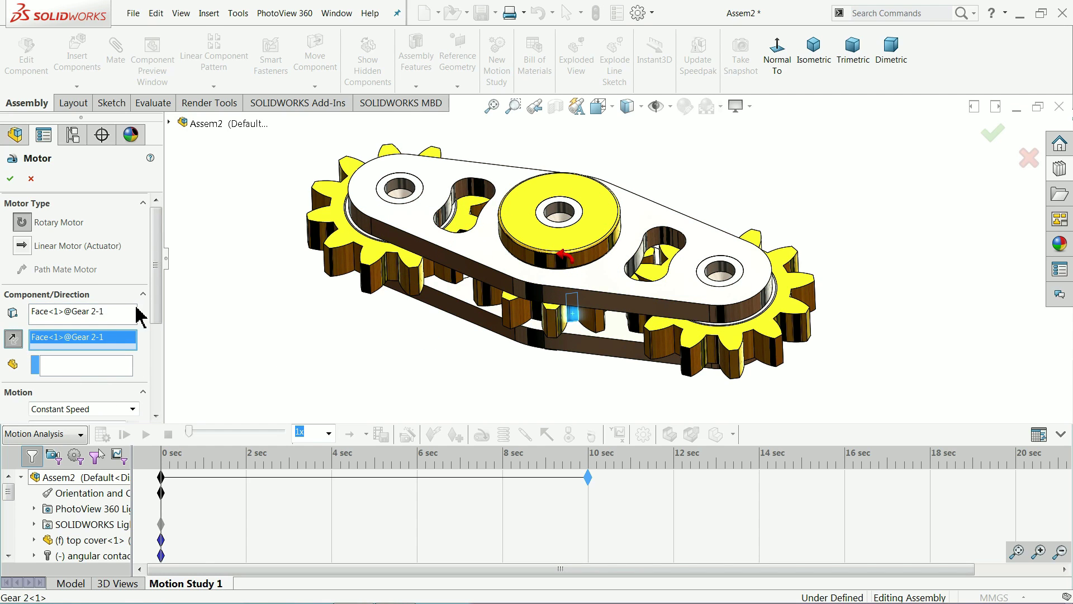
left_click_drag(158, 302, 156, 407)
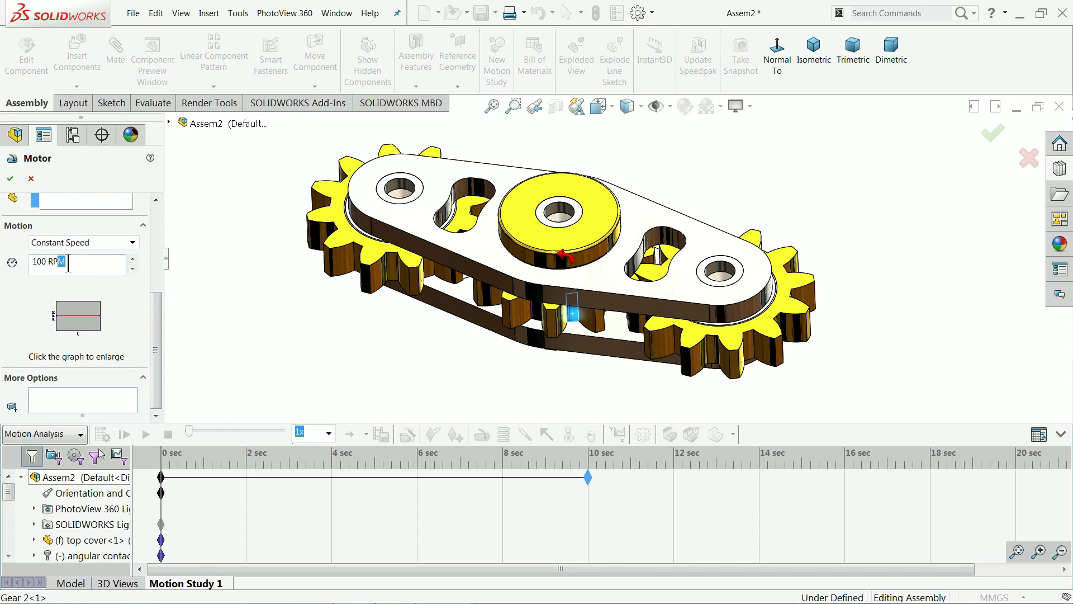
key("Return")
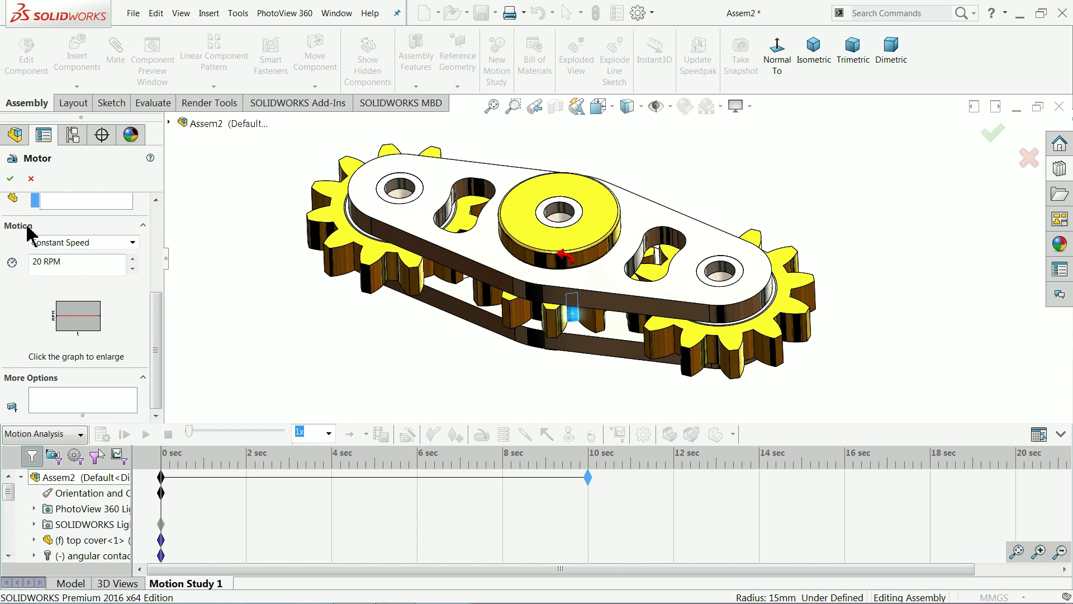
left_click(10, 179)
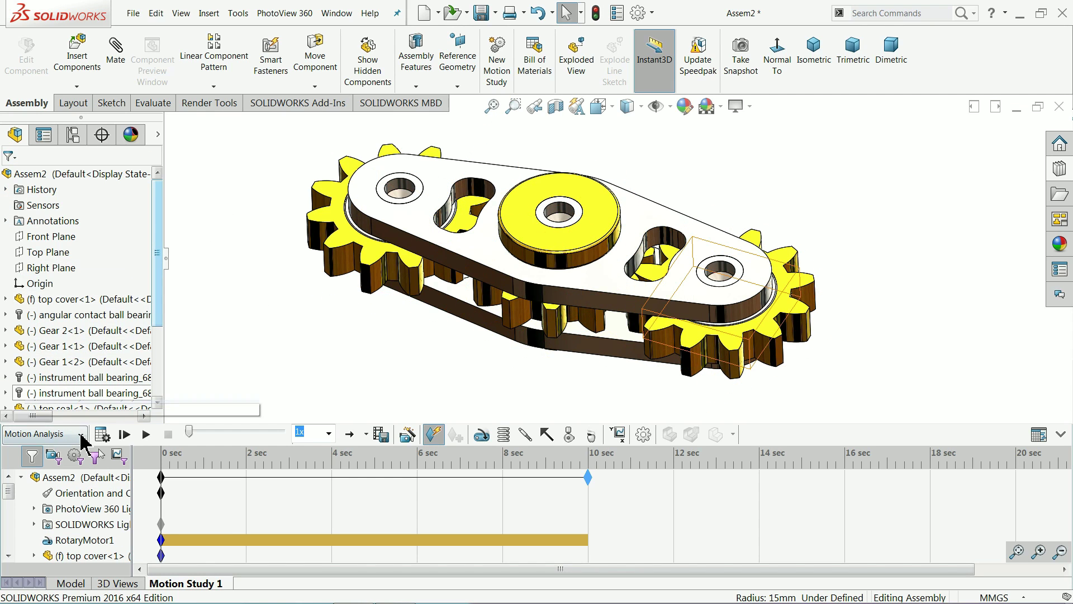
left_click(102, 439)
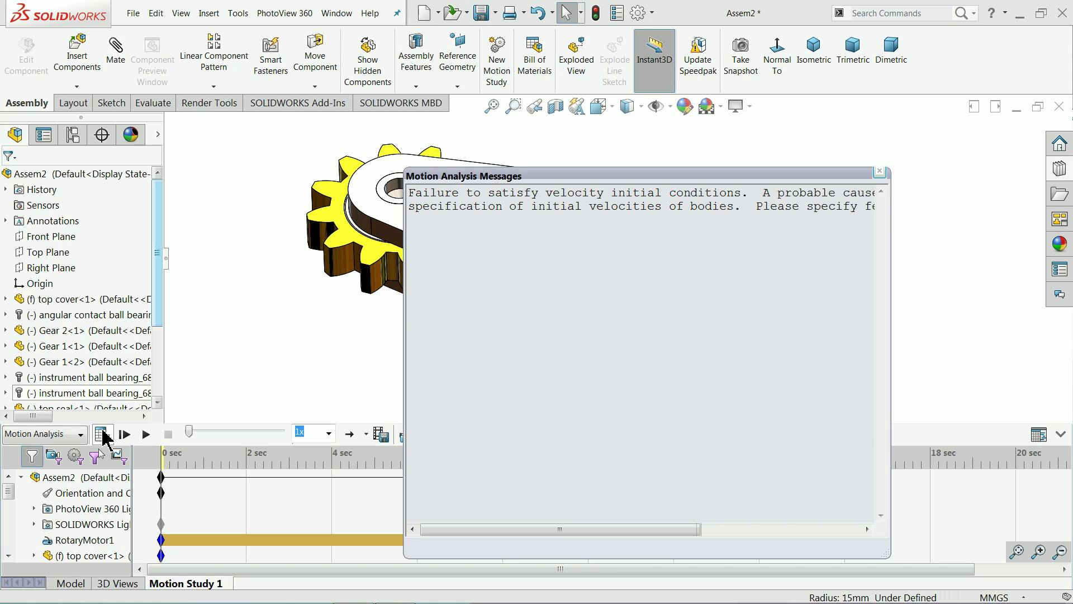
left_click(881, 173)
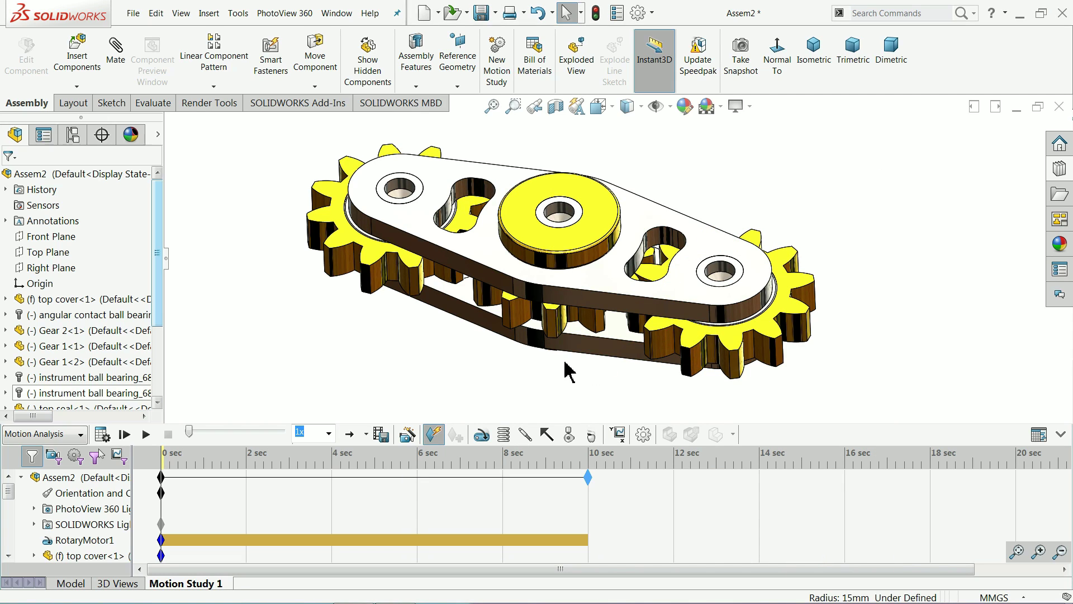
- Switch the study to Basic Motion and add a 10 RPM rotary motor on Gear 2
left_click(43, 434)
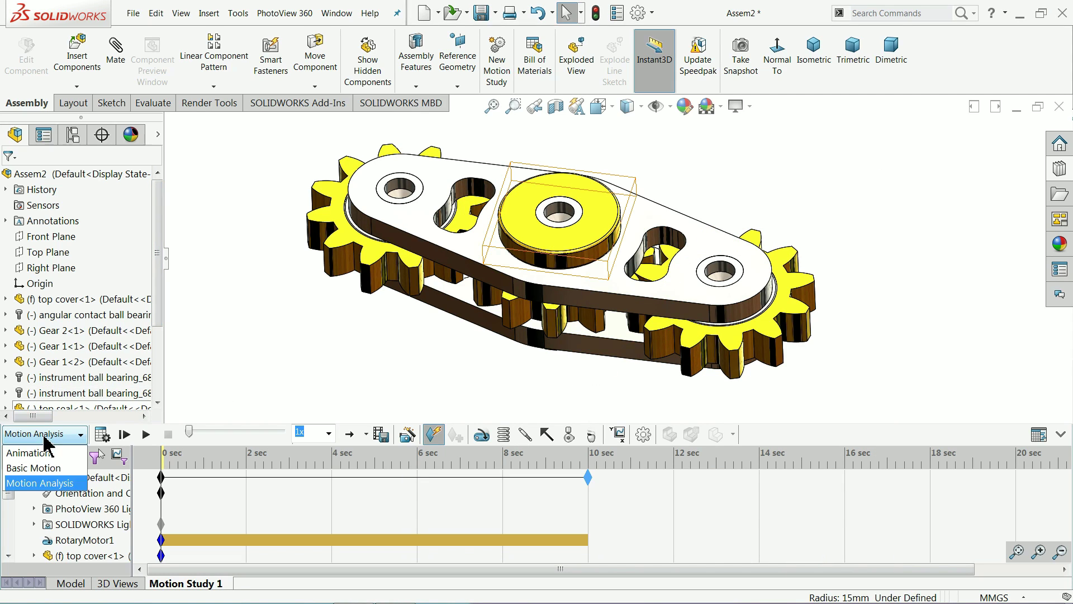
left_click(42, 471)
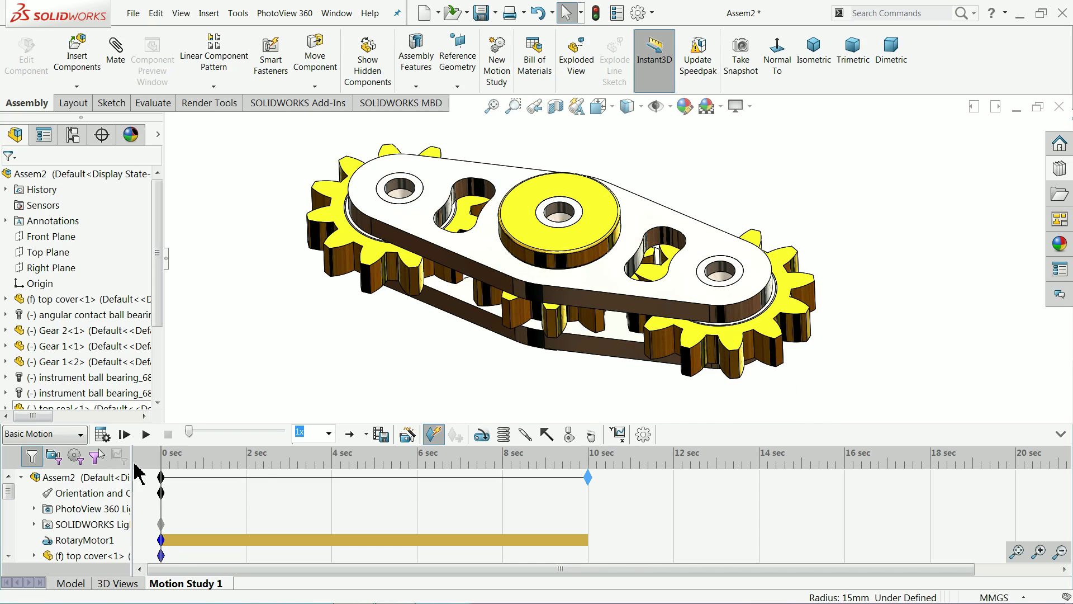
left_click(482, 434)
left_click(571, 313)
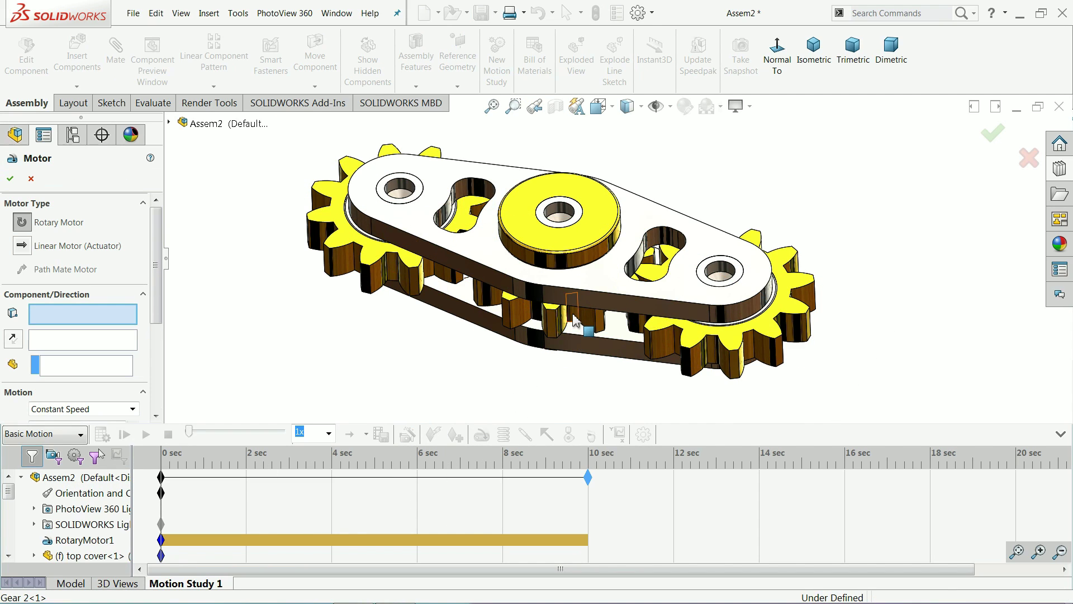
left_click_drag(154, 306, 157, 364)
left_click_drag(73, 324, 42, 324)
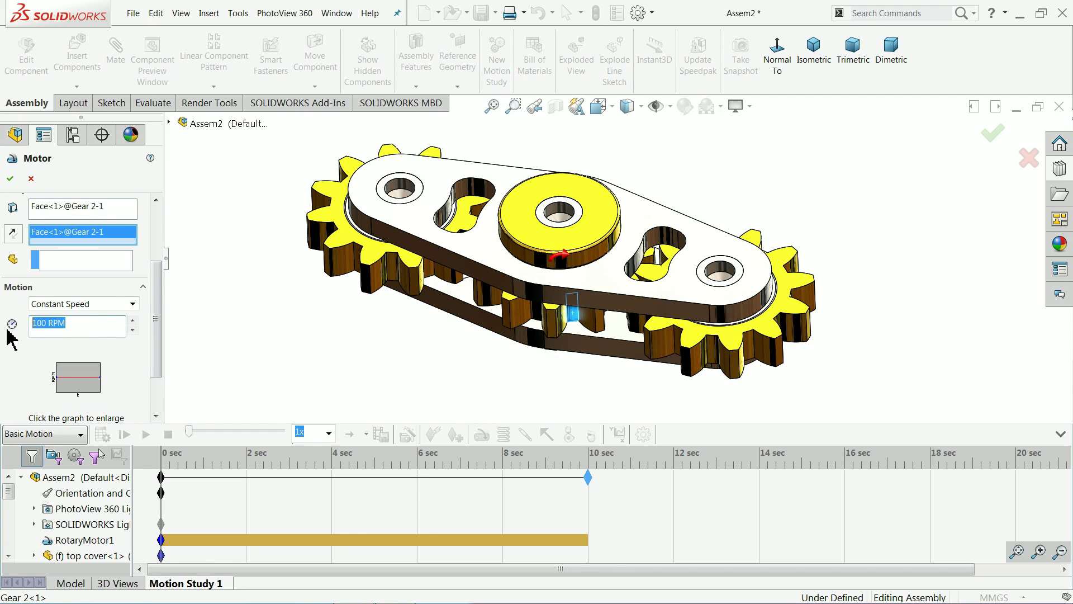
type("0")
key("Return")
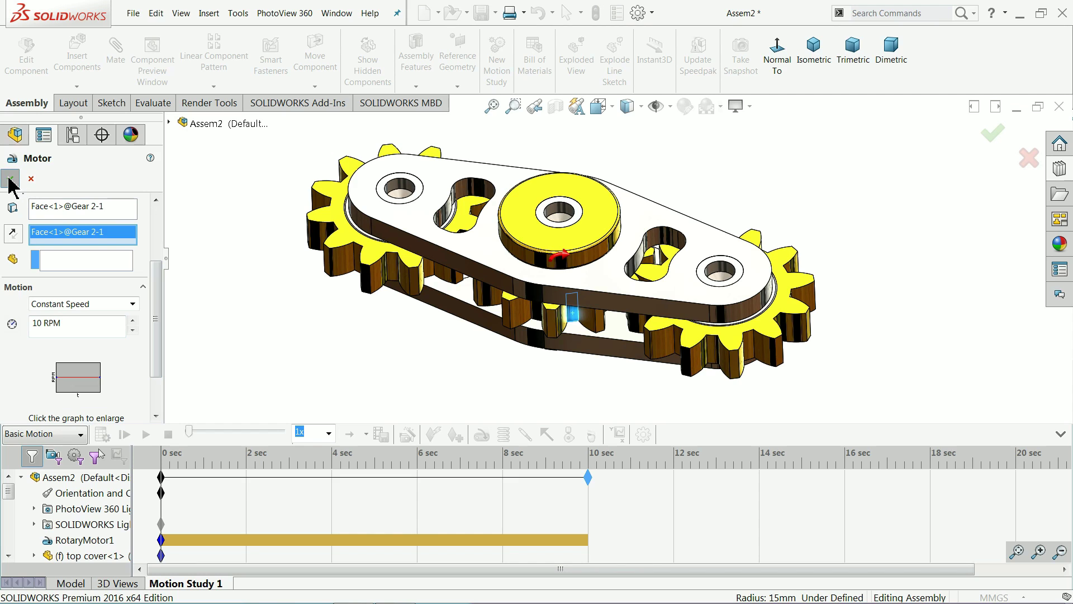
left_click(11, 180)
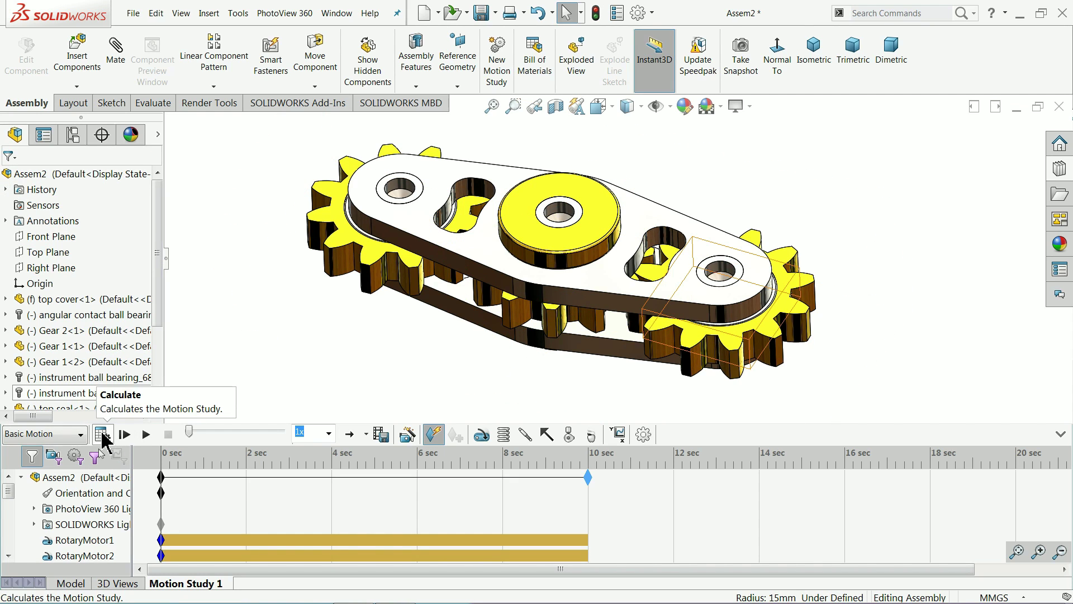
- Calculate about 4 seconds of the study, stop it, and rewind to 0 sec
left_click(102, 436)
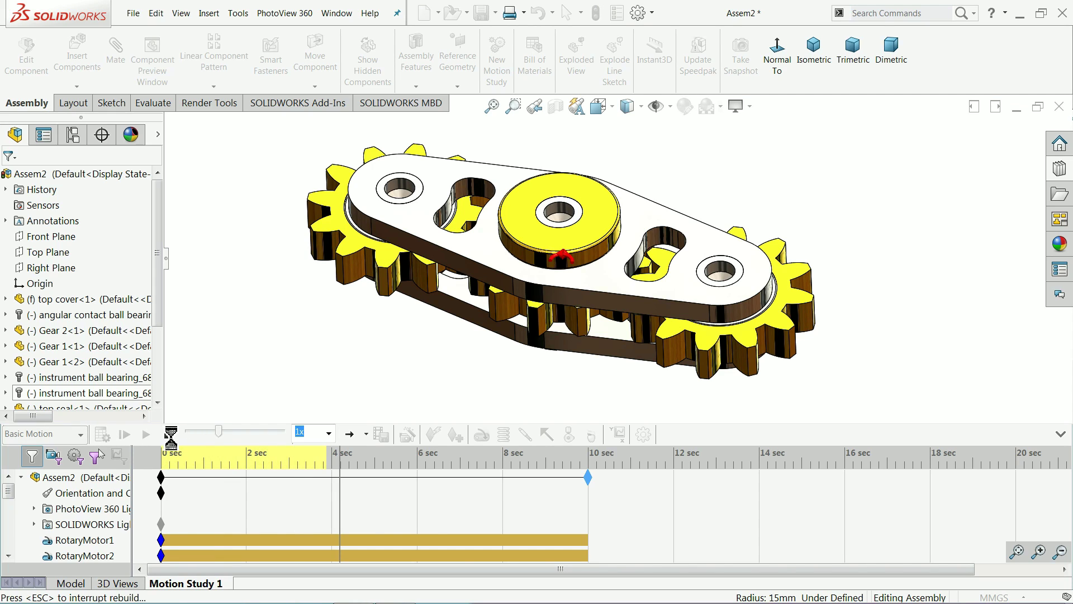
left_click(169, 435)
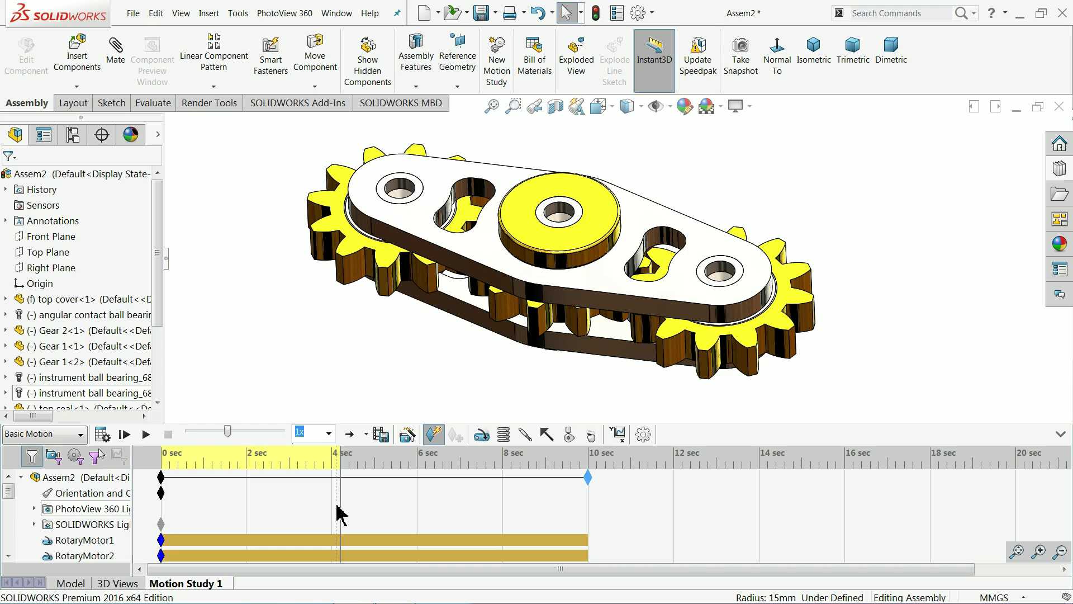
left_click_drag(343, 508, 155, 509)
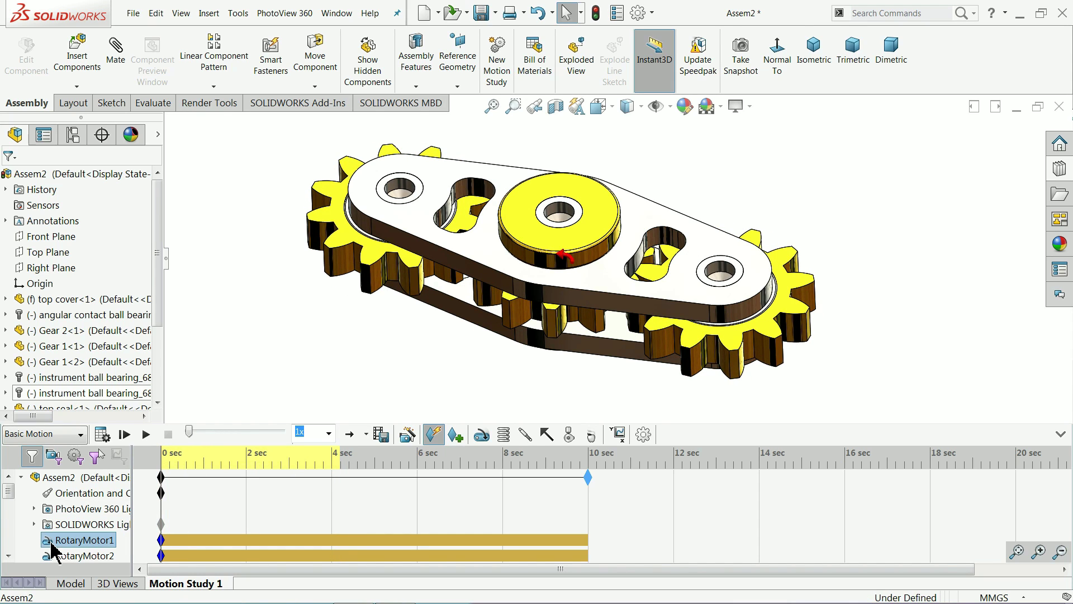
- Delete RotaryMotor1 from the study, leaving the 10 RPM RotaryMotor2 selected
right_click(52, 540)
left_click(78, 446)
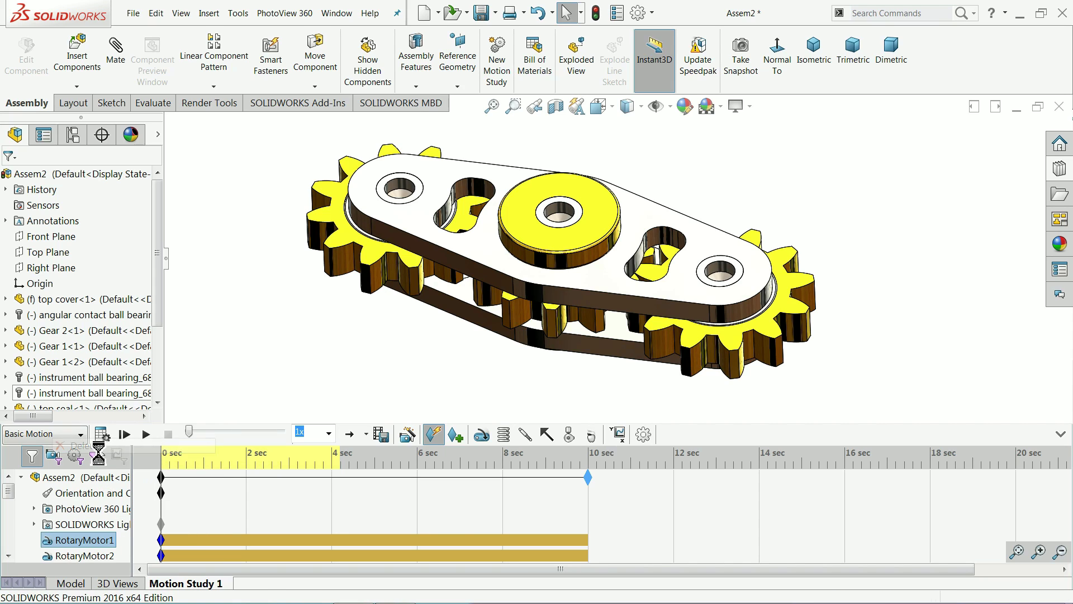
left_click(72, 540)
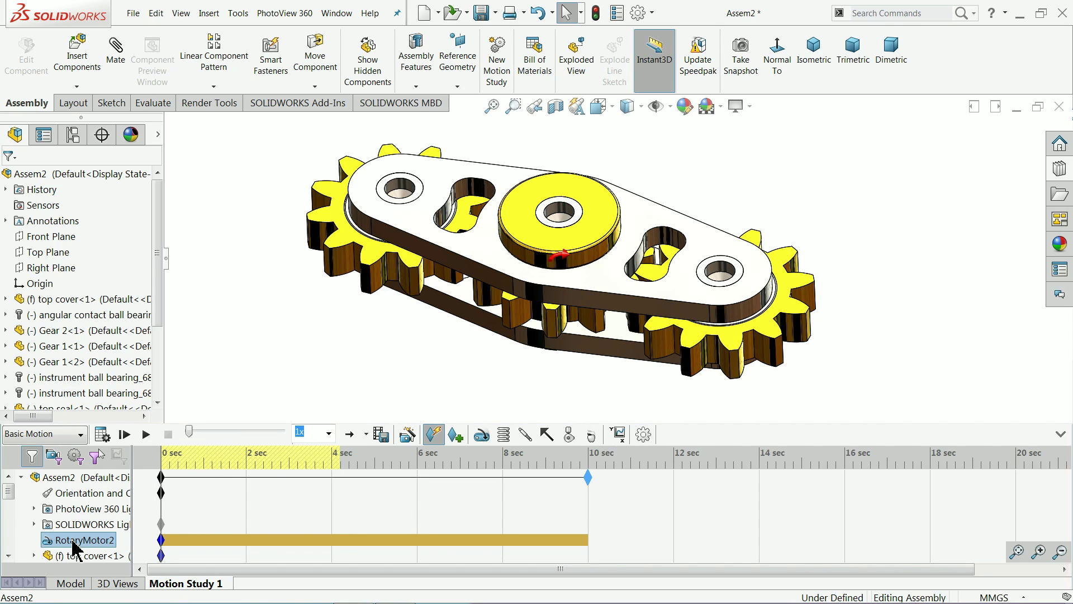
- Recalculate and play the 10-second gear rotation, then collapse the MotionManager timeline
left_click(102, 435)
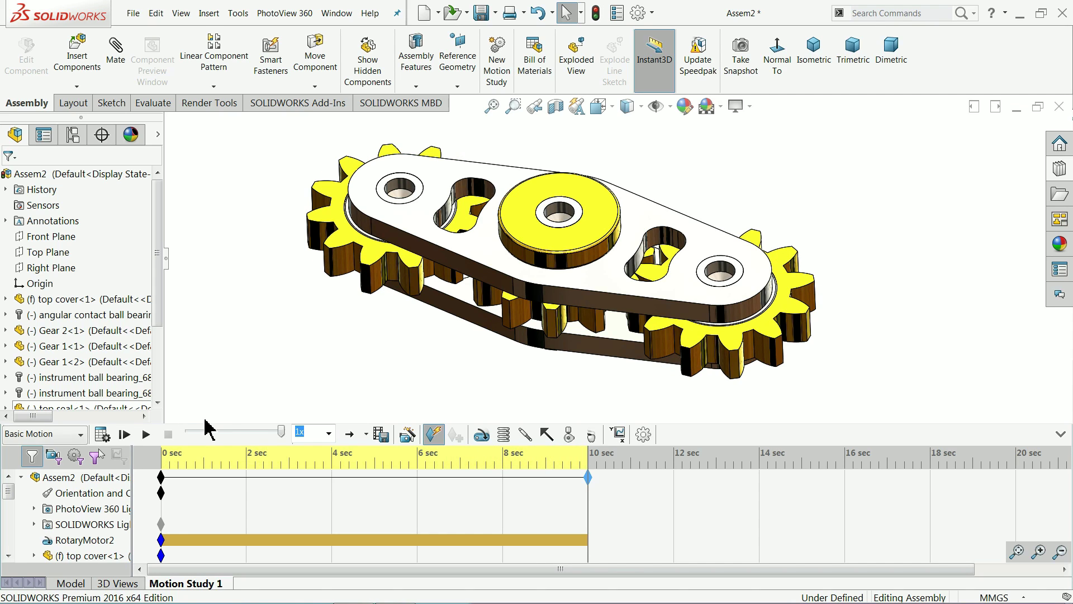
left_click(148, 434)
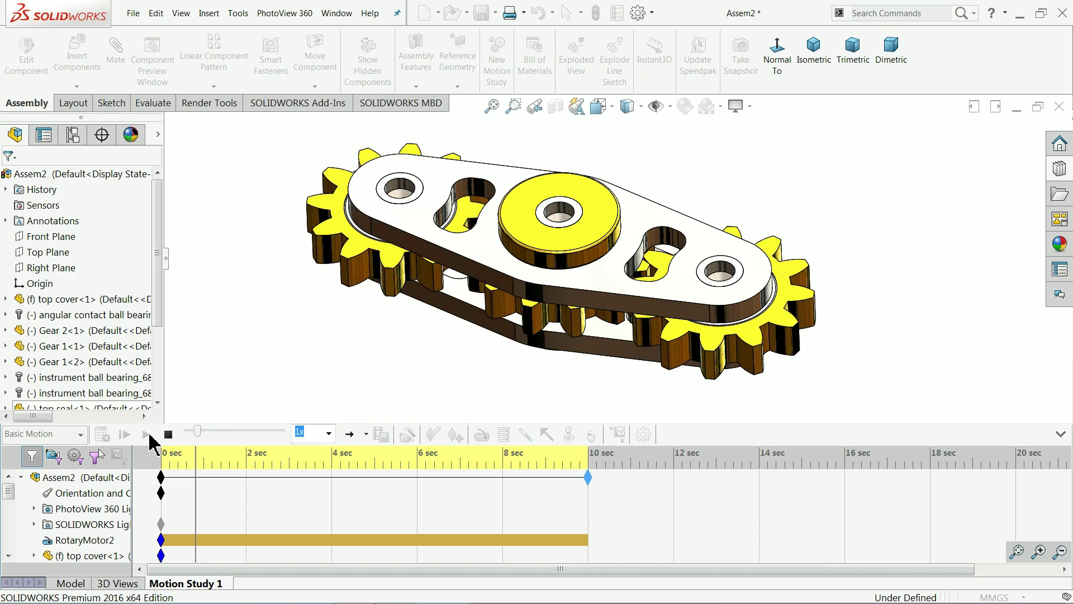
left_click(1060, 434)
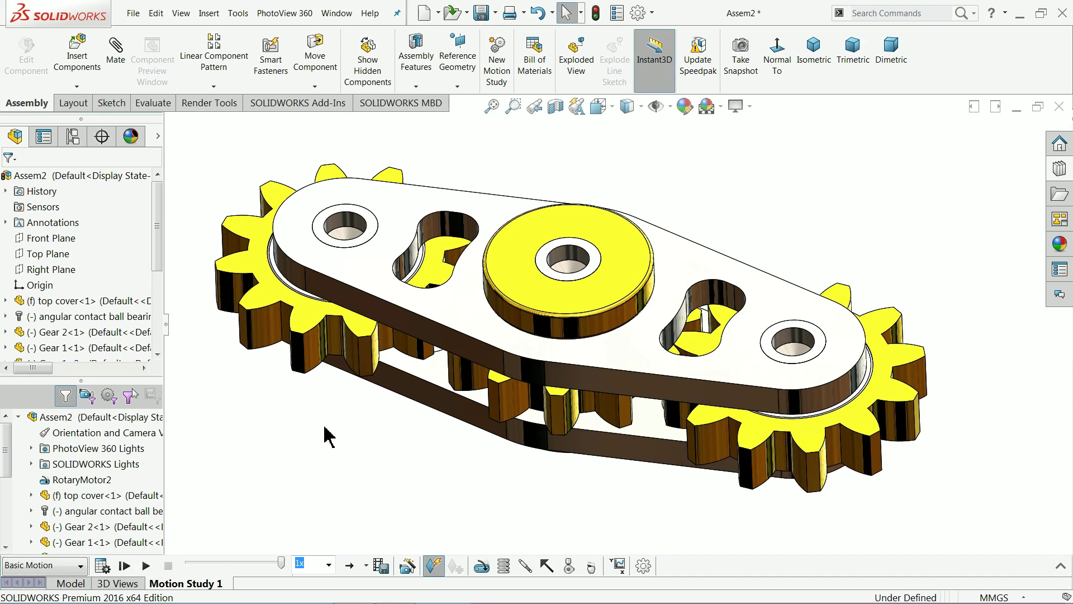
left_click(381, 566)
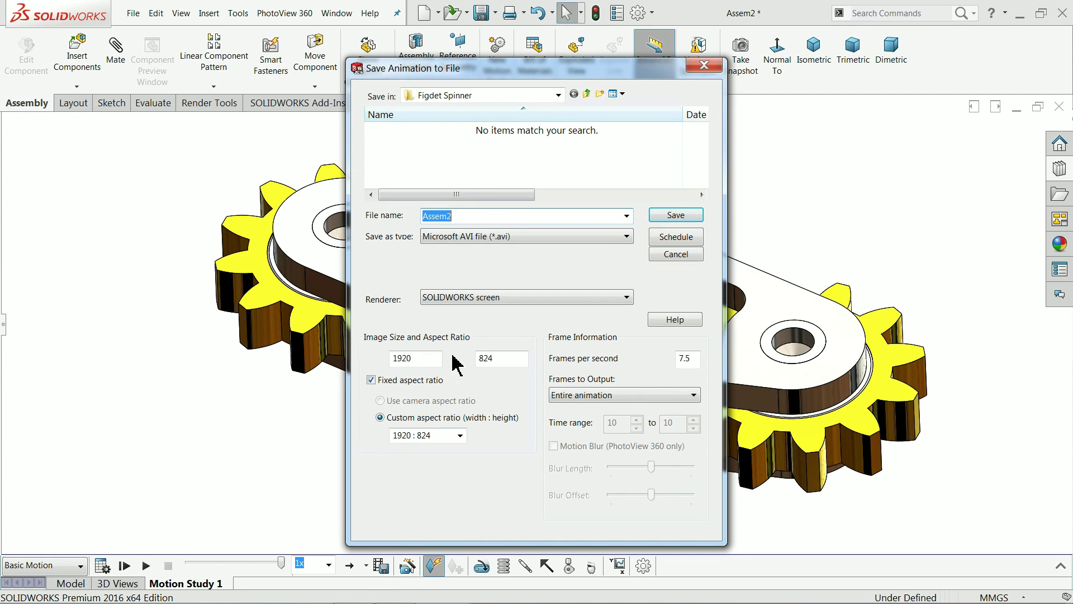
- Export the animation to the Desktop as a 16:9, 1920 x 1080 AVI at 50 fps, accepting compression
left_click(558, 95)
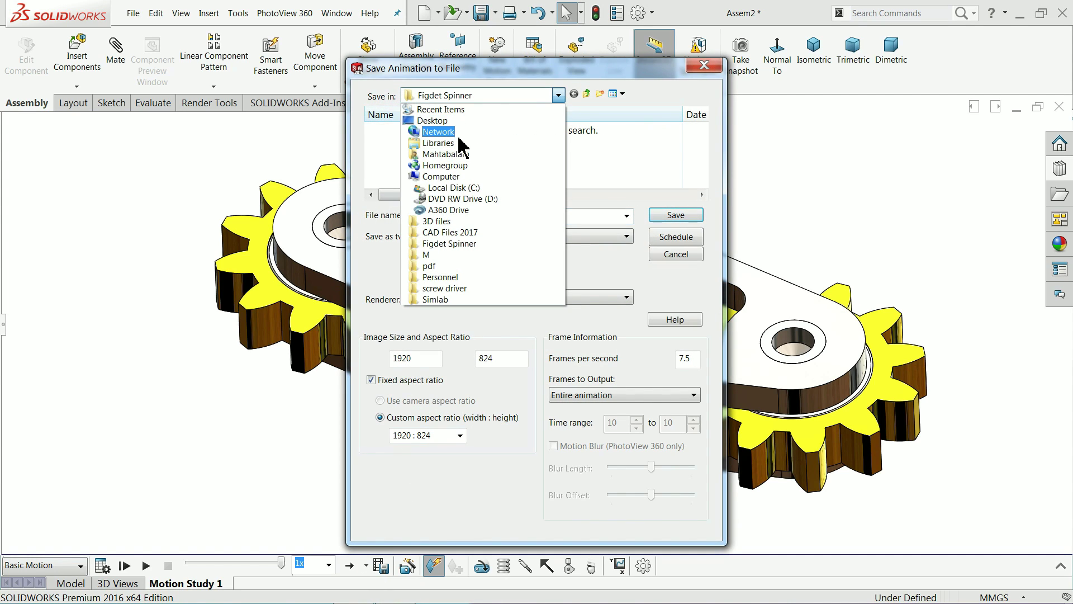
left_click(447, 121)
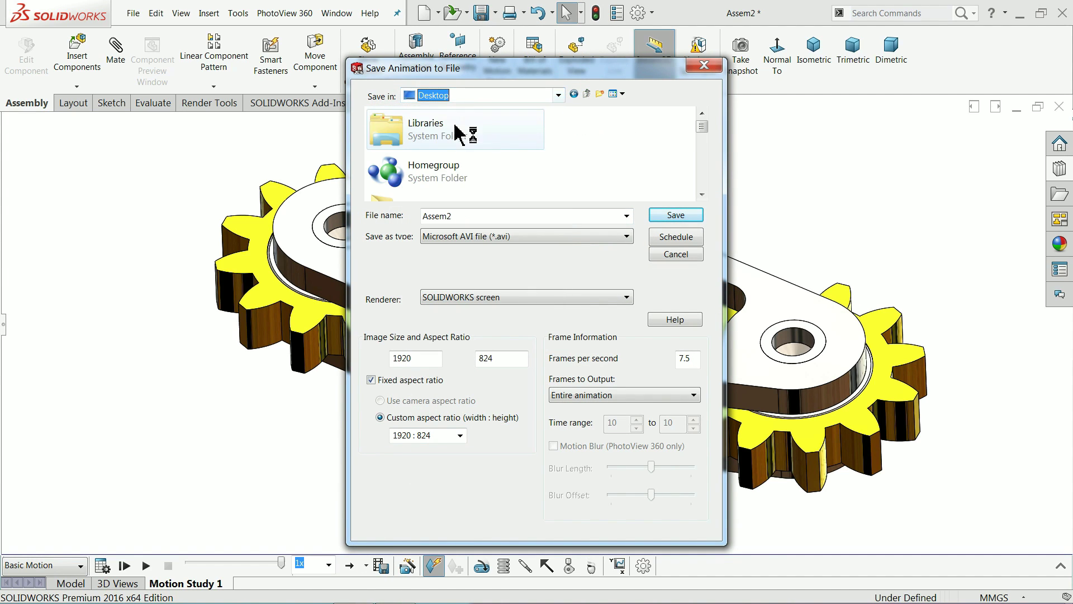
left_click(507, 236)
left_click(506, 241)
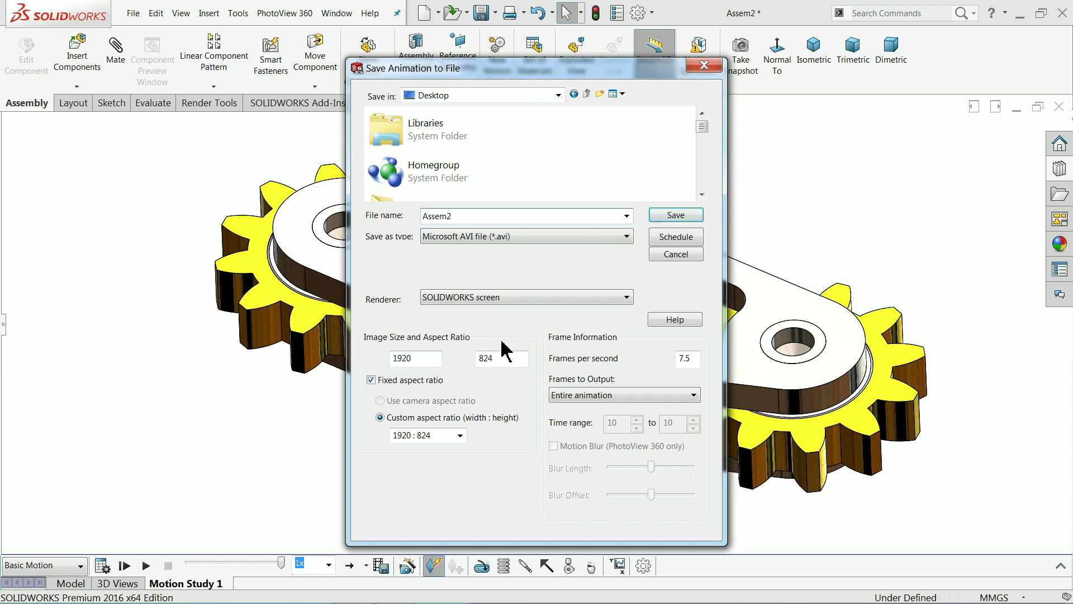
left_click(460, 436)
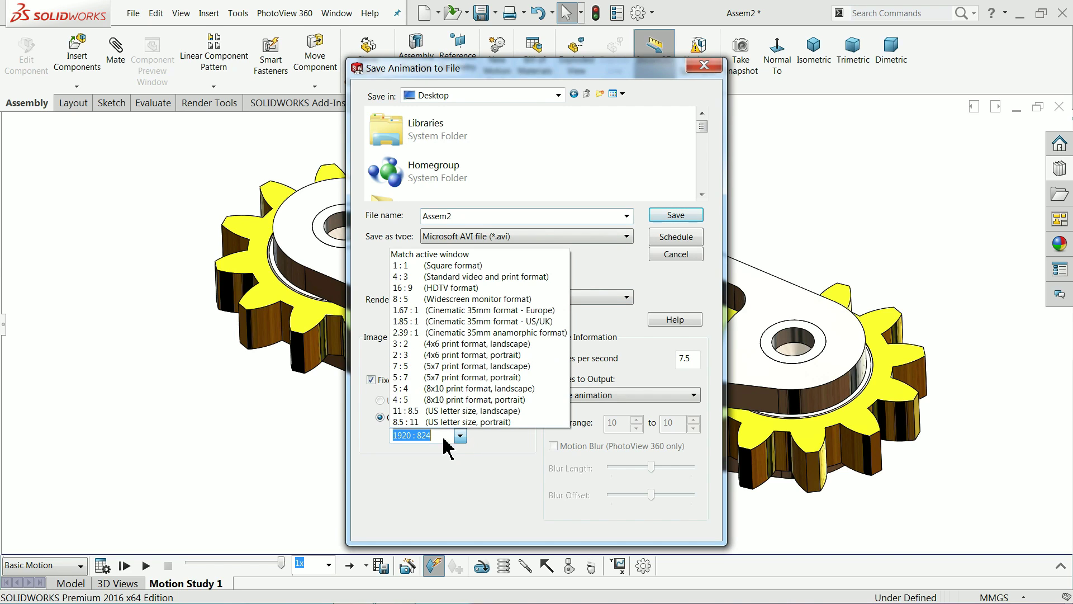
left_click(416, 288)
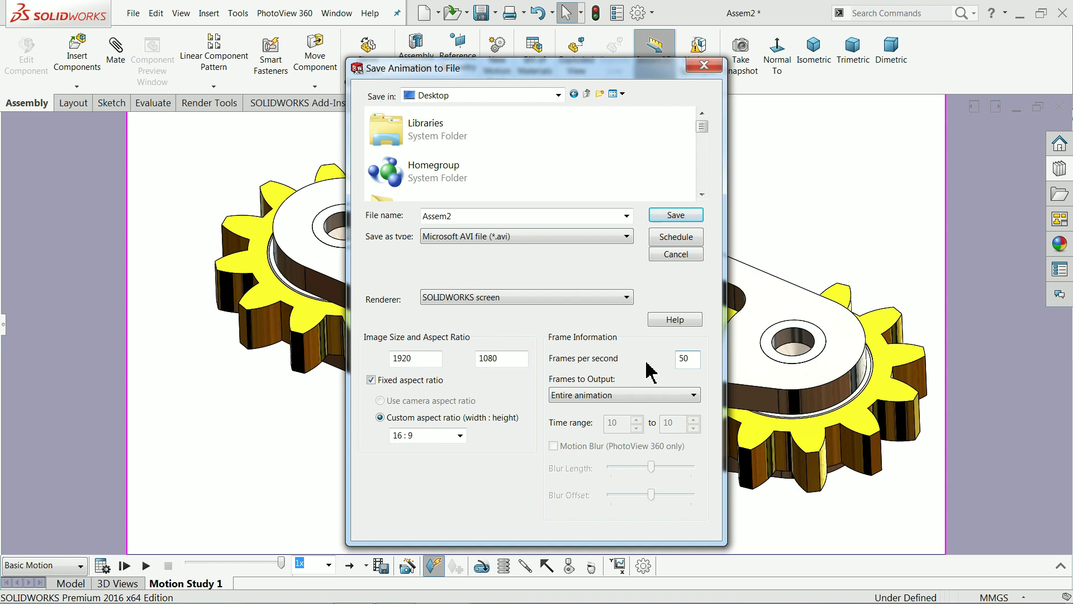
left_click(674, 218)
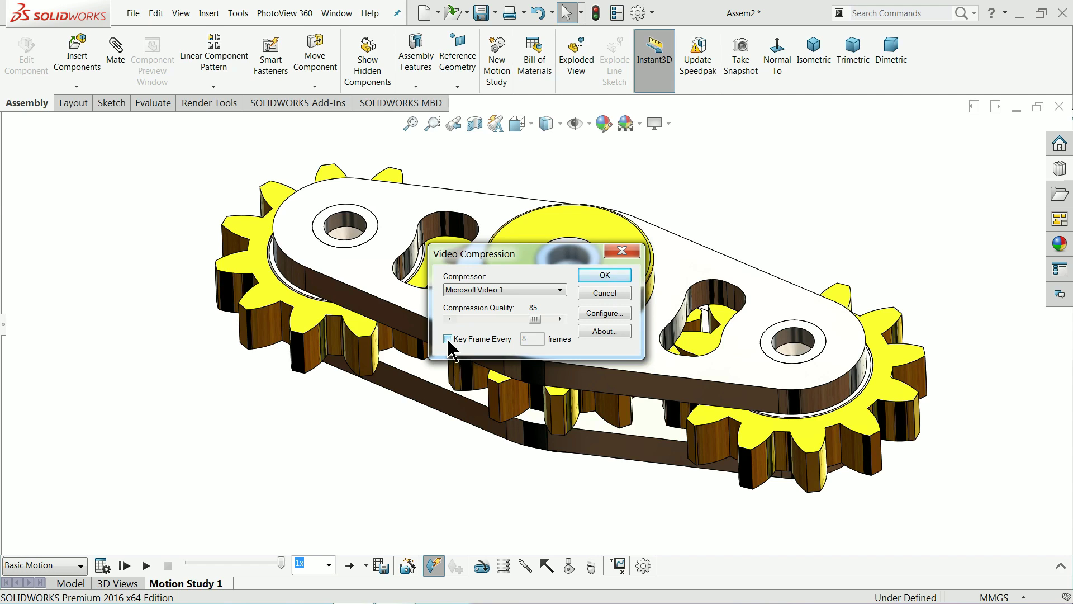
left_click(603, 276)
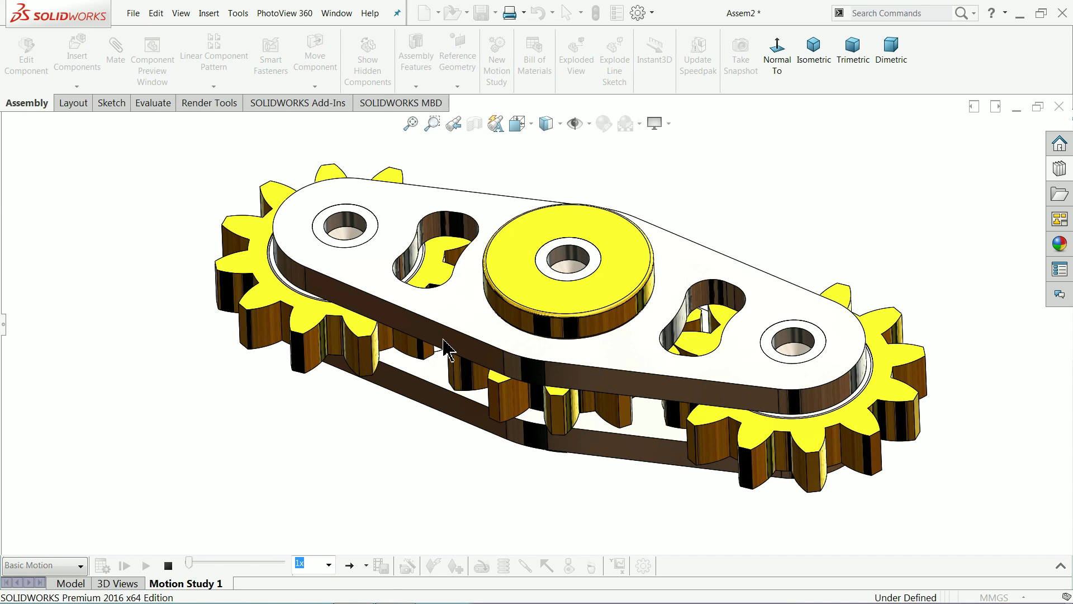